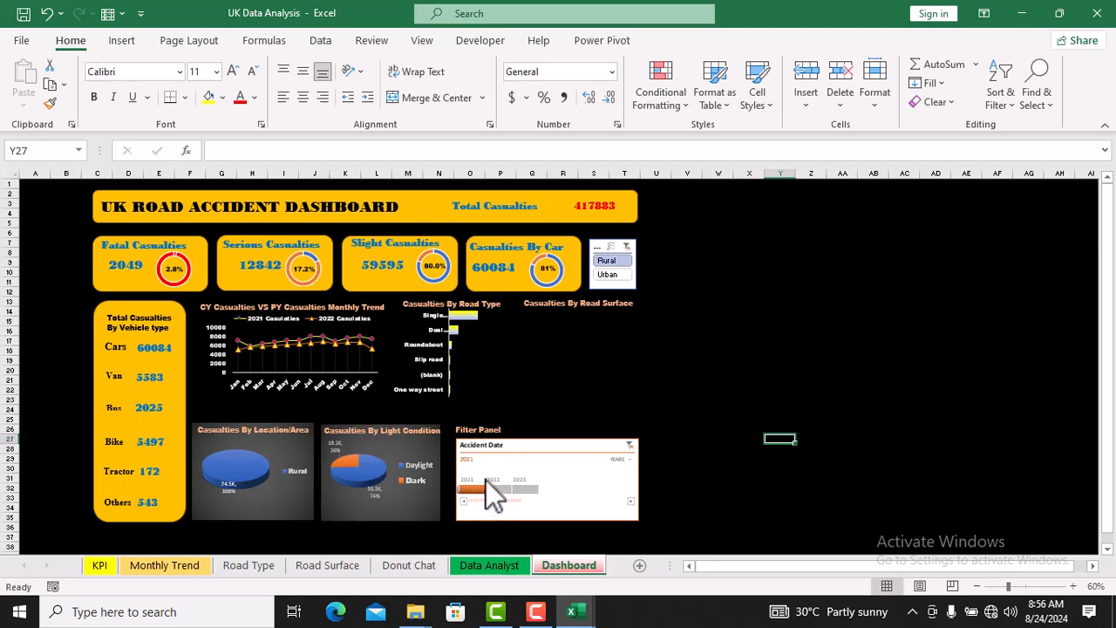
Switch from the UK Data Analysis workbook to the Sales Dashboard workbook
left_click(422, 40)
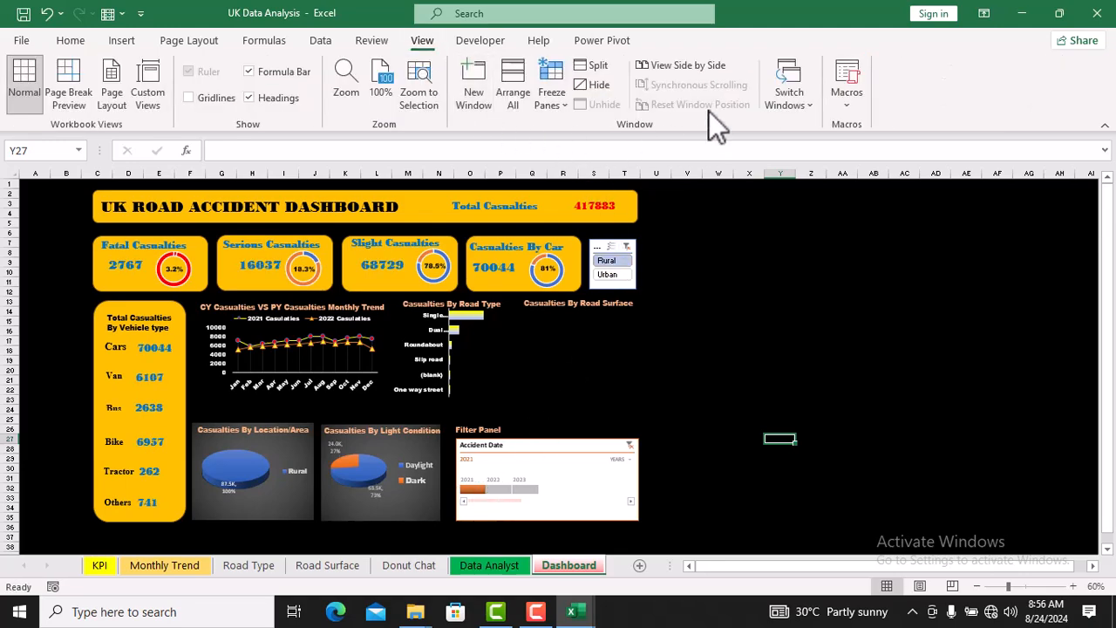
left_click(793, 85)
left_click(799, 147)
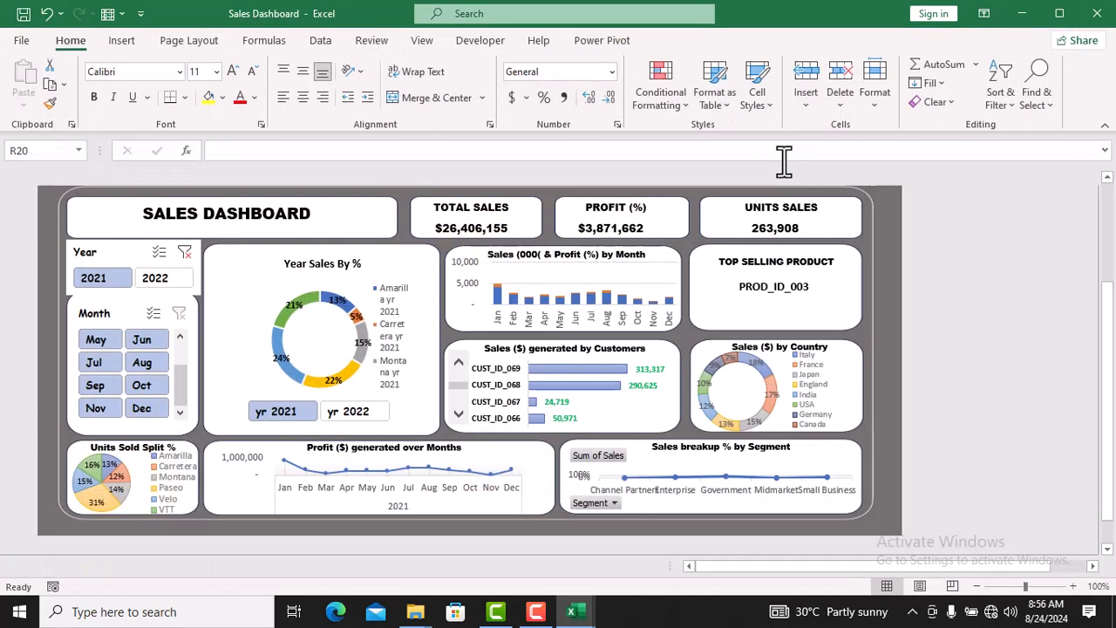
Compare 2022 and 2021 on the sales dashboard with the Year slicer and the Year Sales By % chart's year selector, ending on 2021
left_click(161, 281)
left_click(120, 282)
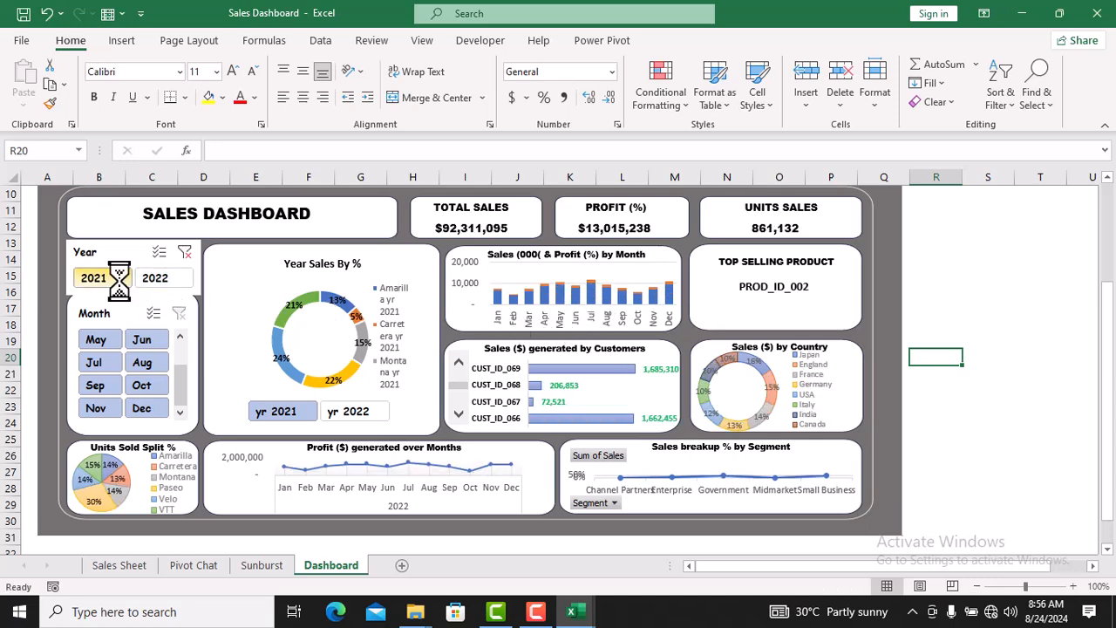
left_click(137, 282)
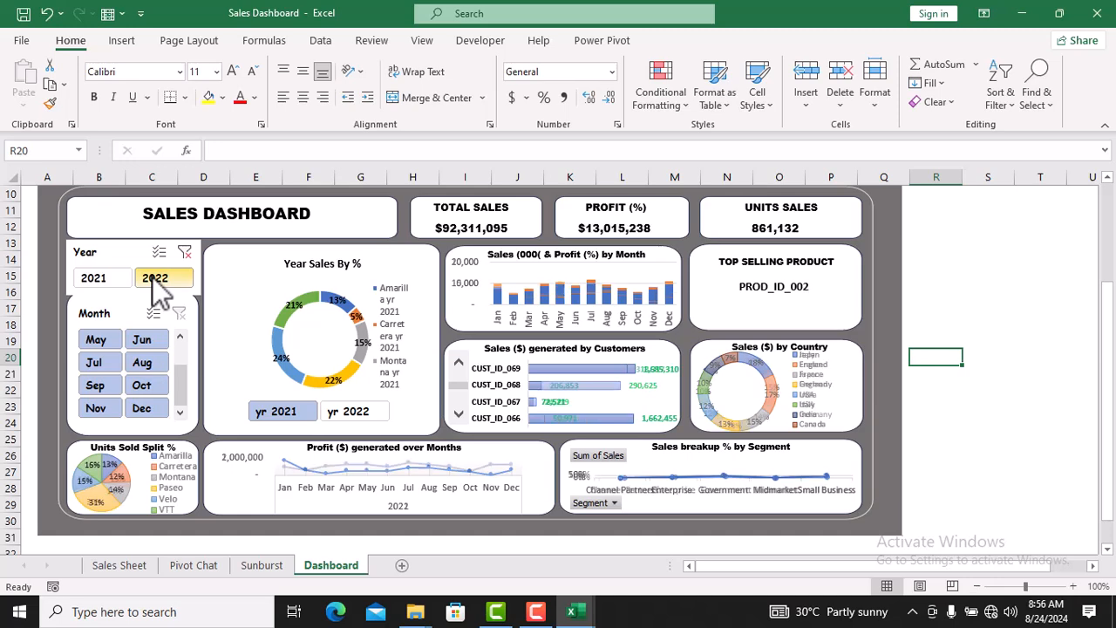
left_click(121, 279)
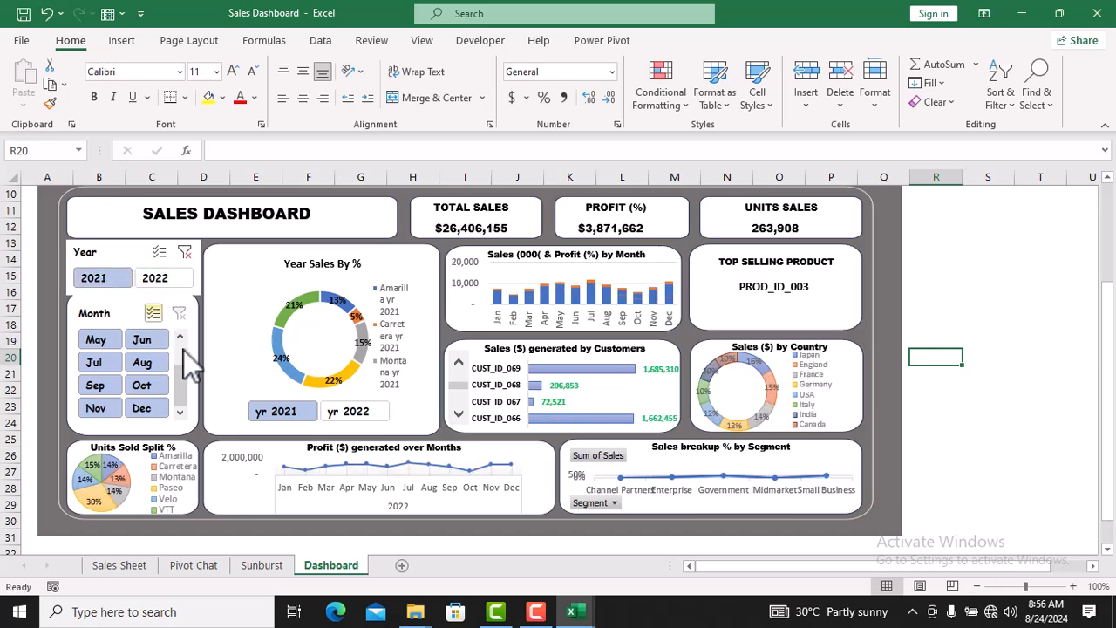
left_click(356, 415)
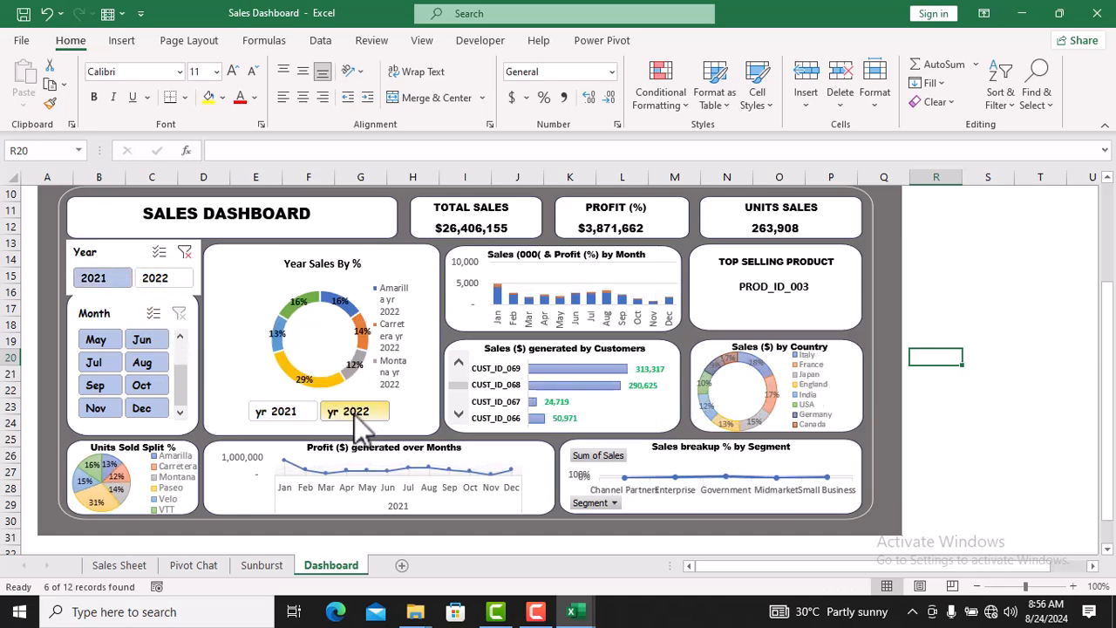
left_click(290, 410)
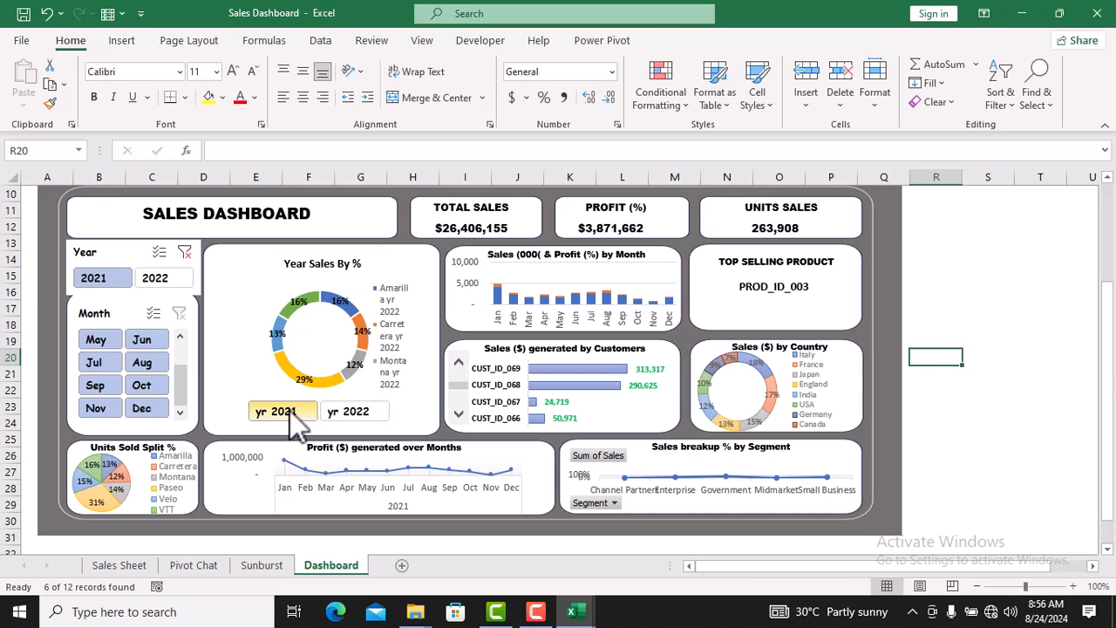
Switch back to the UK Data Analysis workbook and from there to the Student_performance_data workbook
left_click(422, 40)
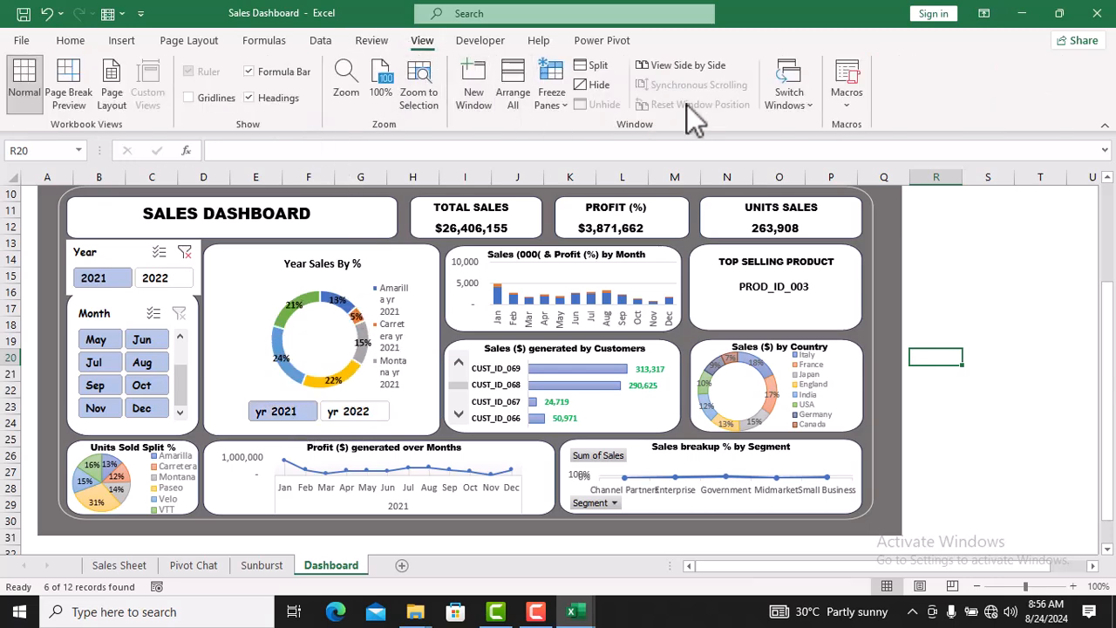
left_click(789, 103)
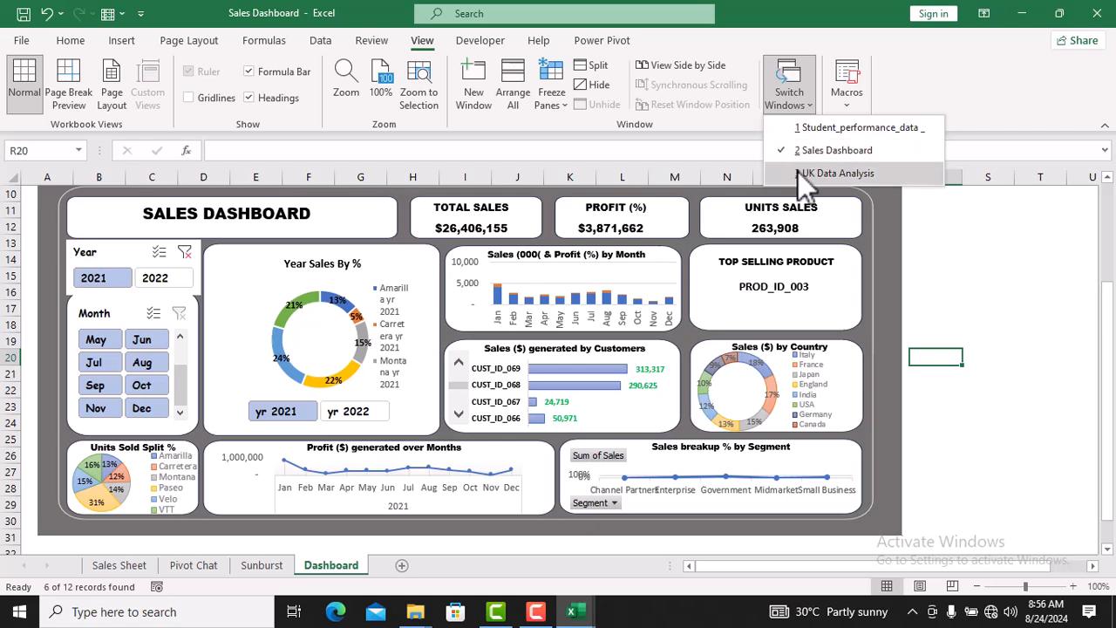
left_click(797, 172)
left_click(789, 96)
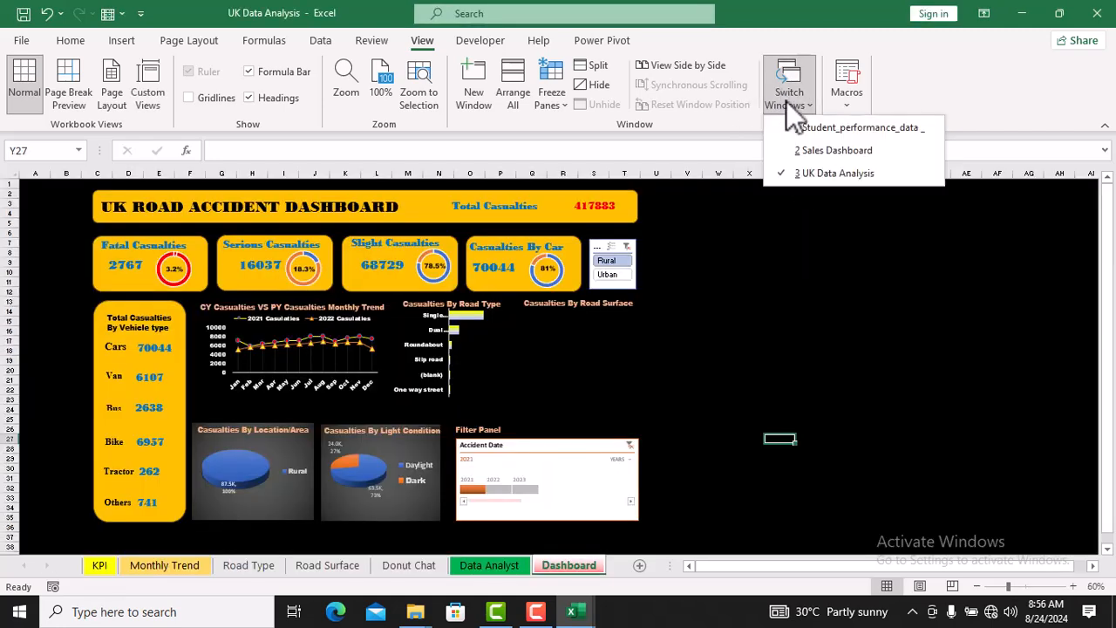
left_click(800, 127)
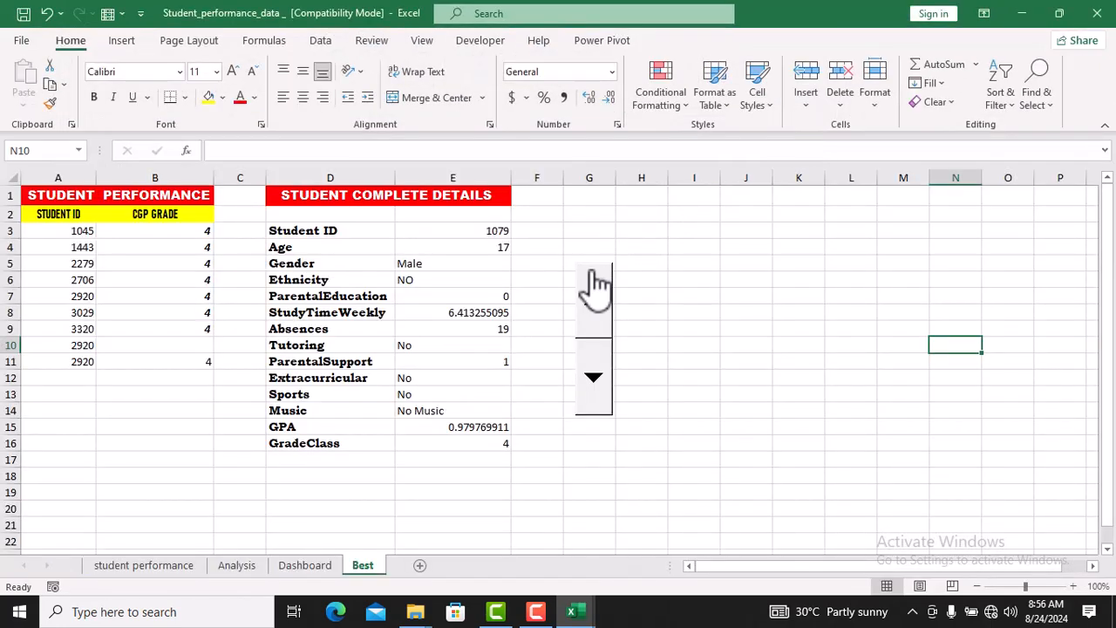
Browse forward and back through the student records in the STUDENT COMPLETE DETAILS table with its spin control
left_click(594, 310)
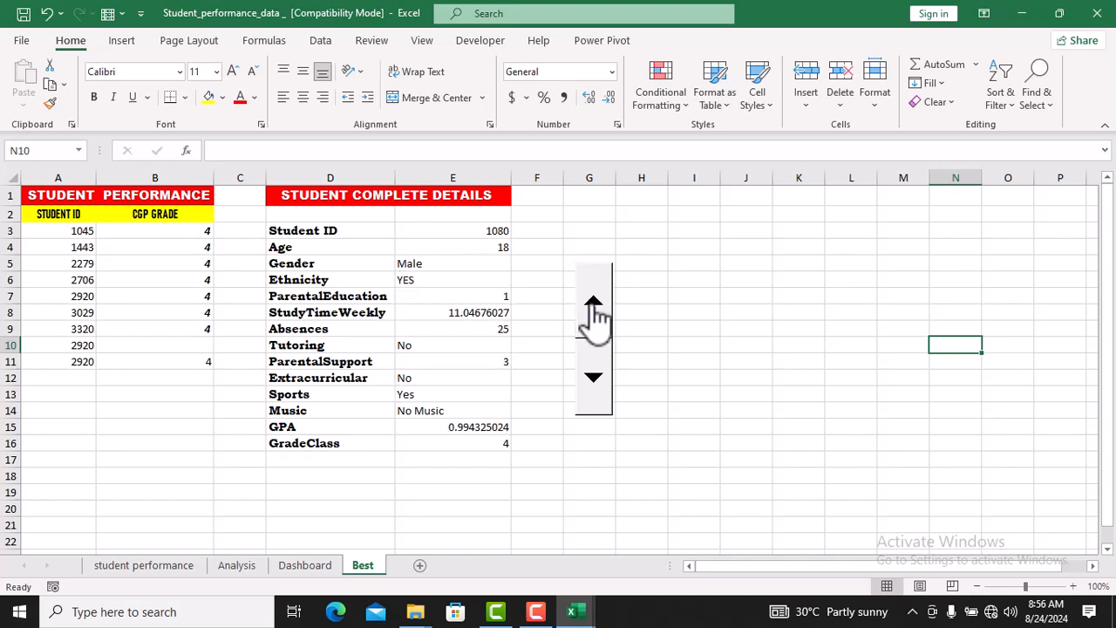
left_click(594, 311)
left_click(594, 310)
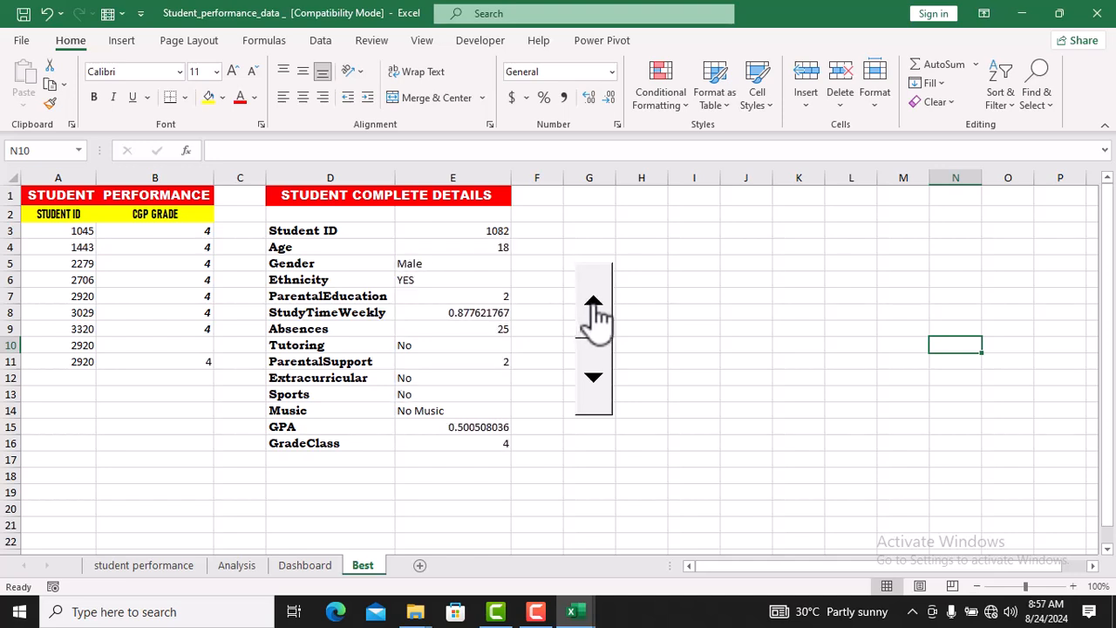
left_click(594, 310)
left_click(593, 310)
left_click(594, 311)
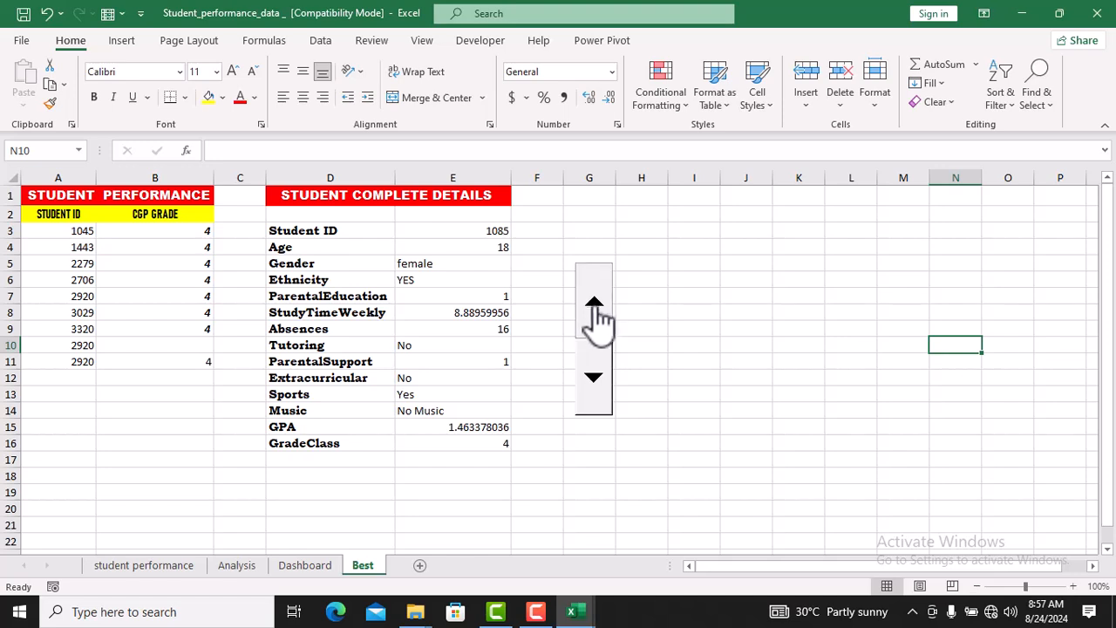
left_click(594, 380)
left_click(598, 381)
left_click(596, 316)
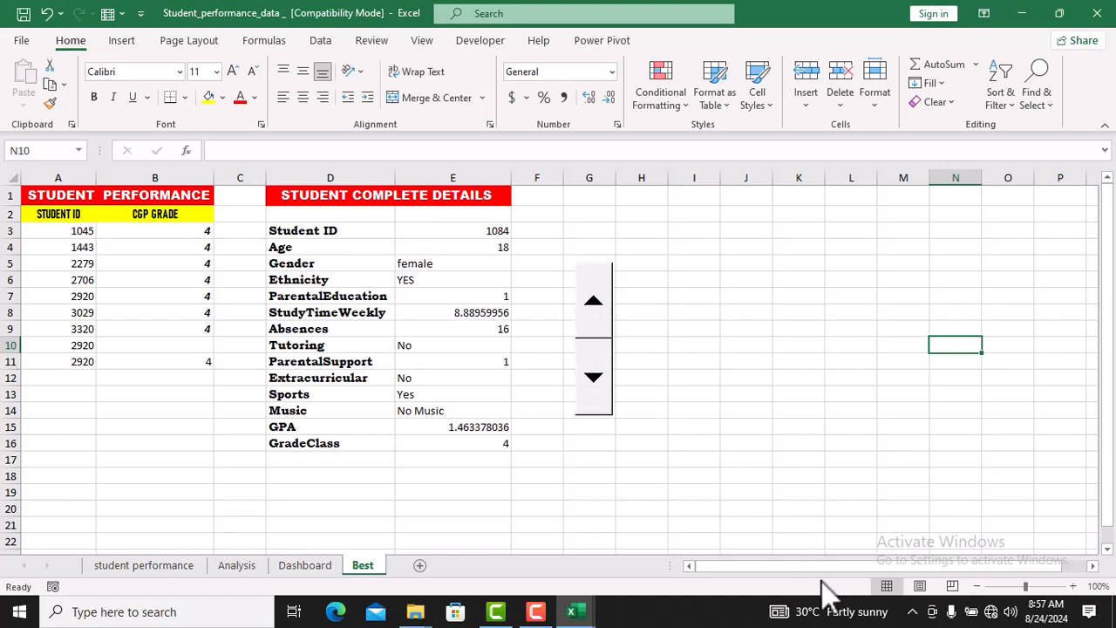
key("F10")
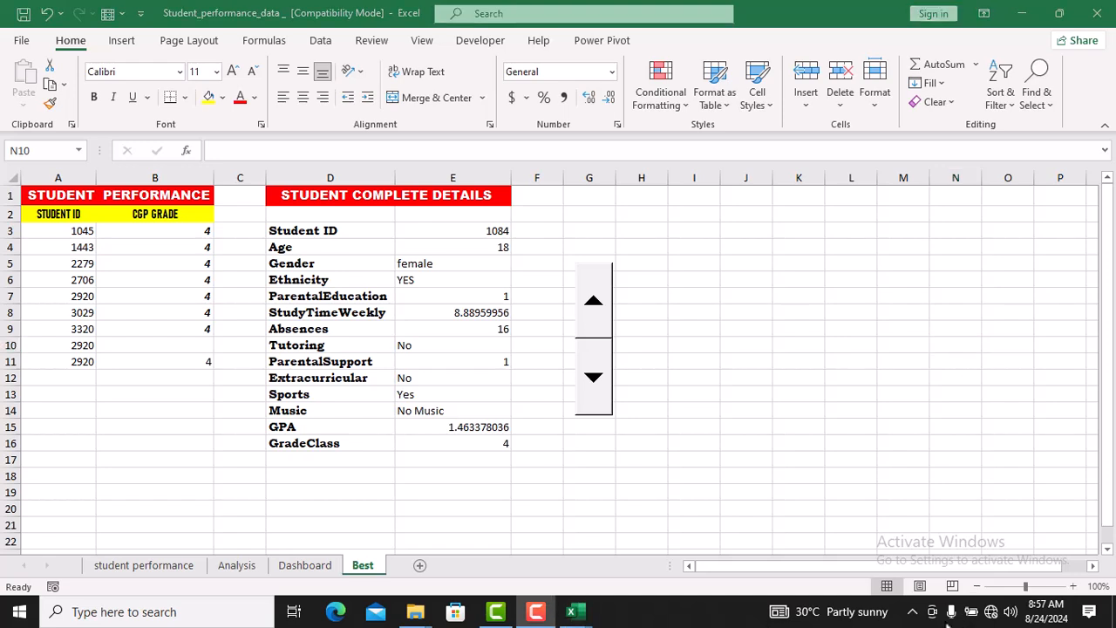
View the Dashboard, Analysis and student performance sheets one after another
left_click(320, 567)
left_click(322, 569)
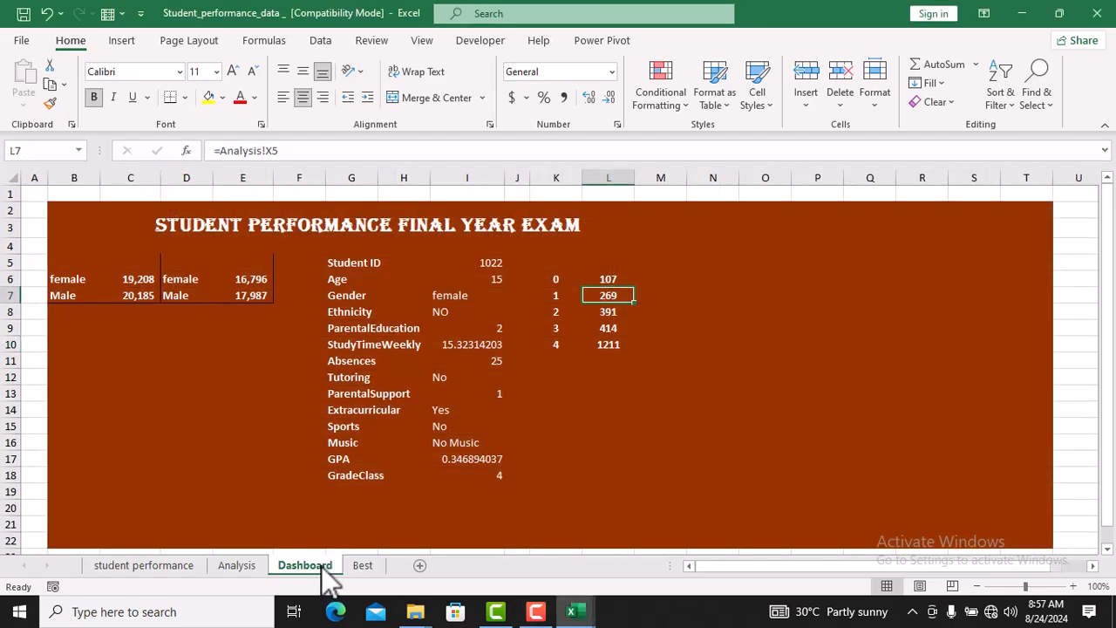
left_click(237, 567)
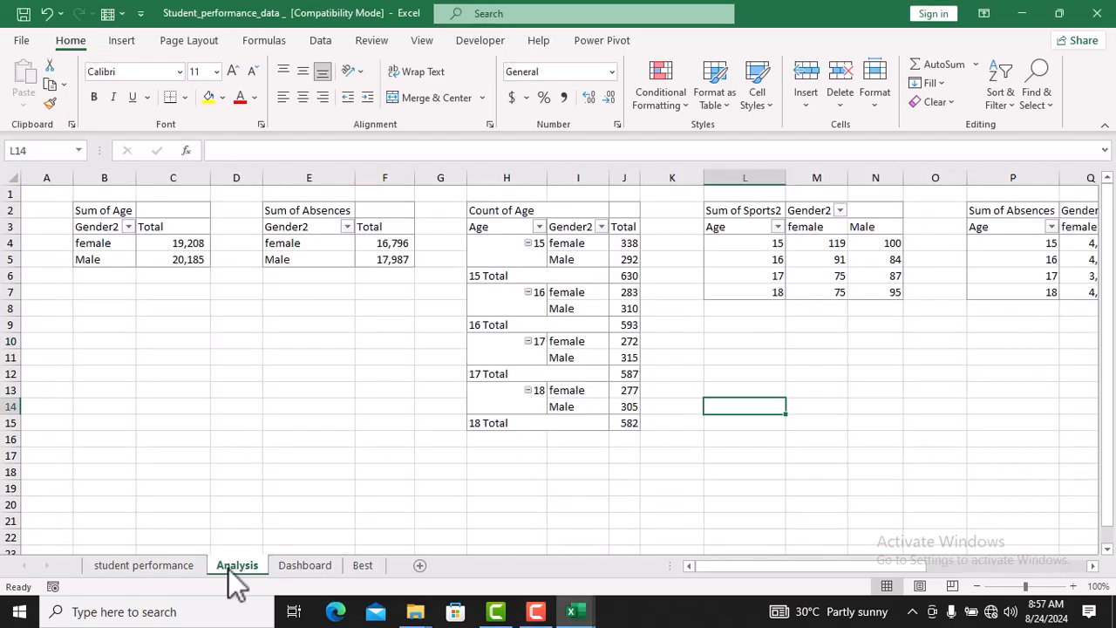
left_click(170, 569)
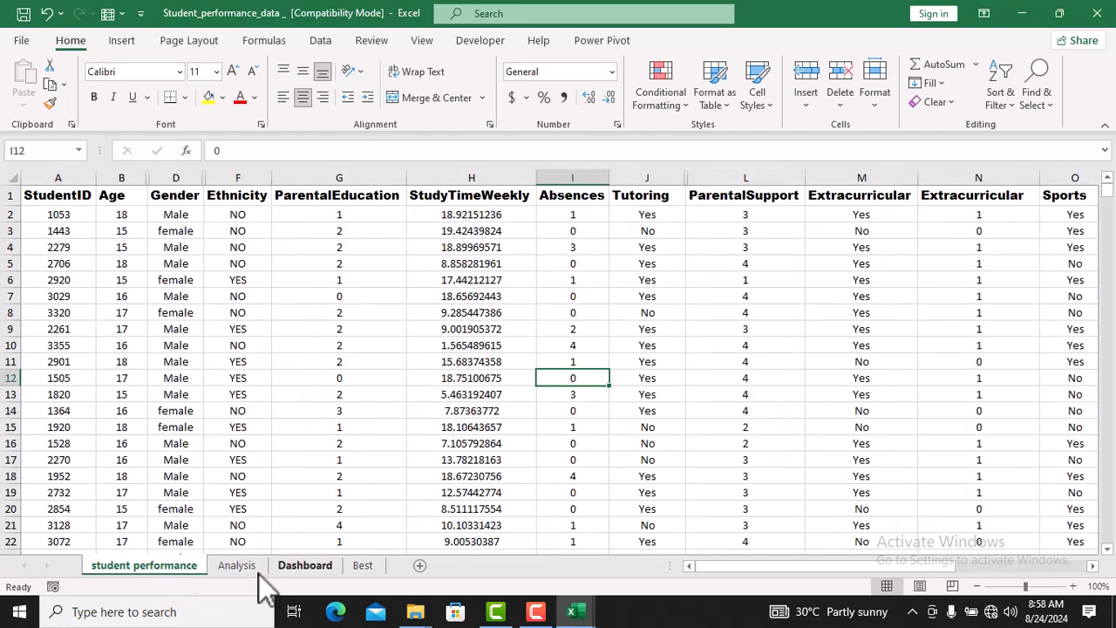
Look through the student performance data down to its last row and return to cell A1
scroll(405, 444, "down", 14)
scroll(409, 444, "down", 2)
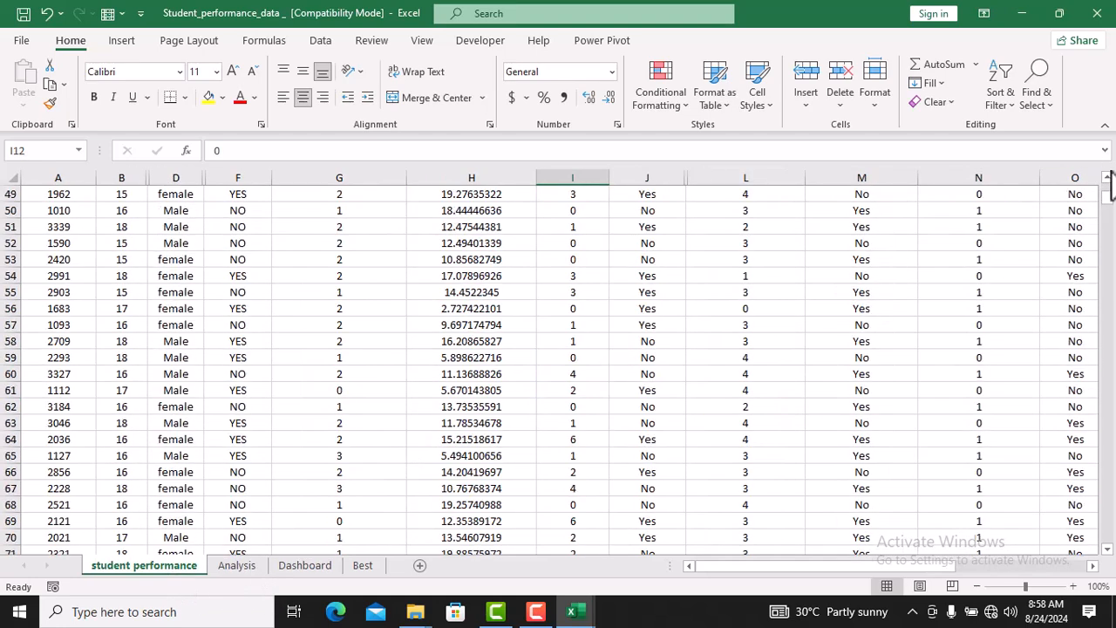
left_click_drag(1109, 343, 1109, 344)
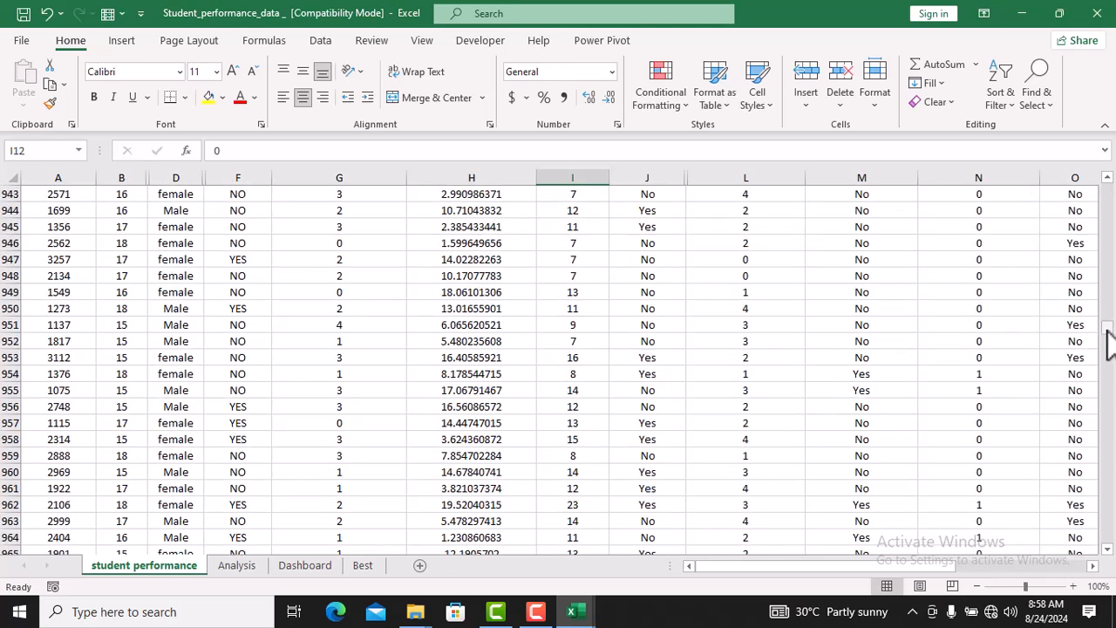
key("ctrl+End")
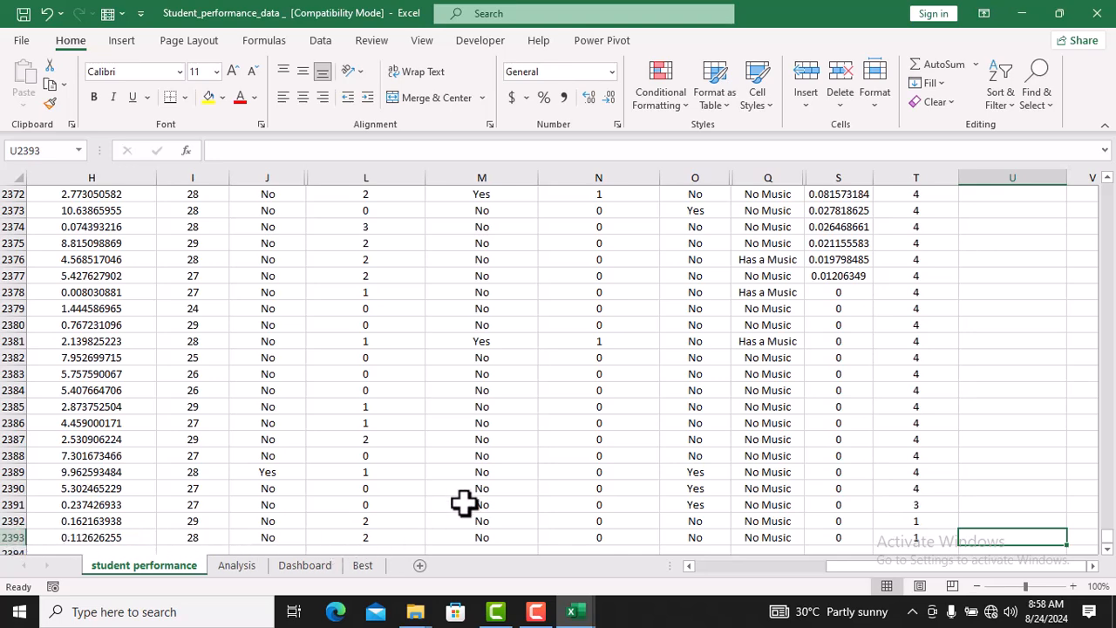
key("ctrl+Home")
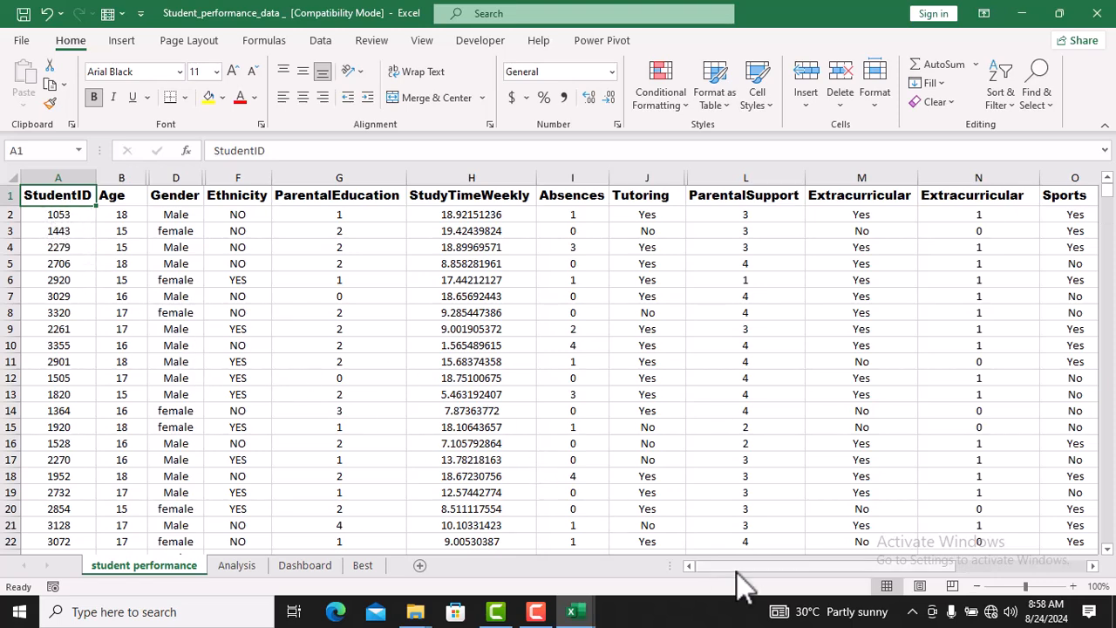
left_click(931, 614)
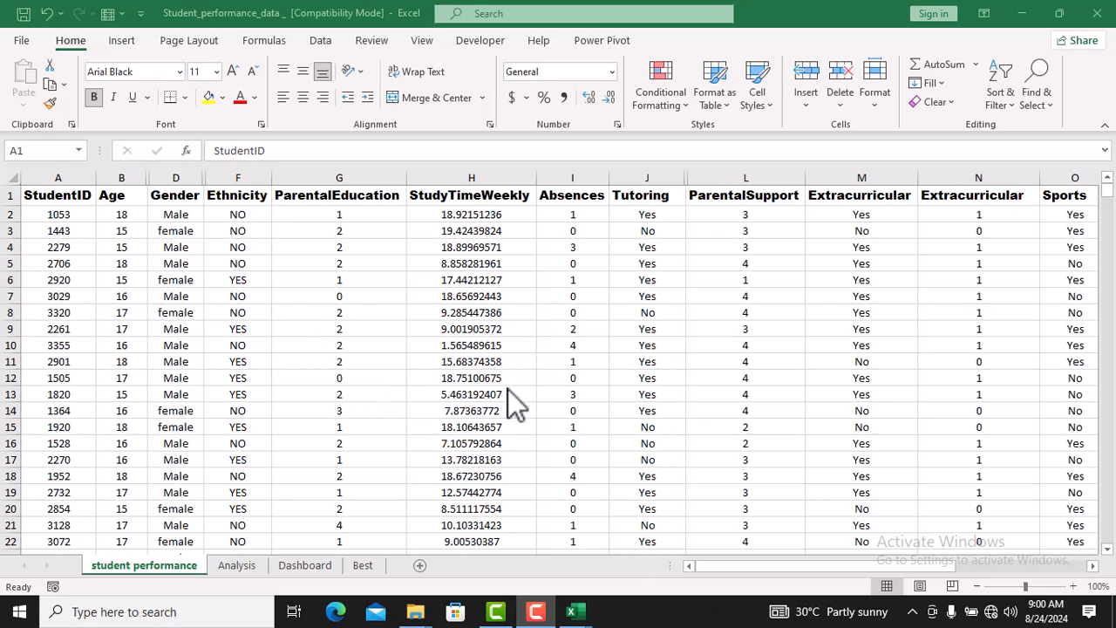
scroll(350, 466, "down", 6)
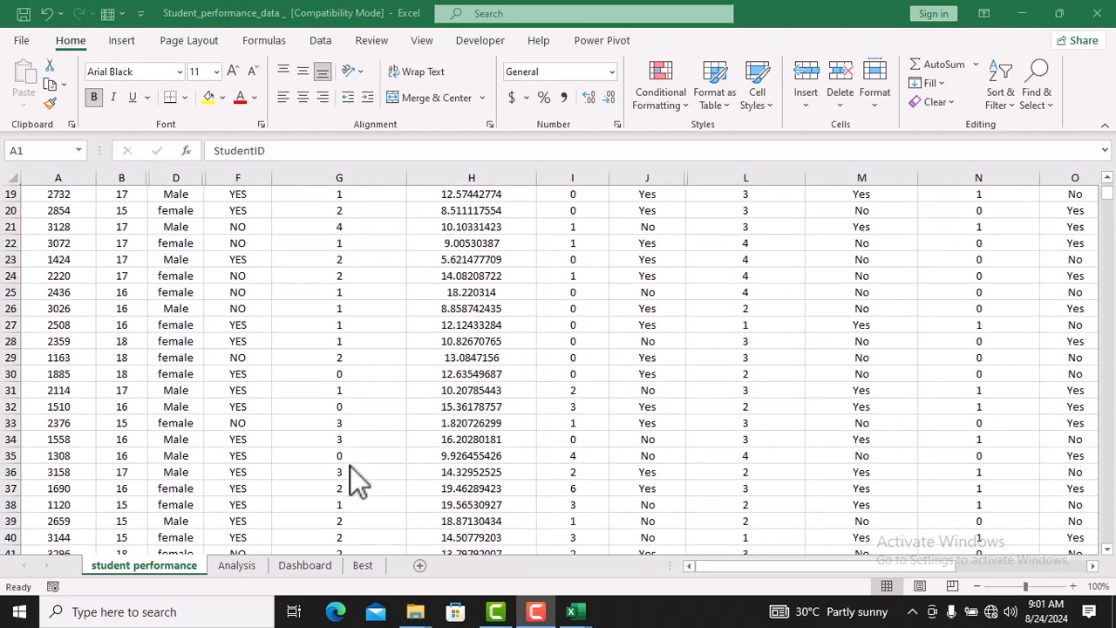
scroll(351, 466, "up", 6)
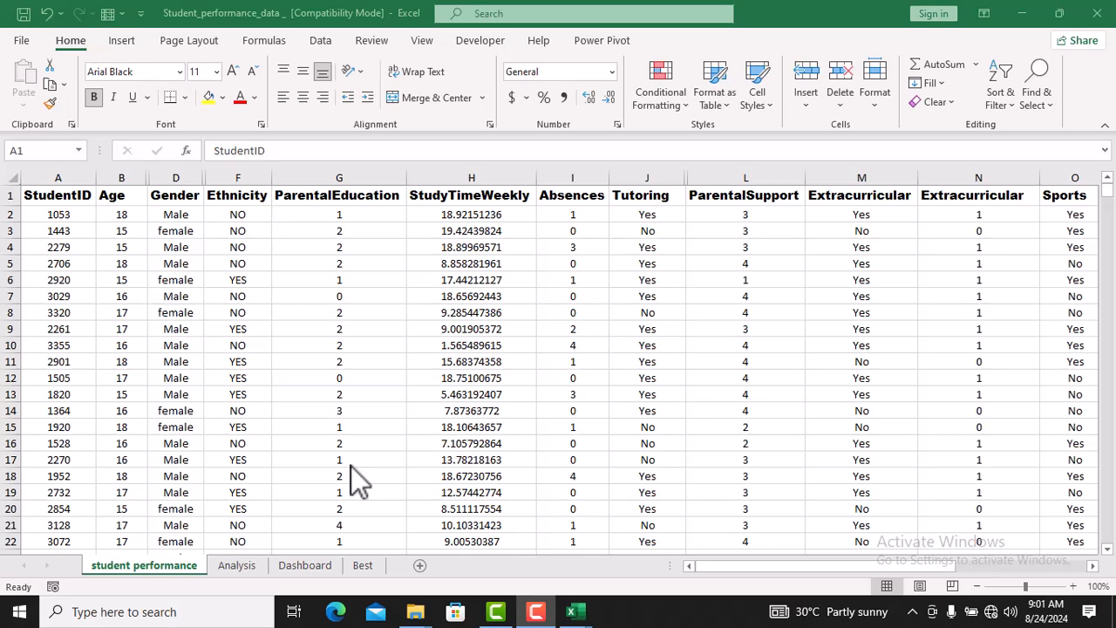
scroll(463, 468, "down", 1)
scroll(463, 460, "up", 1)
Add a new blank worksheet directly after the student performance sheet
left_click(419, 565)
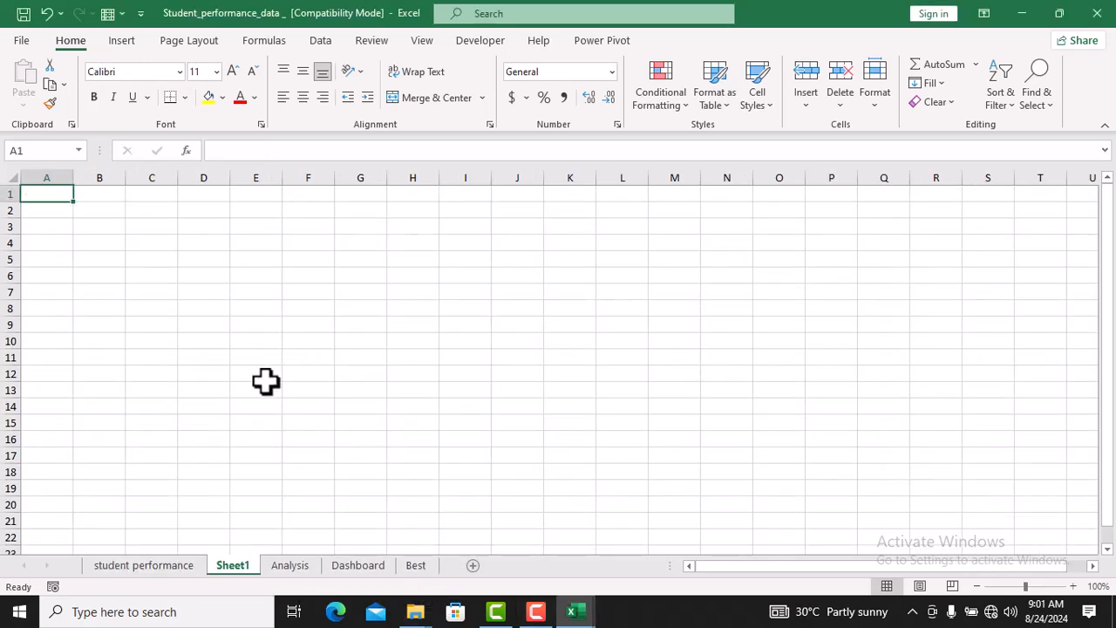
scroll(267, 381, "down", 3)
scroll(267, 381, "up", 3)
scroll(267, 381, "down", 5)
scroll(267, 381, "up", 5)
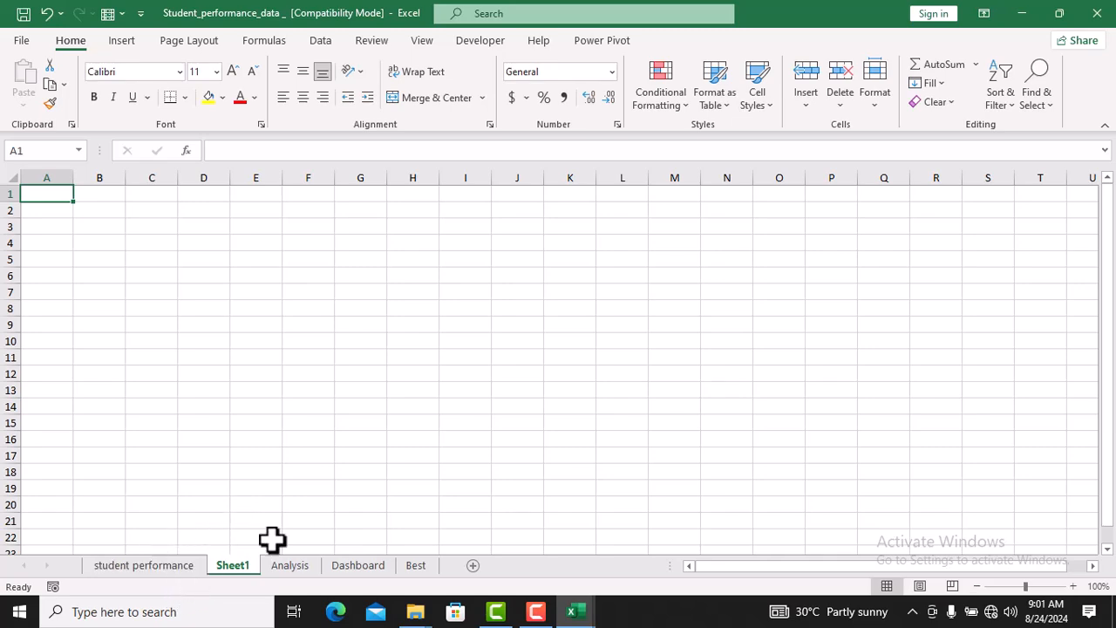
Review the student performance, Analysis, Dashboard and Best sheets in turn, and return to the blank Sheet1
left_click(172, 569)
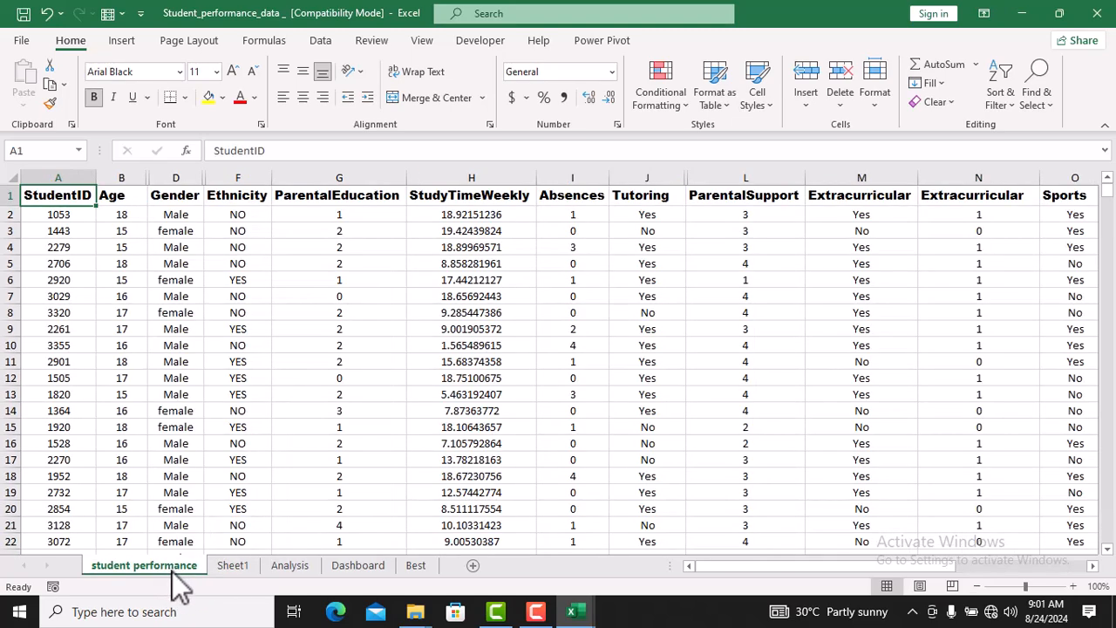
left_click(241, 567)
left_click(293, 574)
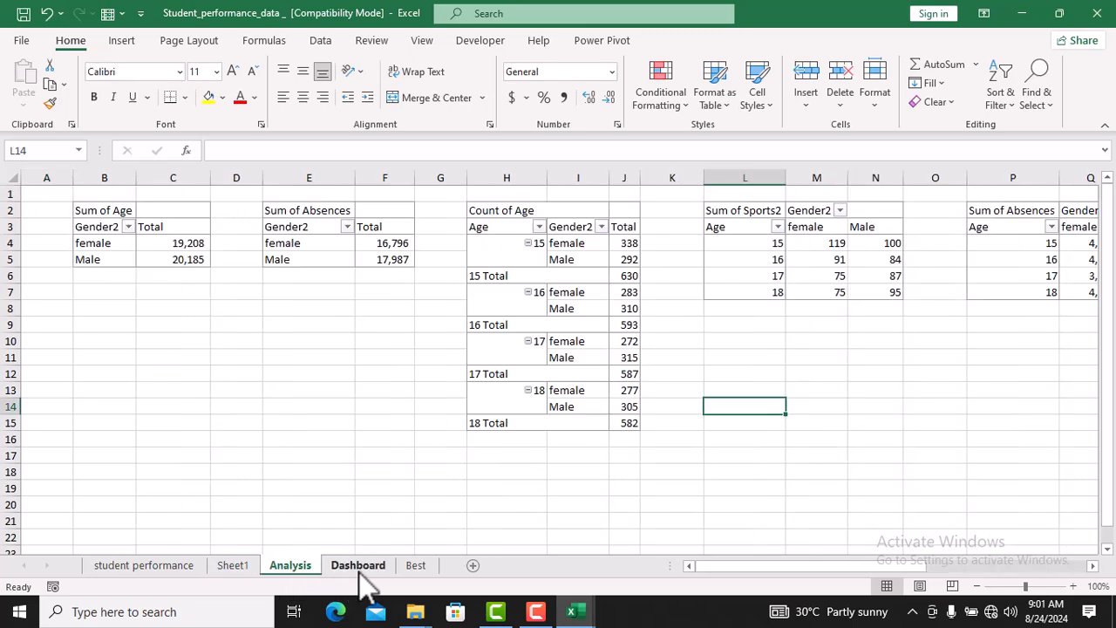
left_click(360, 575)
left_click(411, 569)
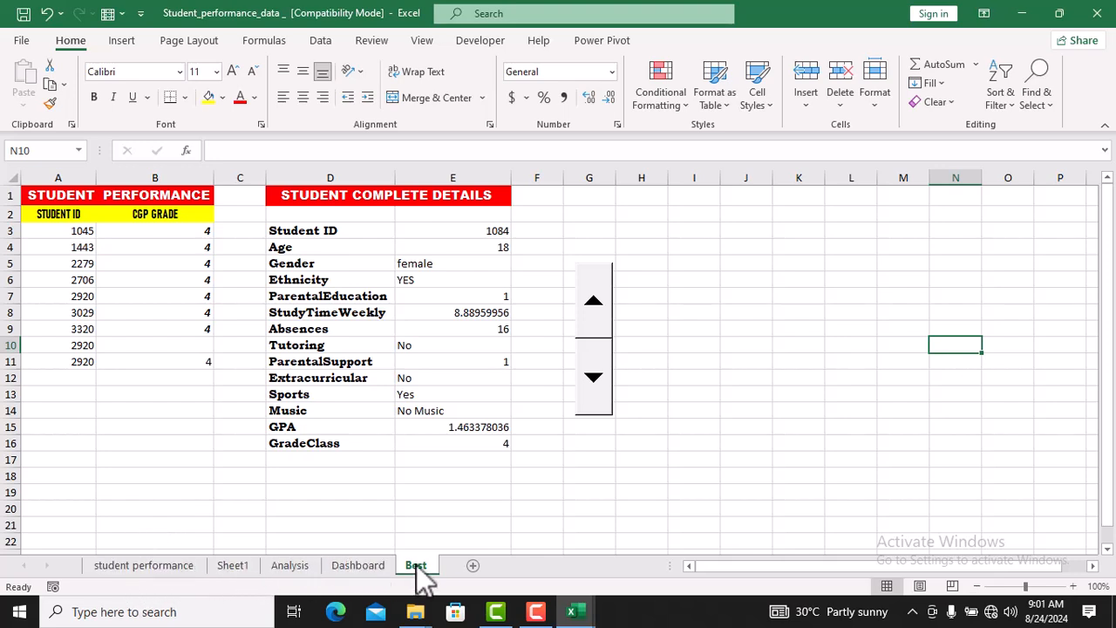
left_click(243, 567)
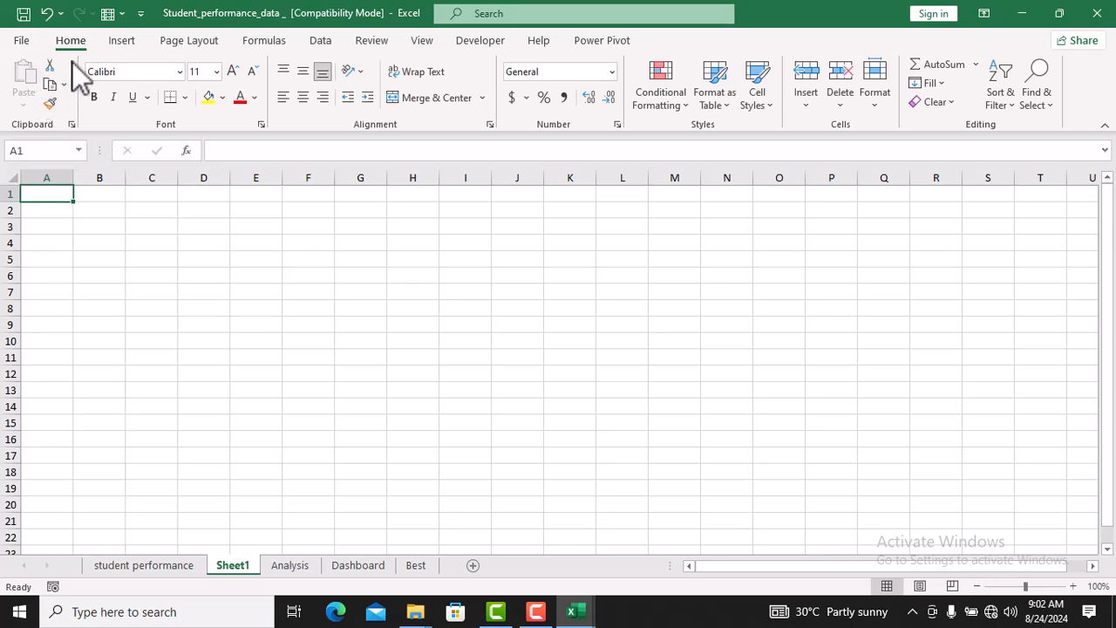
View the workbook's file options, such as New, Open, Save and Print, and return to Sheet1
left_click(21, 41)
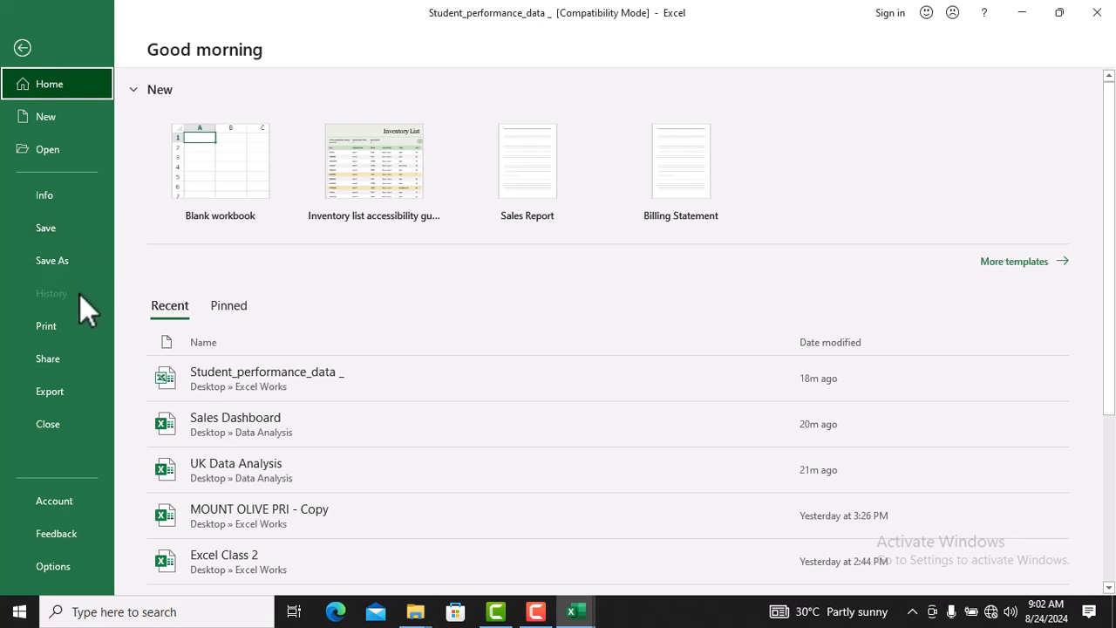
left_click(23, 47)
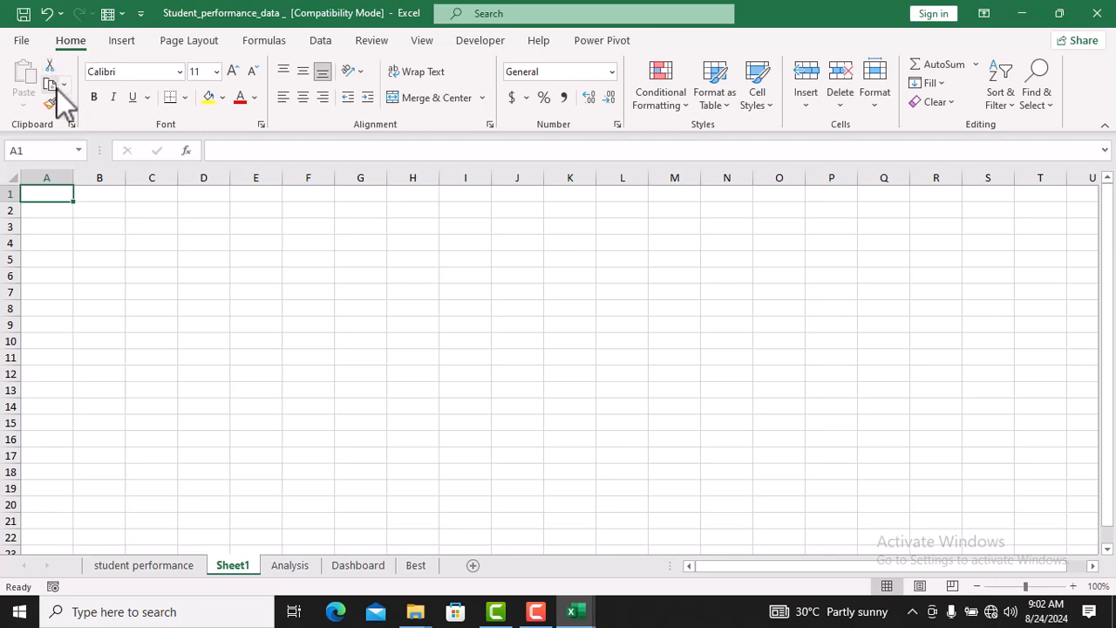
Browse the list of available fonts for cell A1 and close it without changing the font
left_click(181, 72)
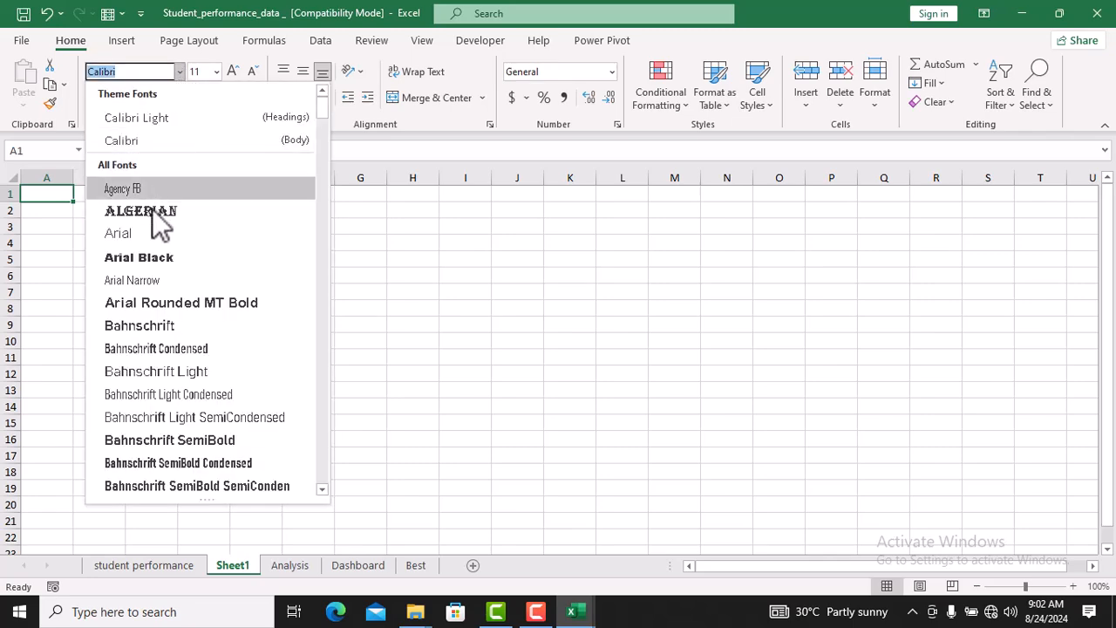
scroll(150, 328, "down", 15)
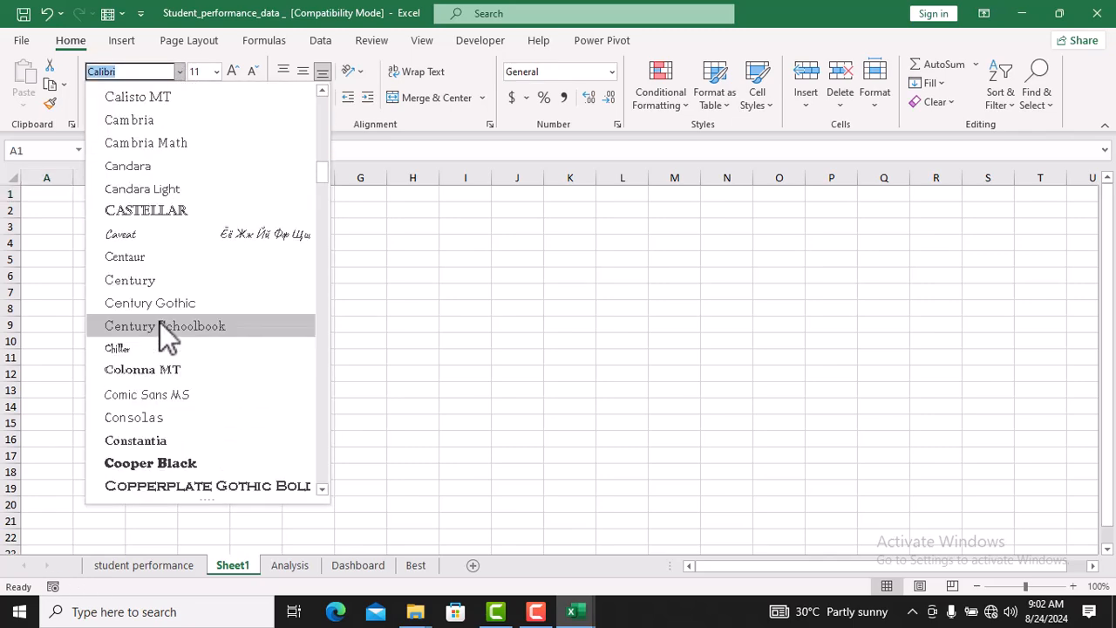
scroll(162, 321, "up", 10)
scroll(164, 316, "up", 6)
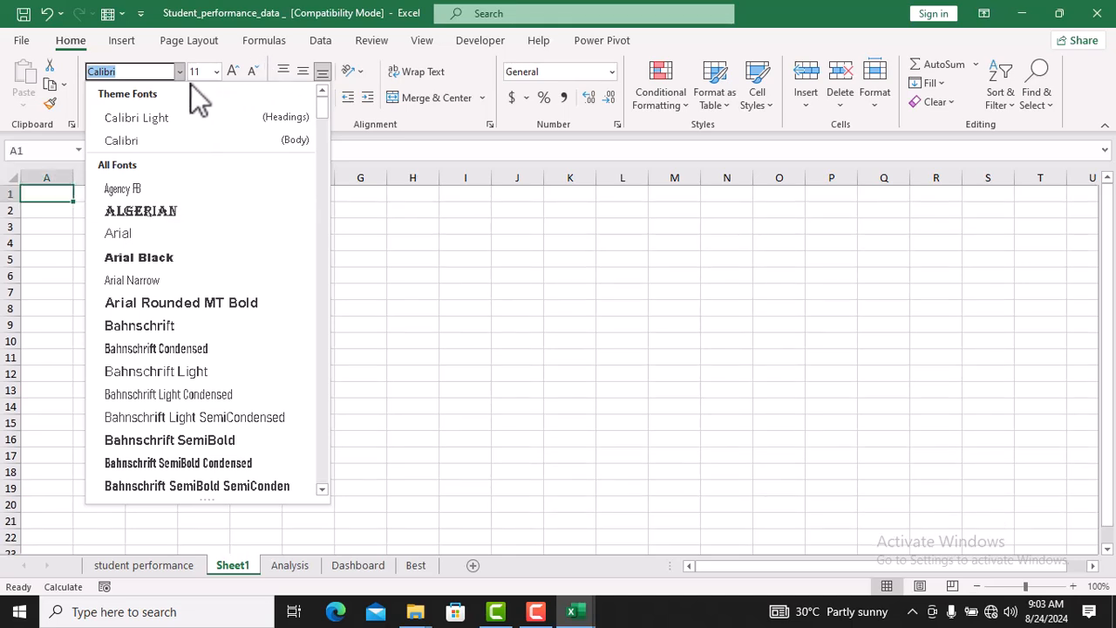
left_click(182, 71)
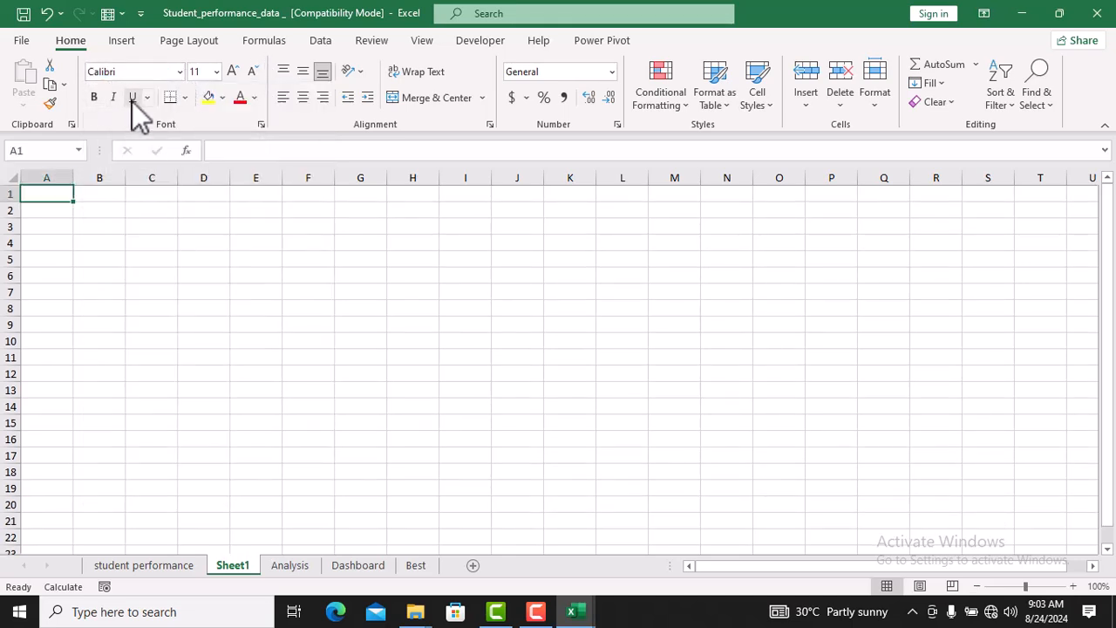
Look through the cell border options, including the border-drawing choices, without applying one
left_click(185, 97)
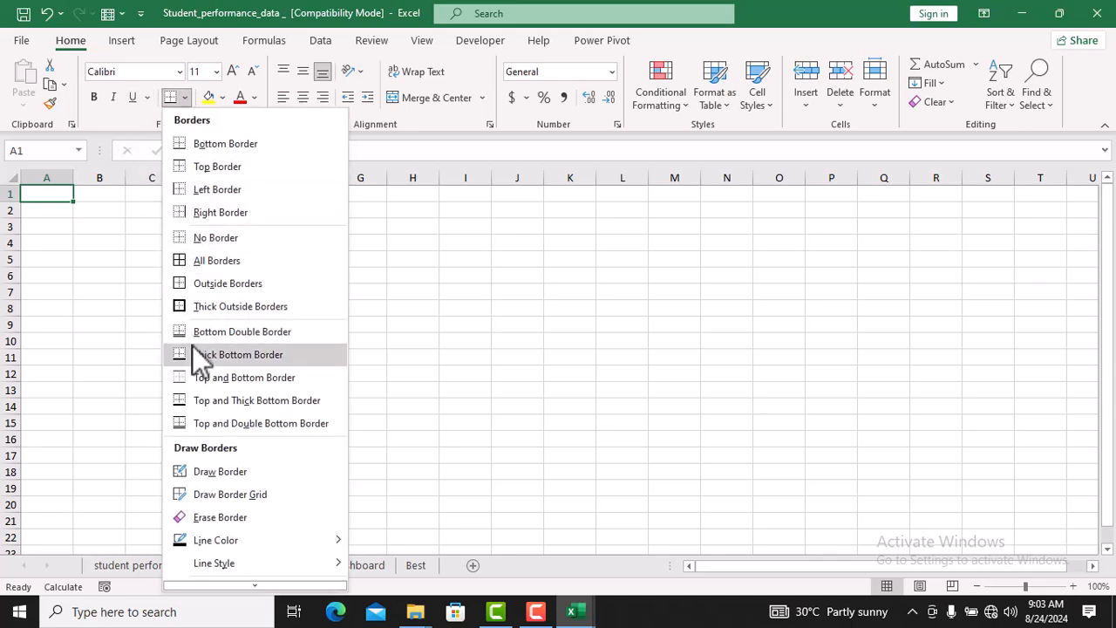
scroll(192, 345, "down", 1)
scroll(192, 346, "up", 1)
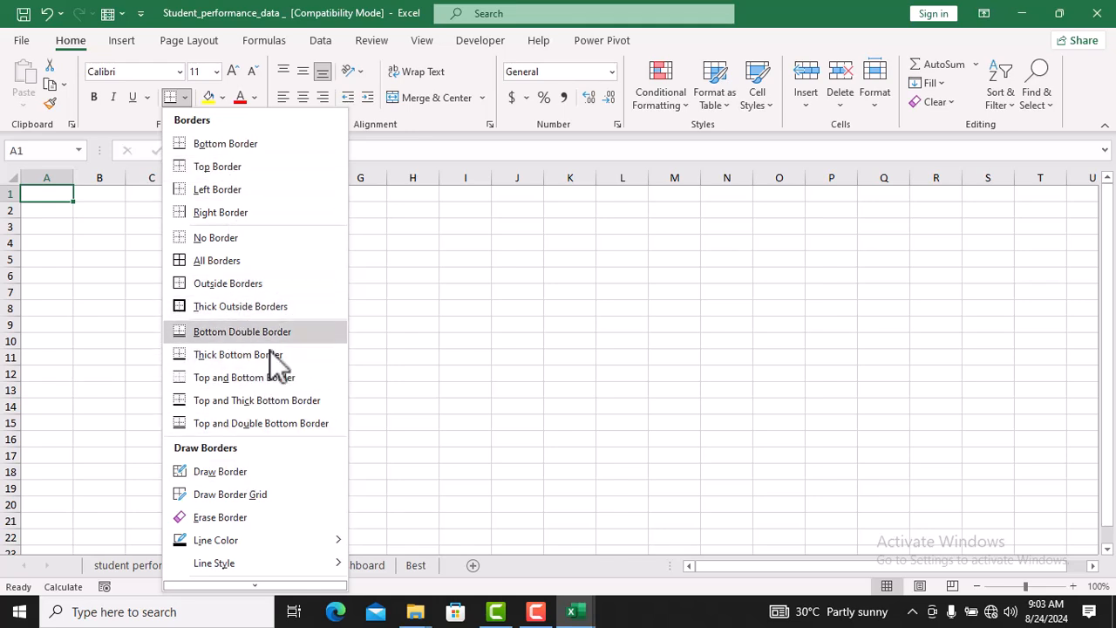
left_click(453, 317)
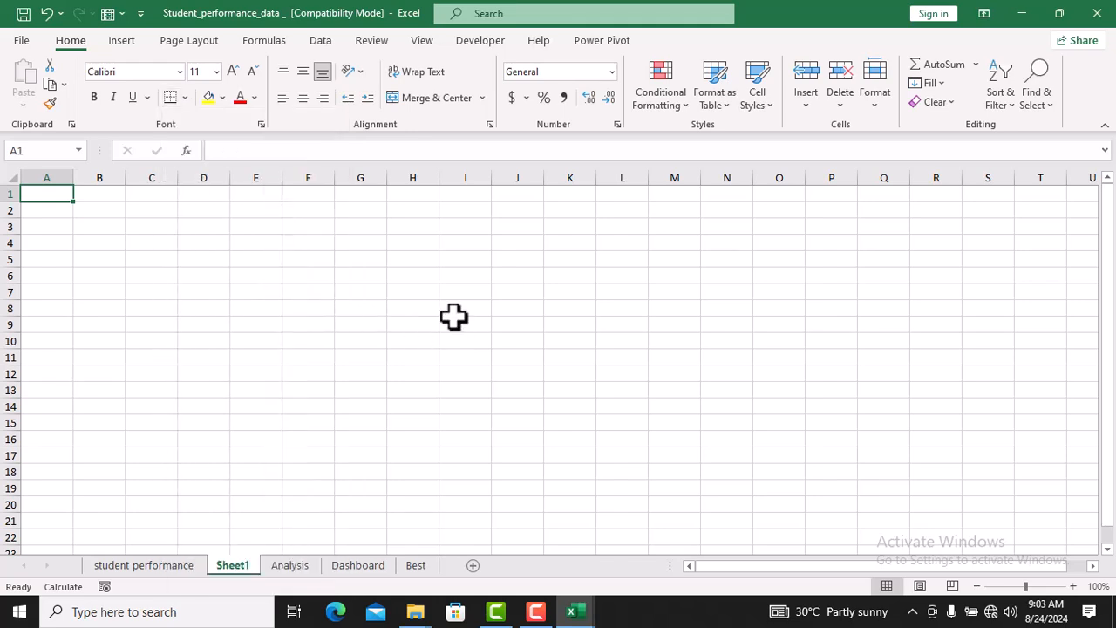
View the fill colour and font colour palettes for cell A1 without applying a colour
left_click(222, 98)
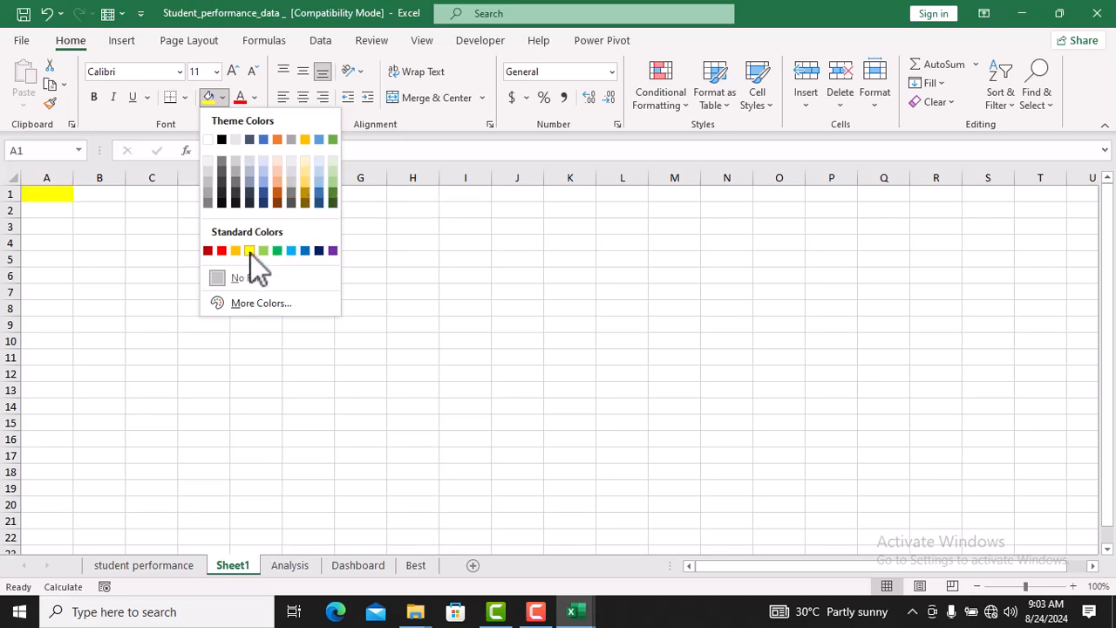
key("Escape")
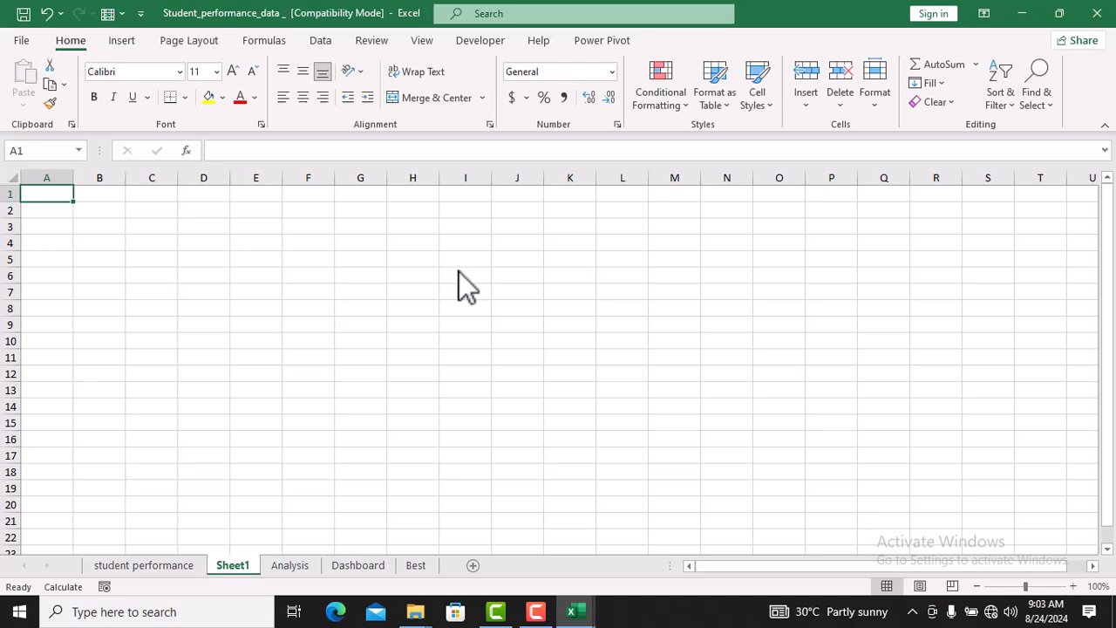
left_click(254, 98)
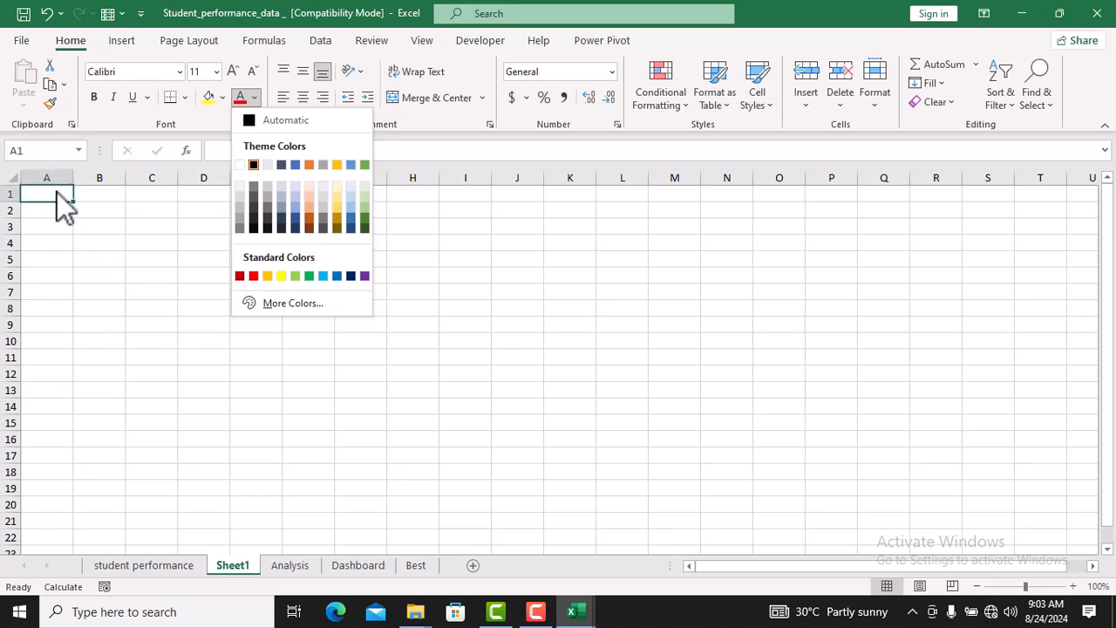
left_click(335, 225)
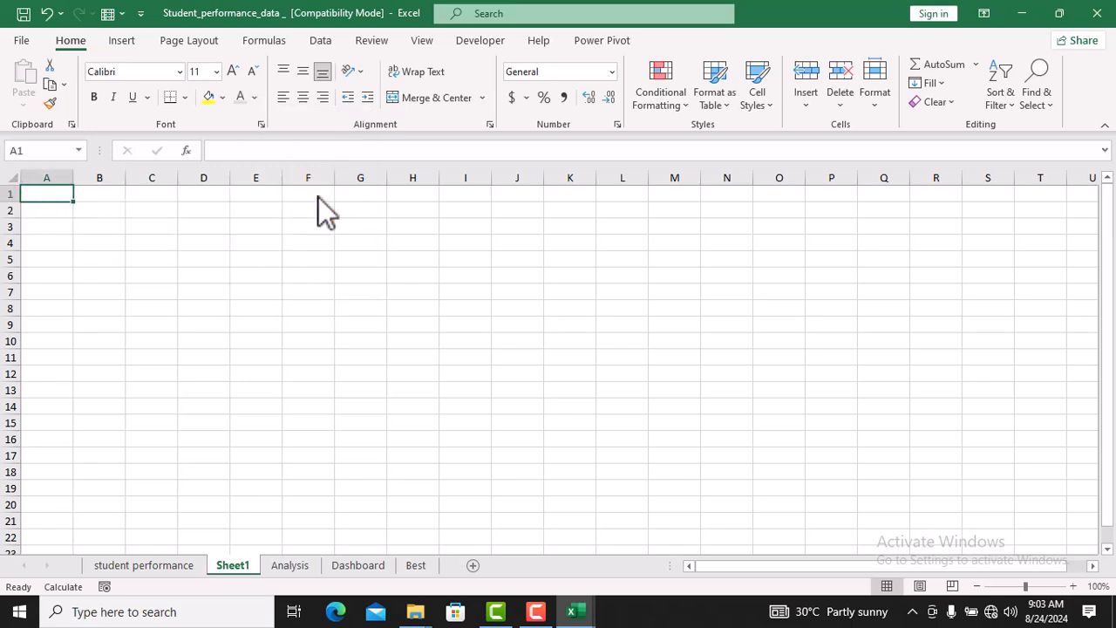
Centre cell A1 horizontally and view the available cell-merging options
left_click(285, 102)
left_click(301, 104)
left_click(482, 98)
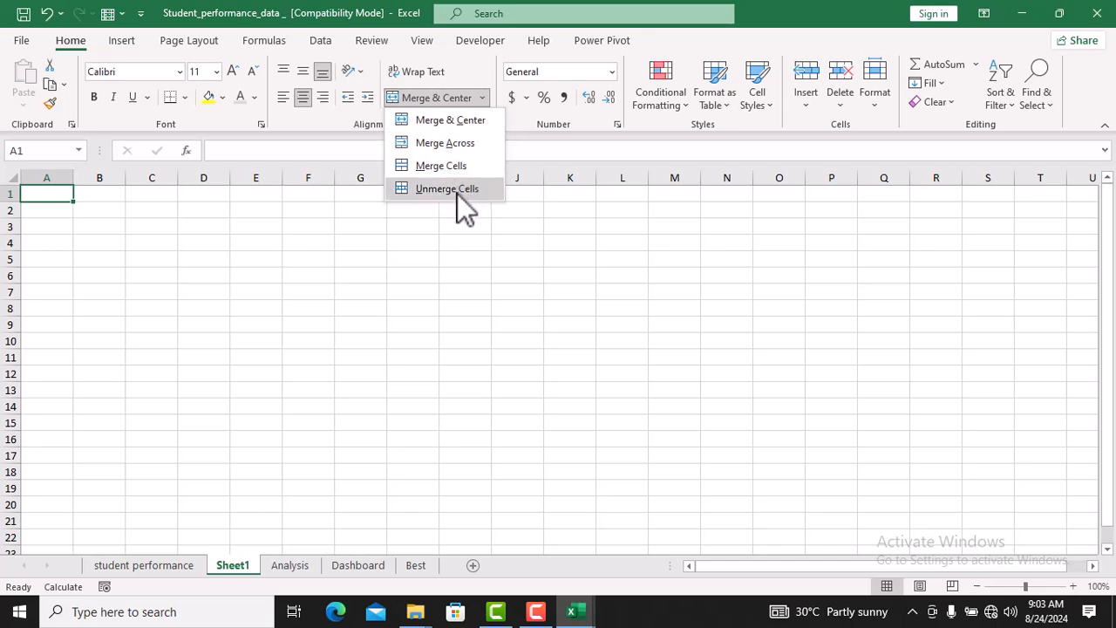
left_click(68, 225)
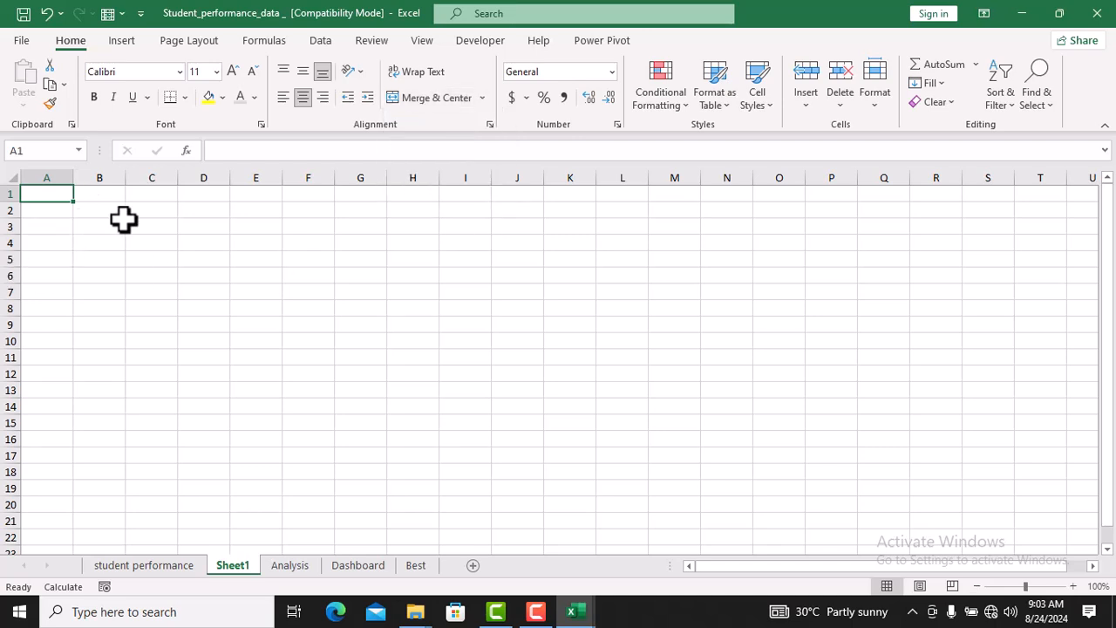
Merge cells A1:D2 into a single cell using Merge Cells, and check it by selecting it and nearby cells
left_click(138, 225)
left_click(57, 209)
left_click(63, 192)
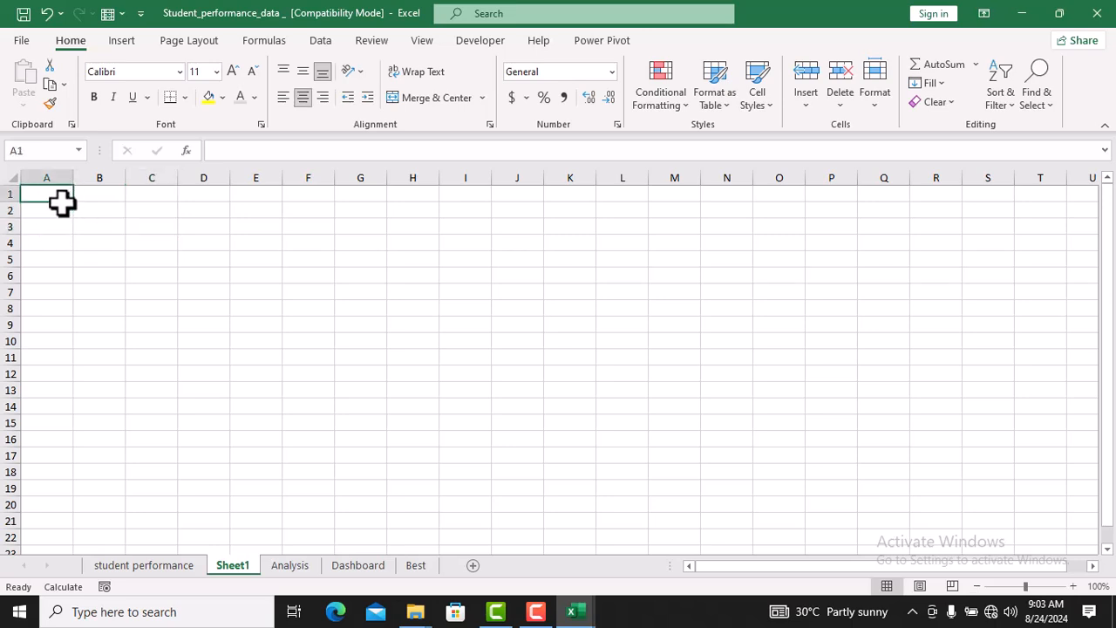
left_click(59, 212)
left_click(63, 196)
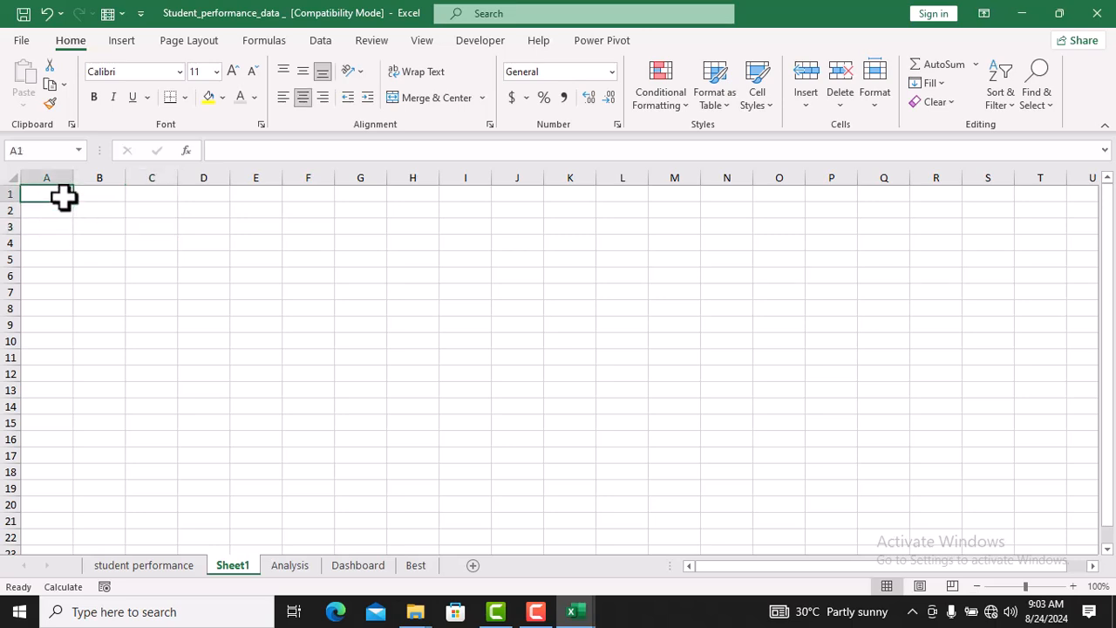
left_click_drag(62, 197, 214, 209)
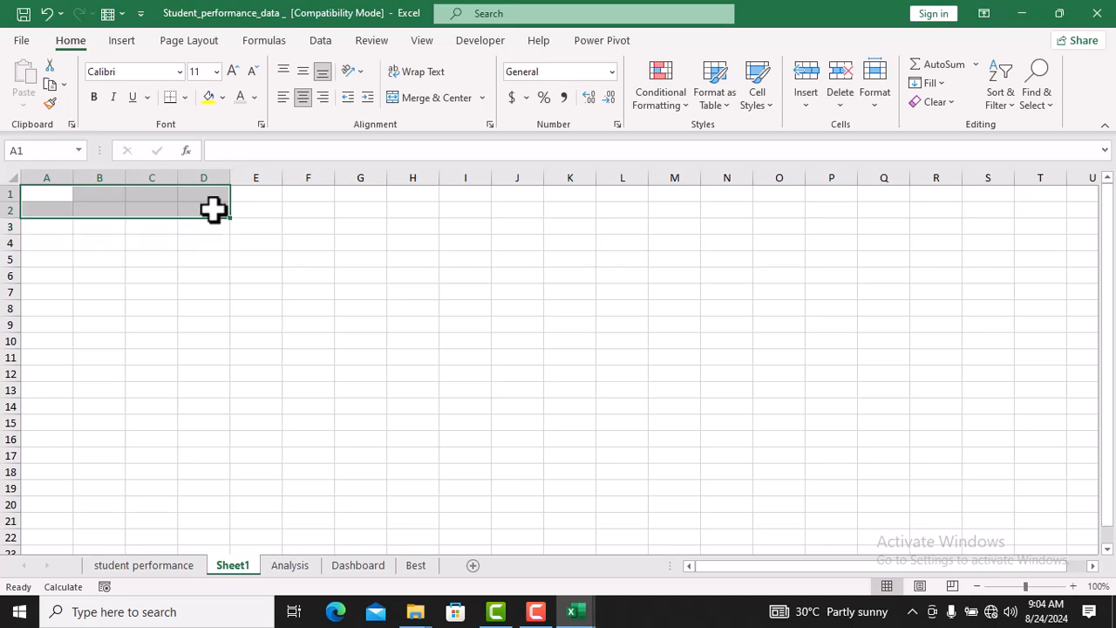
left_click(481, 98)
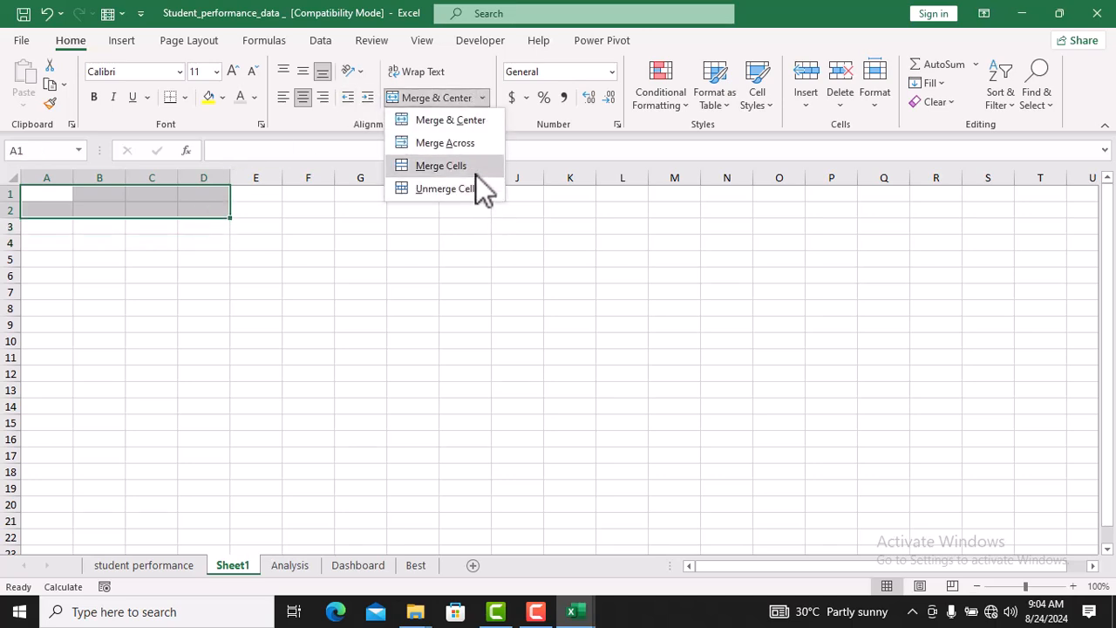
left_click(476, 170)
left_click(241, 276)
left_click(42, 203)
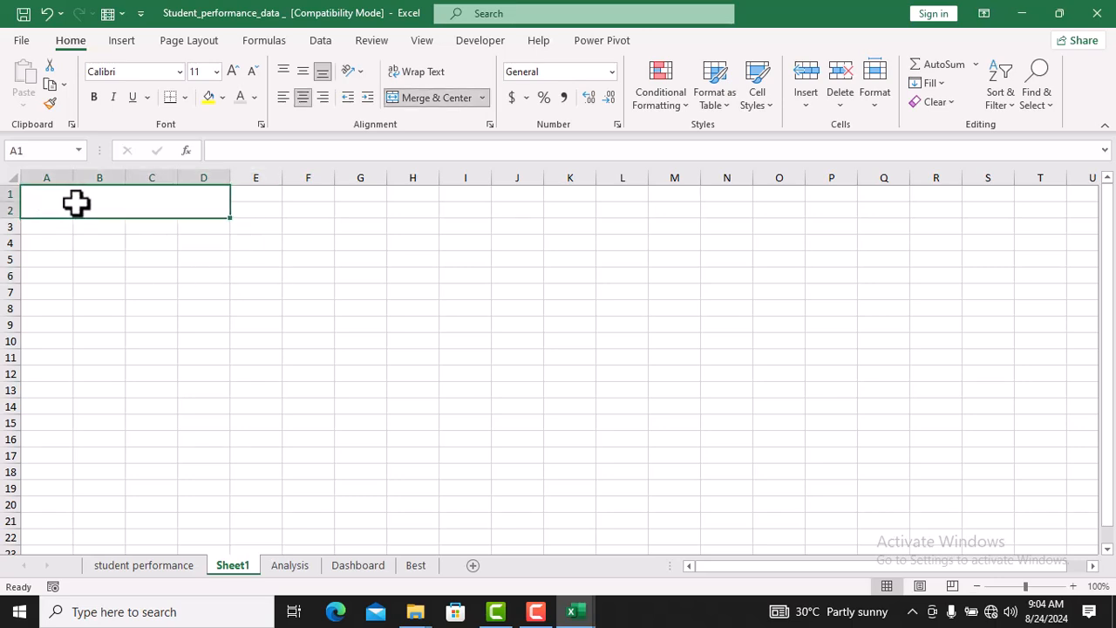
left_click(147, 254)
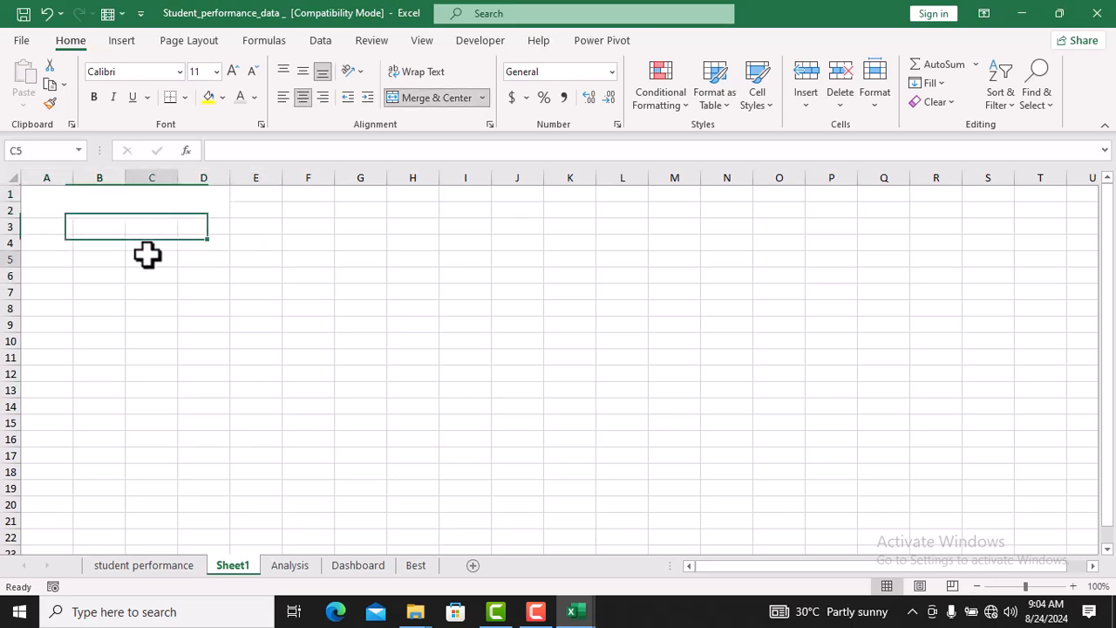
left_click(78, 200)
left_click(123, 242)
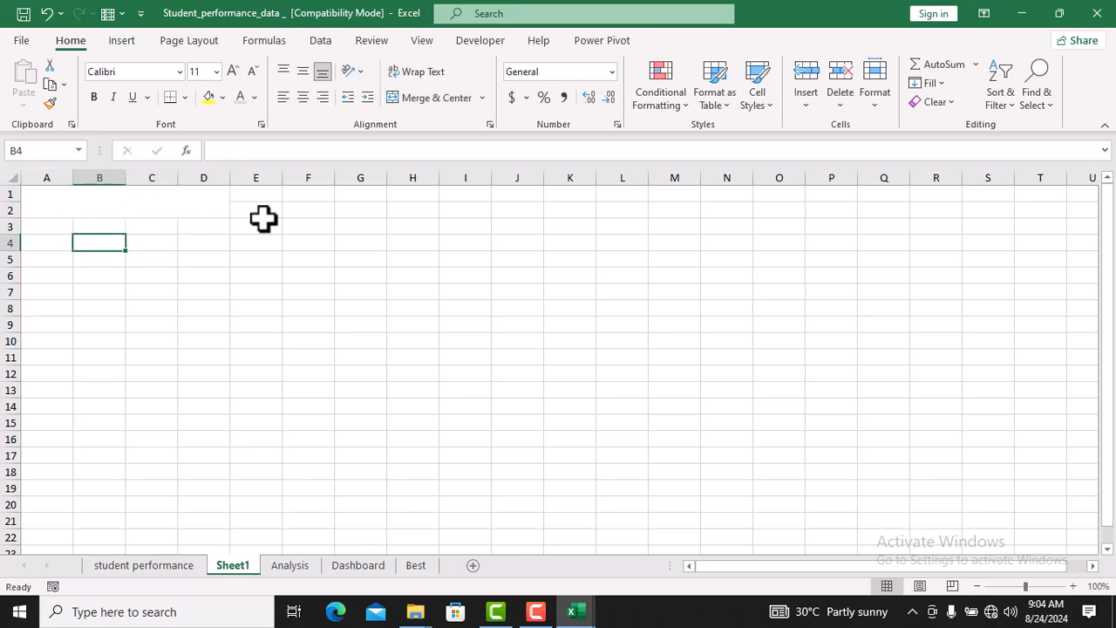
Unmerge the merged A1:D2 block back into individual cells
left_click(70, 202)
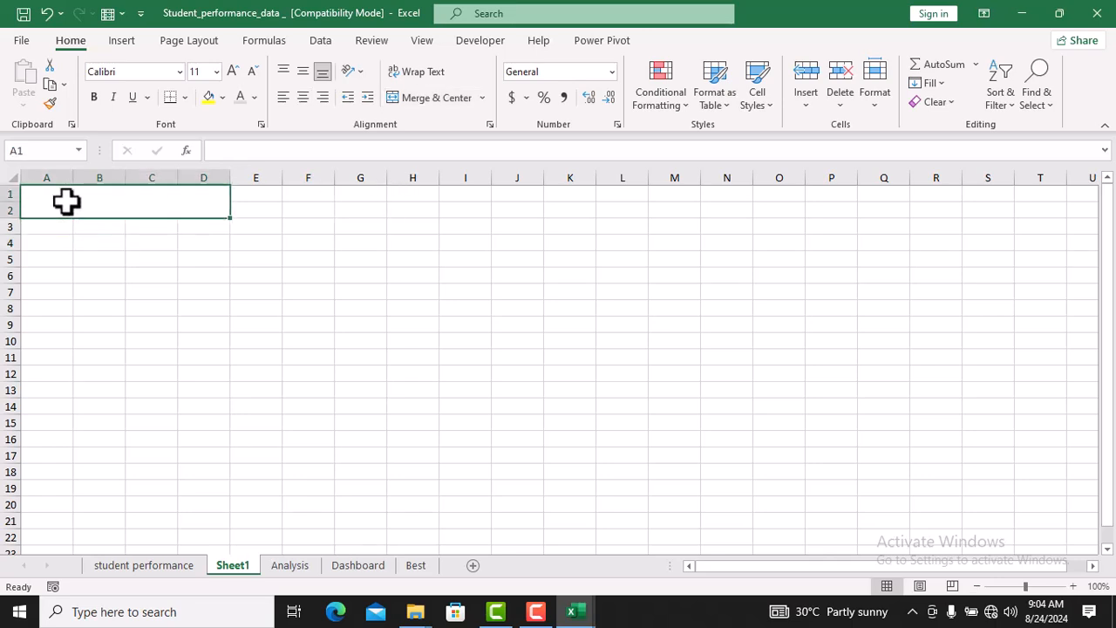
left_click(482, 99)
left_click(458, 189)
left_click(204, 291)
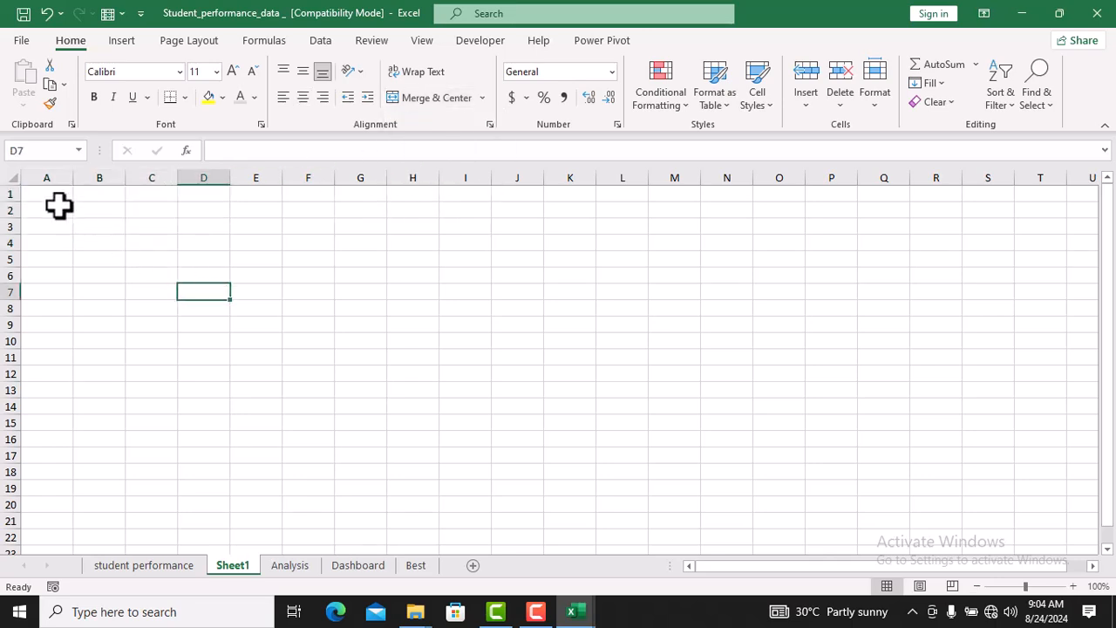
left_click(58, 205)
Open the number format settings for cell E3 and examine the categories from Currency and Accounting through Text and Custom
left_click(254, 224)
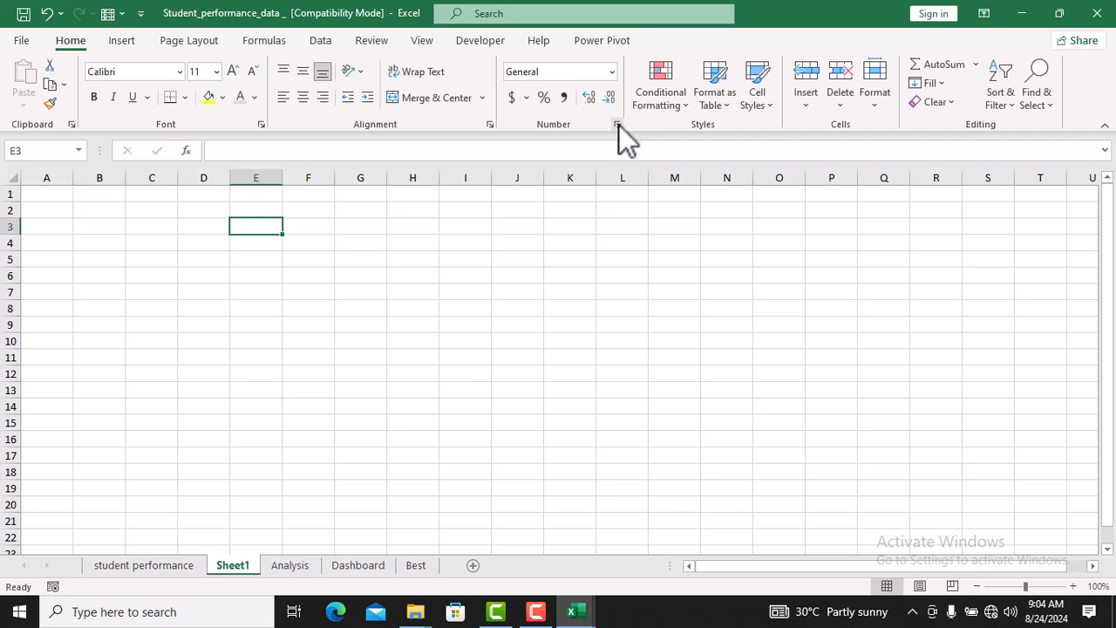
key("ctrl+1")
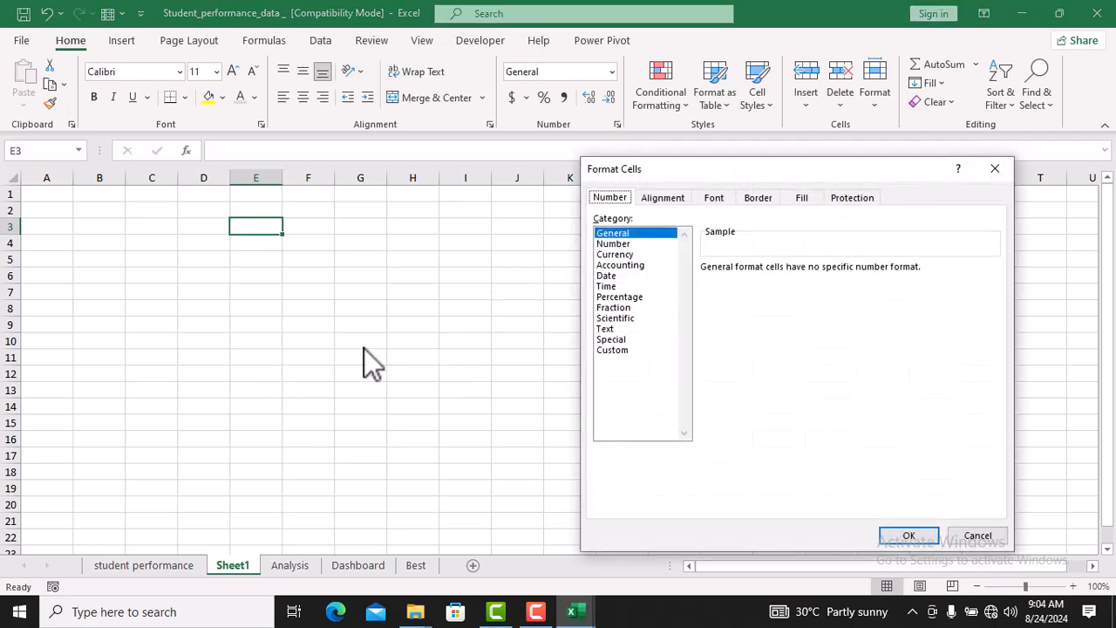
left_click(634, 255)
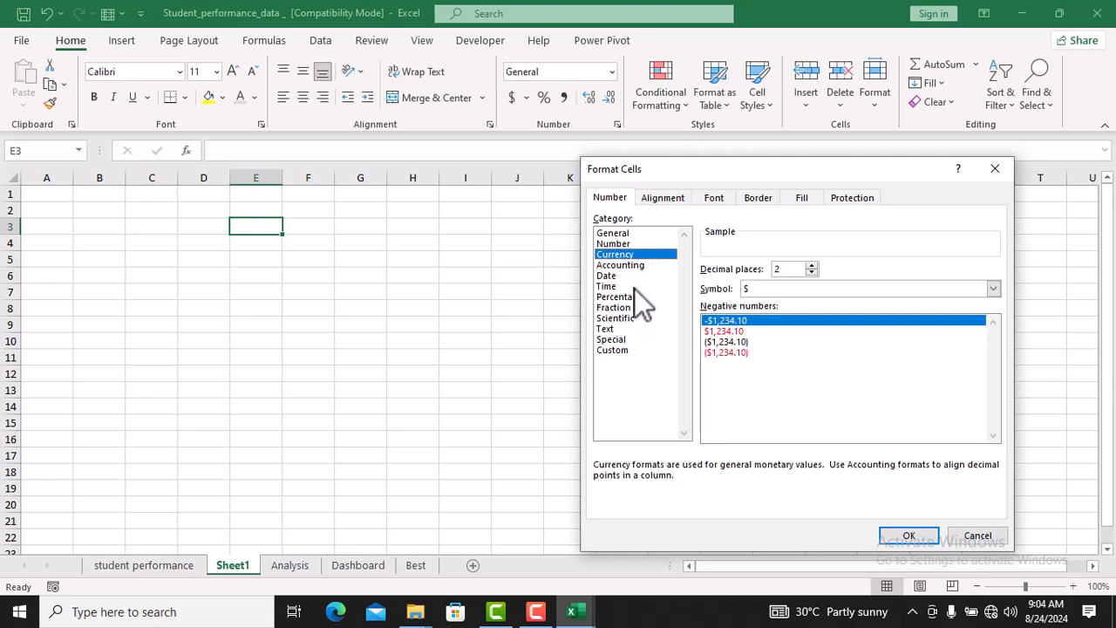
left_click(634, 265)
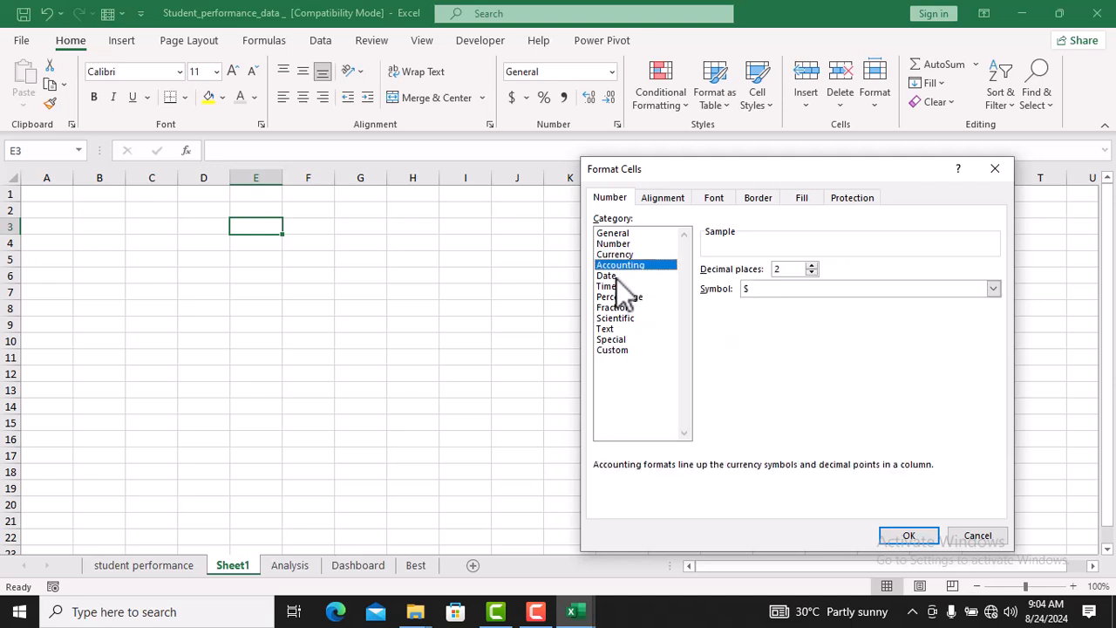
left_click(615, 276)
left_click(614, 286)
left_click(622, 297)
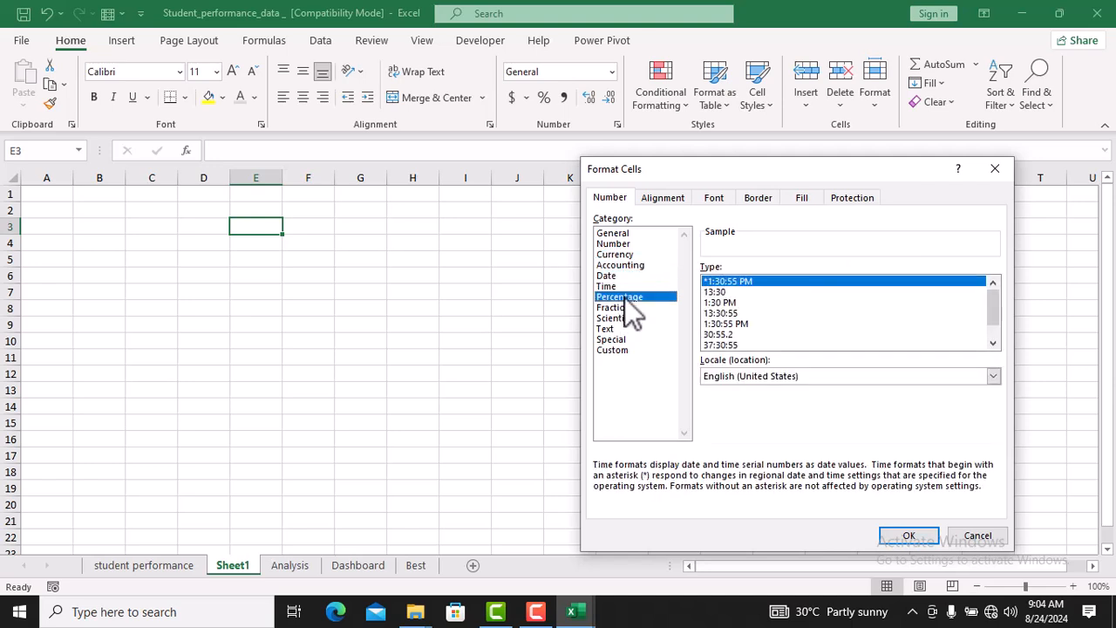
left_click(622, 308)
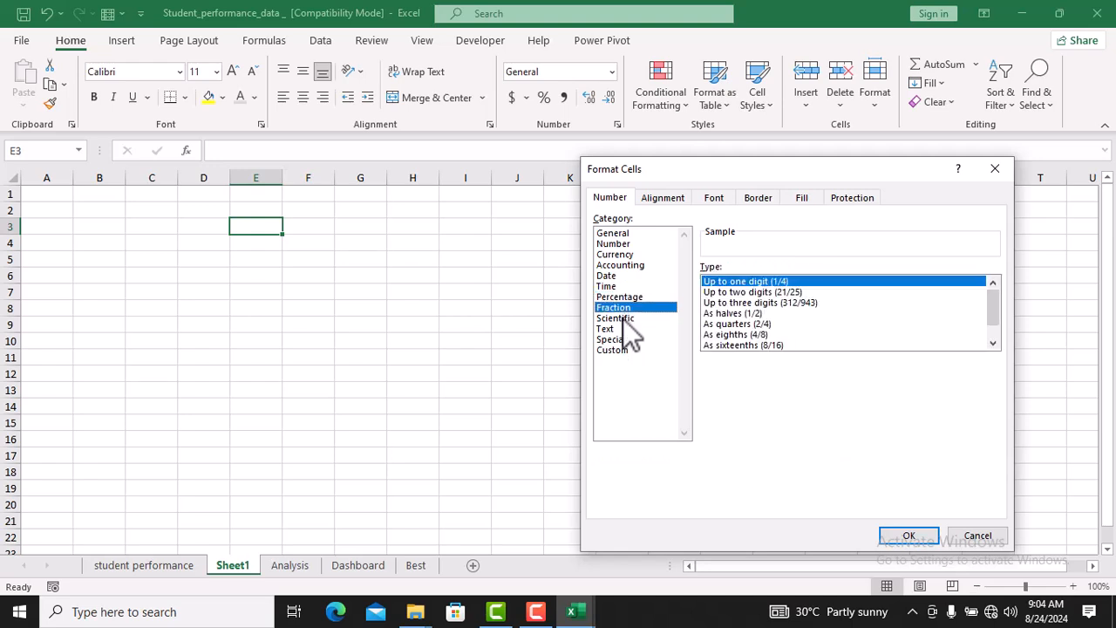
left_click(625, 318)
left_click(615, 339)
left_click(617, 329)
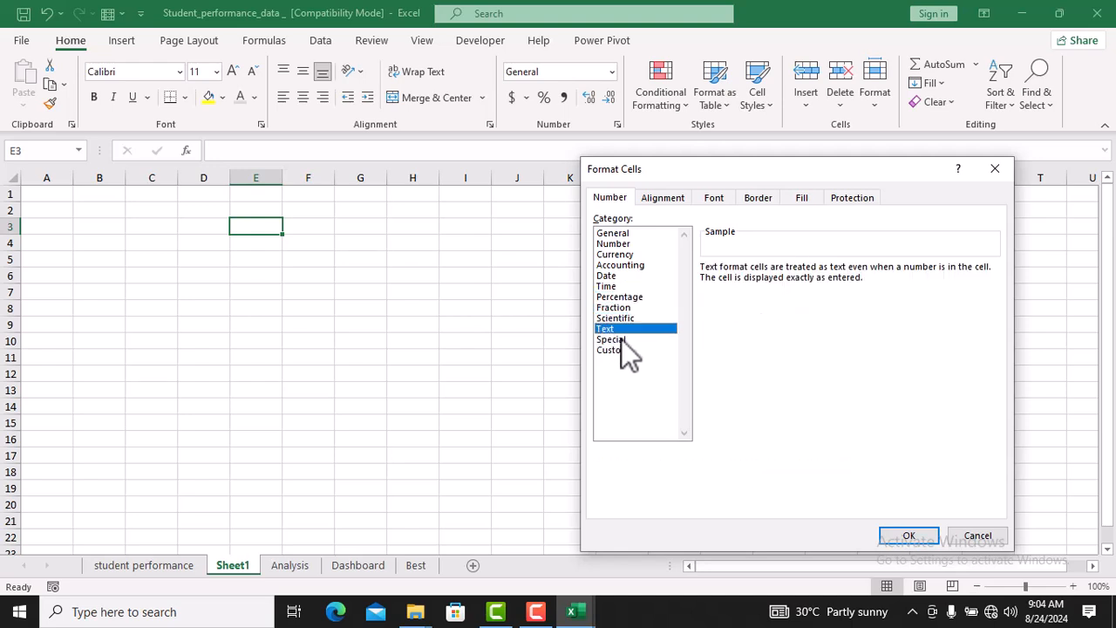
left_click(631, 352)
Compare the Currency, Time, Date, Text and General format categories again and close Format Cells without applying any
left_click(616, 254)
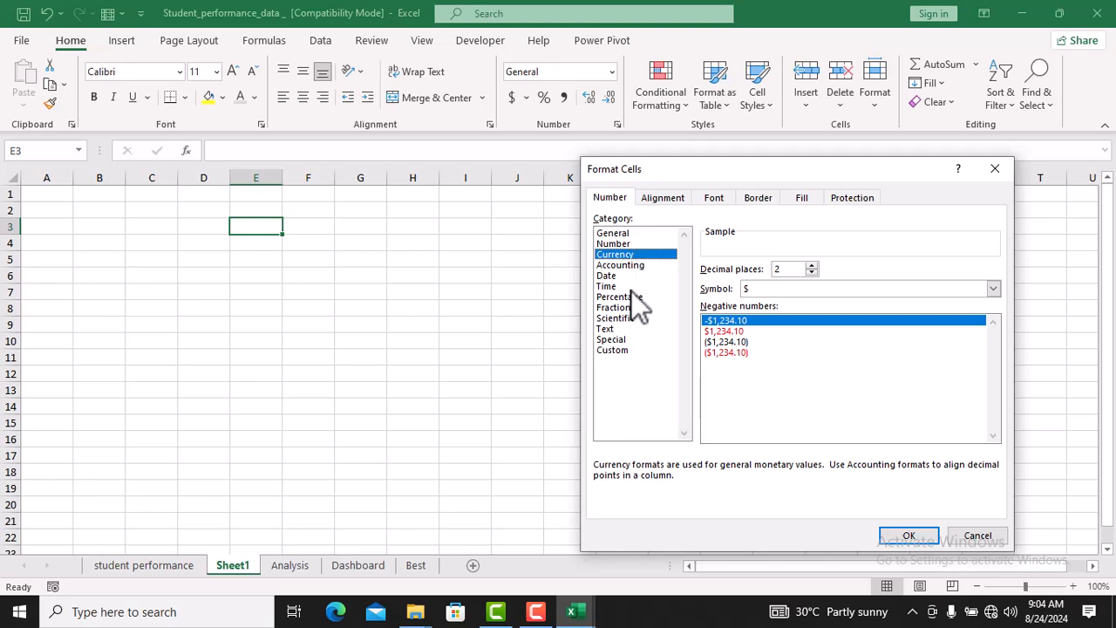
left_click(633, 287)
left_click(633, 327)
left_click(633, 276)
left_click(622, 328)
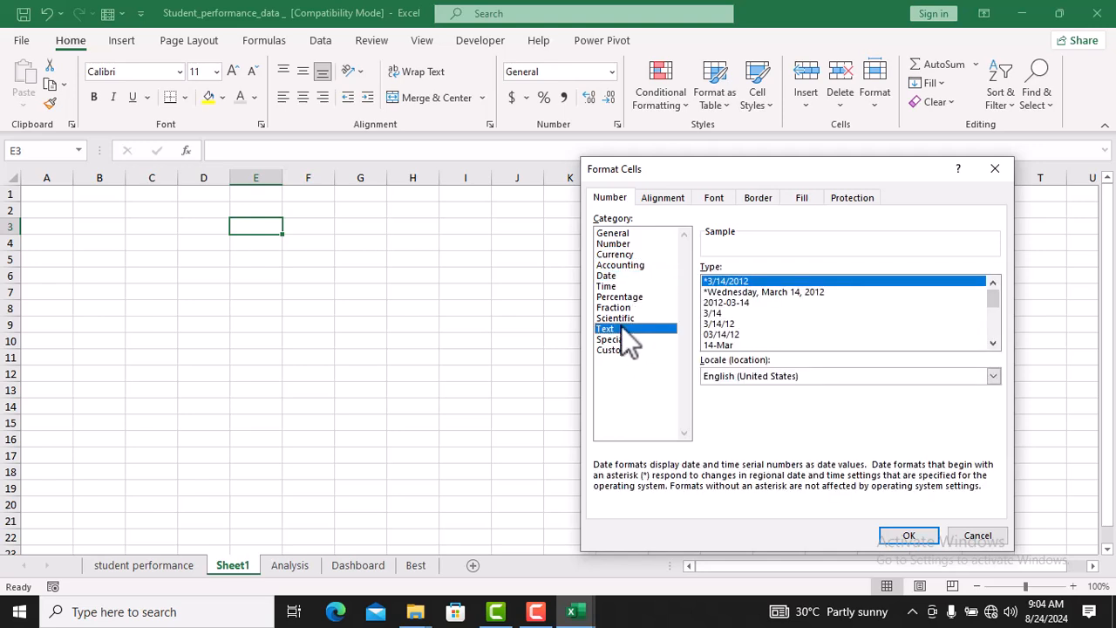
left_click(624, 274)
left_click(630, 253)
left_click(629, 233)
left_click(626, 255)
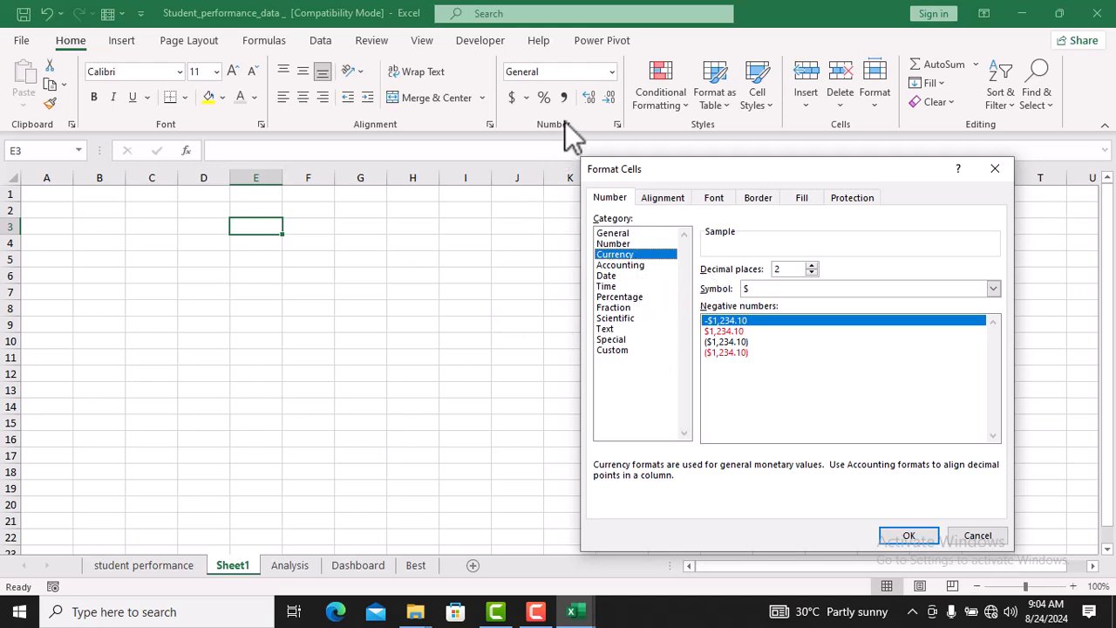
left_click(995, 169)
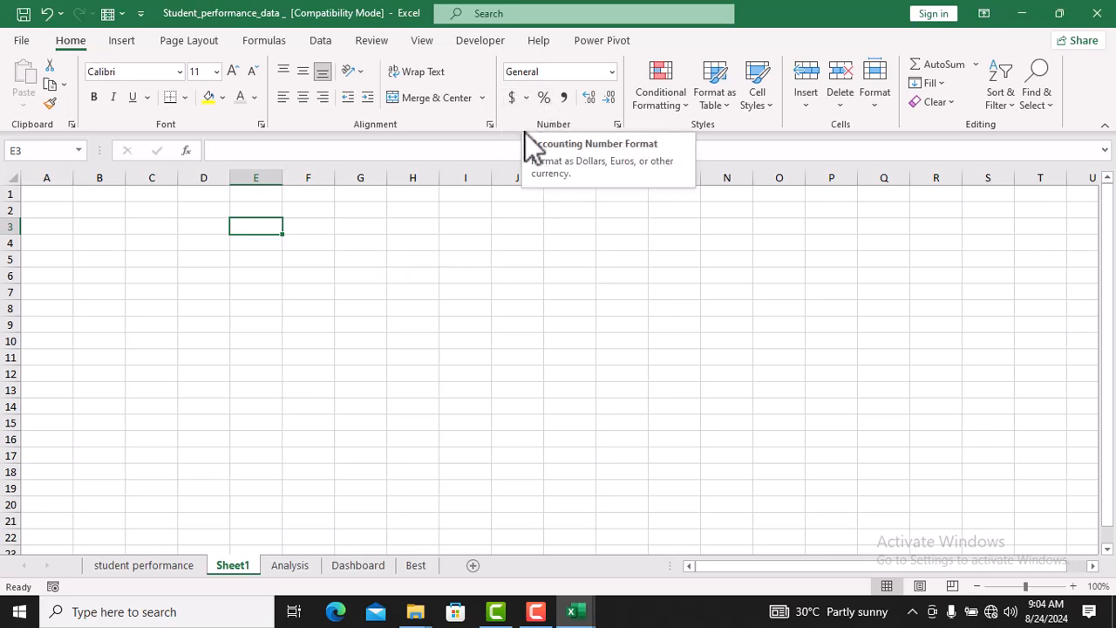
Enter 2000 in cell A1 and set its font colour to black
left_click(50, 197)
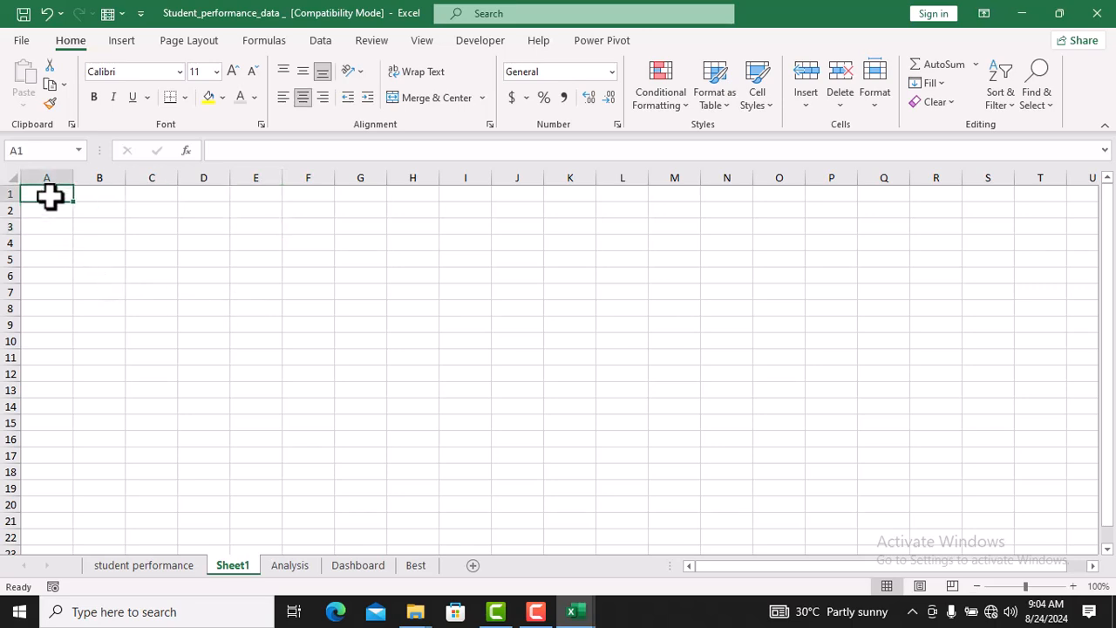
type("2000")
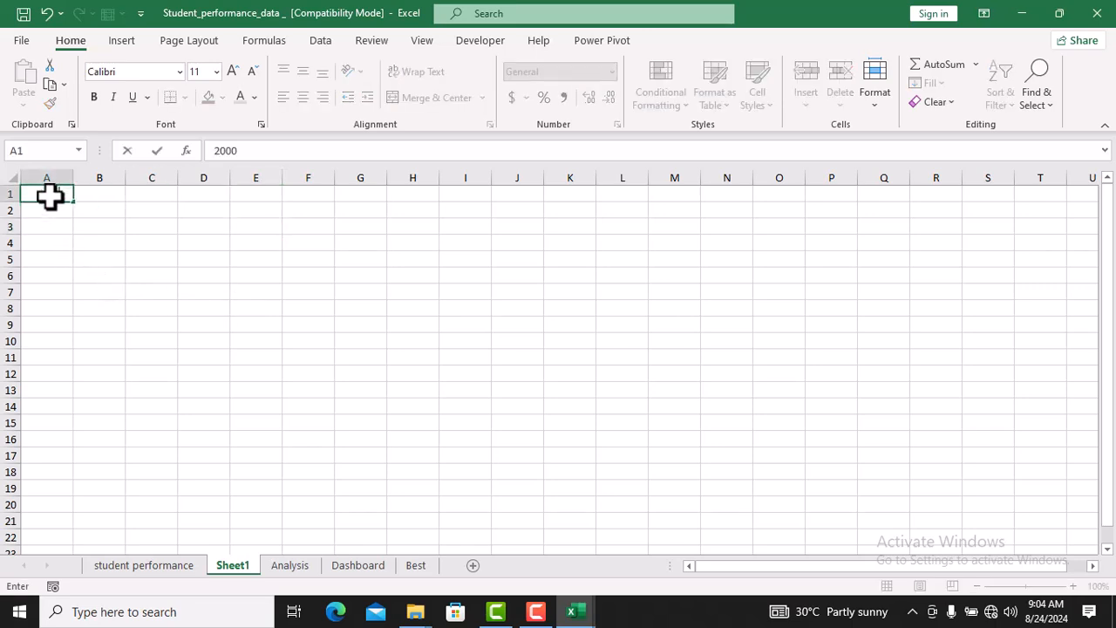
key("Return")
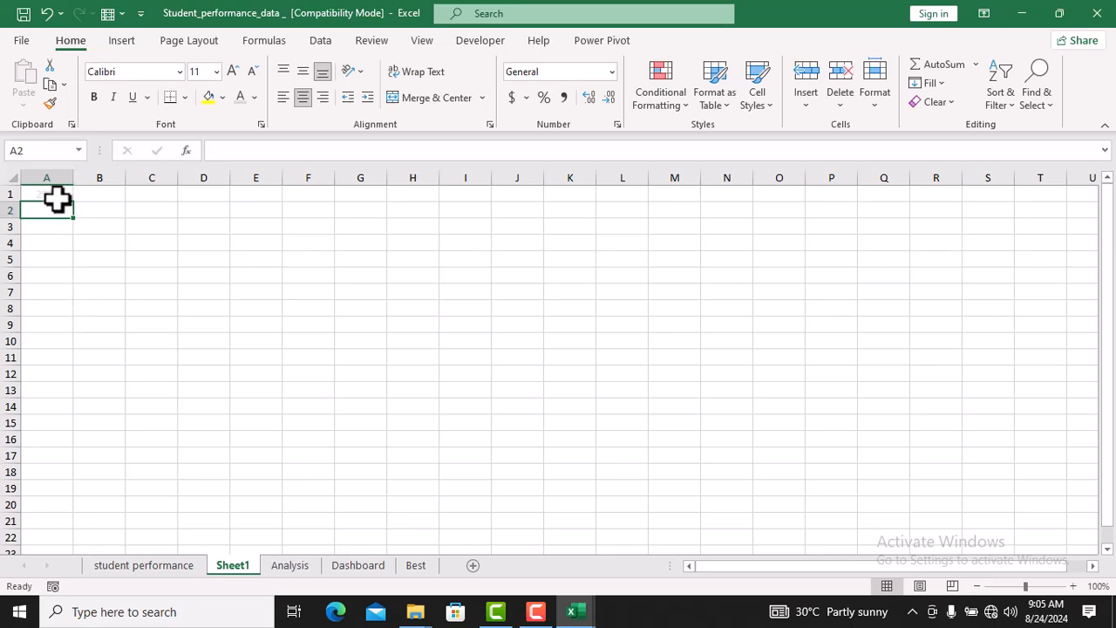
left_click(52, 191)
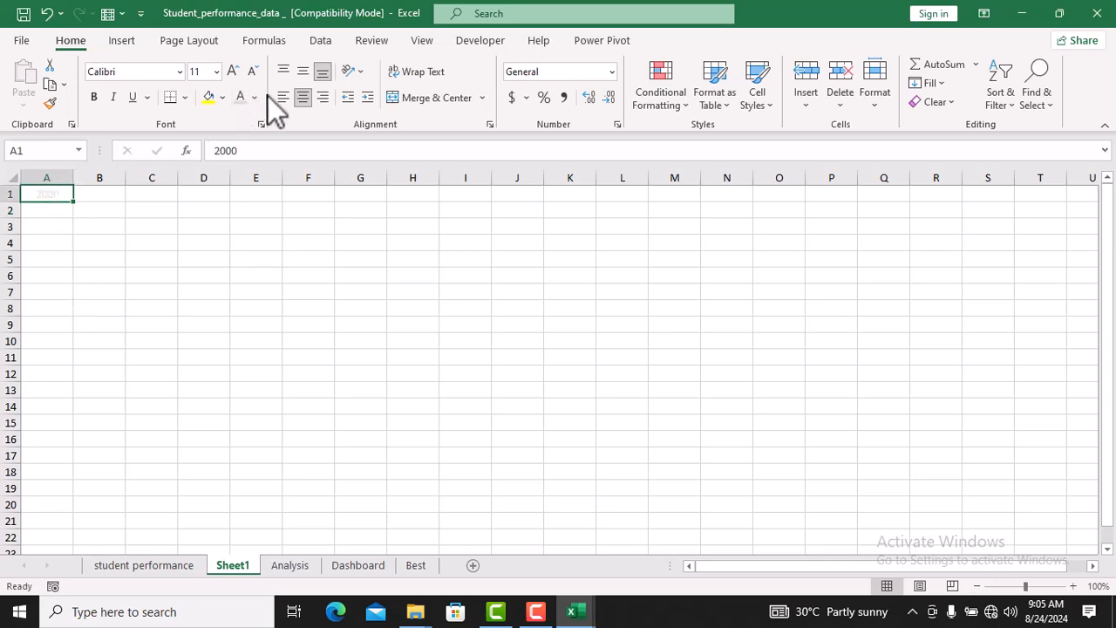
left_click(255, 98)
left_click(272, 122)
left_click(152, 309)
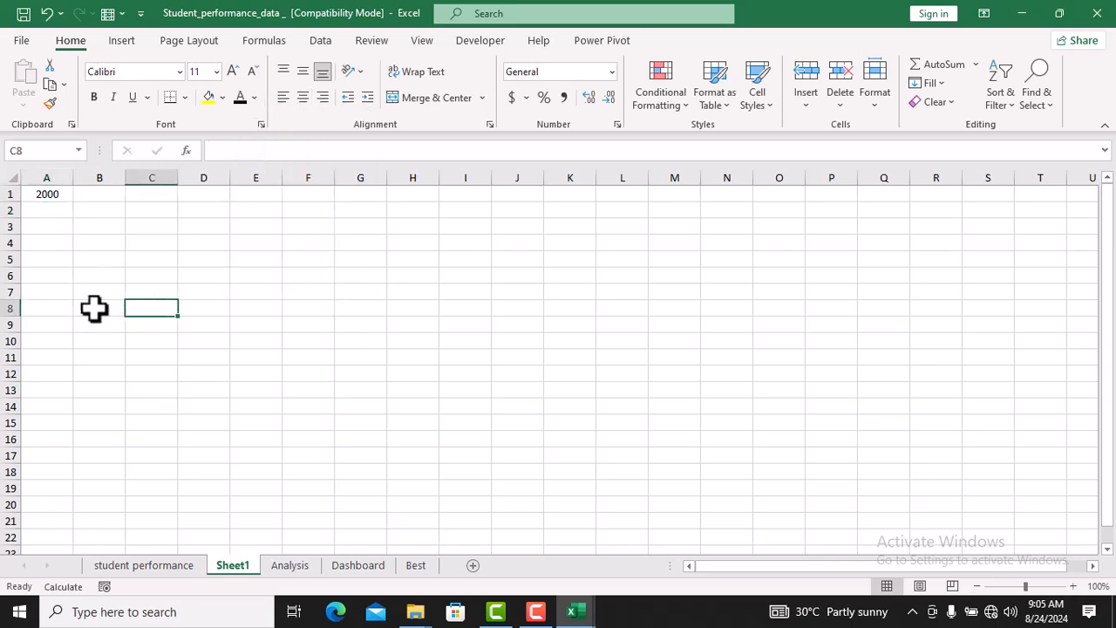
Right-align the 2000 value in cell A1
left_click(56, 194)
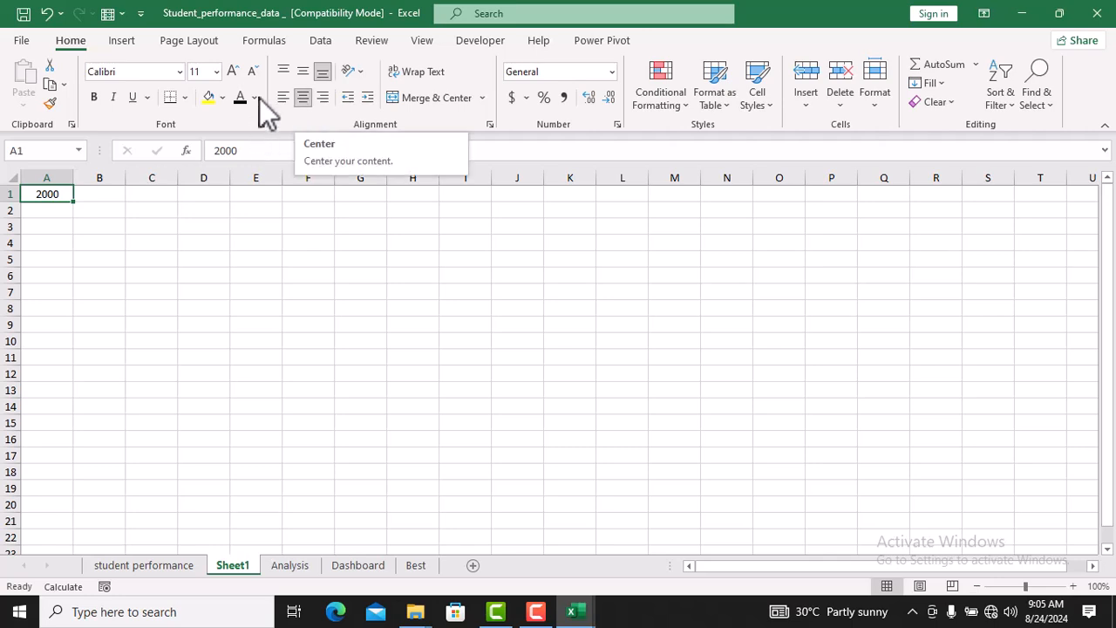
left_click(323, 97)
left_click(235, 260)
left_click(47, 194)
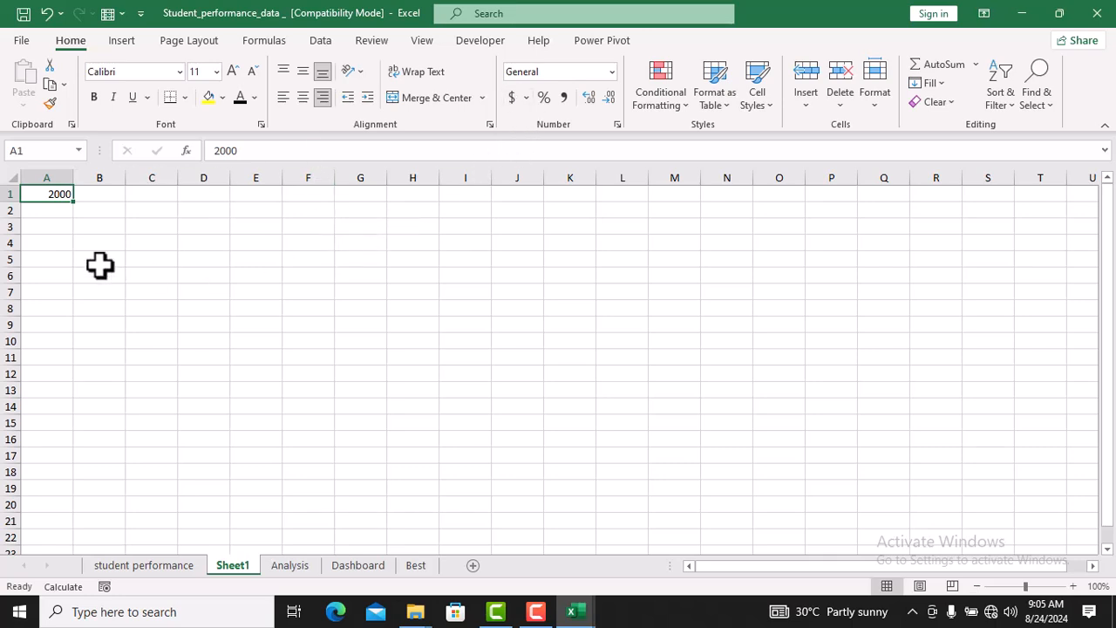
left_click(88, 284)
left_click(55, 209)
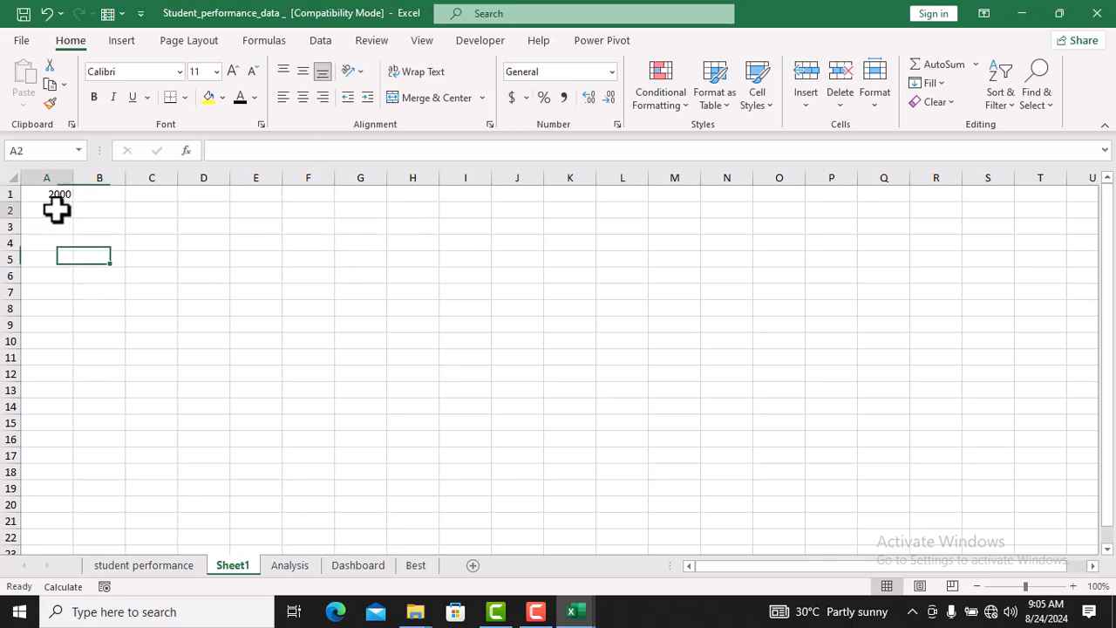
left_click(50, 177)
left_click(55, 214)
Apply the dollar Accounting format to cell A1 and remove both decimal places
left_click(50, 194)
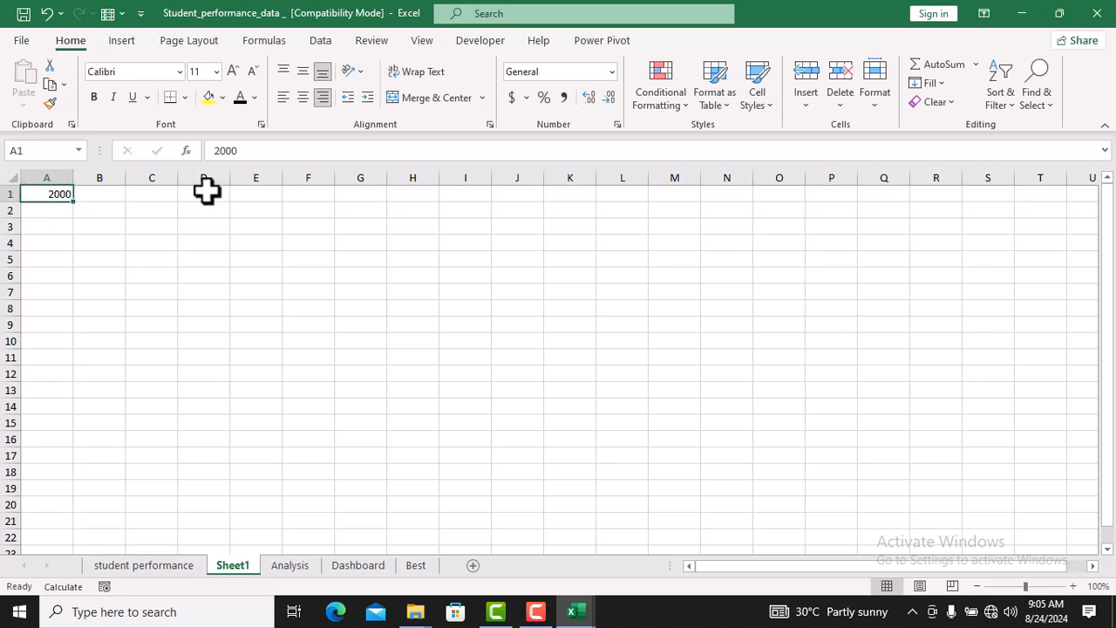
left_click(511, 98)
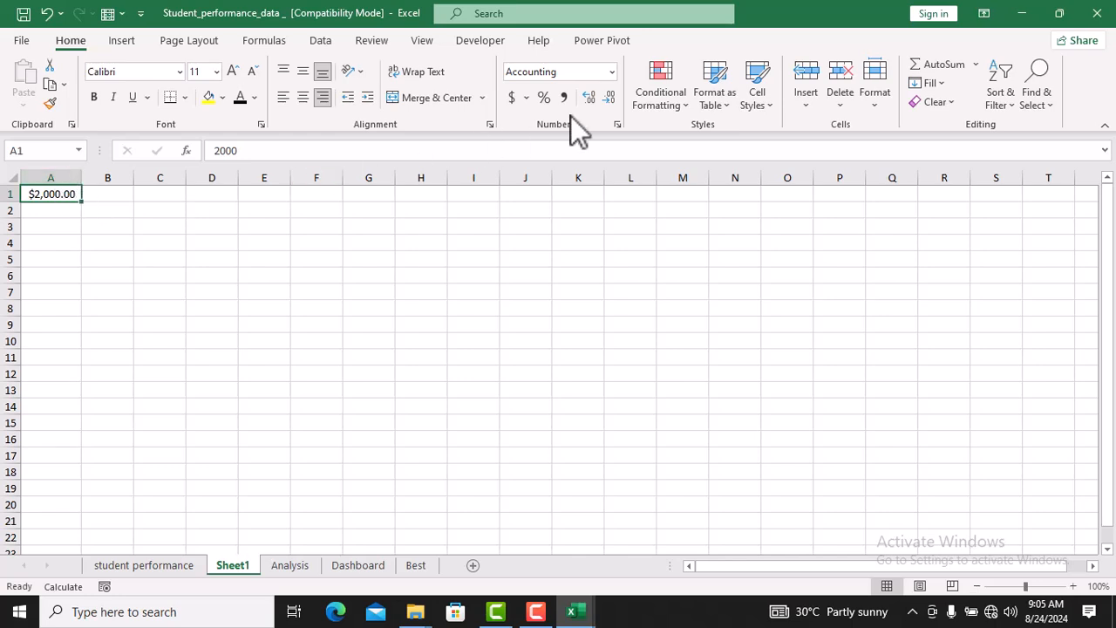
left_click(611, 99)
left_click(611, 100)
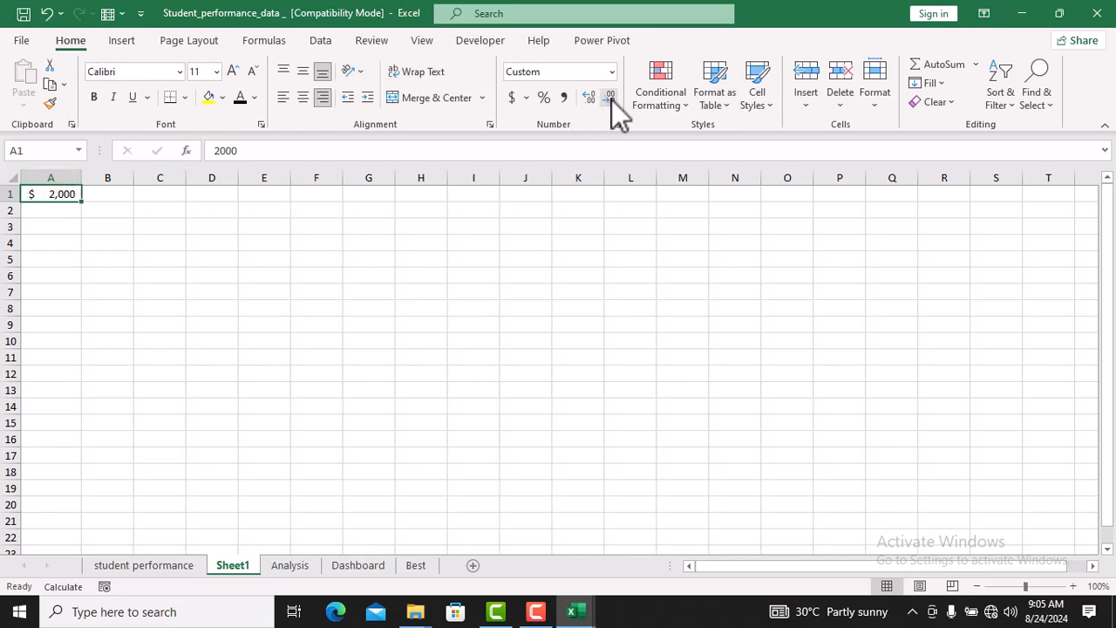
left_click(409, 311)
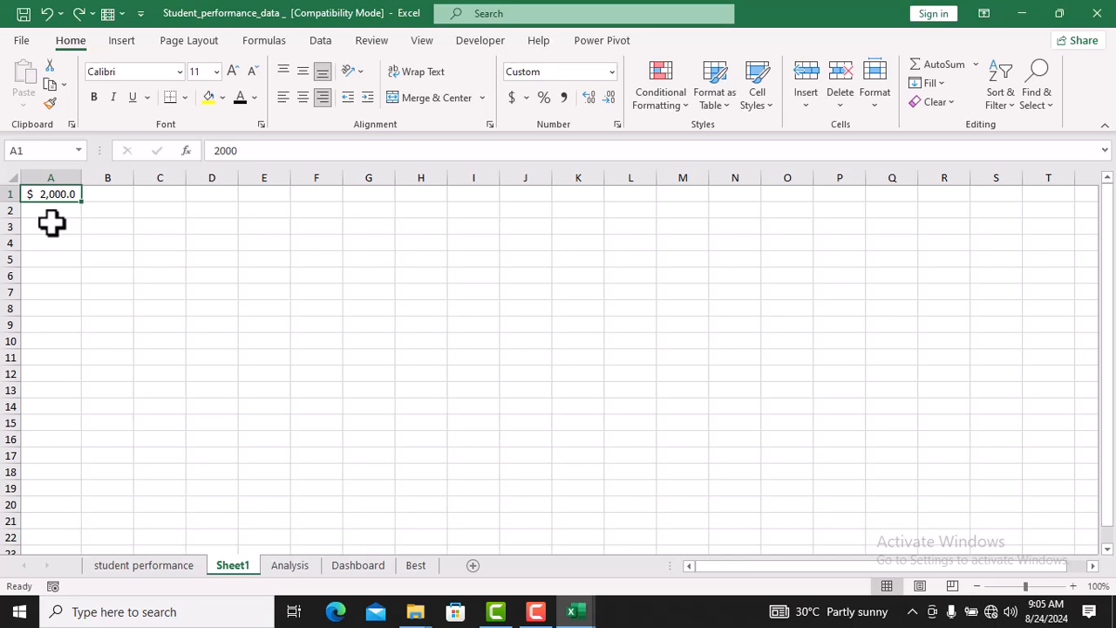
Undo the Accounting format and decimal changes on cell A1
key("ctrl+z")
key("ctrl+z")
left_click(189, 256)
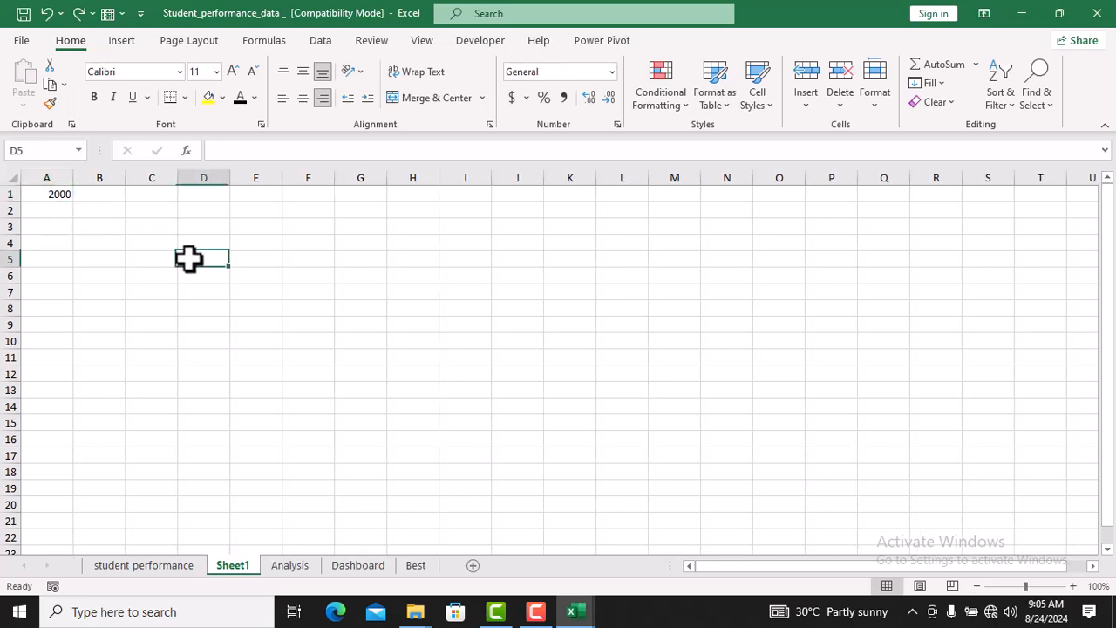
Replace the value in cell A1 with 50000
left_click(53, 194)
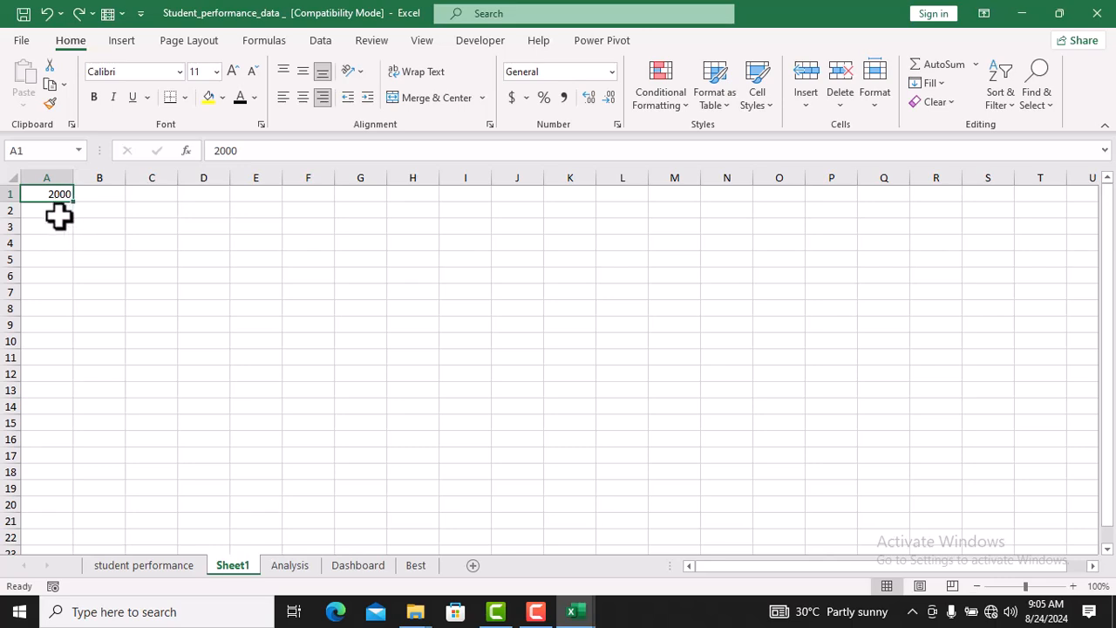
type("0")
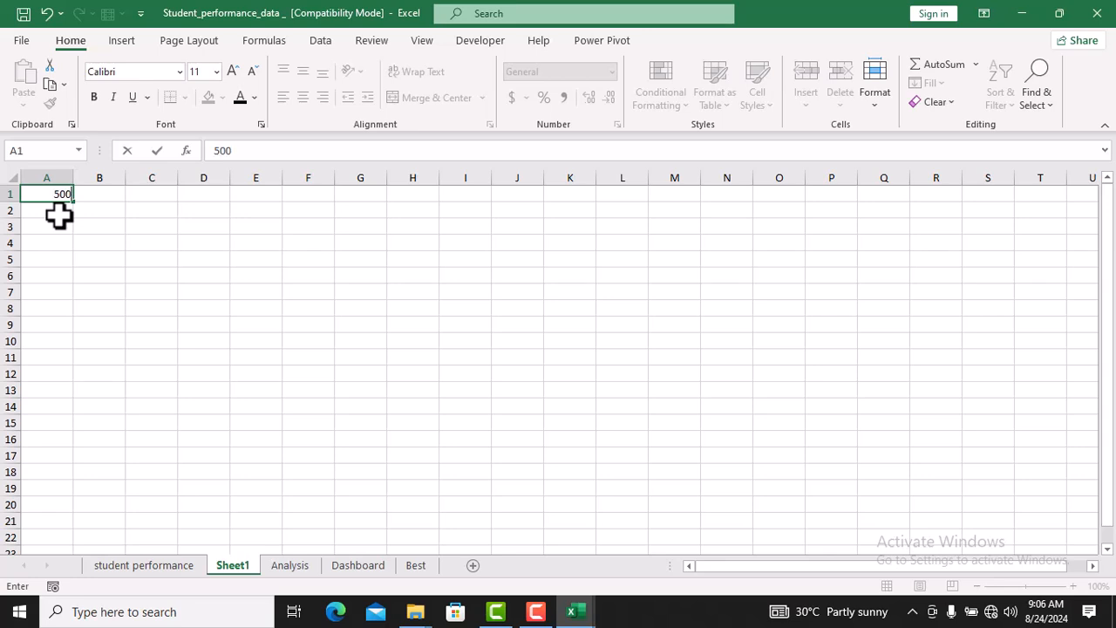
key("Return")
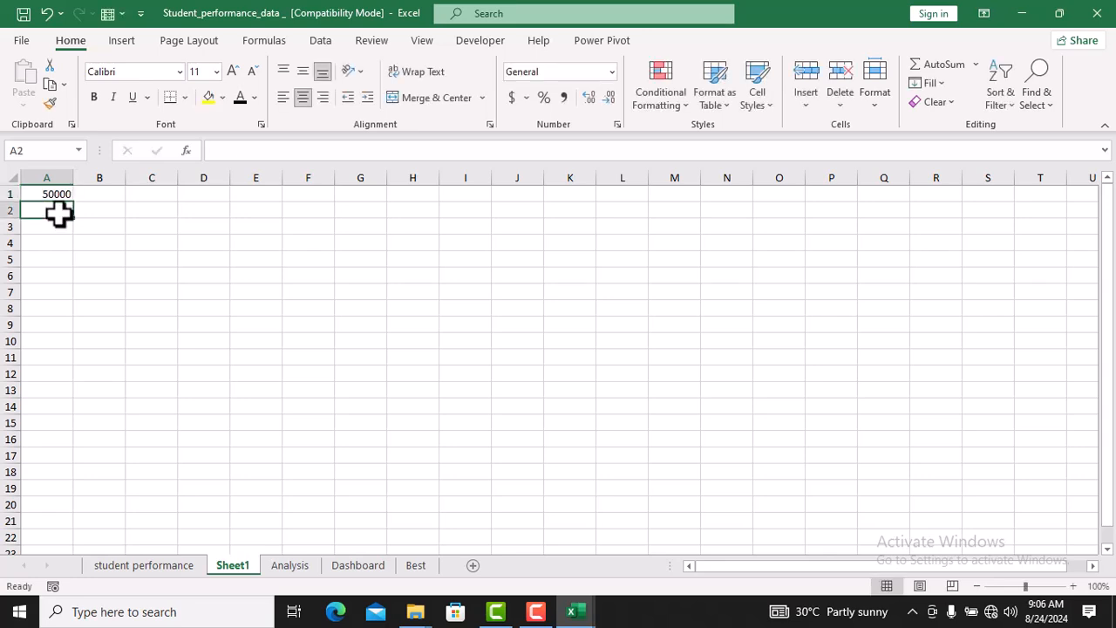
left_click(53, 194)
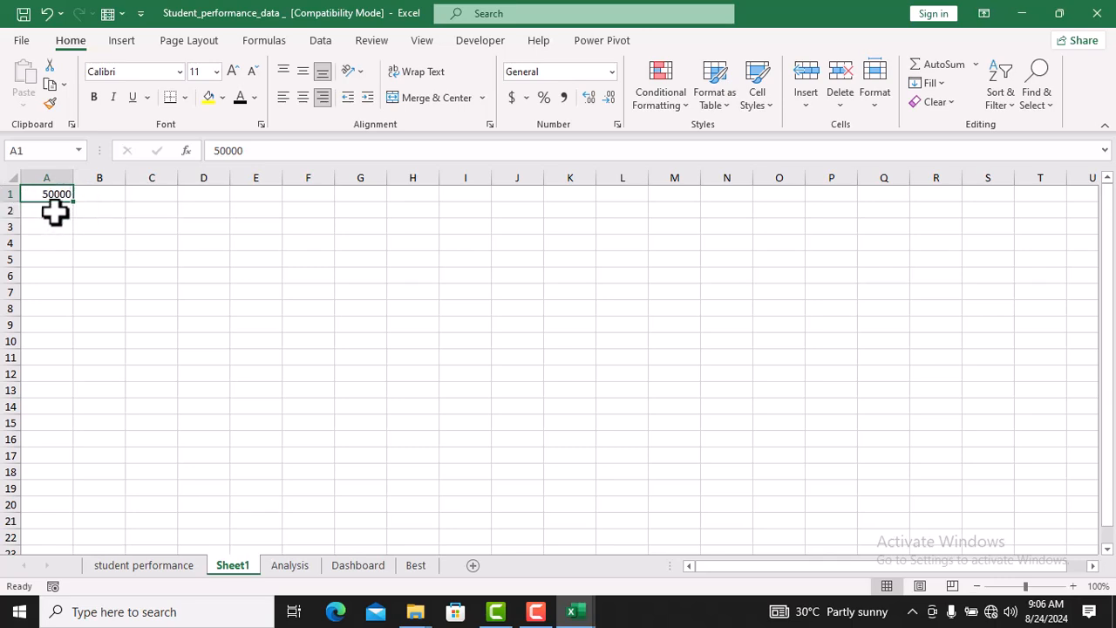
left_click(55, 212)
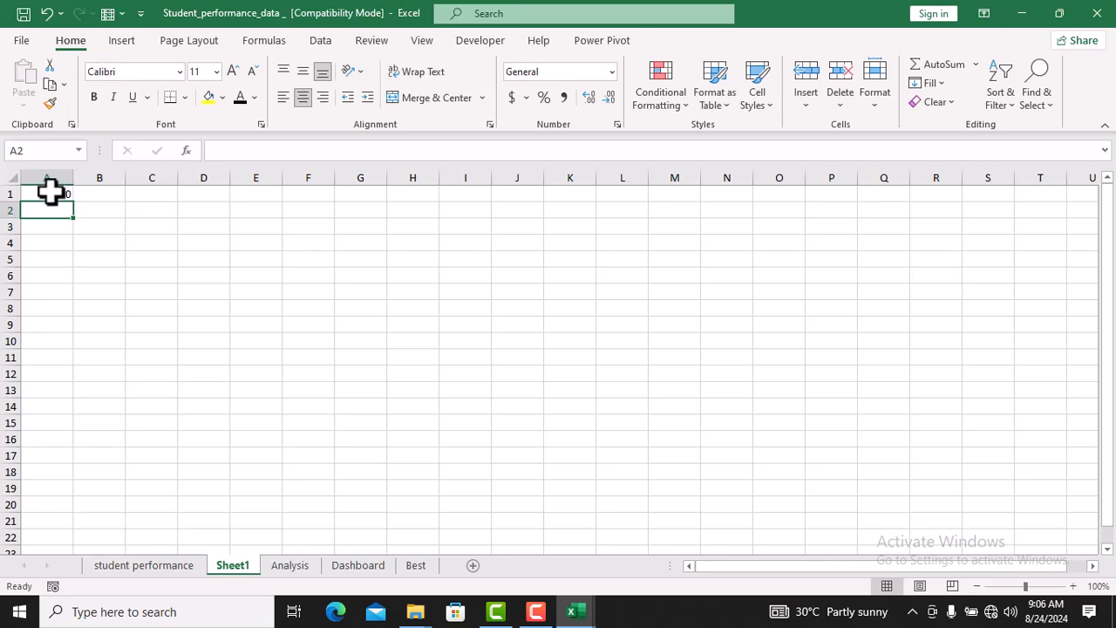
Apply Comma Style to cell A1 and remove its decimal places
left_click(51, 196)
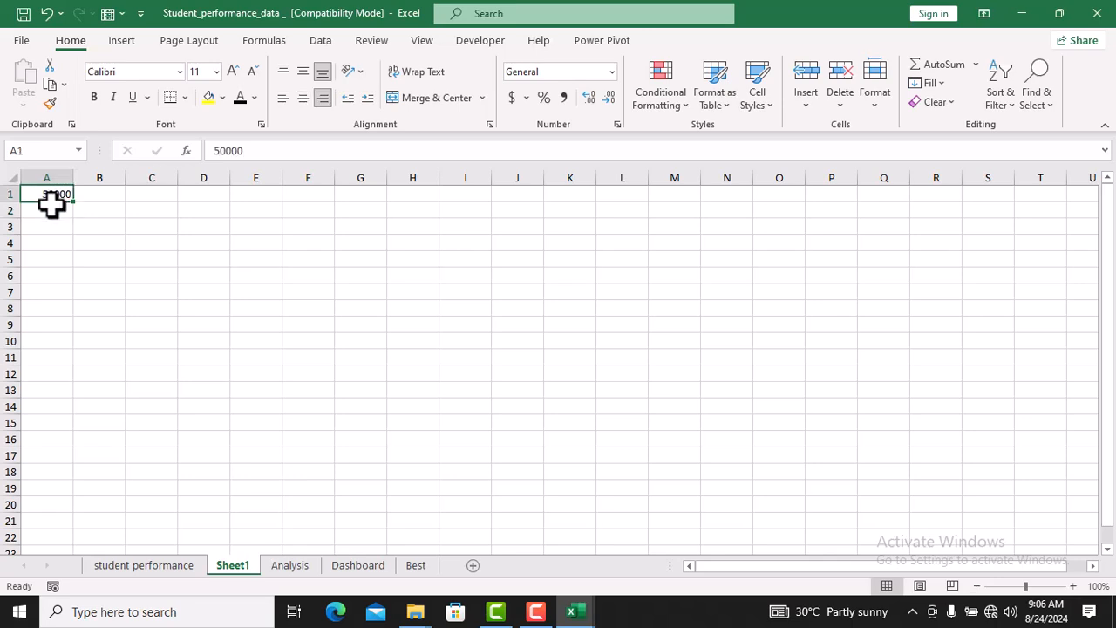
left_click(566, 98)
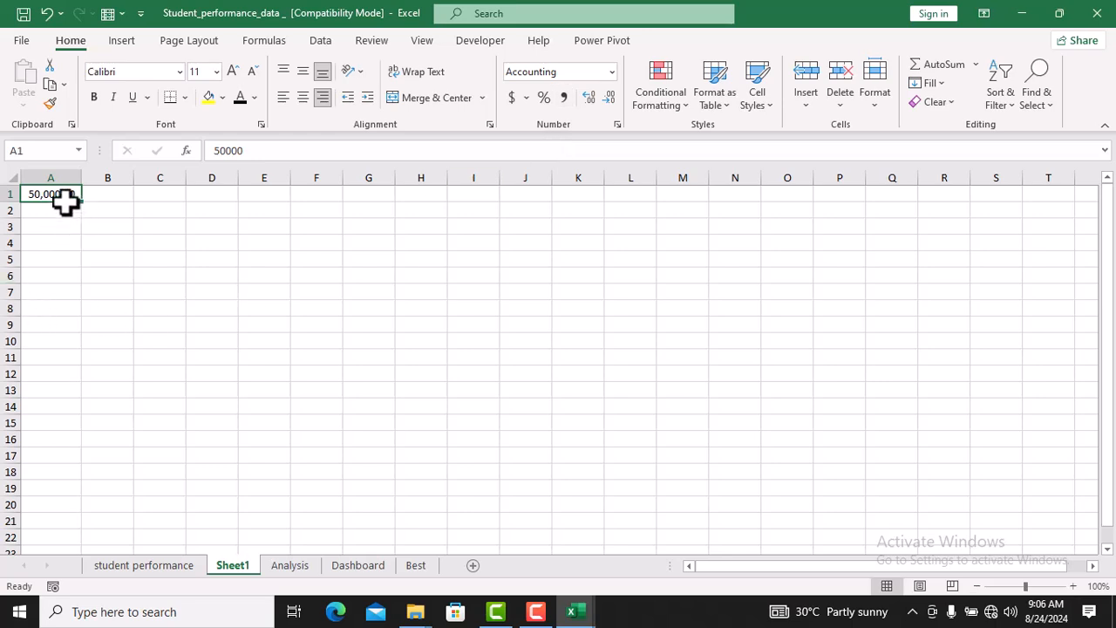
left_click(611, 99)
left_click(358, 359)
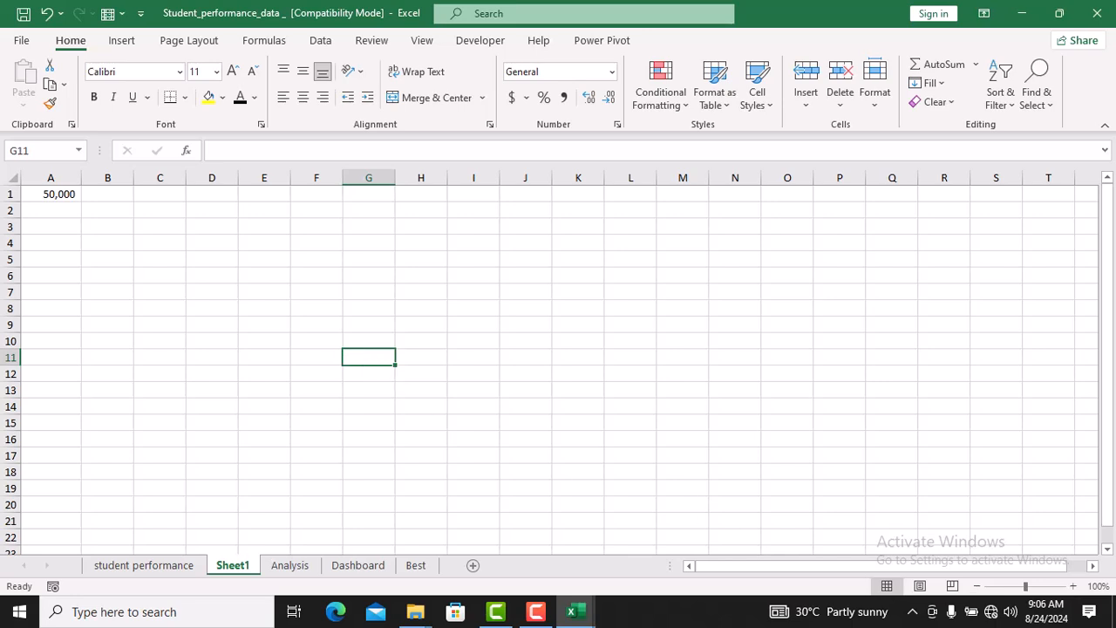
left_click(960, 624)
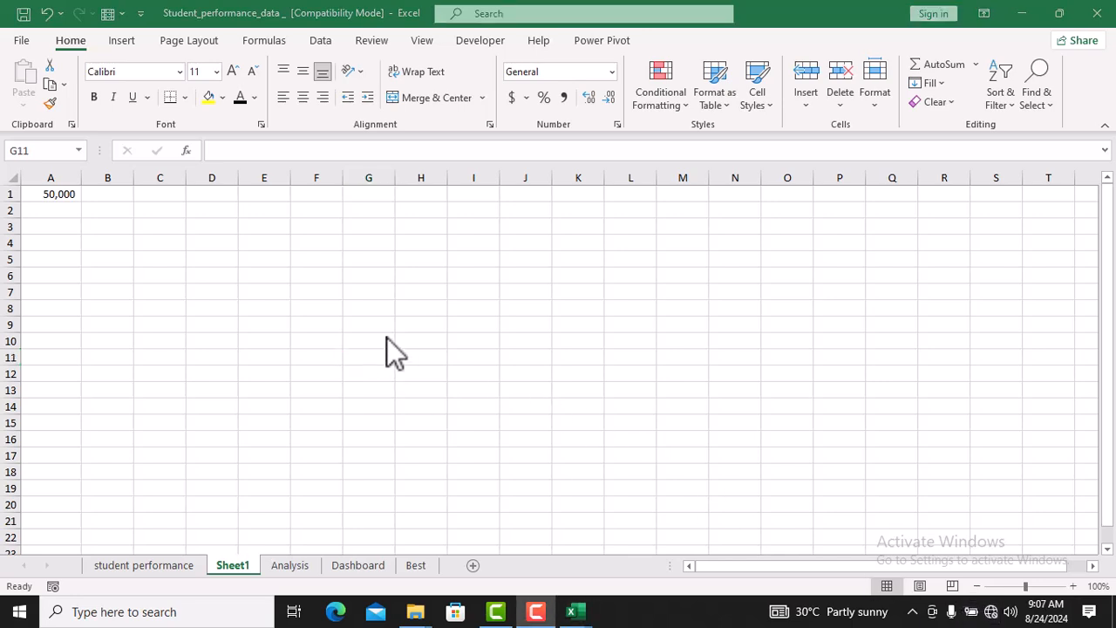
left_click(349, 349)
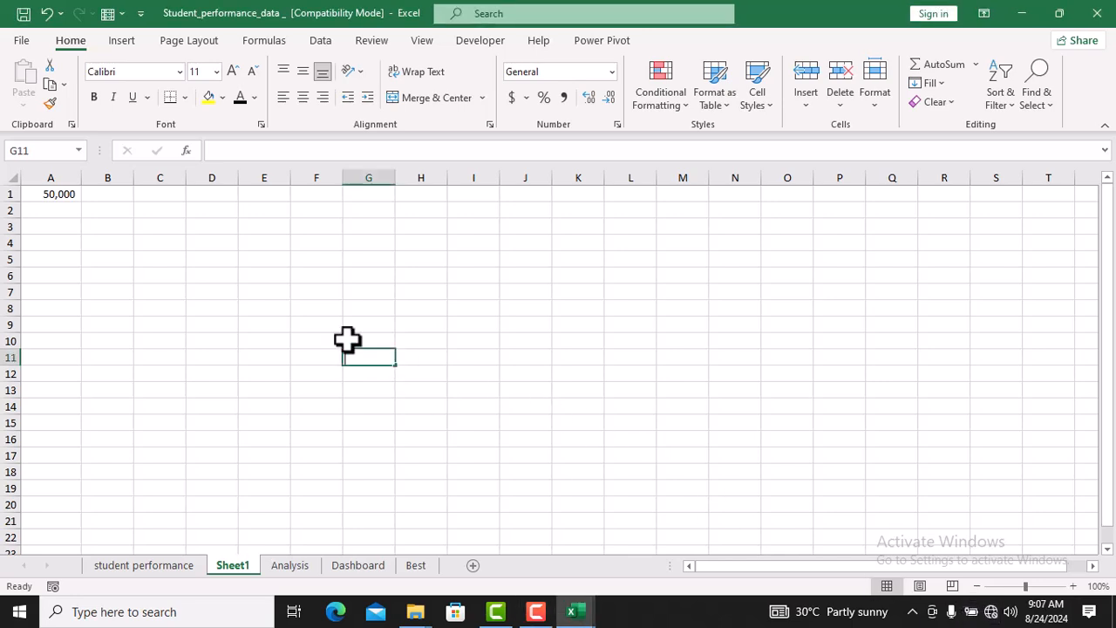
left_click(254, 275)
left_click(169, 304)
left_click(266, 291)
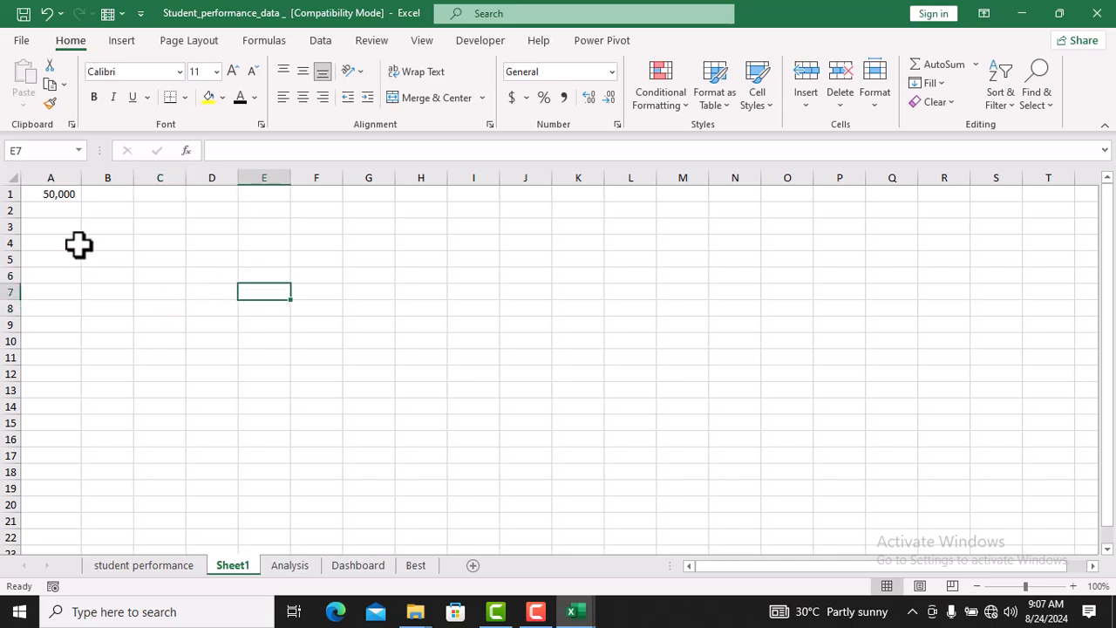
Format cell A1 with the dollar Accounting Number Format and no decimal places
left_click(61, 199)
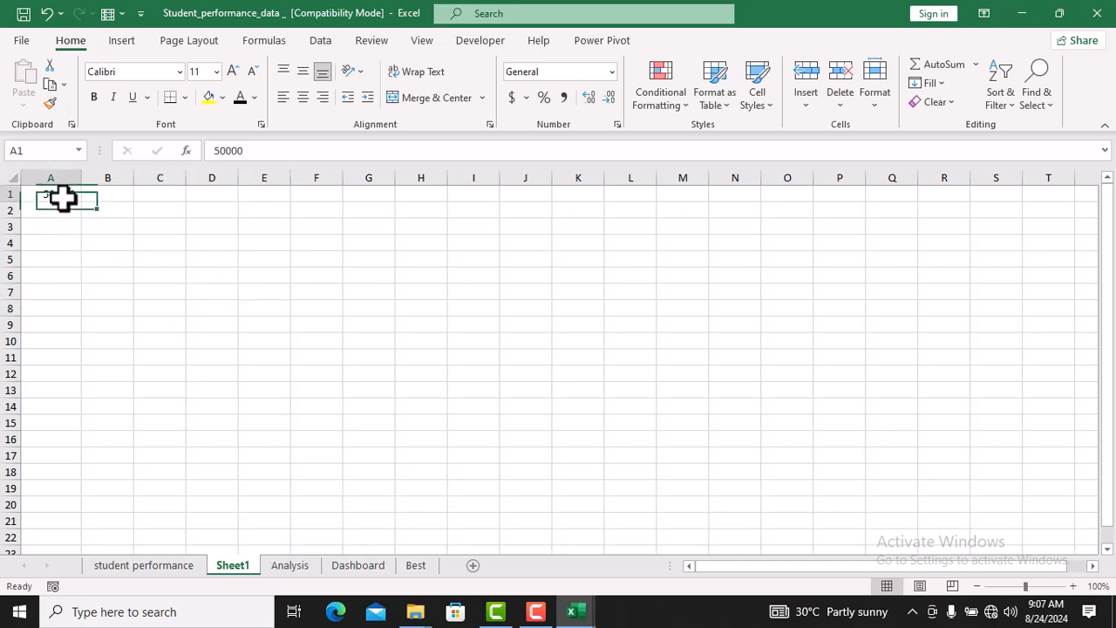
left_click(513, 97)
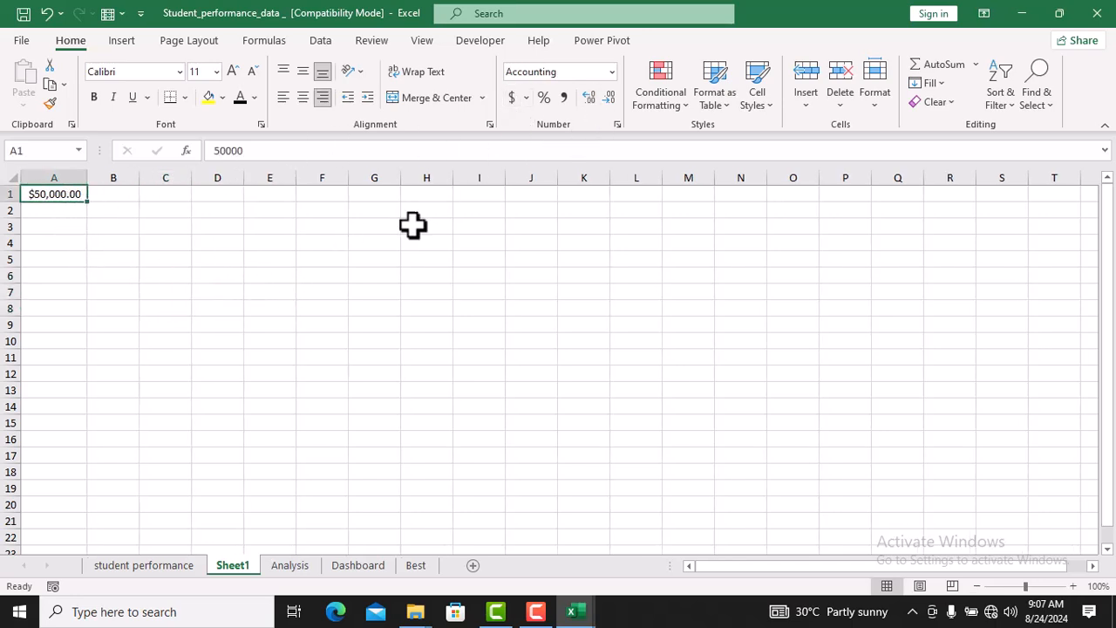
left_click(610, 97)
left_click(610, 97)
left_click(625, 289)
Examine the Highlight Cells Rules and Data Bars options of Conditional Formatting without applying any
left_click(689, 102)
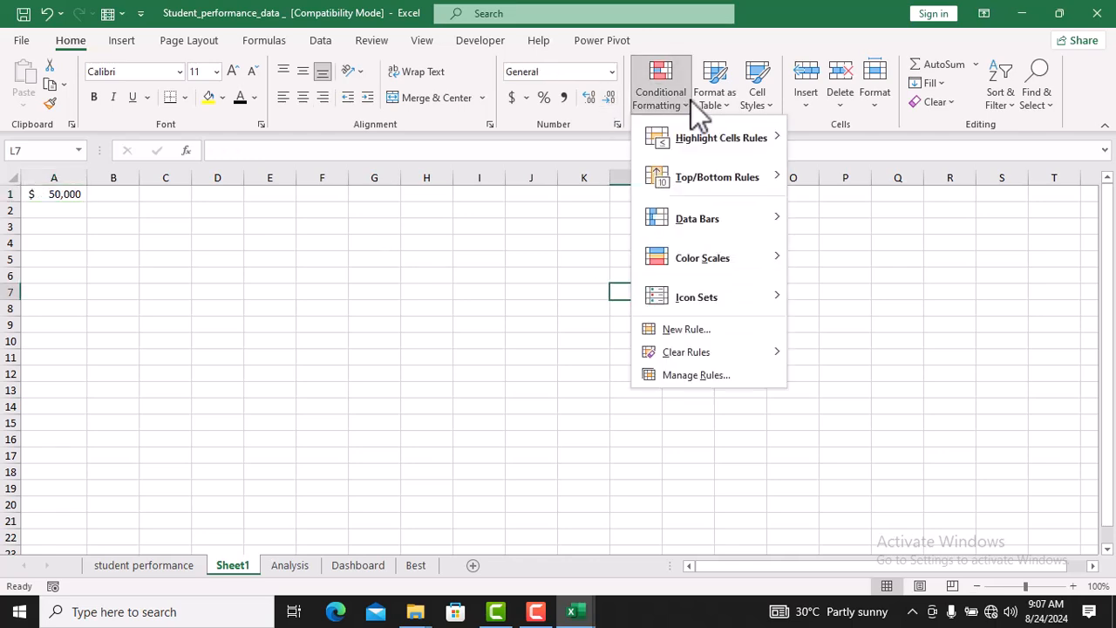
mouse_move(768, 137)
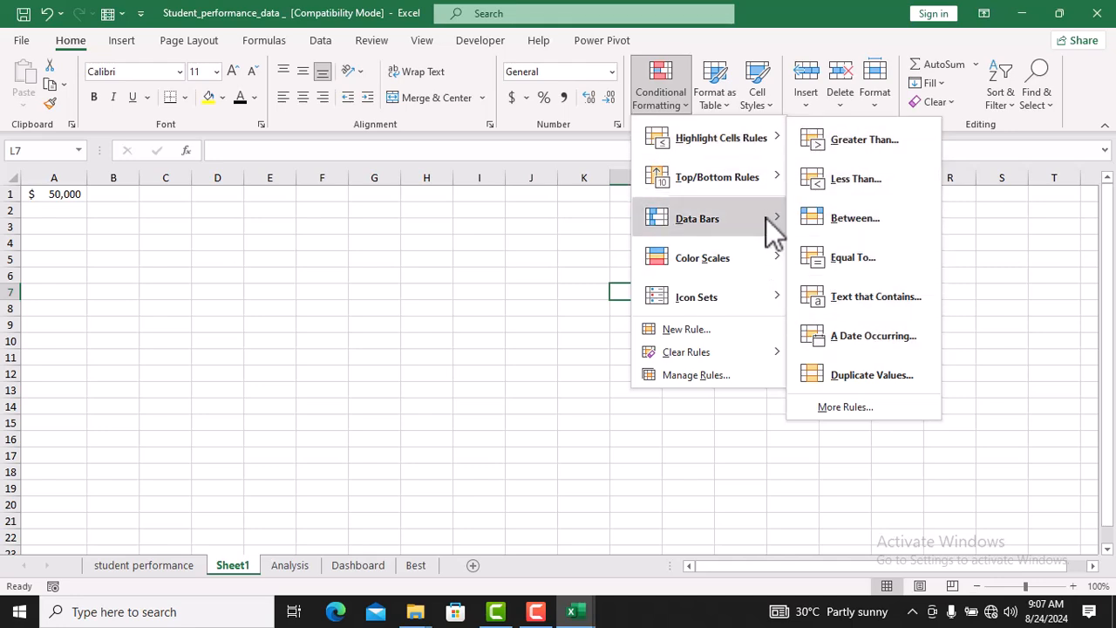
mouse_move(771, 220)
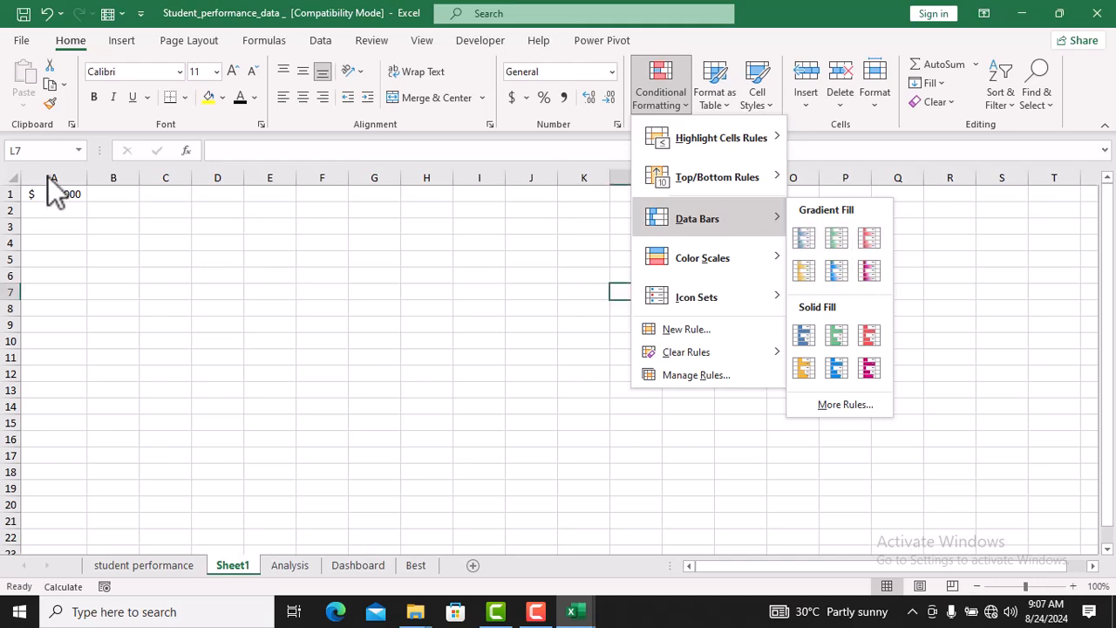
left_click(65, 200)
left_click(65, 197)
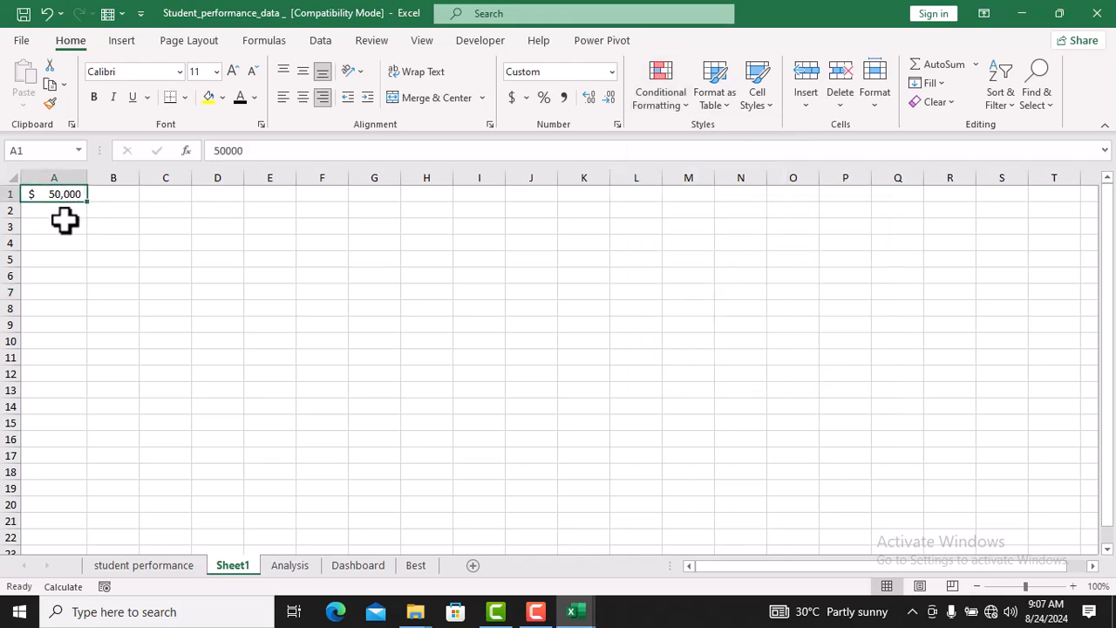
Enter 20000 in cell A2 and set its font colour to black
left_click(69, 209)
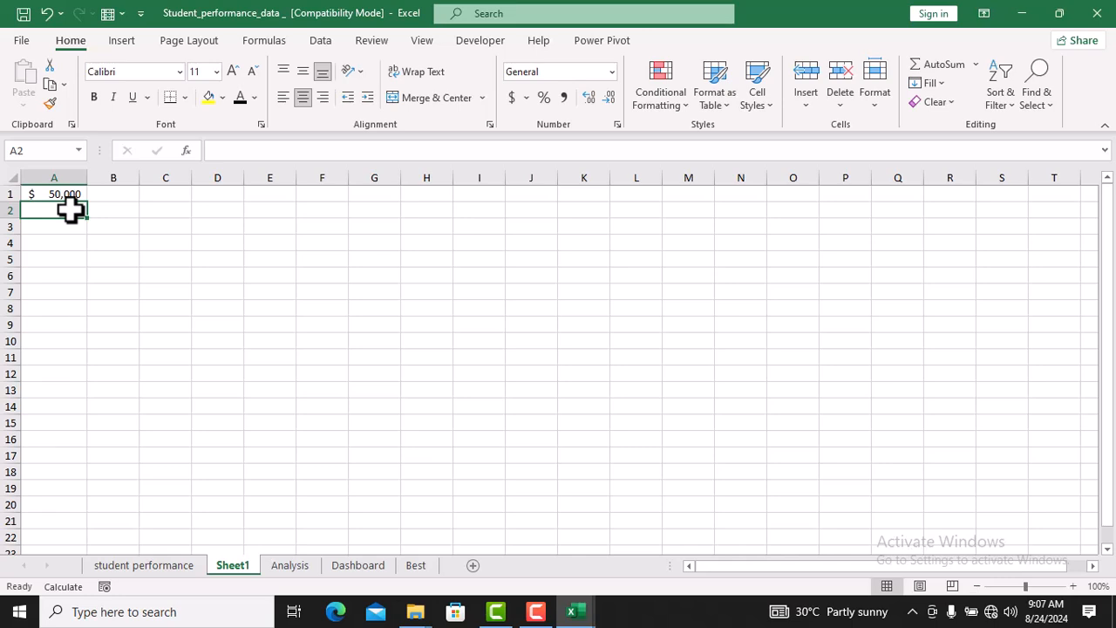
type("20000")
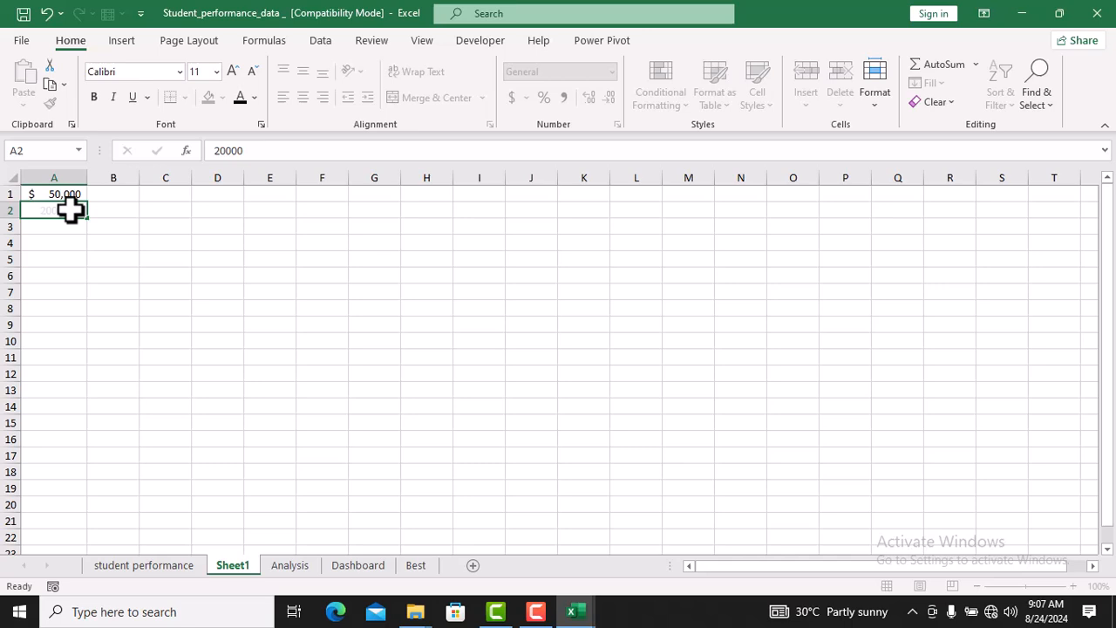
key("Return")
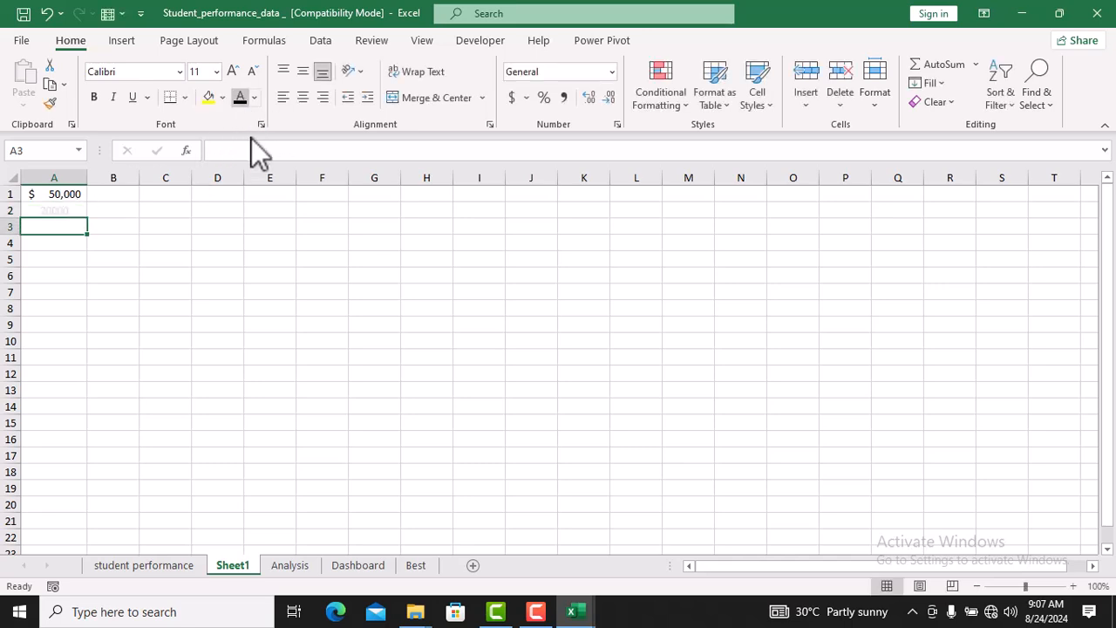
left_click(65, 209)
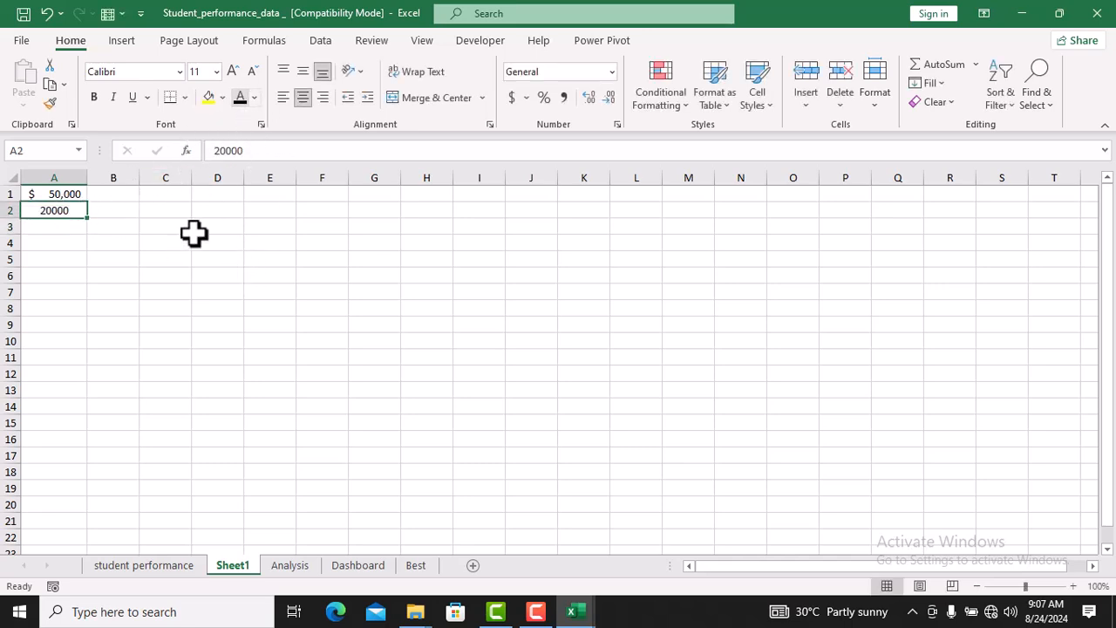
left_click(105, 254)
left_click(63, 210)
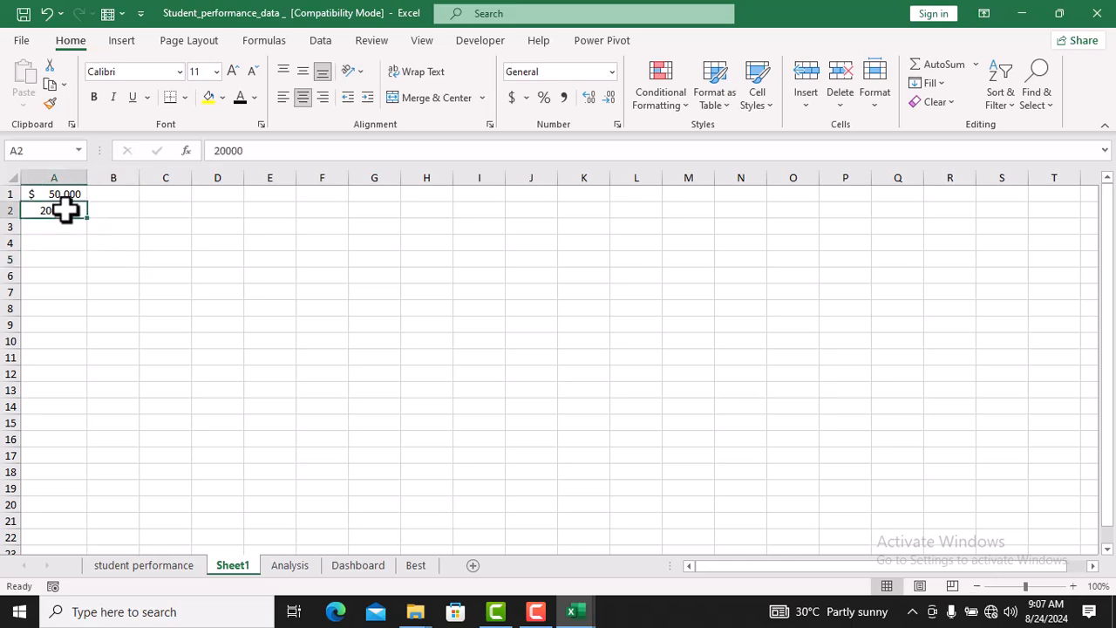
Format cell A2 with the dollar Accounting Number Format and no decimal places
left_click(512, 97)
left_click(610, 94)
left_click(611, 94)
left_click(488, 262)
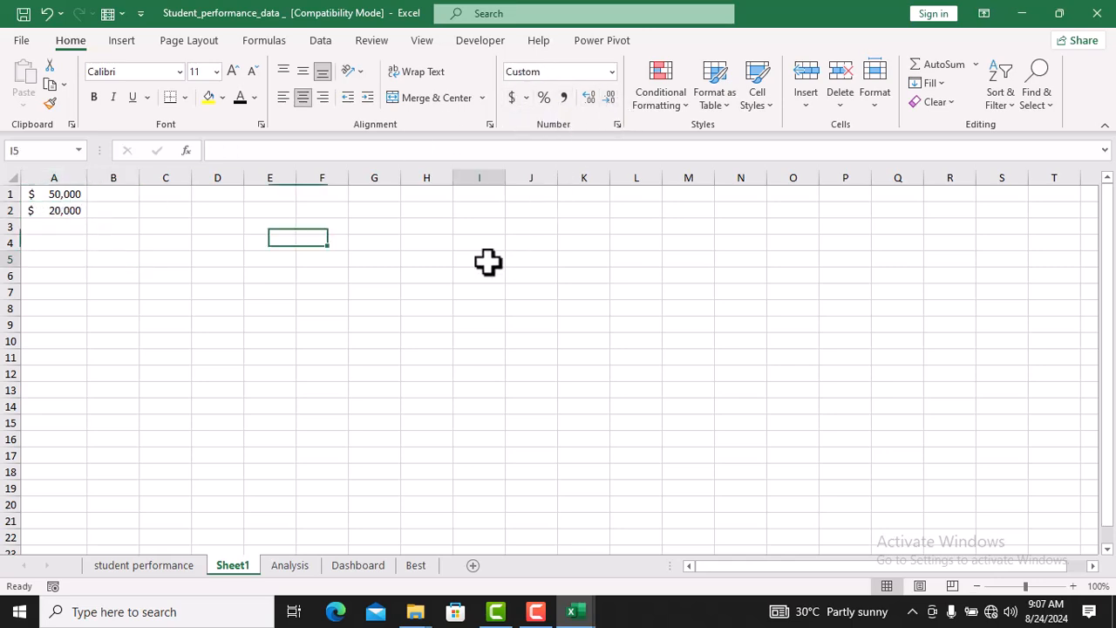
Apply green gradient-fill Data Bars conditional formatting to cells A1:A2
left_click(65, 193)
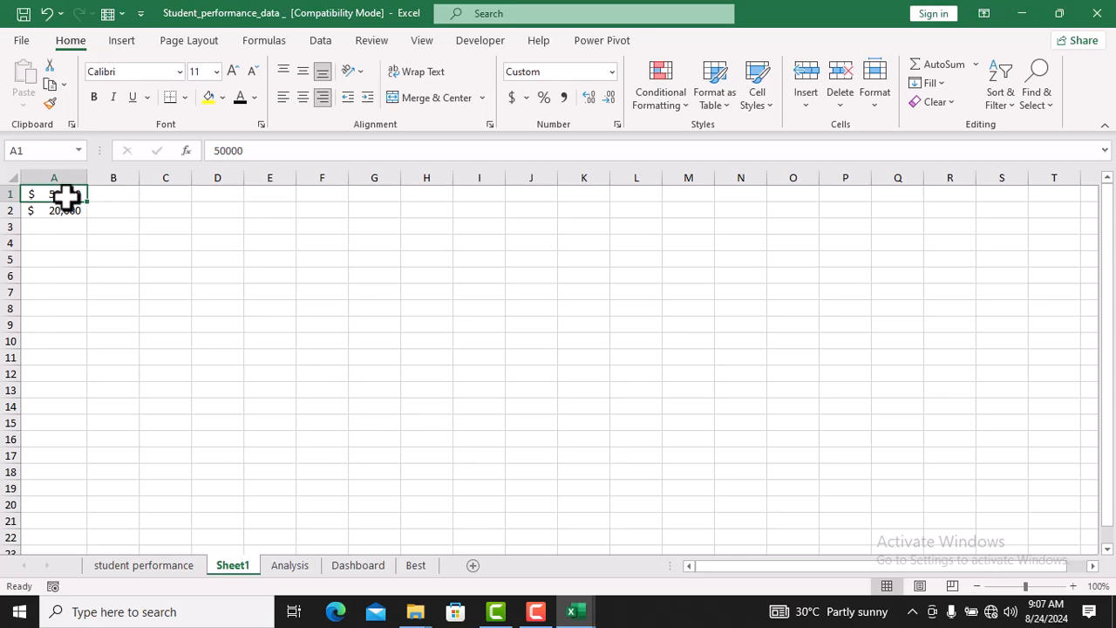
left_click_drag(66, 201, 65, 212)
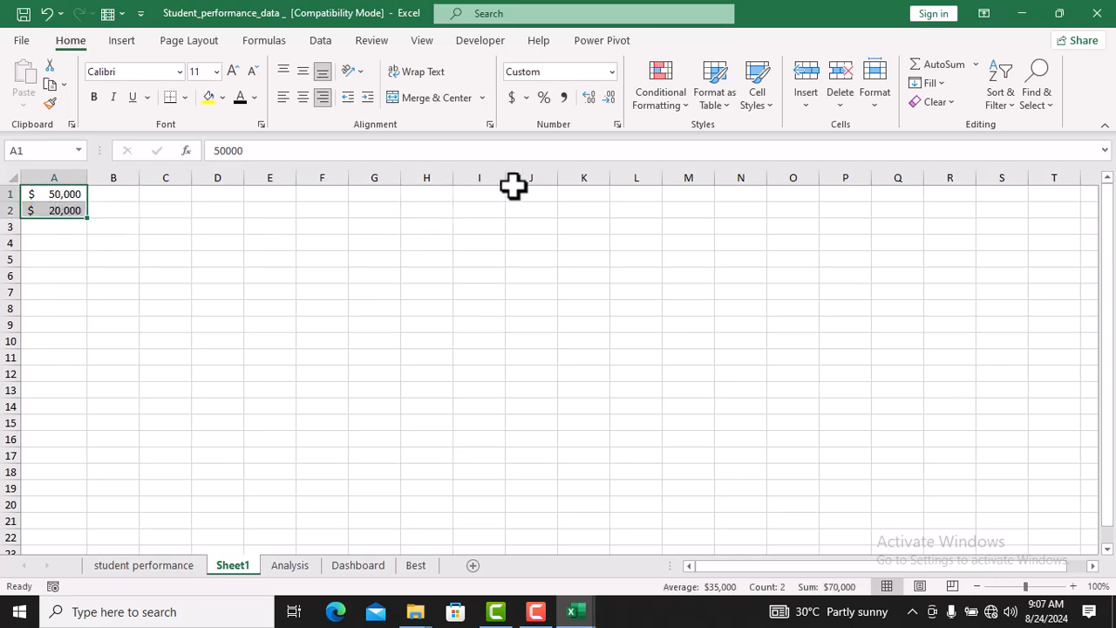
left_click(686, 108)
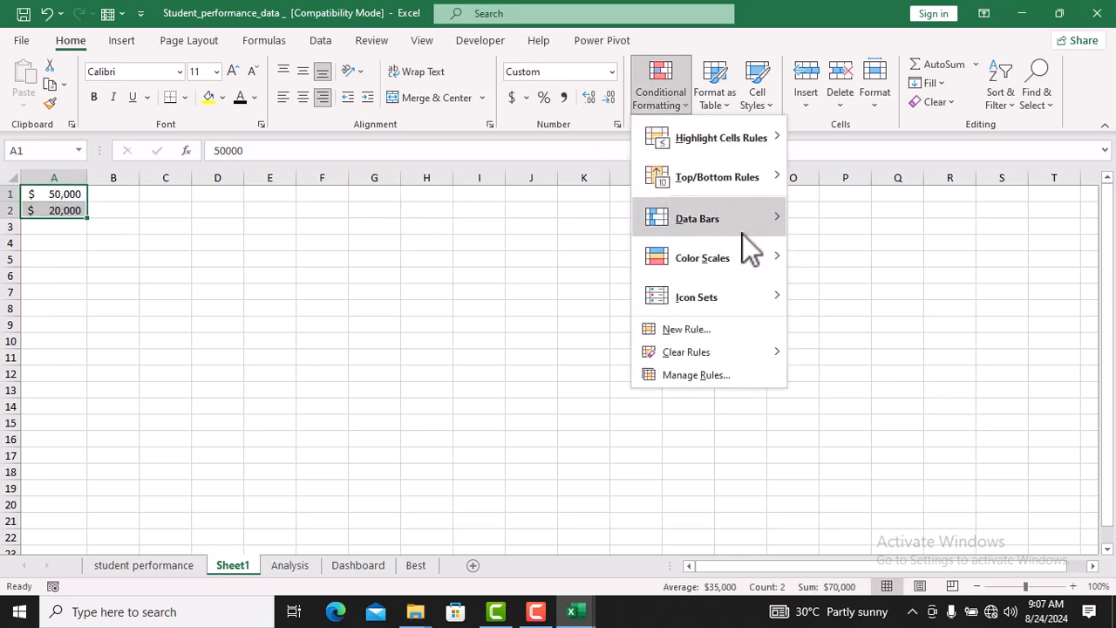
left_click(835, 237)
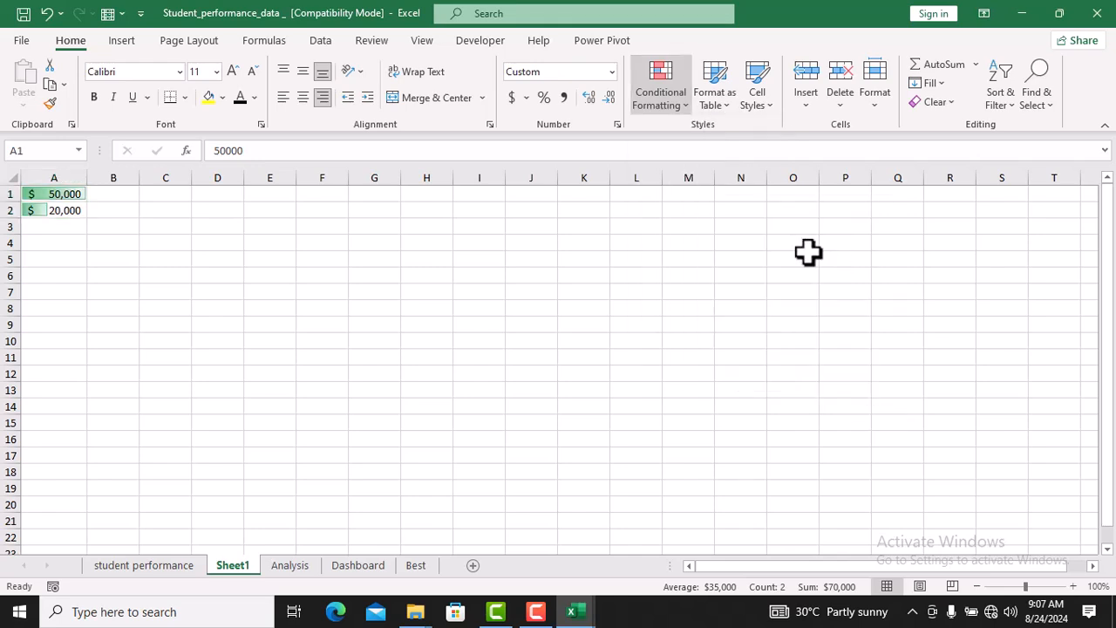
left_click(342, 328)
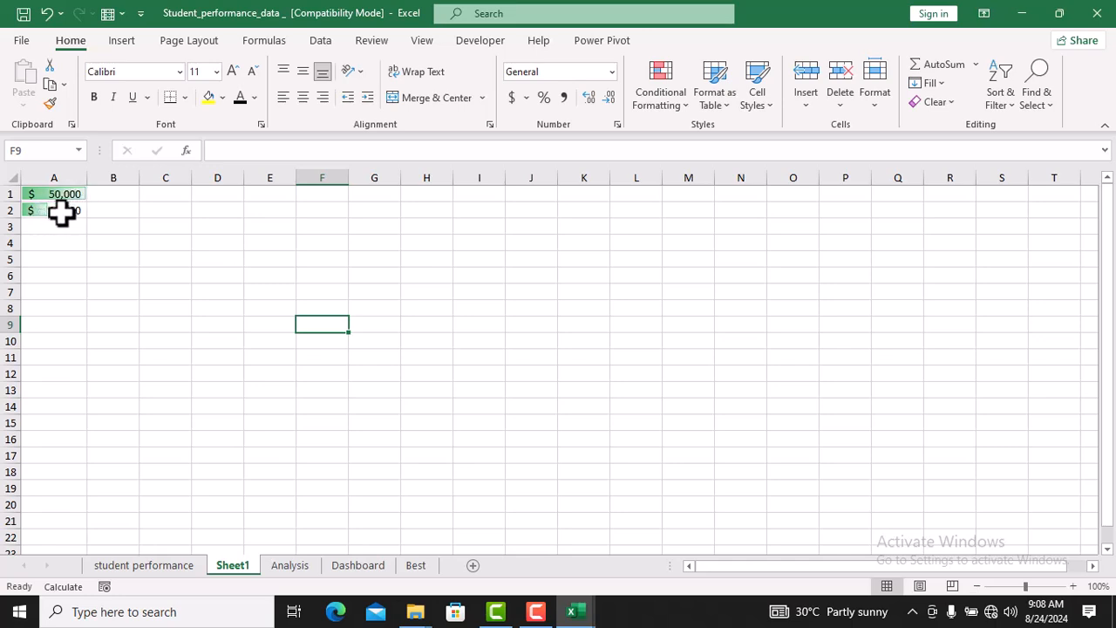
Examine the Color Scales and other Conditional Formatting options for cell A2 without applying any
left_click(61, 218)
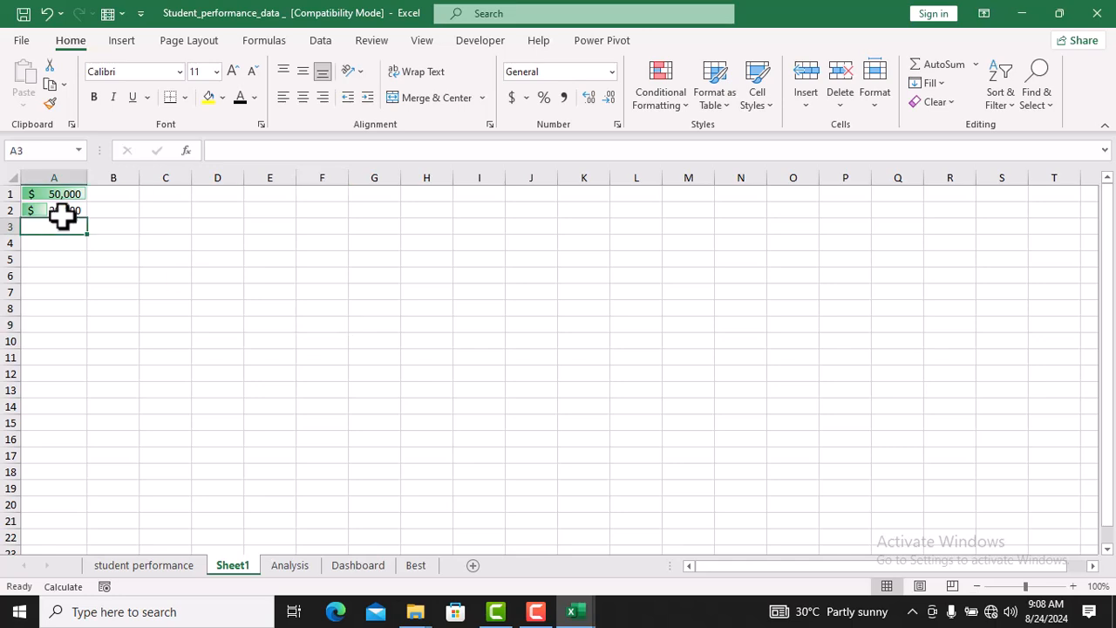
left_click(62, 210)
left_click(64, 196)
left_click(62, 206)
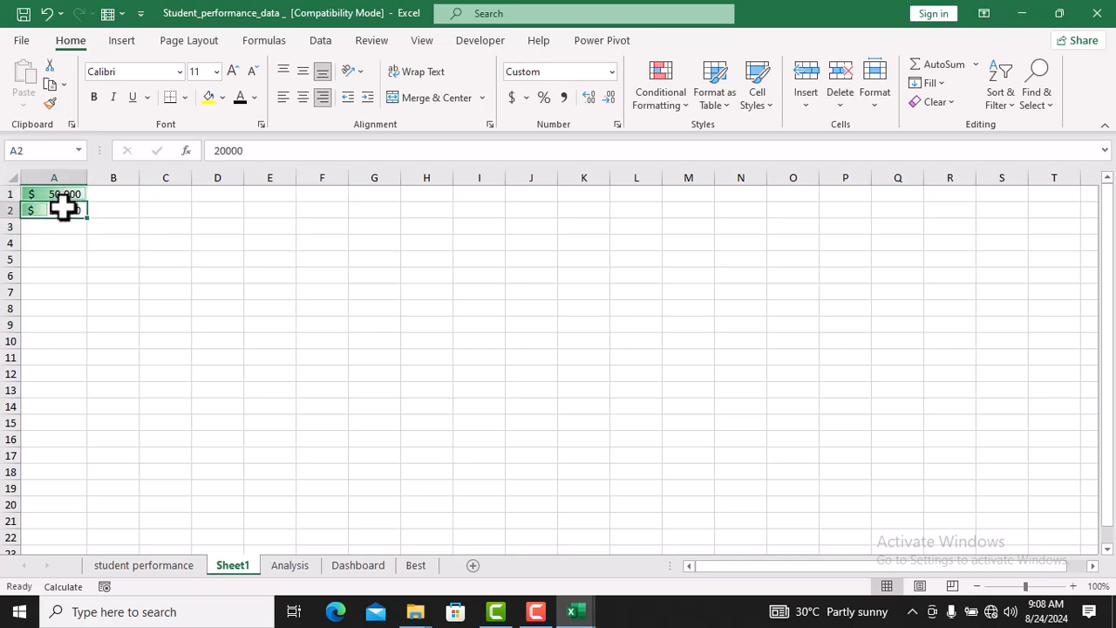
left_click(683, 98)
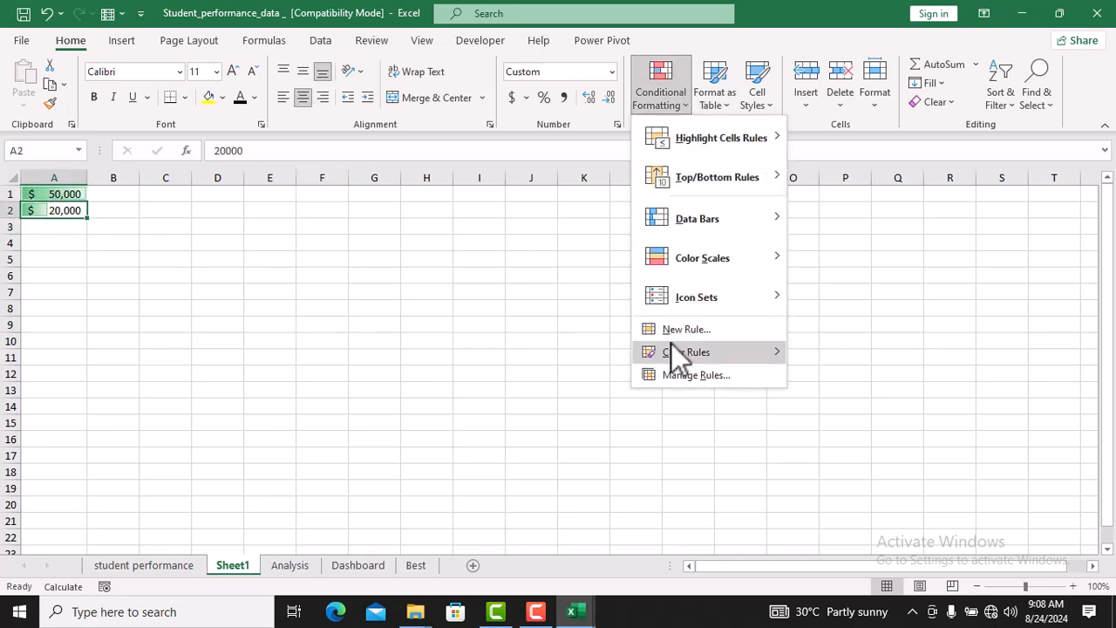
mouse_move(775, 307)
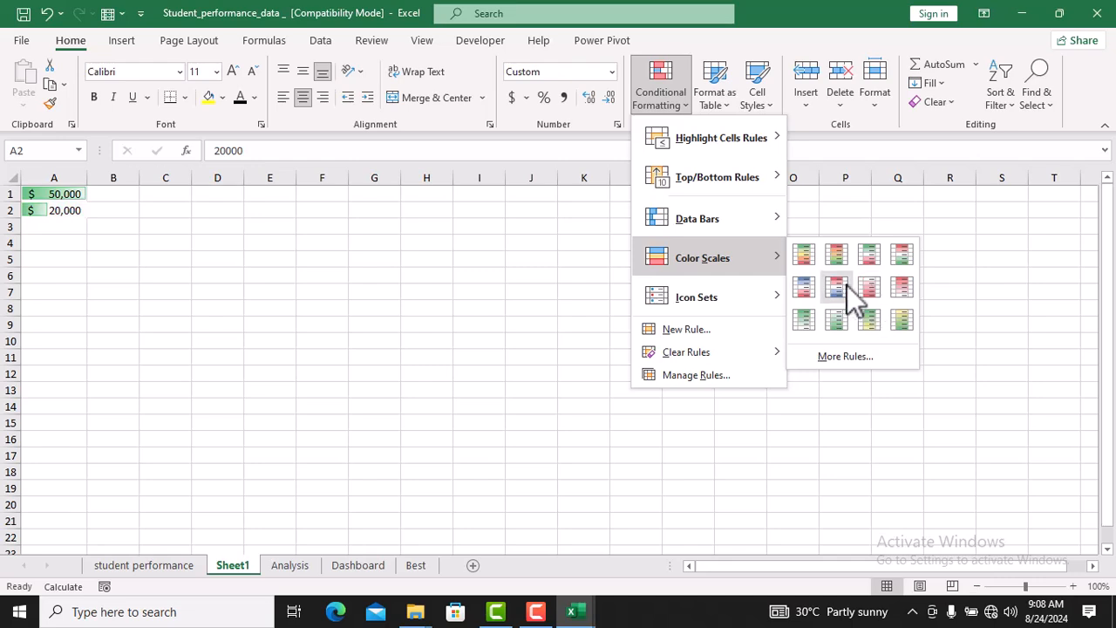
left_click(196, 333)
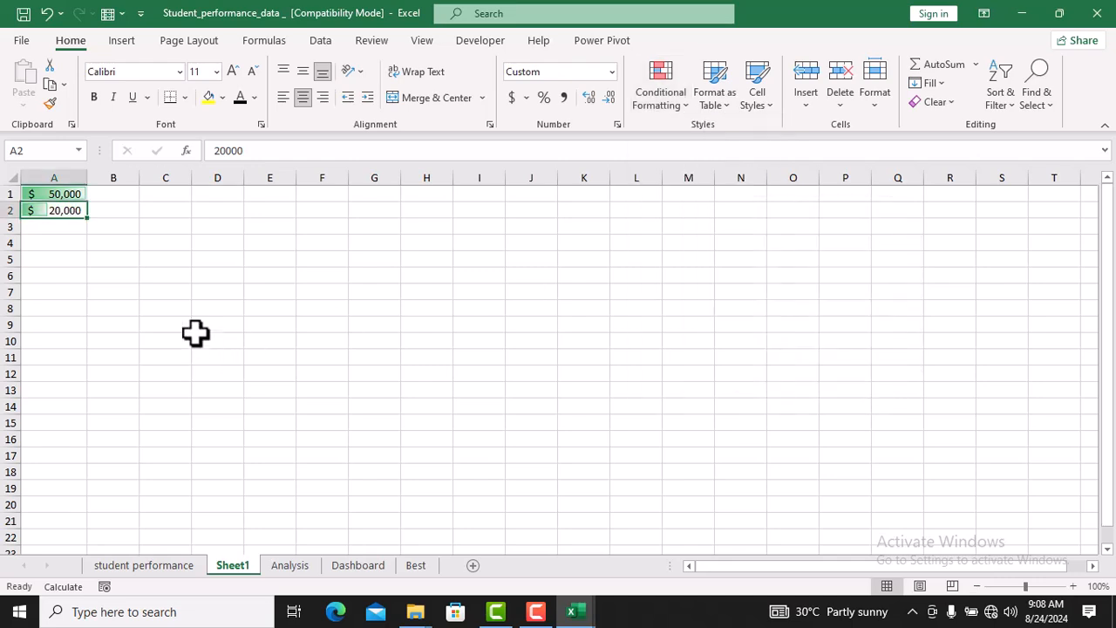
left_click(59, 258)
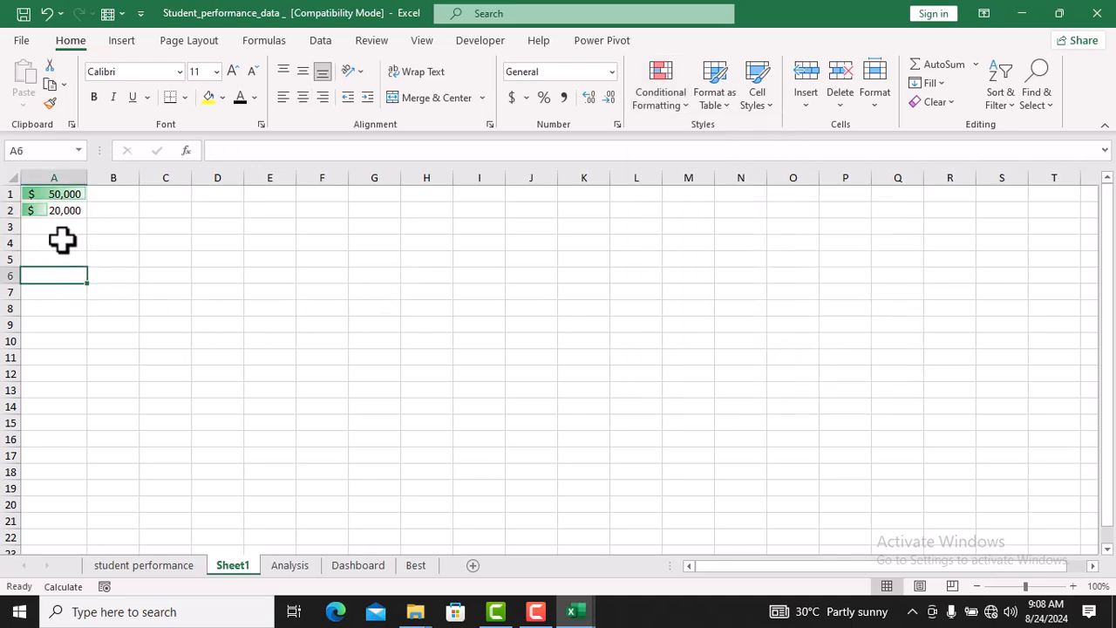
left_click(69, 216)
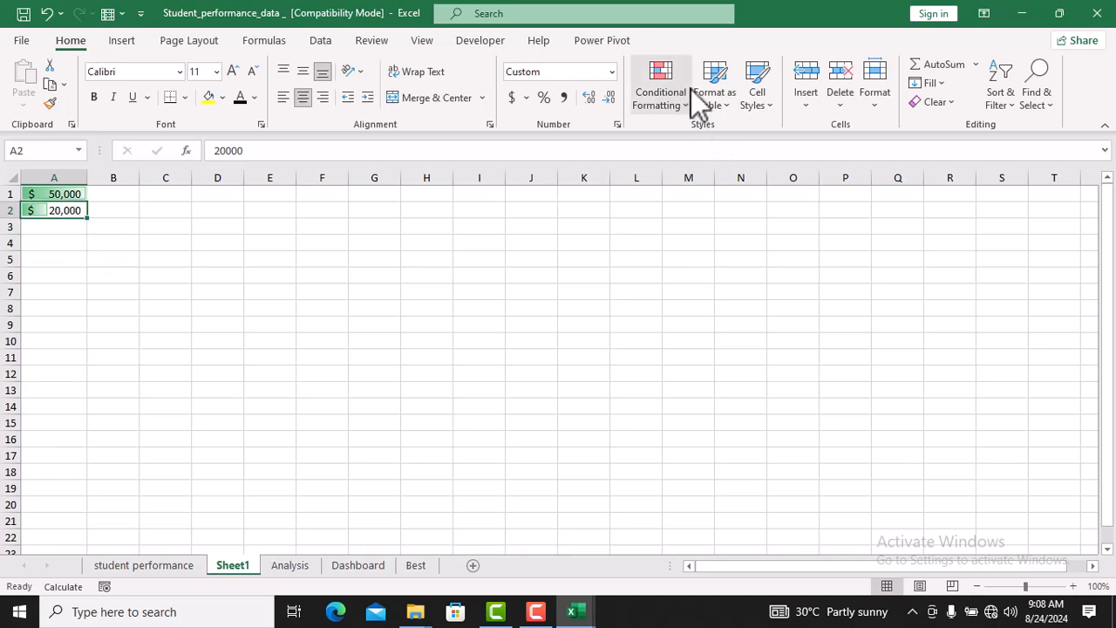
left_click(545, 307)
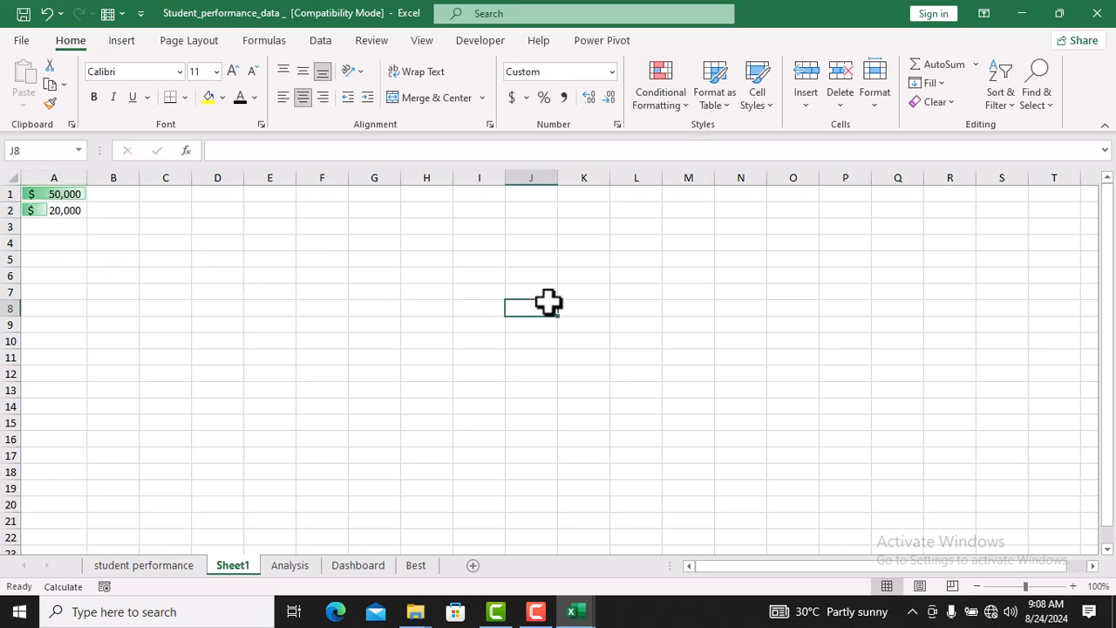
Examine the Format as Table style gallery without applying a style to the Sheet1 values
left_click(729, 104)
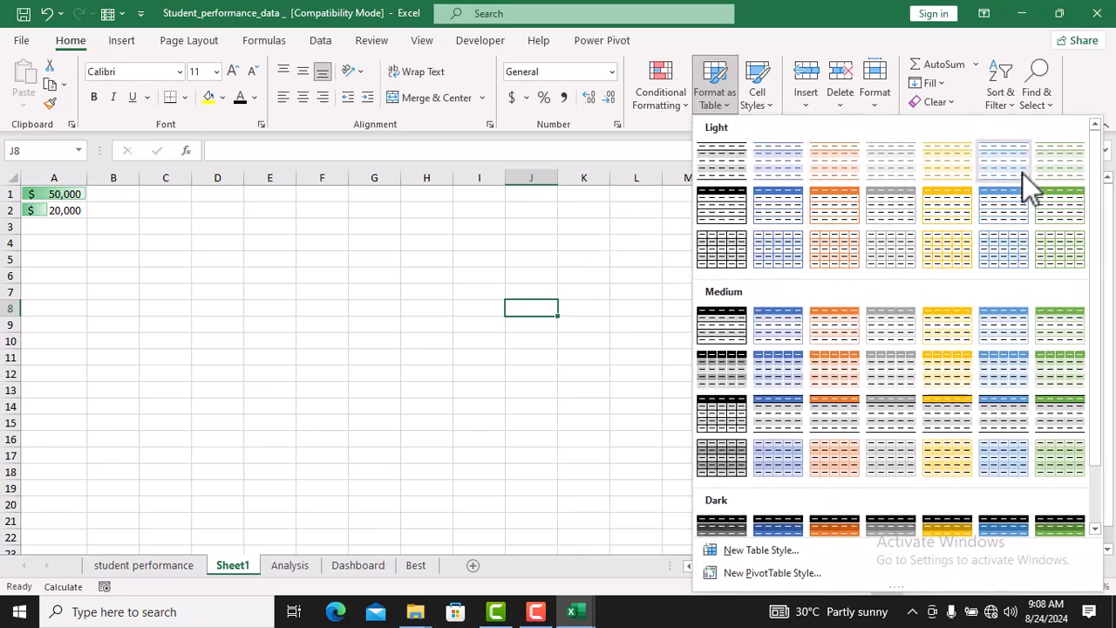
left_click(244, 309)
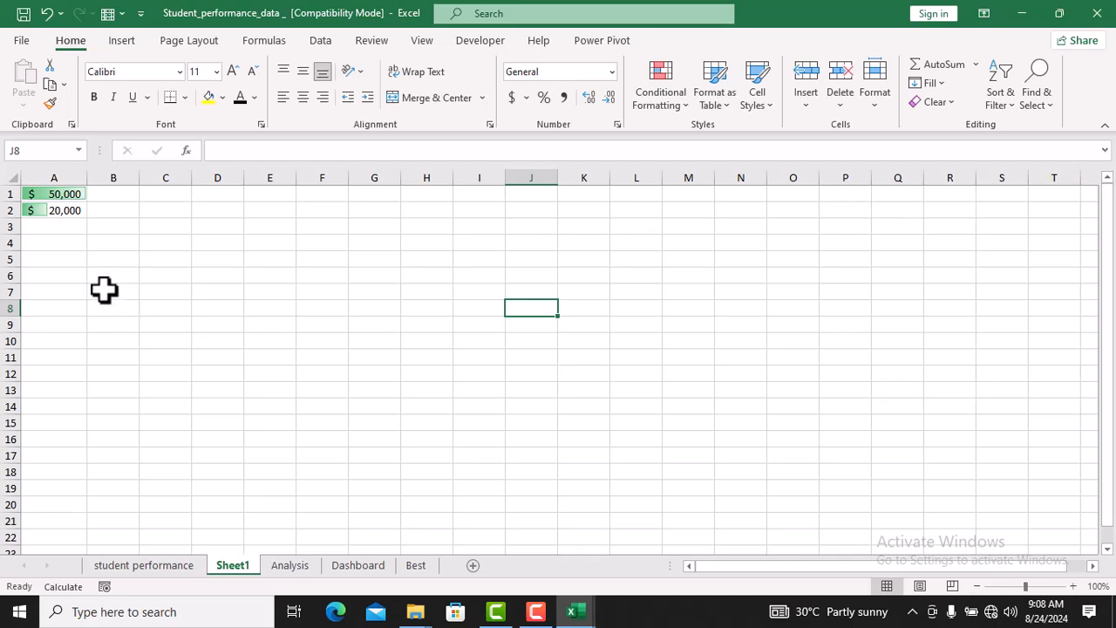
left_click(68, 193)
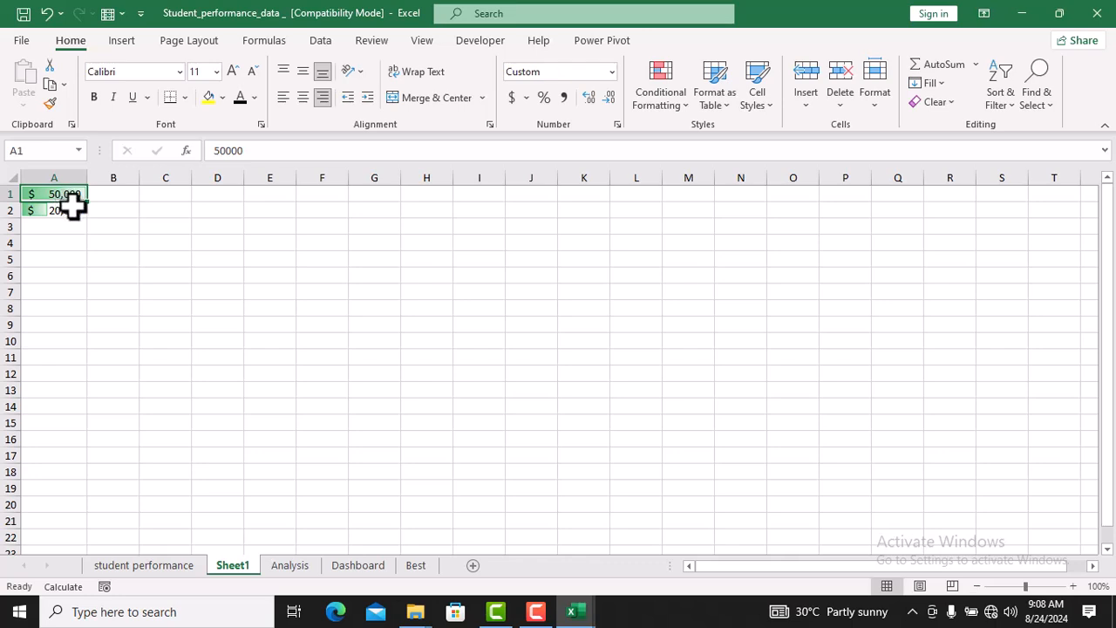
left_click(70, 209)
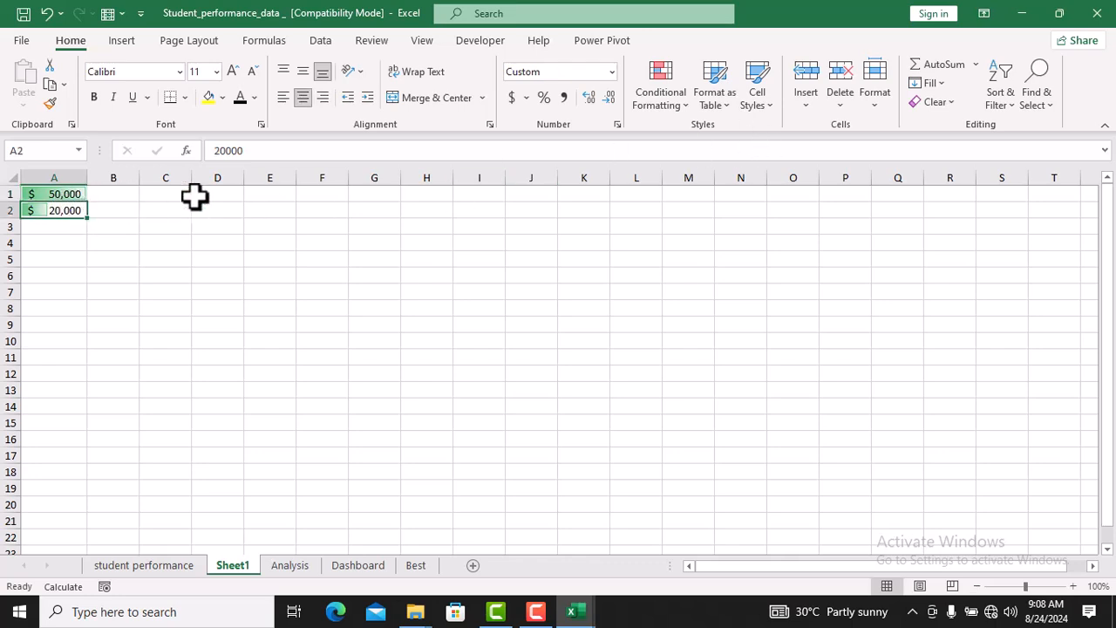
left_click(725, 101)
Format A1:U2393 on the student performance sheet as a table with headers in the first Light style, converting header formulas to static text
left_click(142, 566)
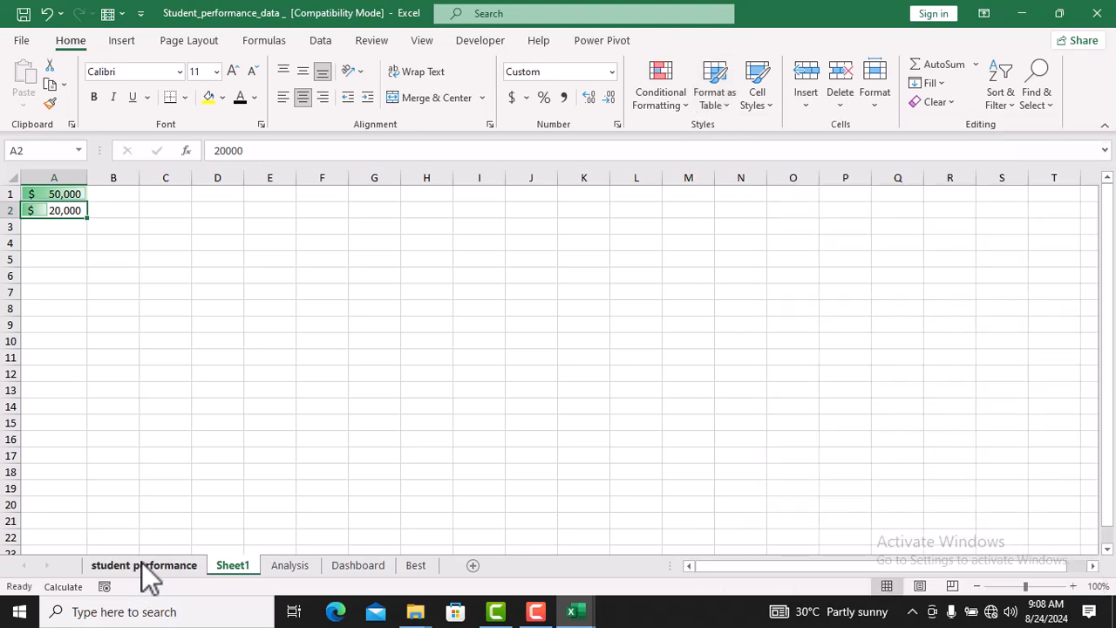
left_click(146, 566)
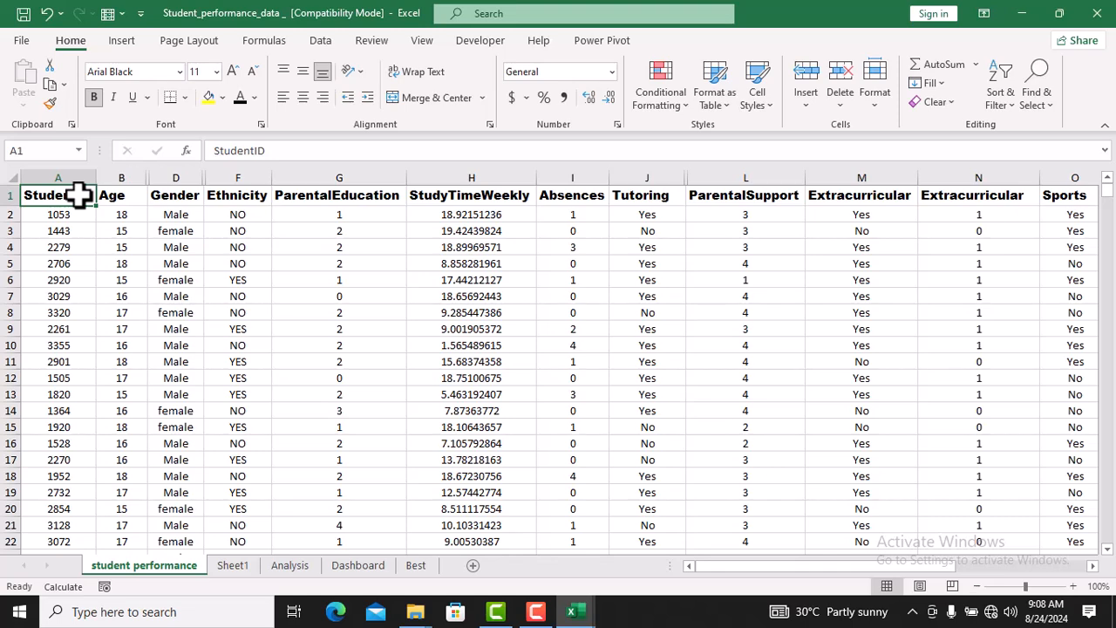
key("ctrl+shift+Right")
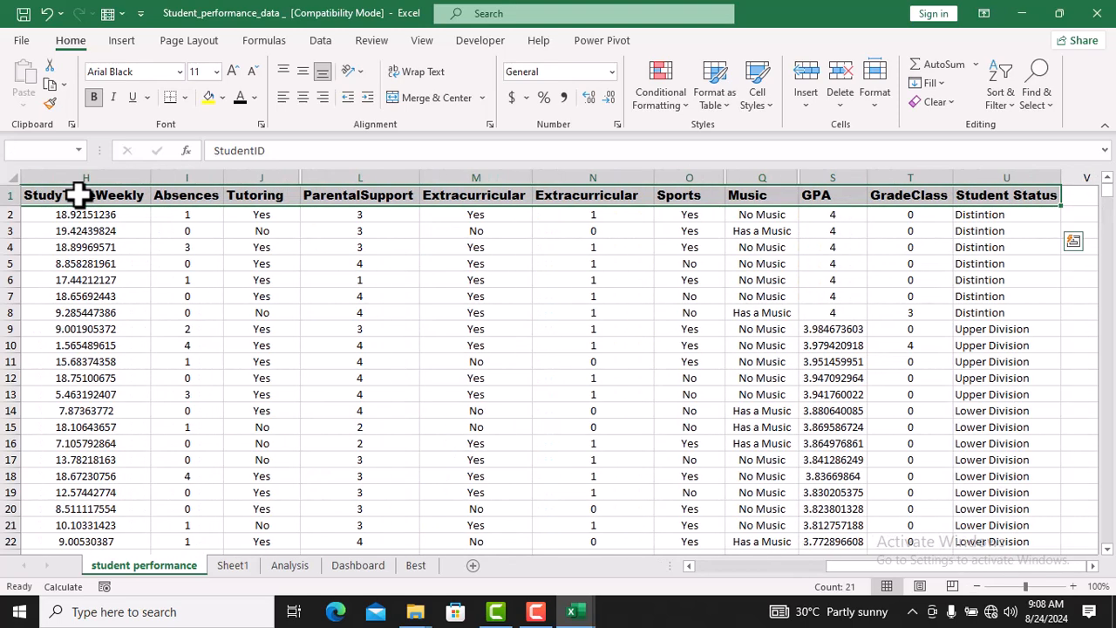
key("ctrl+shift+Down")
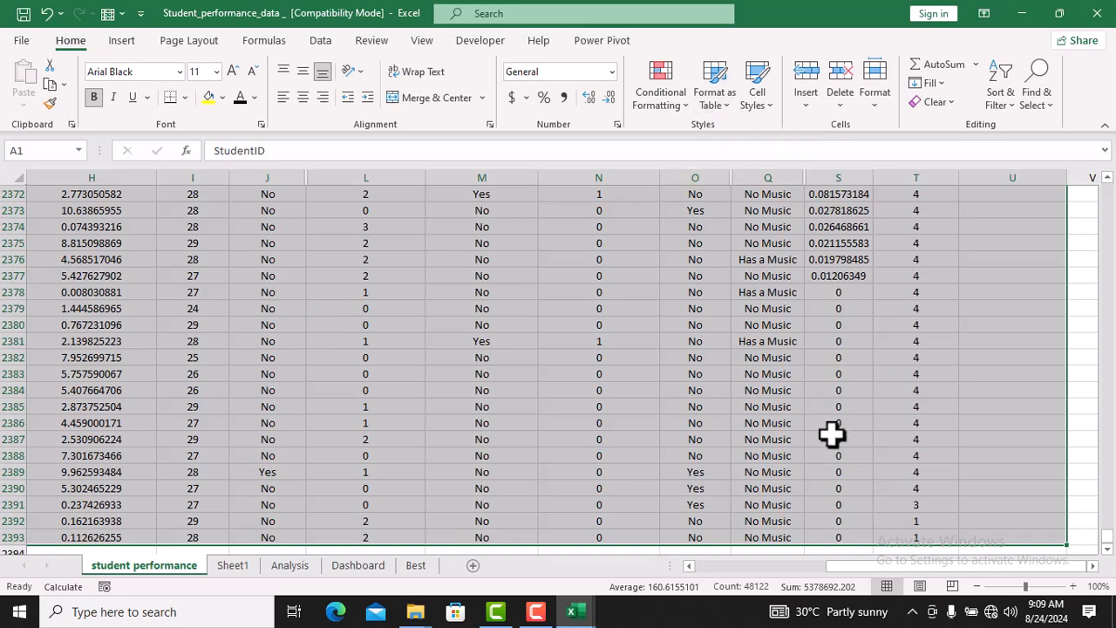
left_click(724, 97)
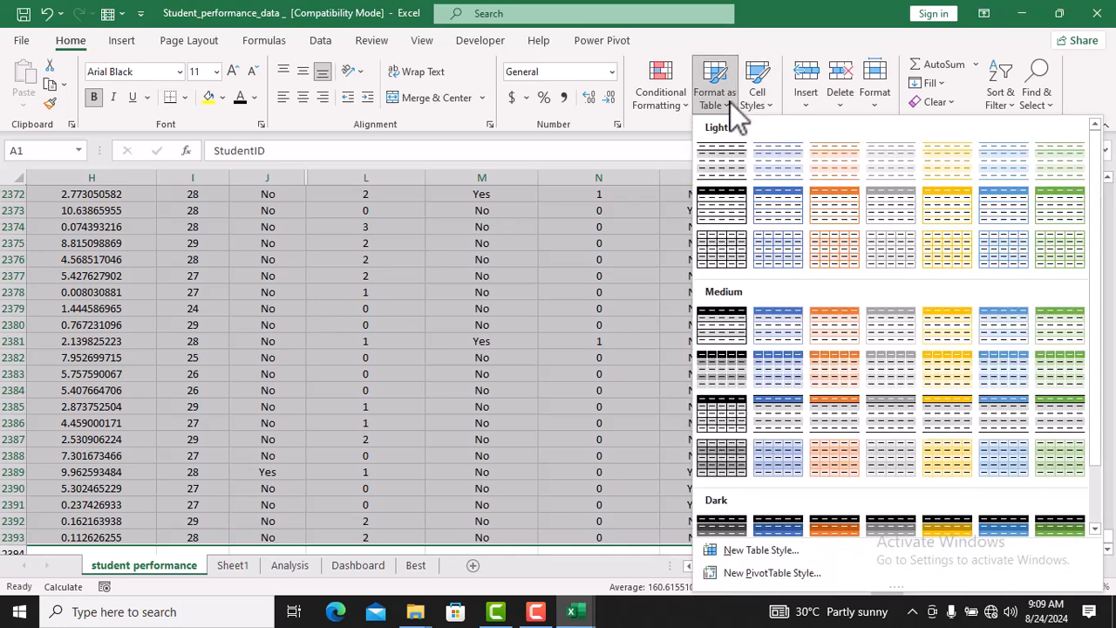
left_click(736, 168)
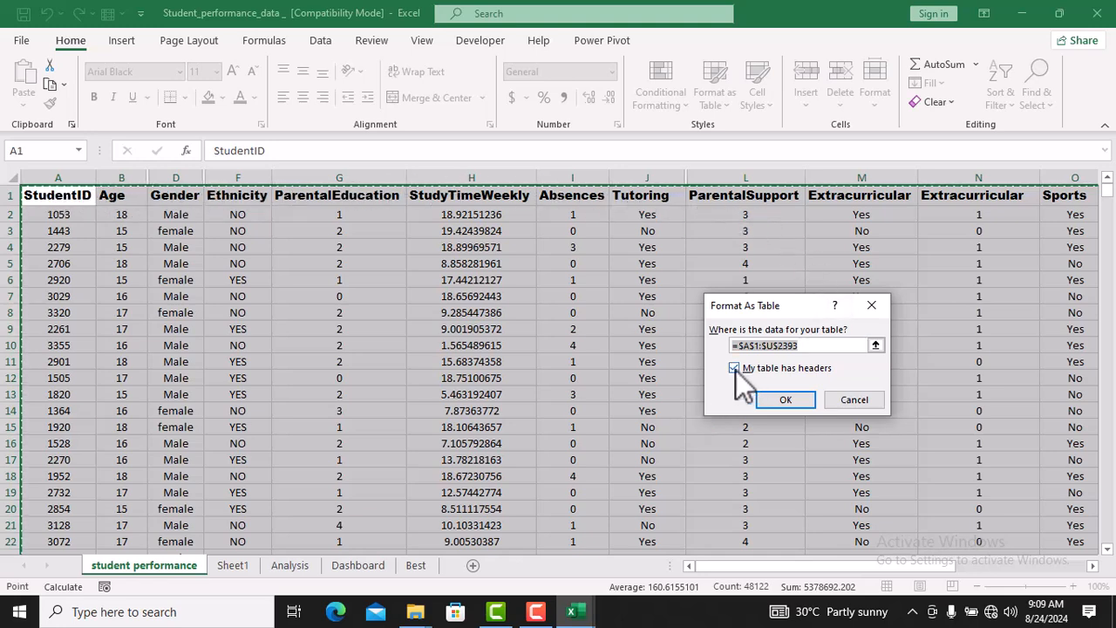
left_click(787, 404)
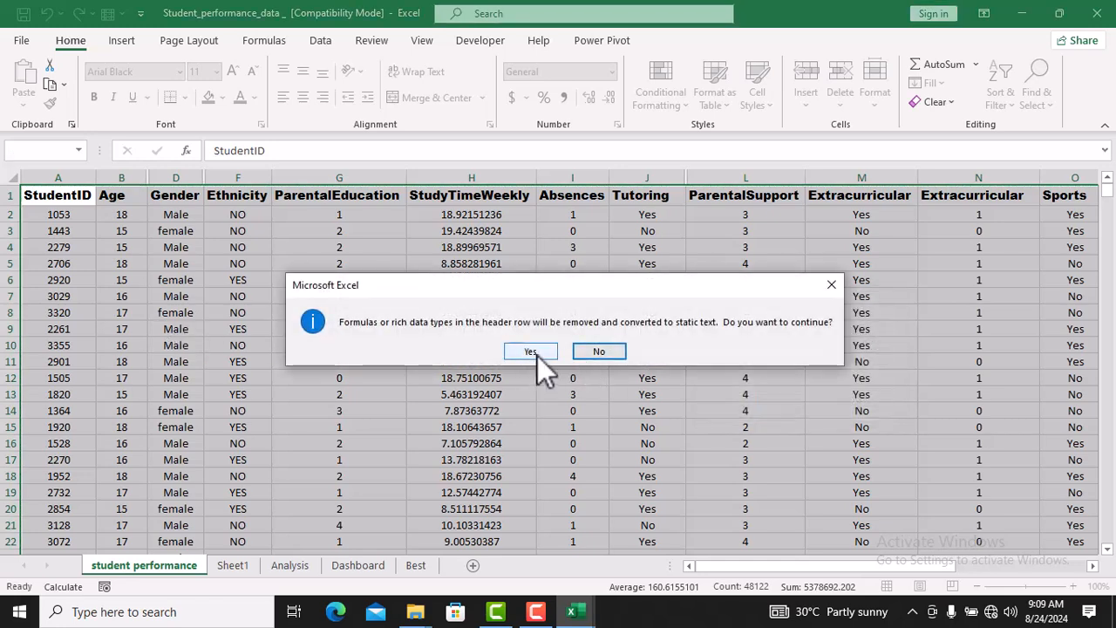
left_click(533, 352)
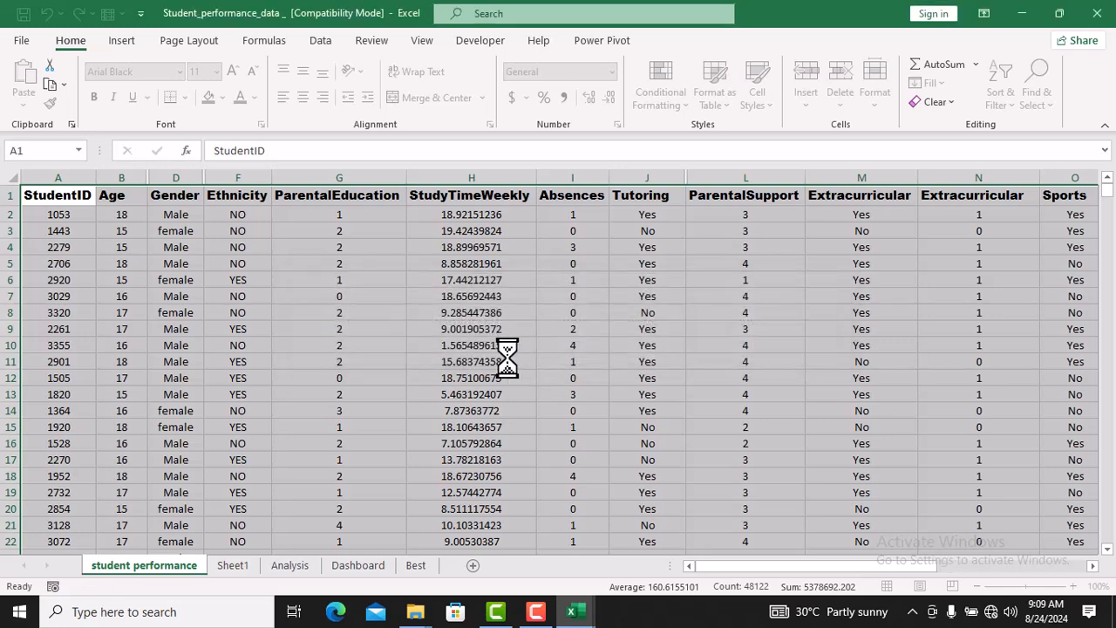
Examine the new table's banded rows, column headers and filter buttons on the student performance sheet
left_click(275, 327)
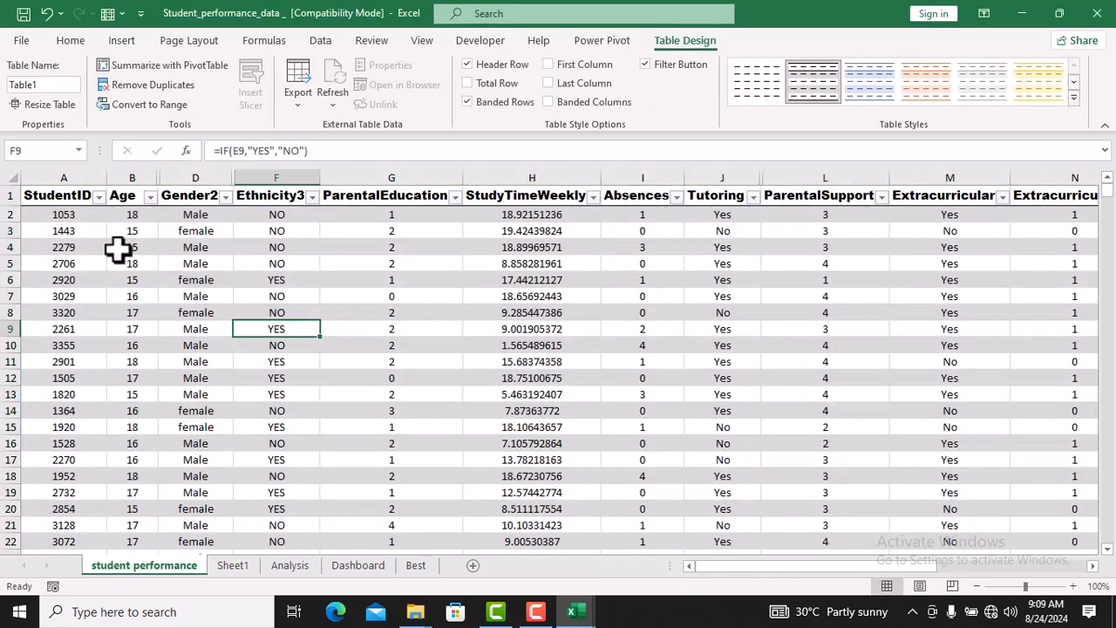
left_click(87, 264)
left_click(255, 262)
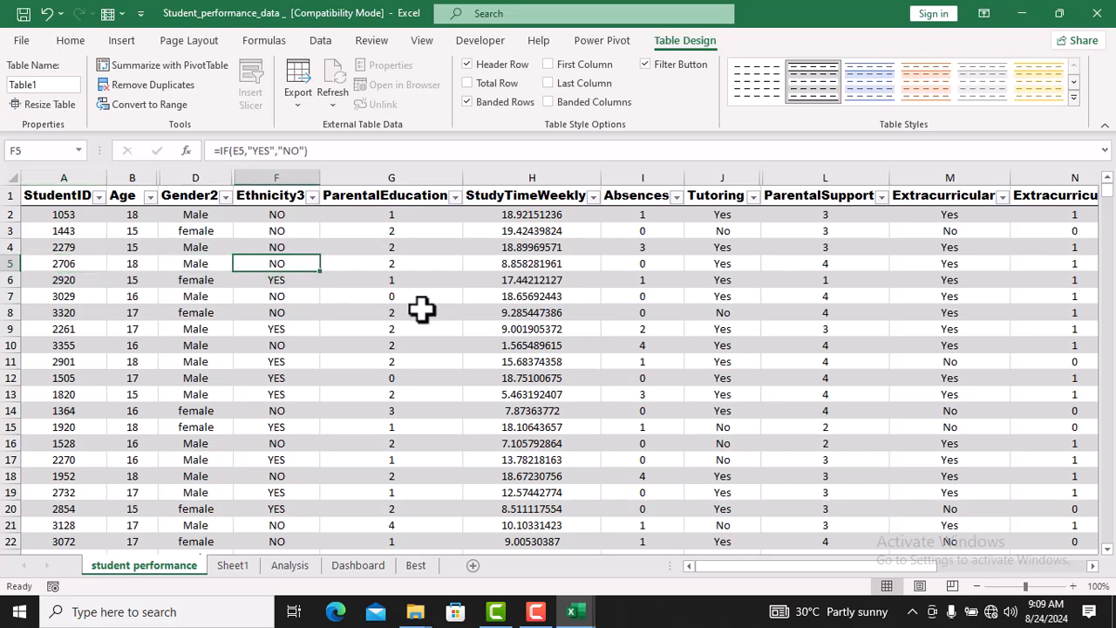
scroll(634, 357, "down", 1)
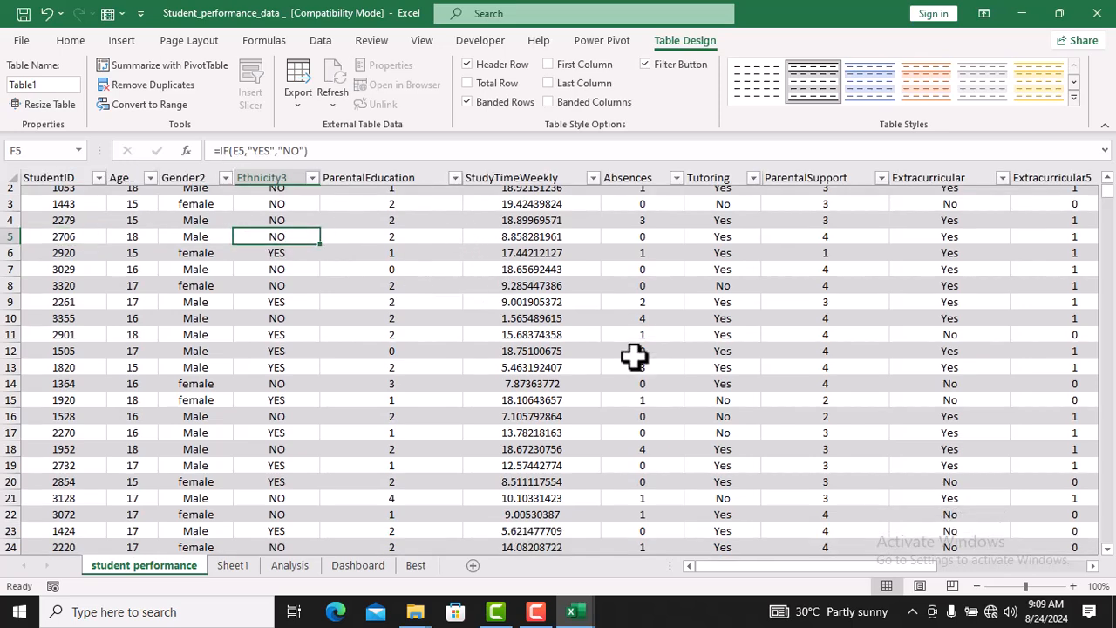
scroll(635, 358, "up", 1)
left_click(872, 313)
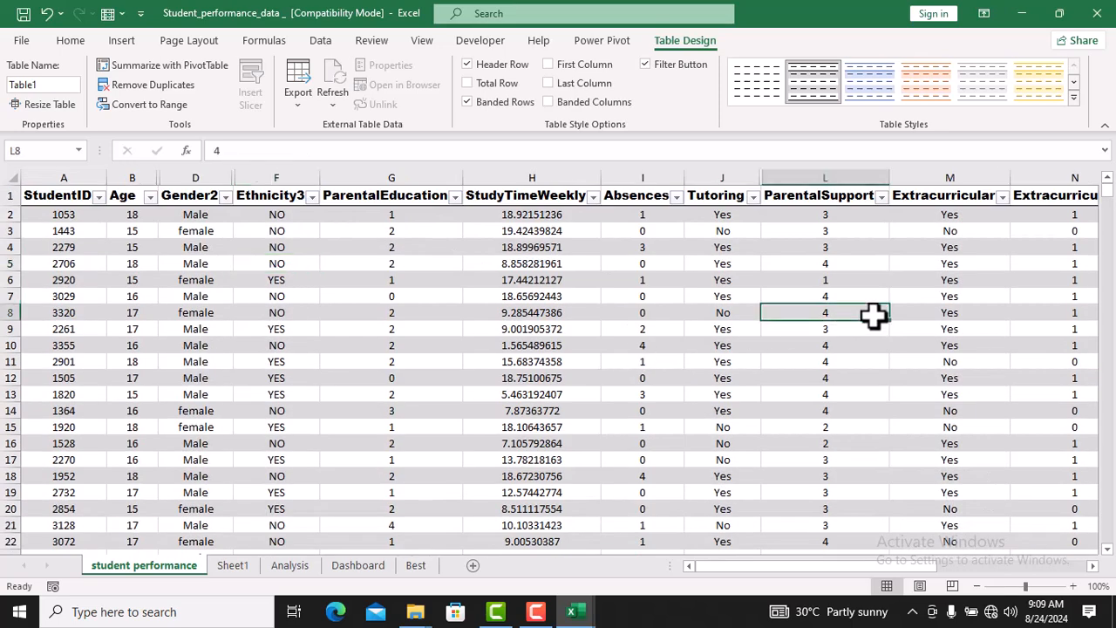
left_click(297, 364)
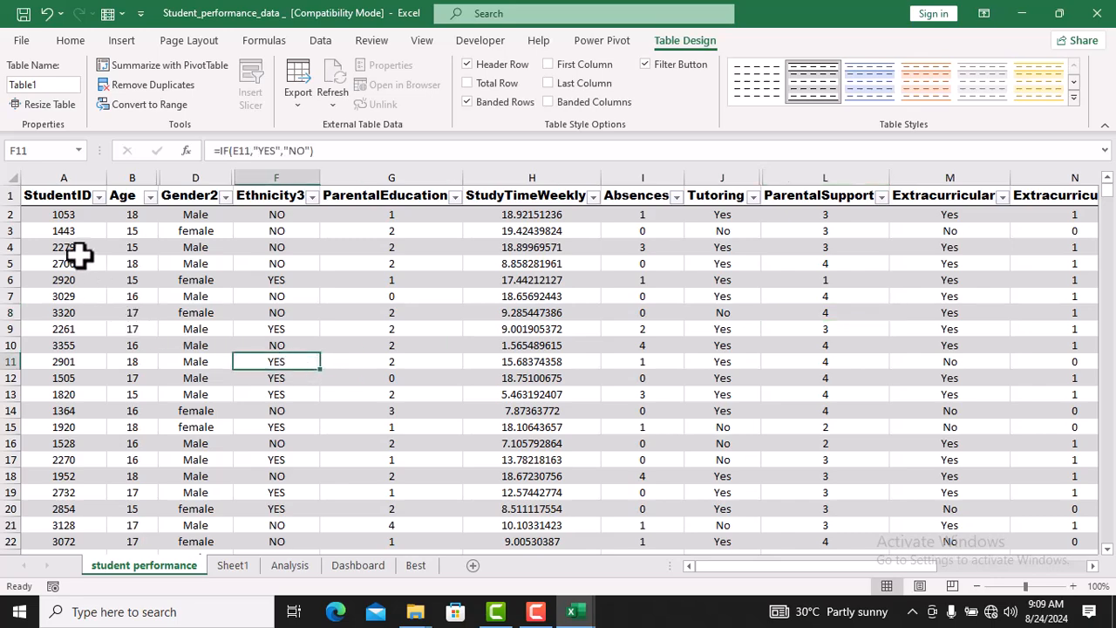
scroll(79, 255, "down", 5)
scroll(79, 254, "down", 1)
scroll(79, 254, "up", 6)
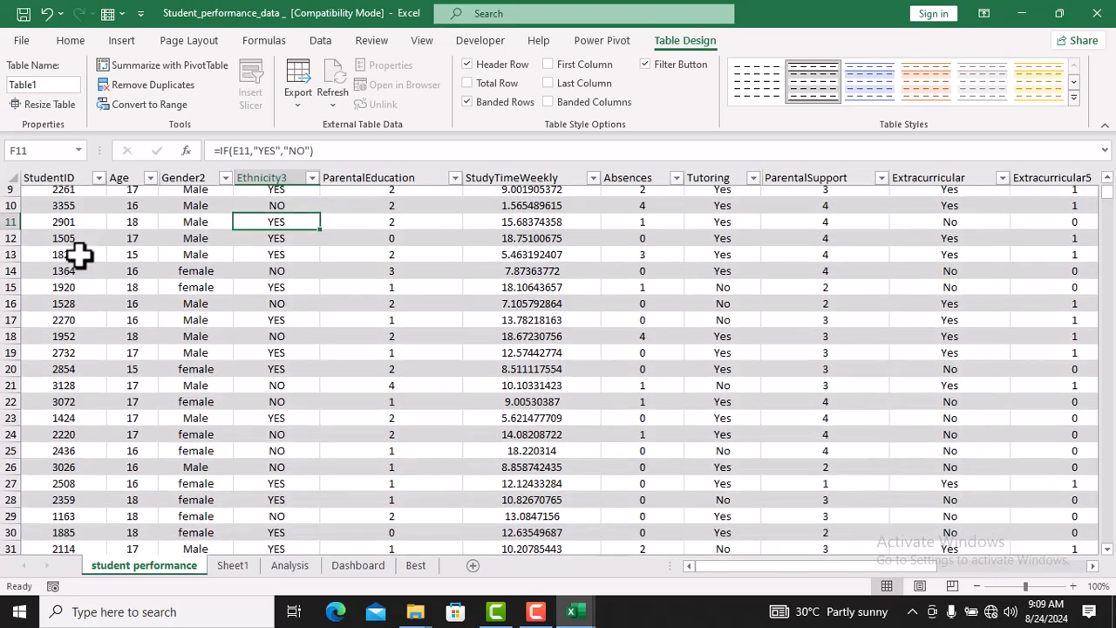
left_click(217, 252)
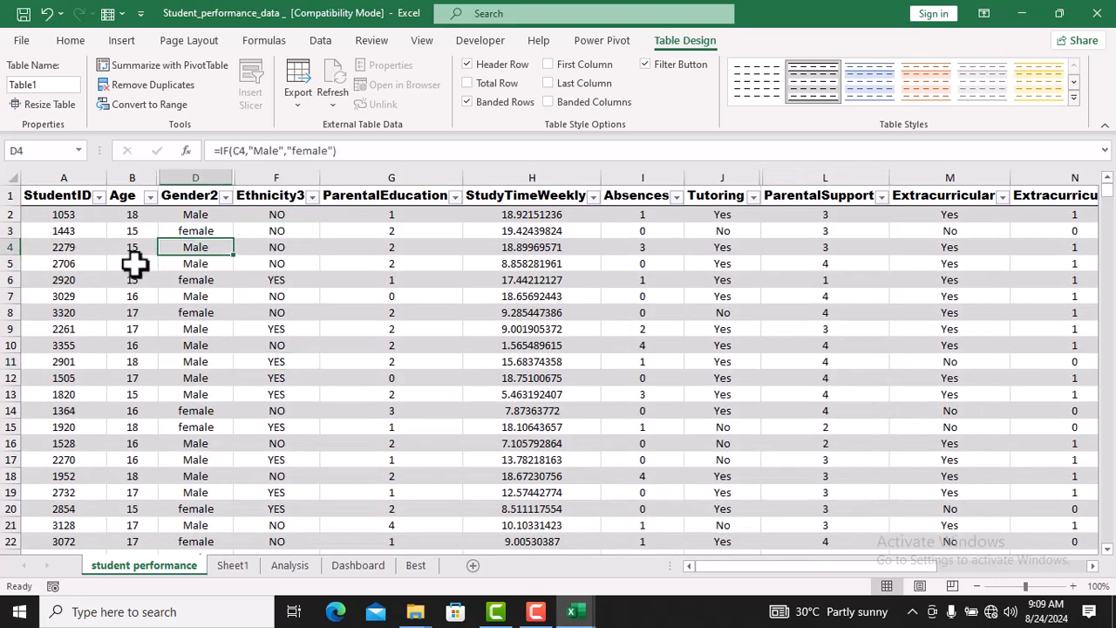
Examine the sort, number filter and value options in the table's StudentID filter list without changing the filter
left_click(99, 197)
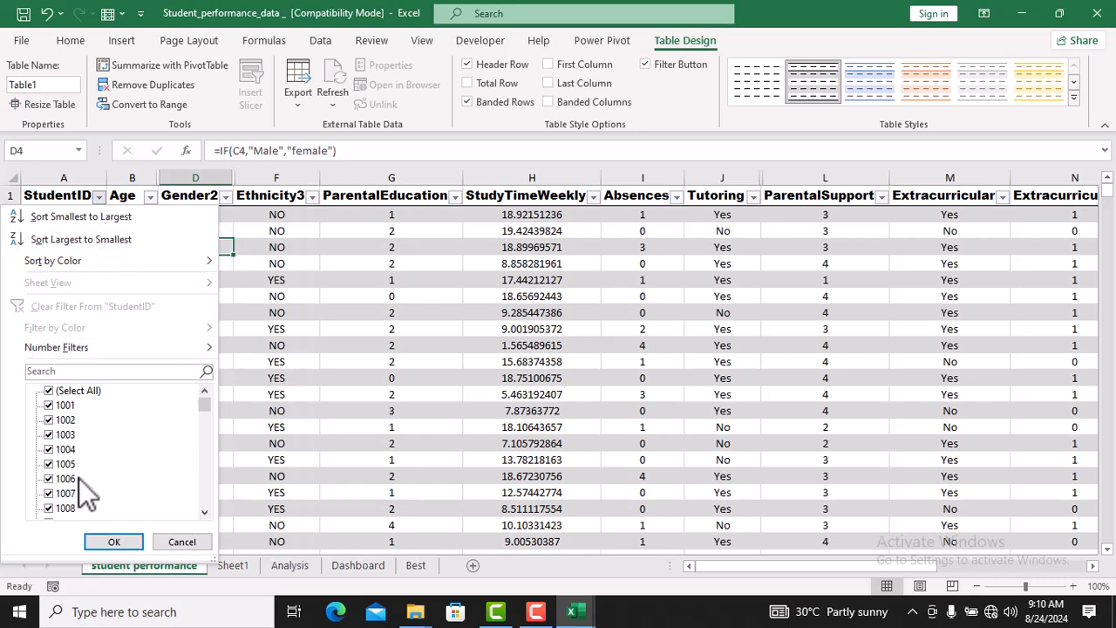
scroll(83, 476, "down", 19)
scroll(90, 473, "down", 15)
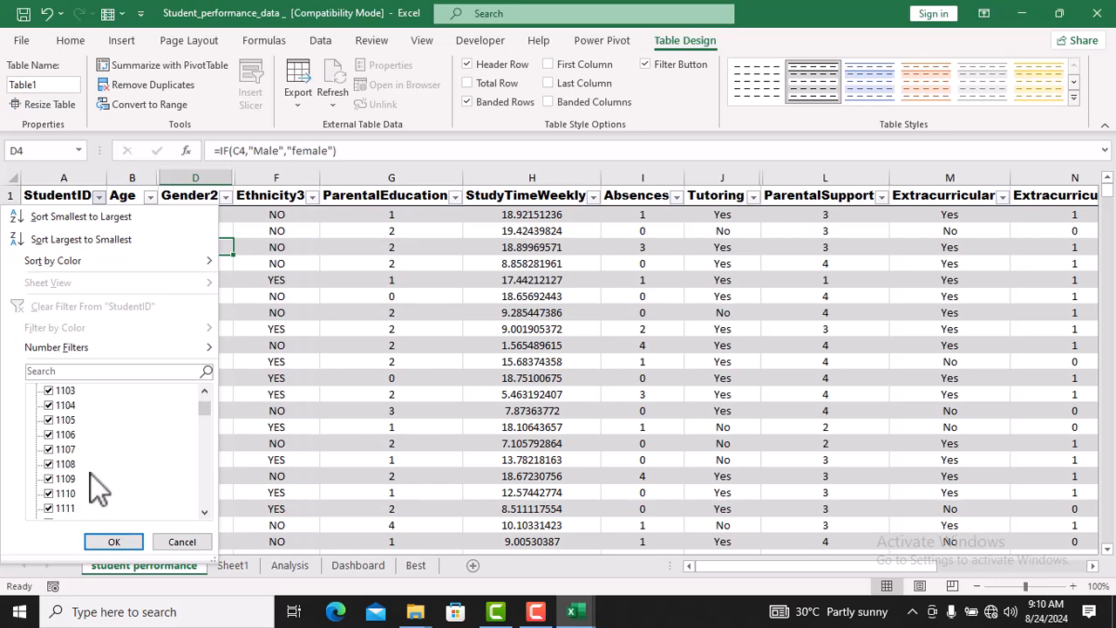
scroll(89, 473, "down", 5)
left_click(534, 341)
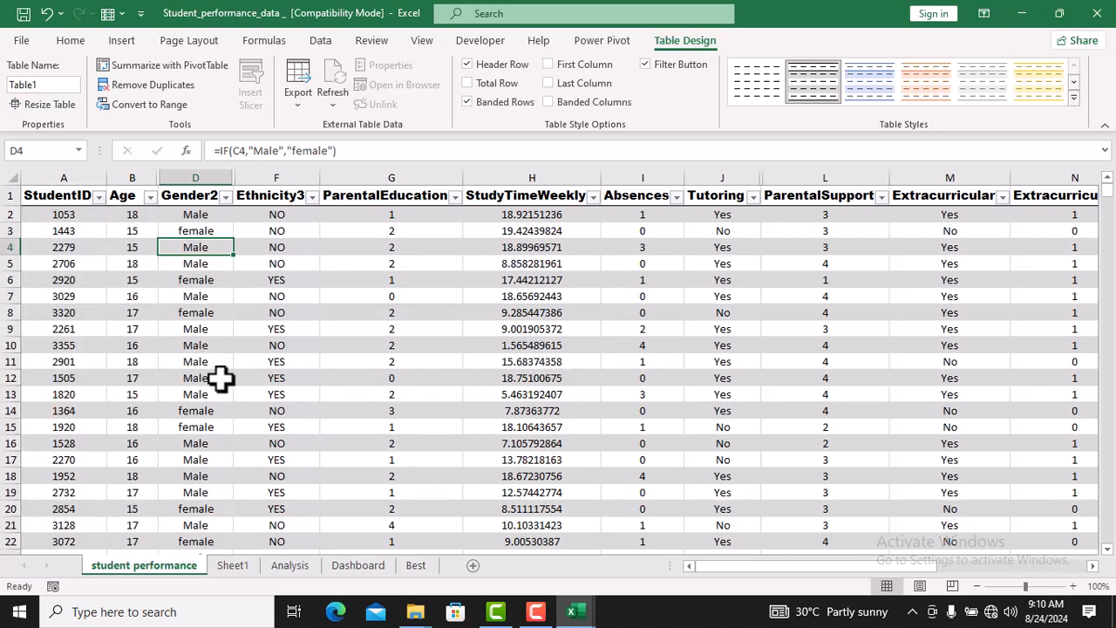
Filter the table's Student Status column to only Distintion and review the matching records back to the StudentID column
left_click(632, 301)
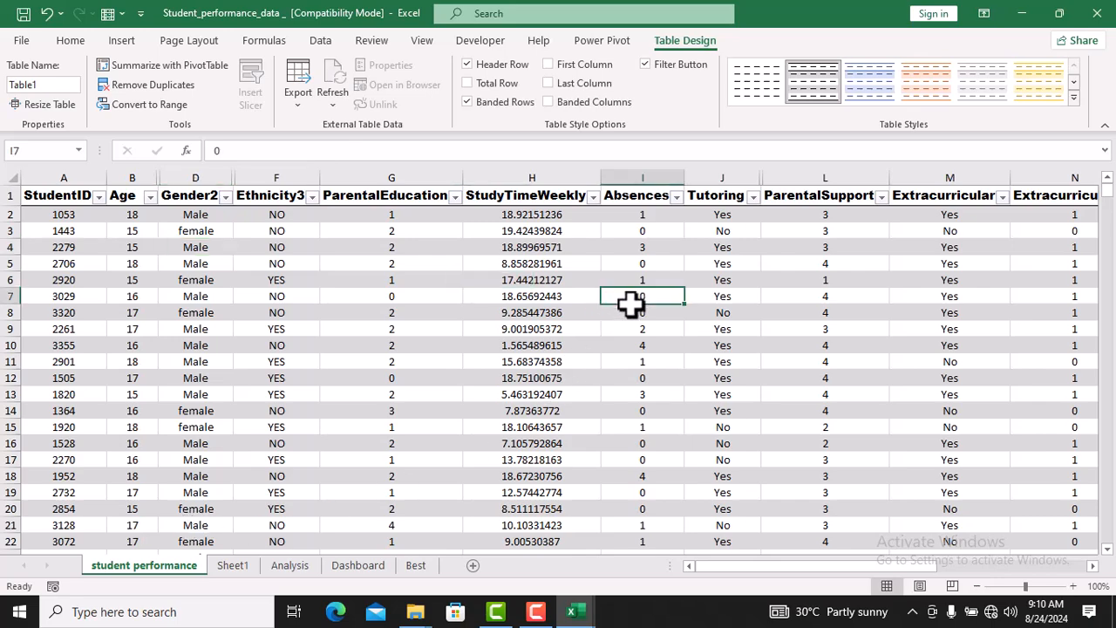
key("Right")
key("Right")
key("Right")
key("Right")
key("Right")
key("Right")
key("Right")
key("Right")
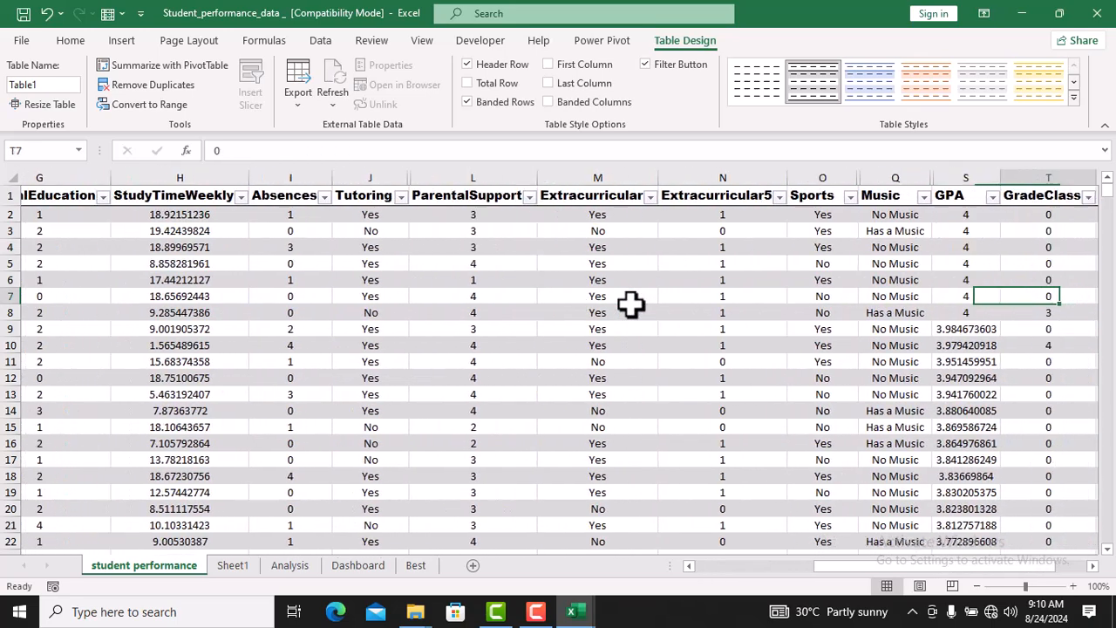
key("Right")
key("Right")
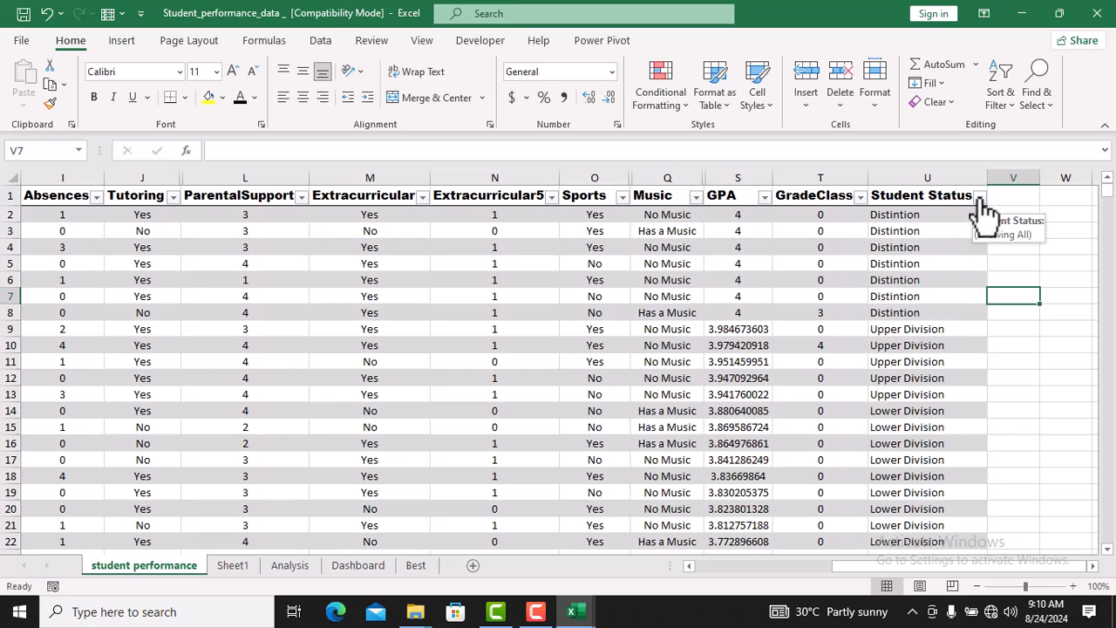
left_click(981, 198)
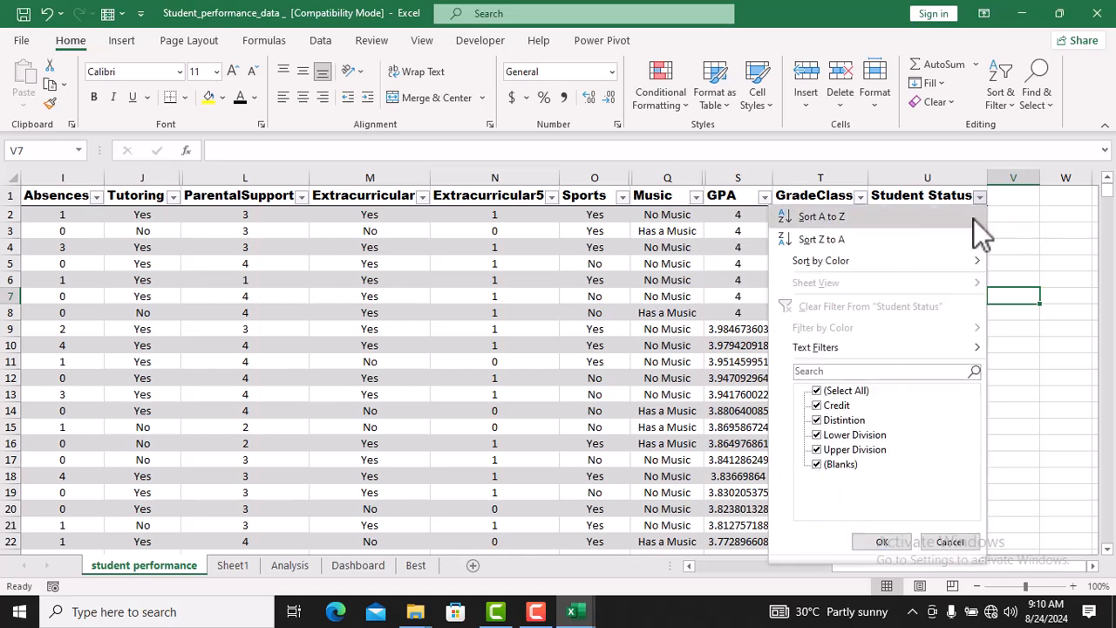
left_click(817, 392)
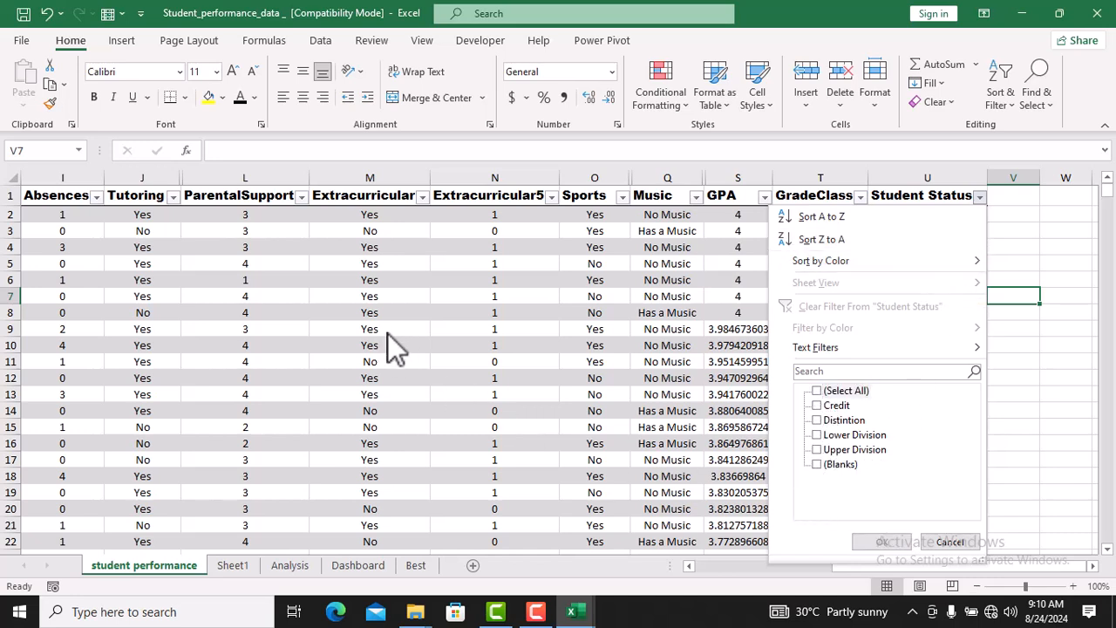
left_click(819, 421)
left_click(883, 542)
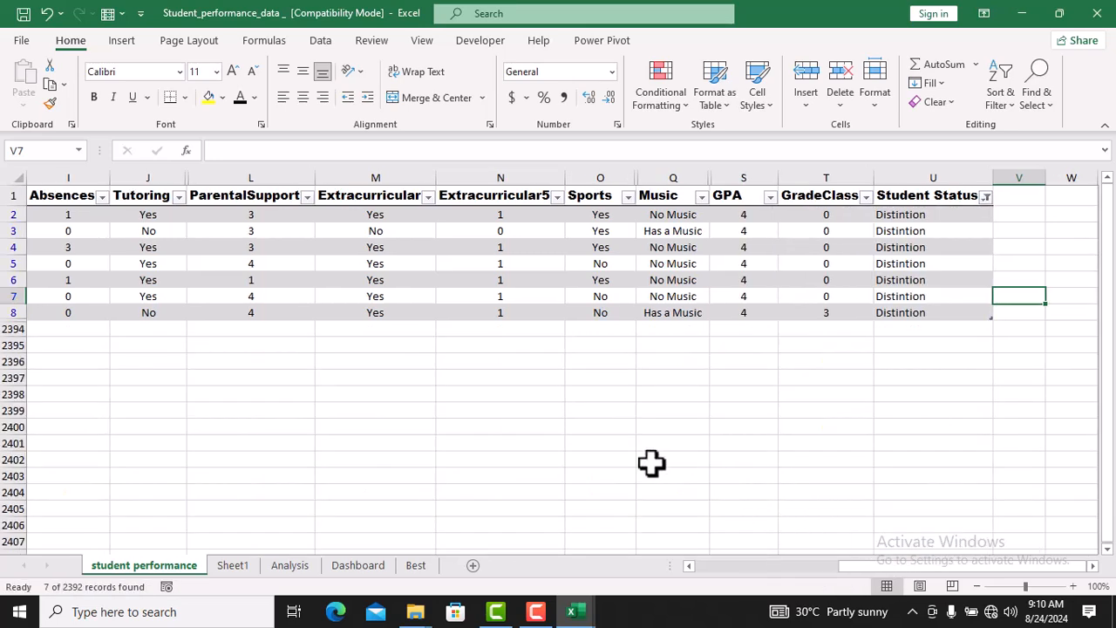
scroll(93, 382, "down", 3)
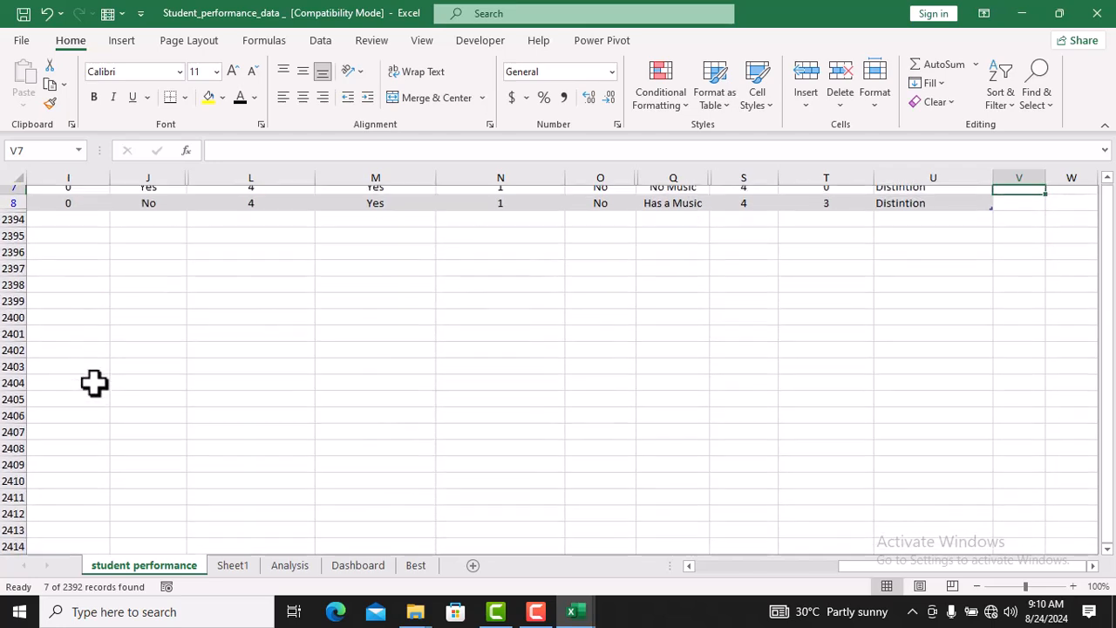
scroll(94, 382, "up", 3)
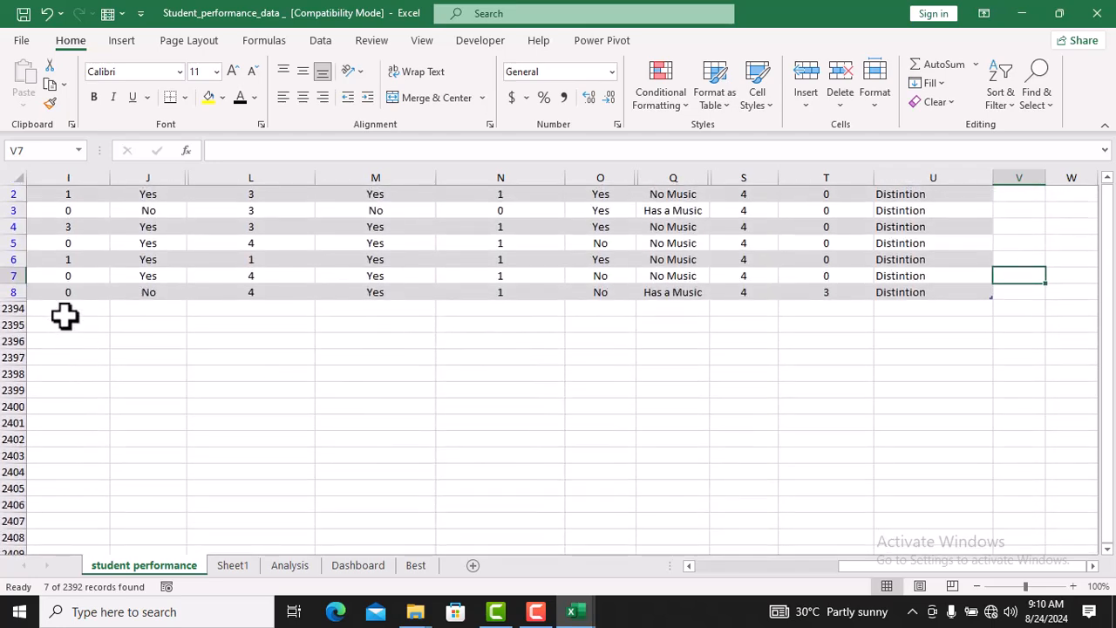
scroll(128, 274, "up", 1)
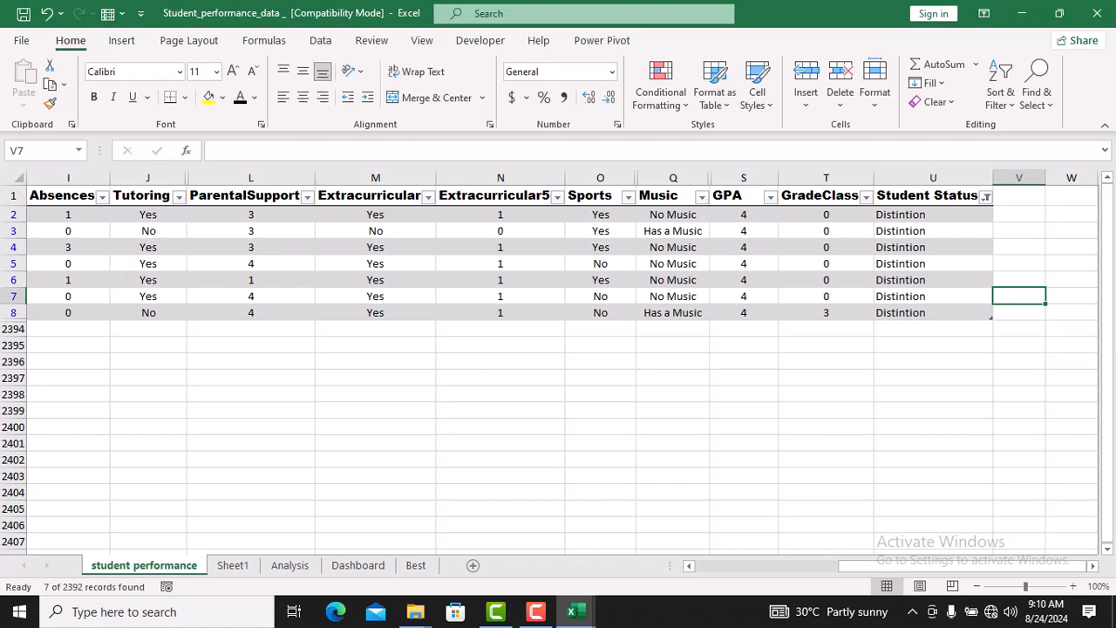
left_click_drag(859, 565, 552, 567)
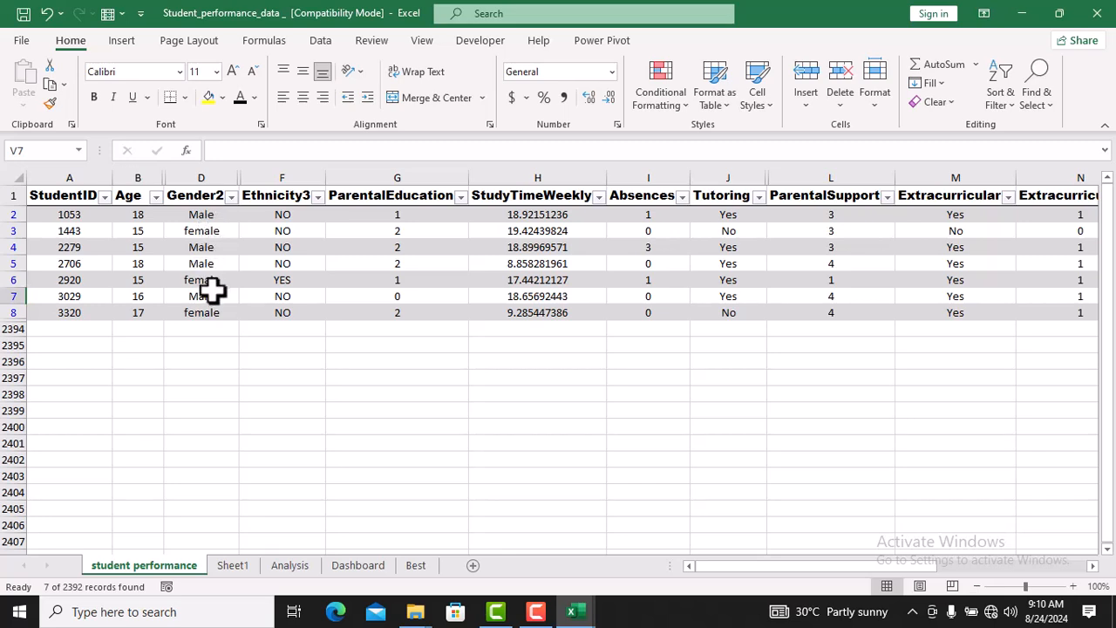
Change the Student Status filter to include every value except Upper Division
left_click_drag(732, 566, 943, 536)
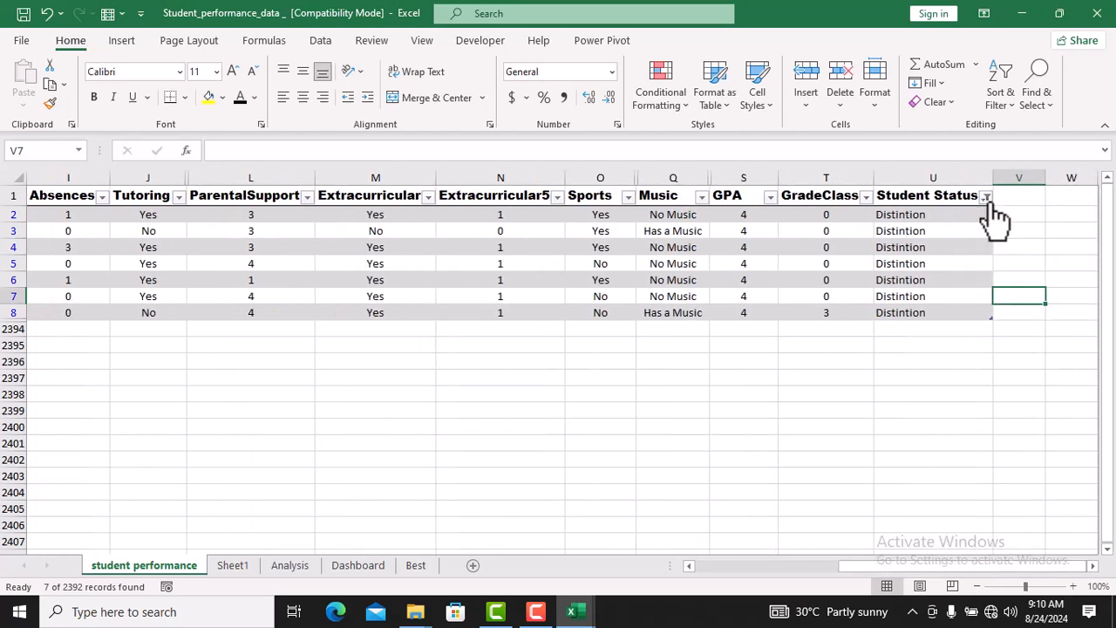
left_click(985, 197)
left_click(823, 392)
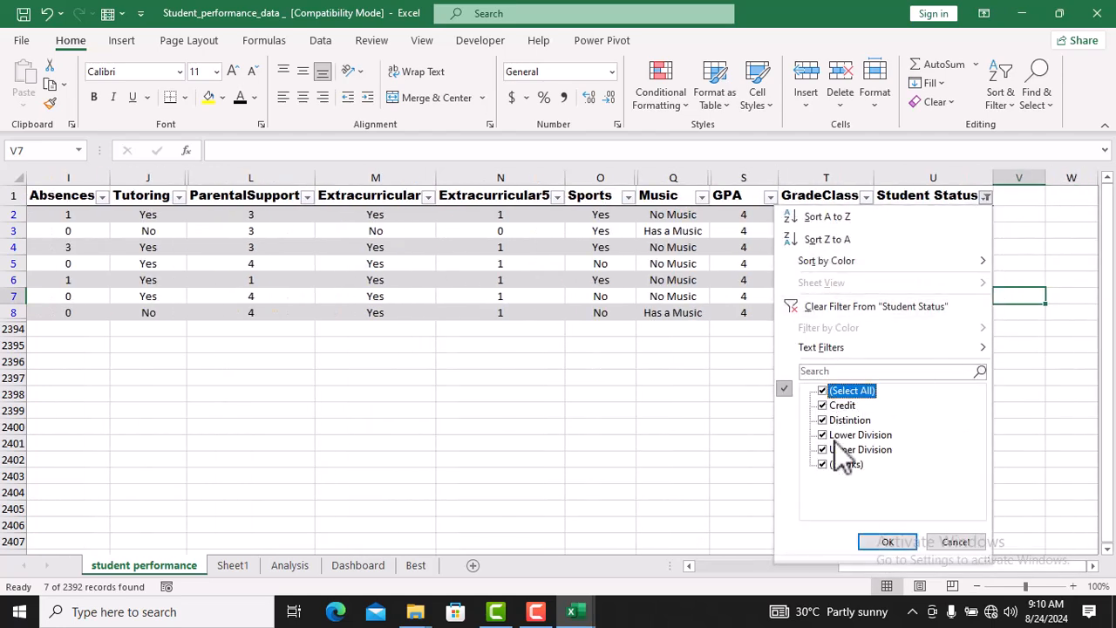
left_click(824, 450)
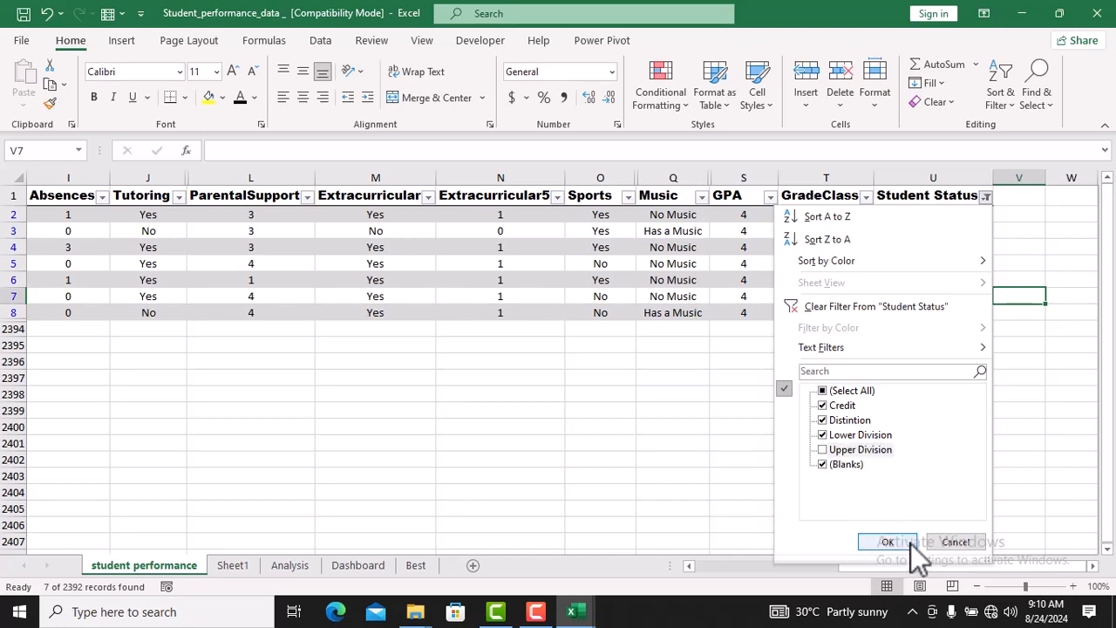
left_click(887, 541)
scroll(644, 433, "down", 2)
scroll(698, 392, "up", 2)
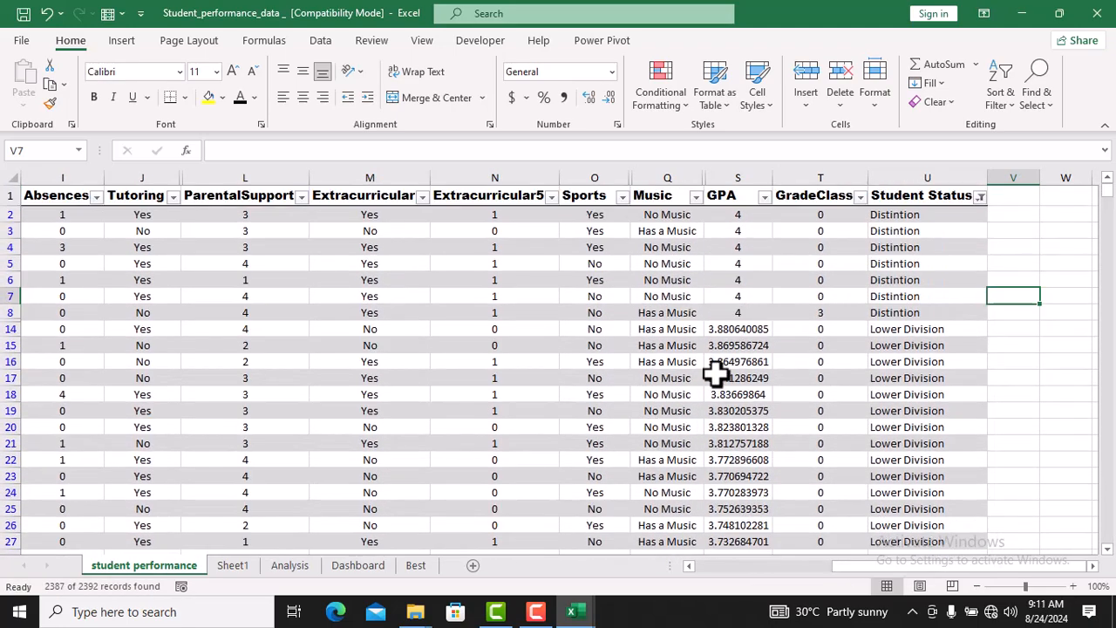
Exclude Credit, Distintion and Lower Division from the Student Status filter, keeping only the blanks
left_click(980, 197)
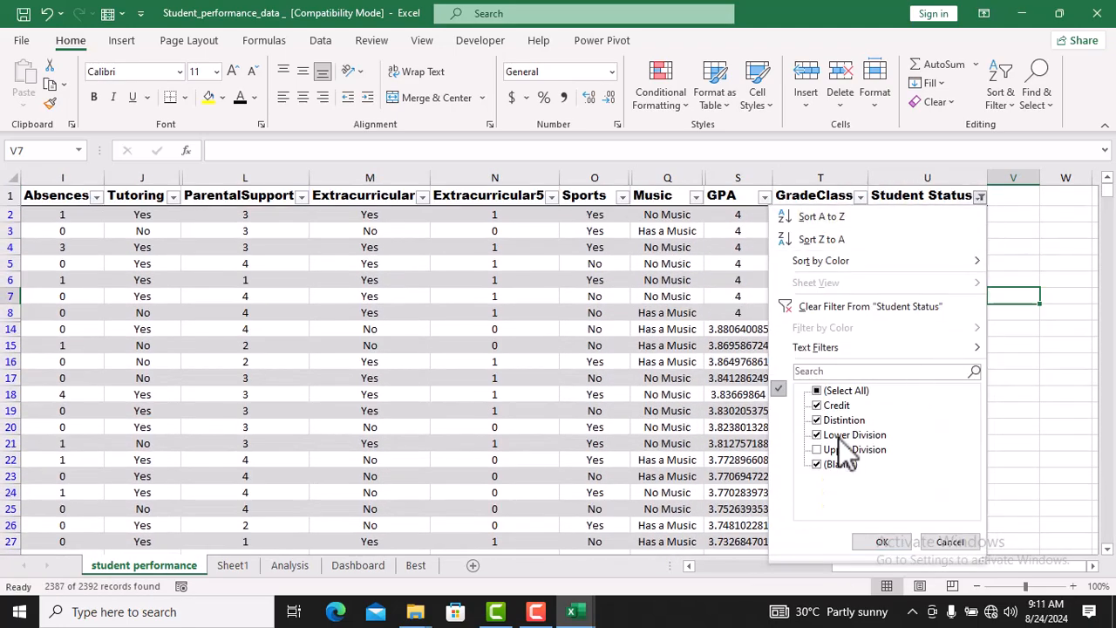
left_click(820, 420)
left_click(818, 406)
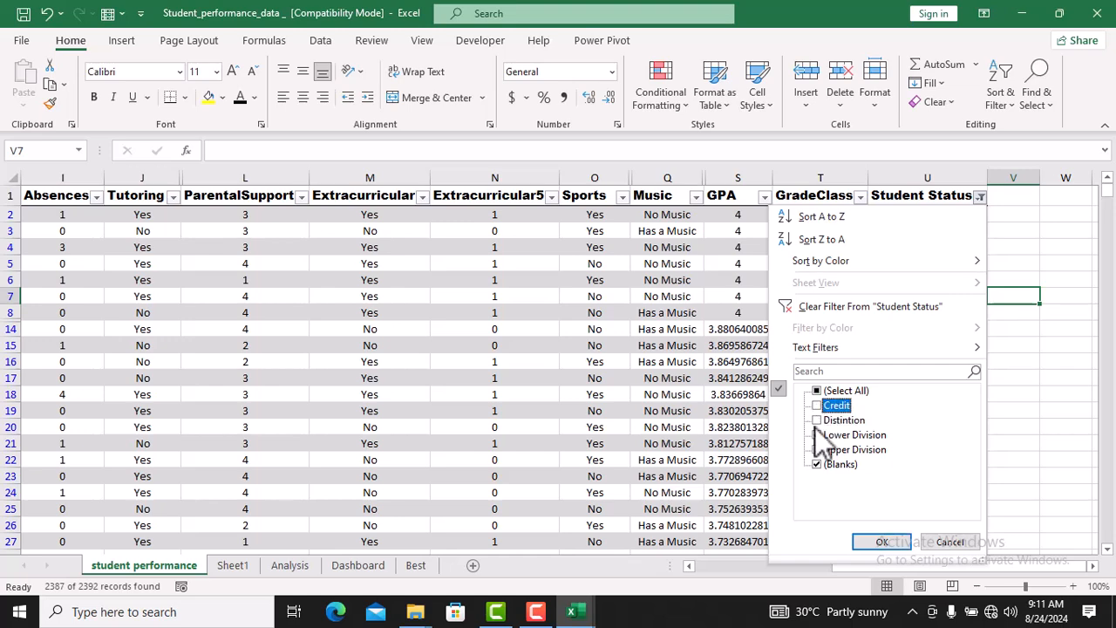
left_click(817, 435)
left_click(881, 541)
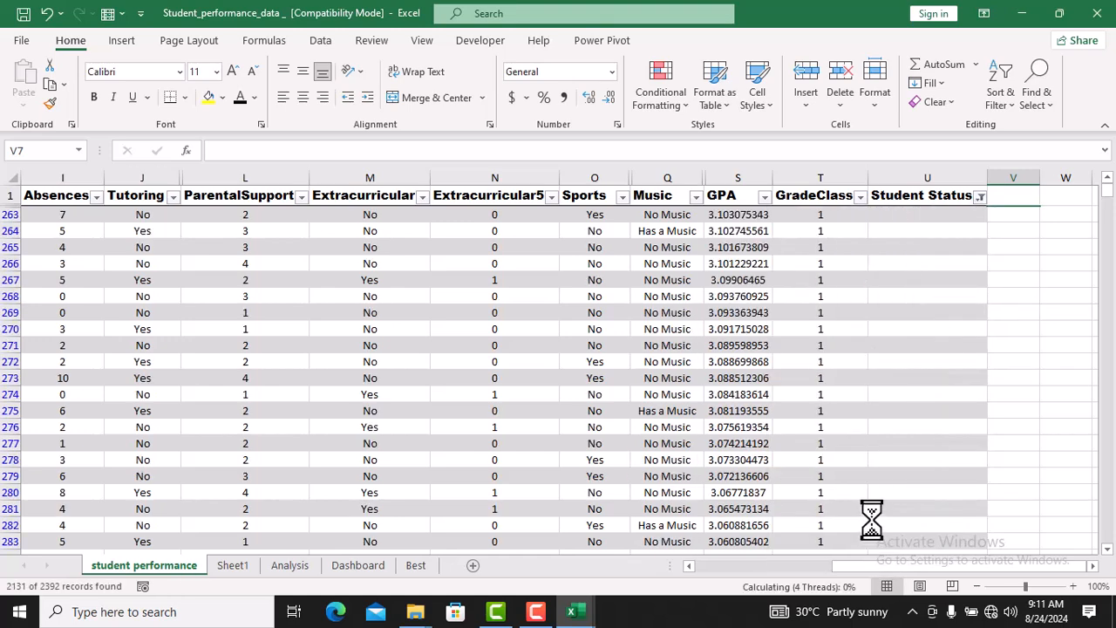
scroll(843, 418, "down", 5)
scroll(843, 418, "up", 5)
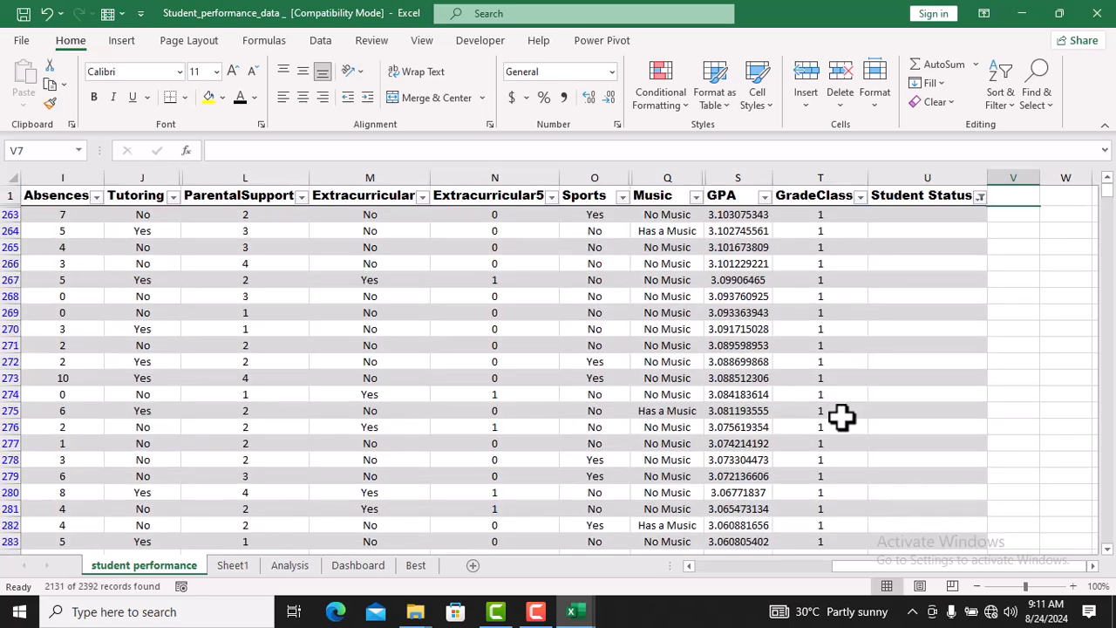
Filter the Student Status column to only Upper Division and review the matching records back to the StudentID column
left_click(980, 196)
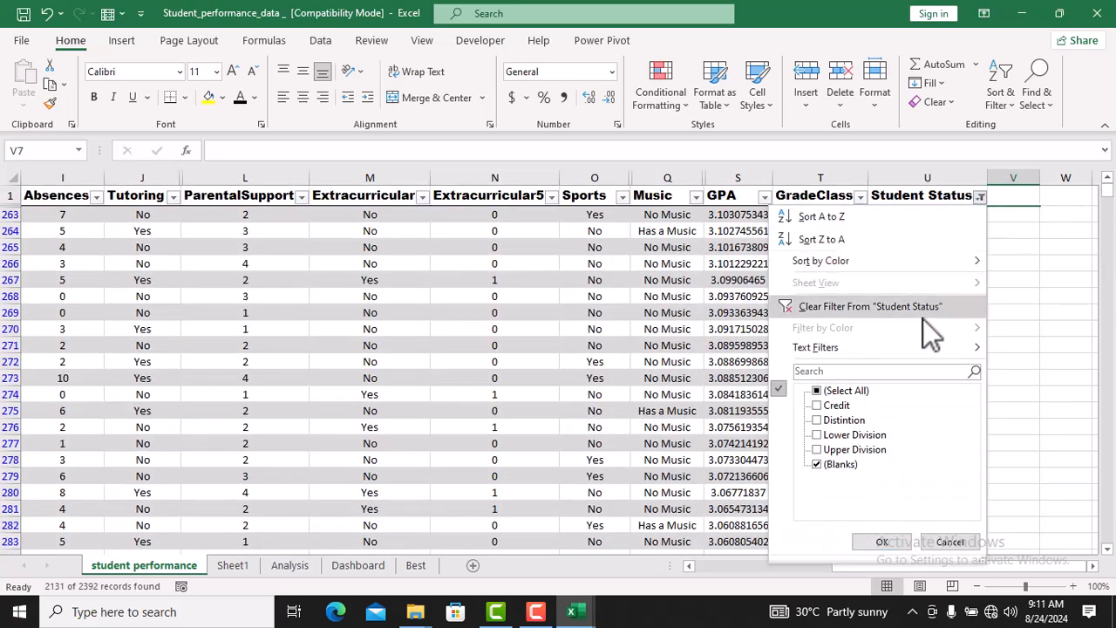
left_click(816, 448)
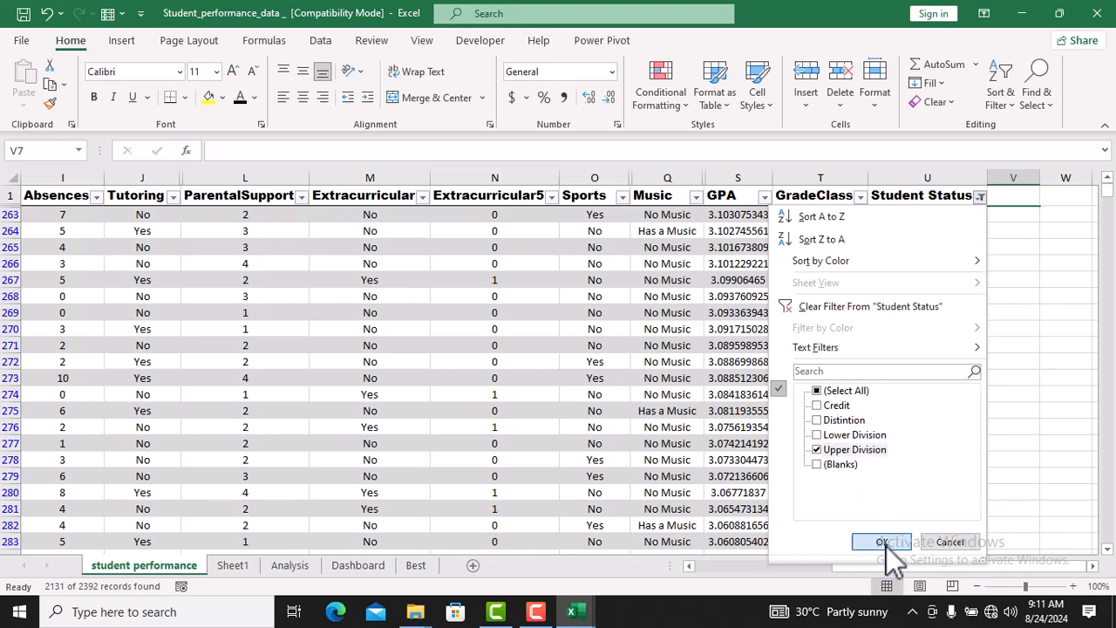
left_click(881, 542)
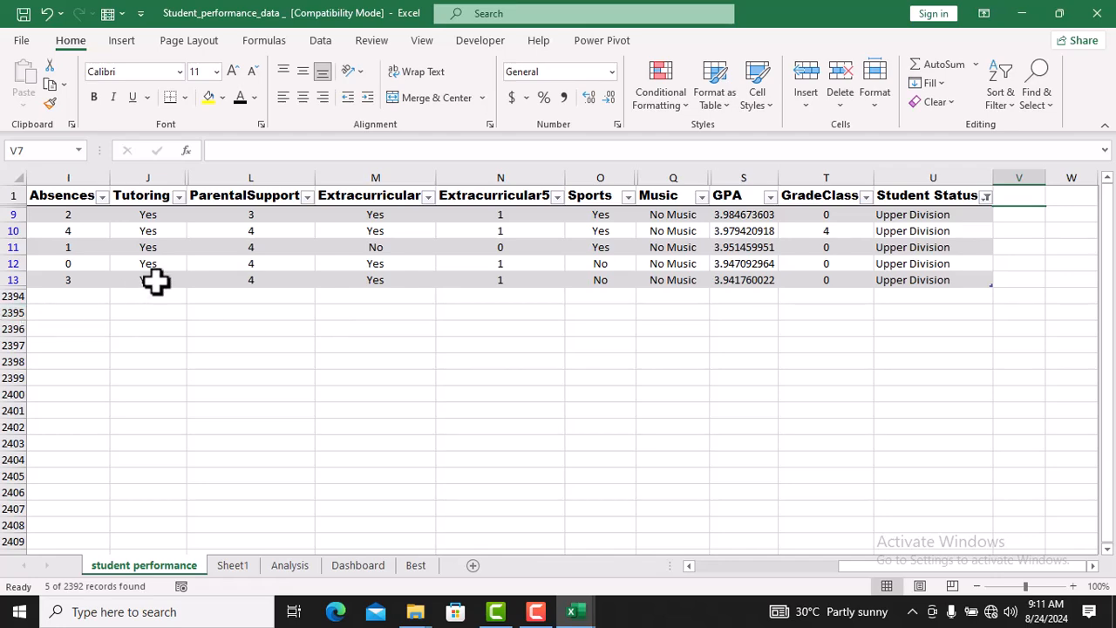
left_click_drag(891, 567, 696, 564)
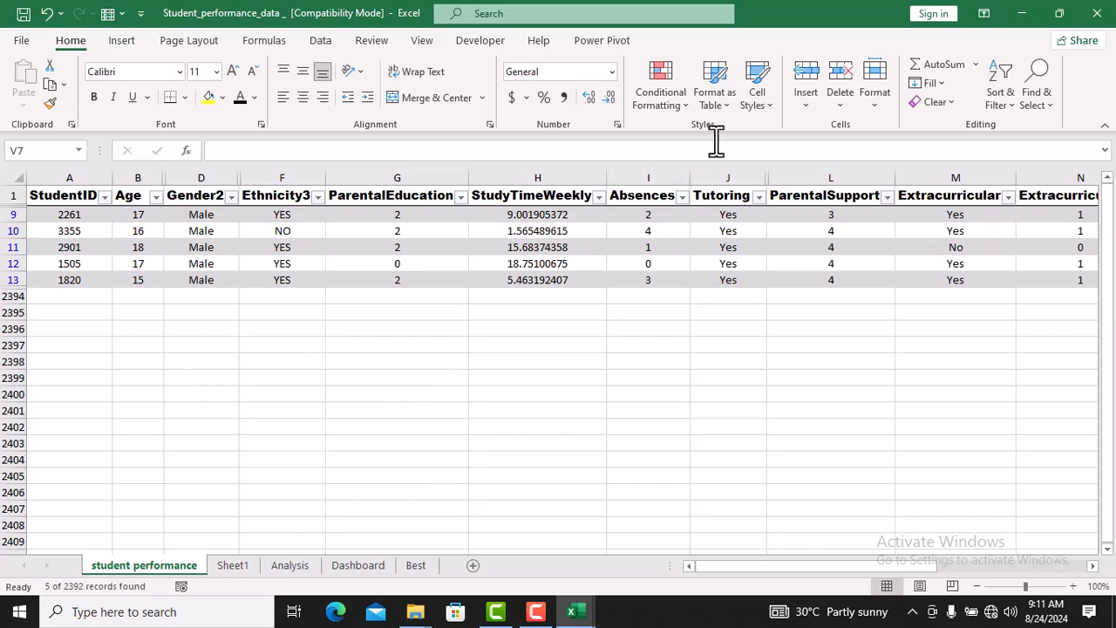
Examine the AutoSum functions and the filtered StudyTimeWeekly values they could apply to, without inserting a function
left_click(976, 62)
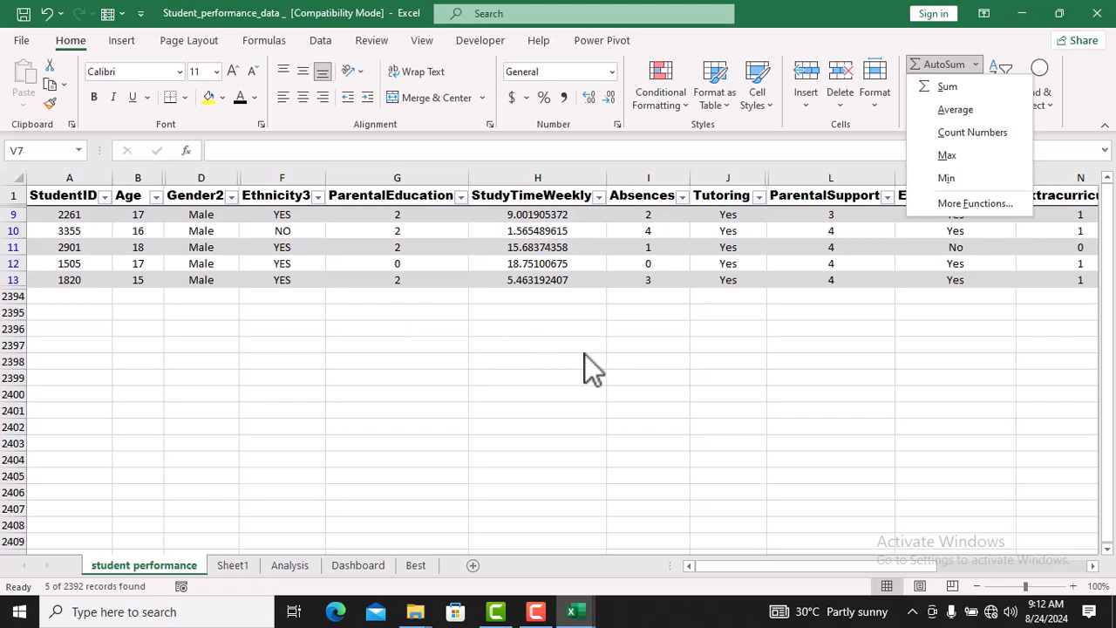
left_click(538, 274)
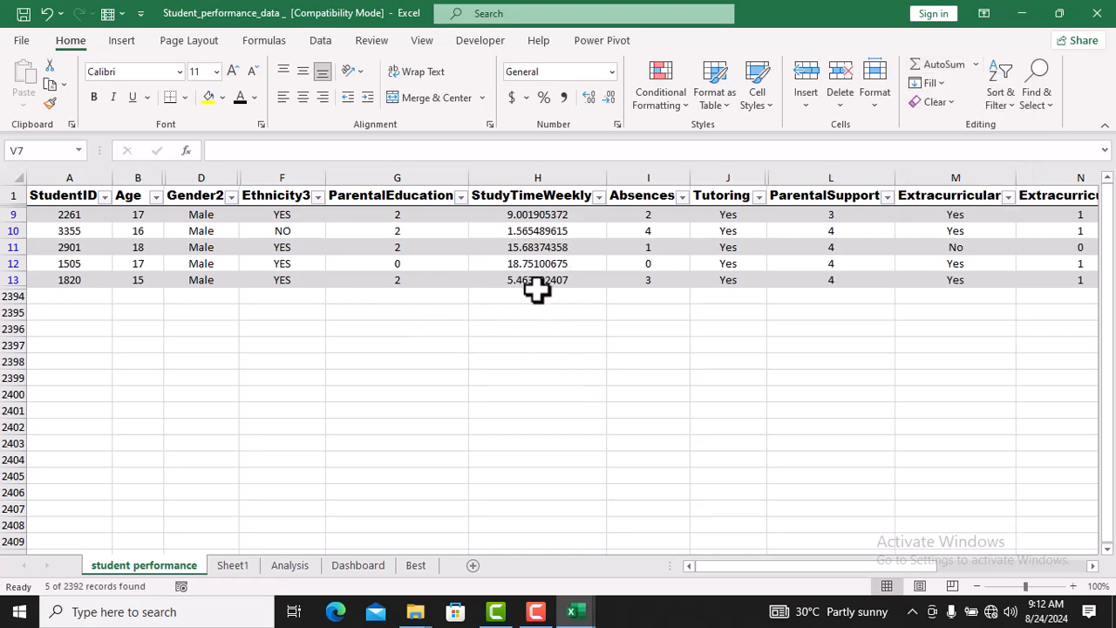
left_click(538, 281)
left_click(534, 213)
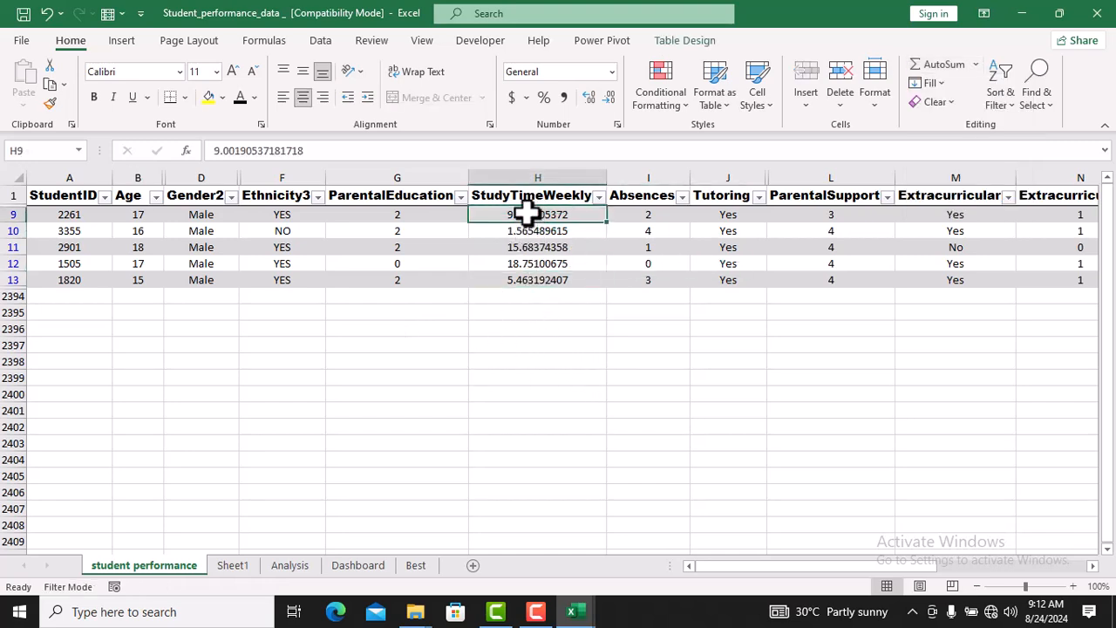
left_click(533, 262)
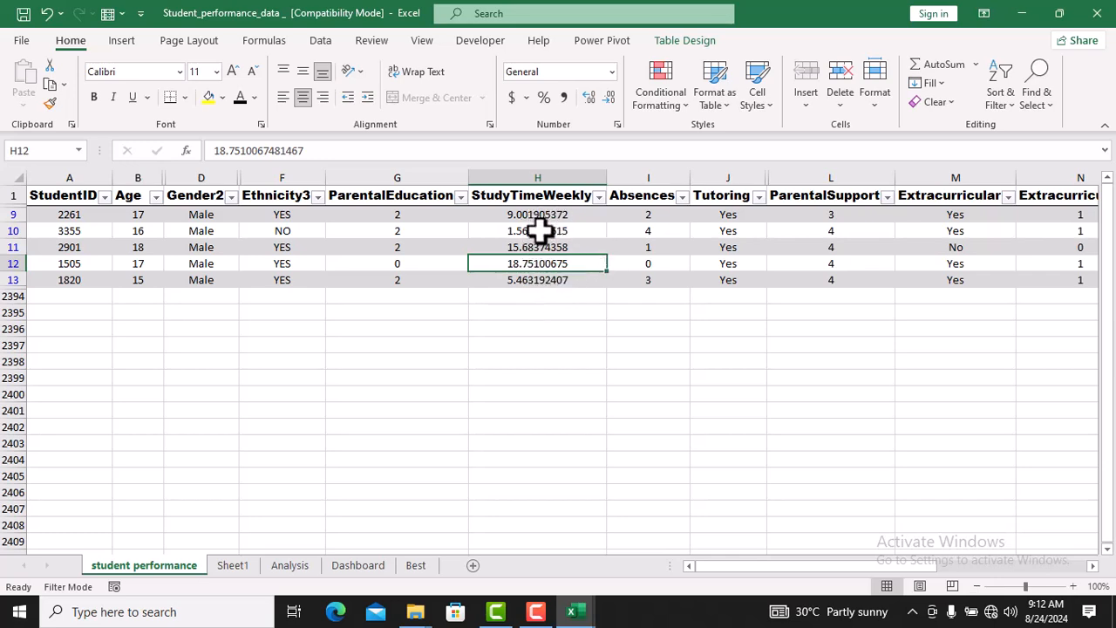
left_click(534, 231)
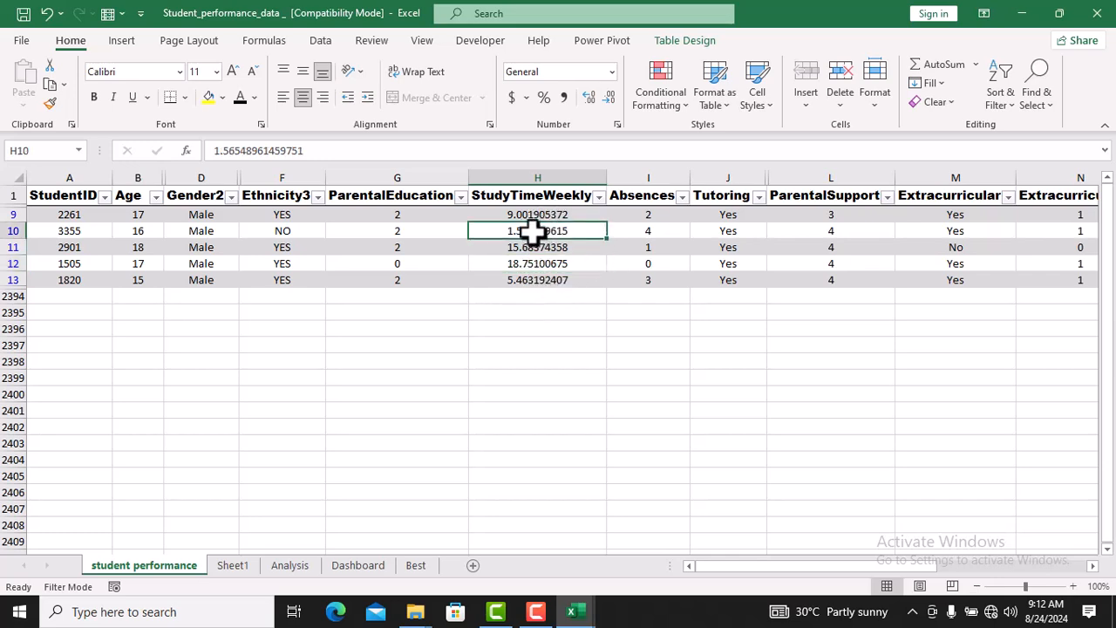
left_click(977, 65)
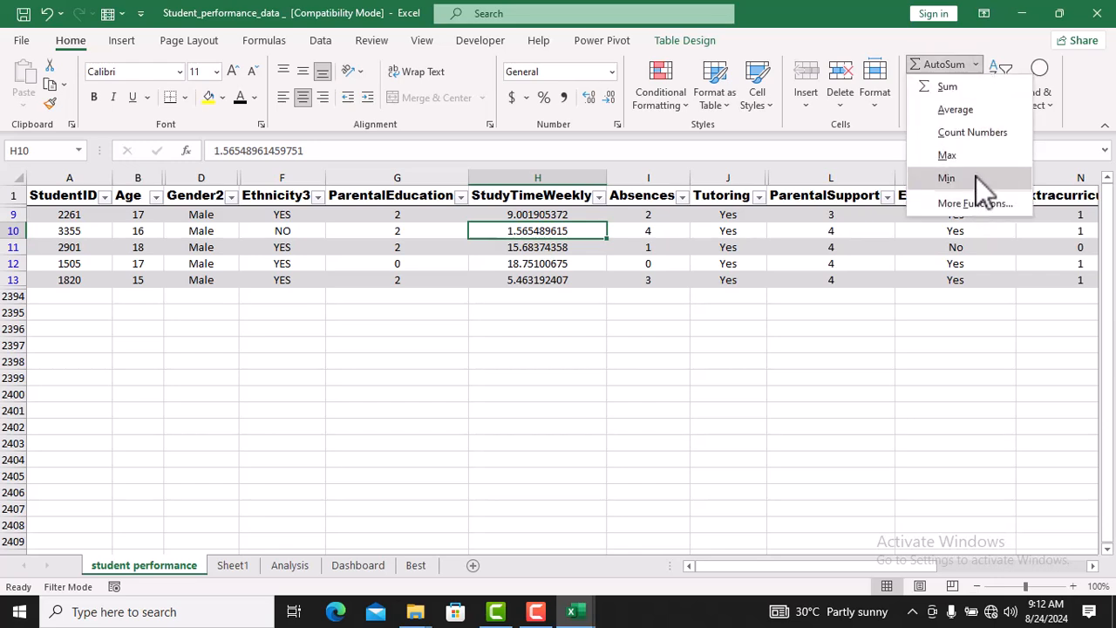
key("Escape")
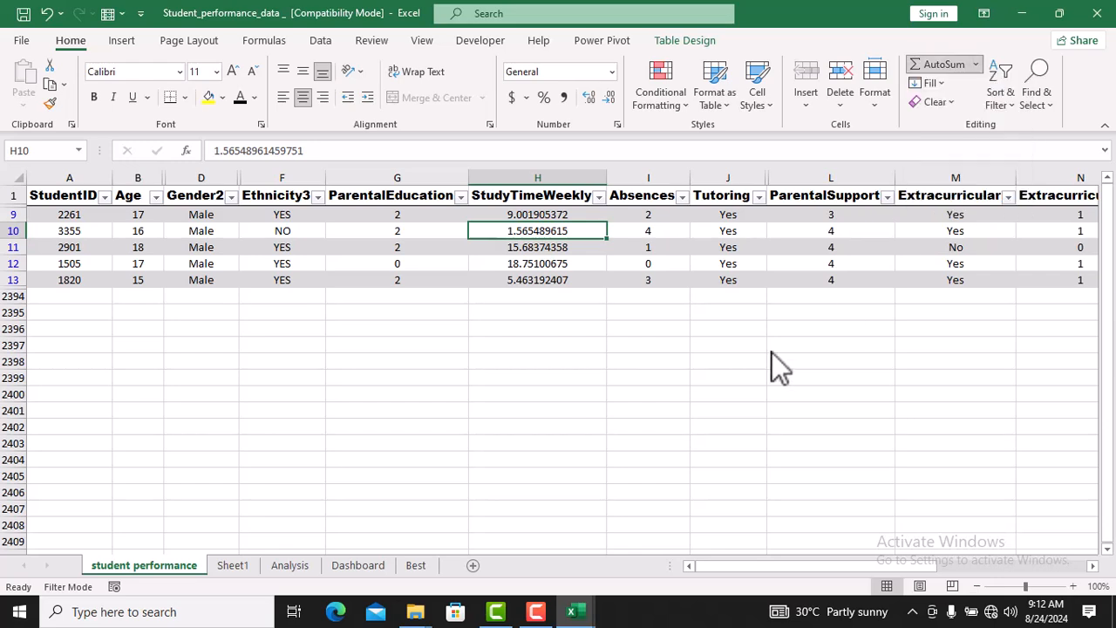
Examine the Sort & Filter and Find & Select options without applying any
left_click(1015, 101)
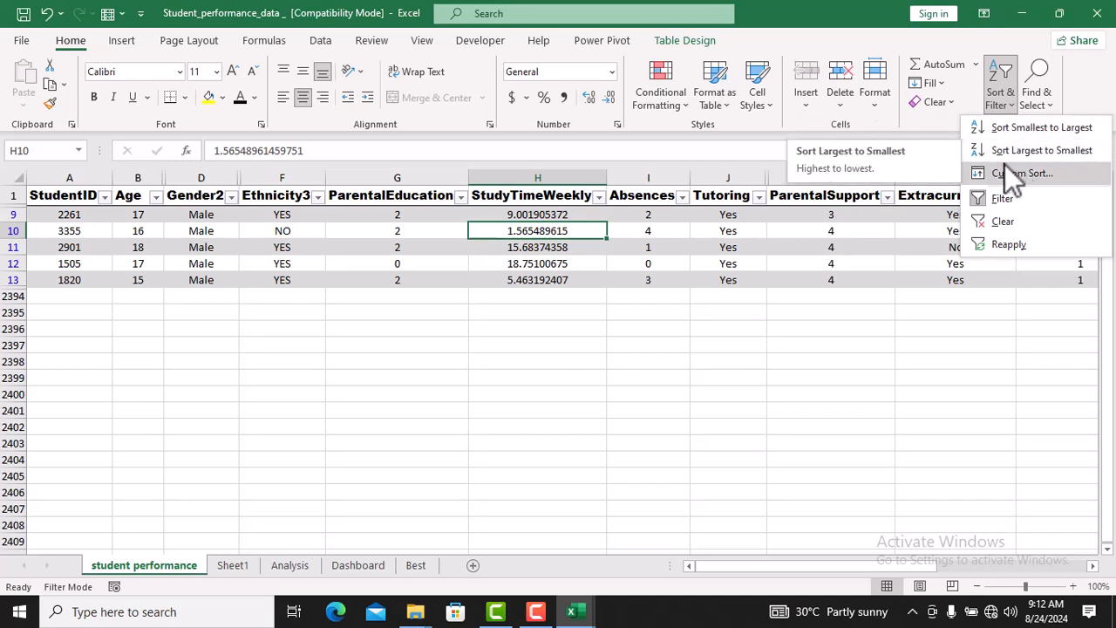
left_click(1049, 96)
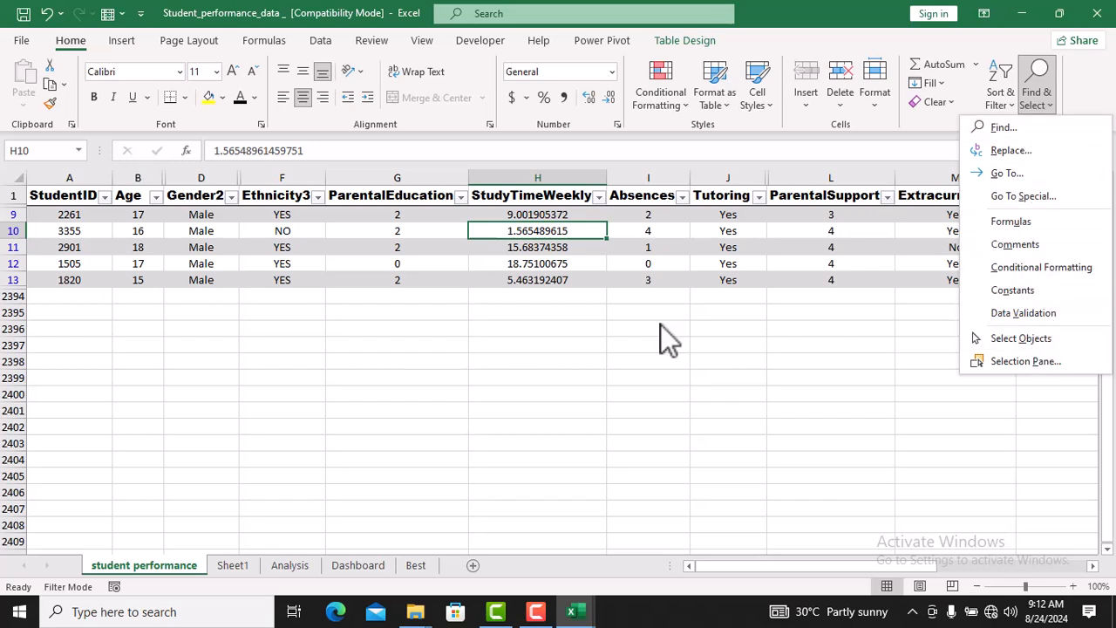
left_click(403, 381)
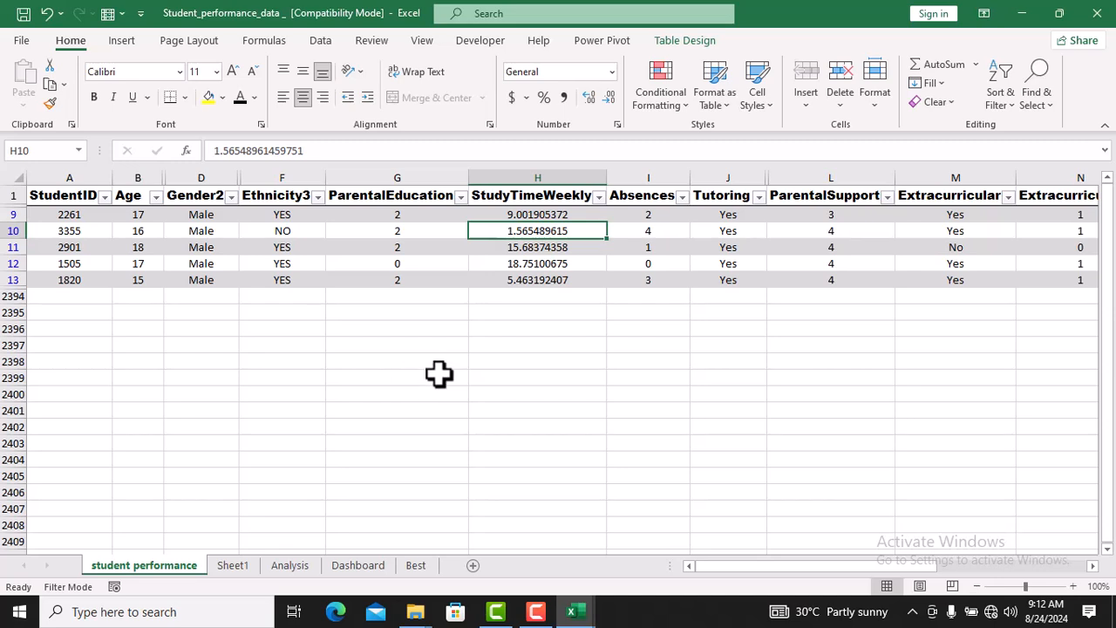
left_click(436, 363)
left_click(581, 368)
left_click(775, 358)
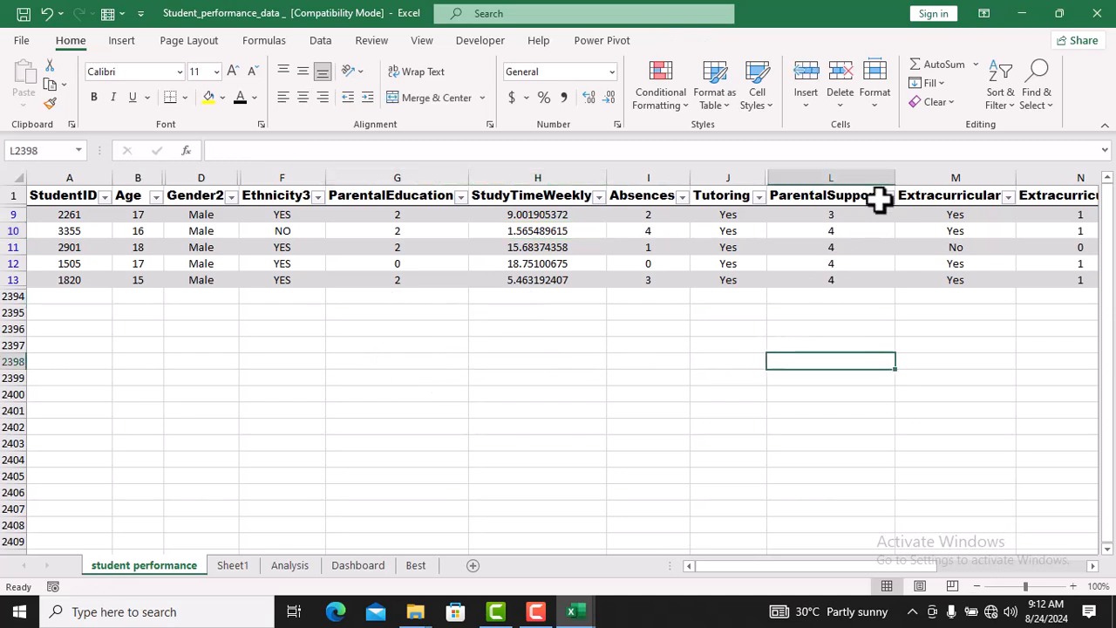
left_click(1042, 96)
left_click(620, 435)
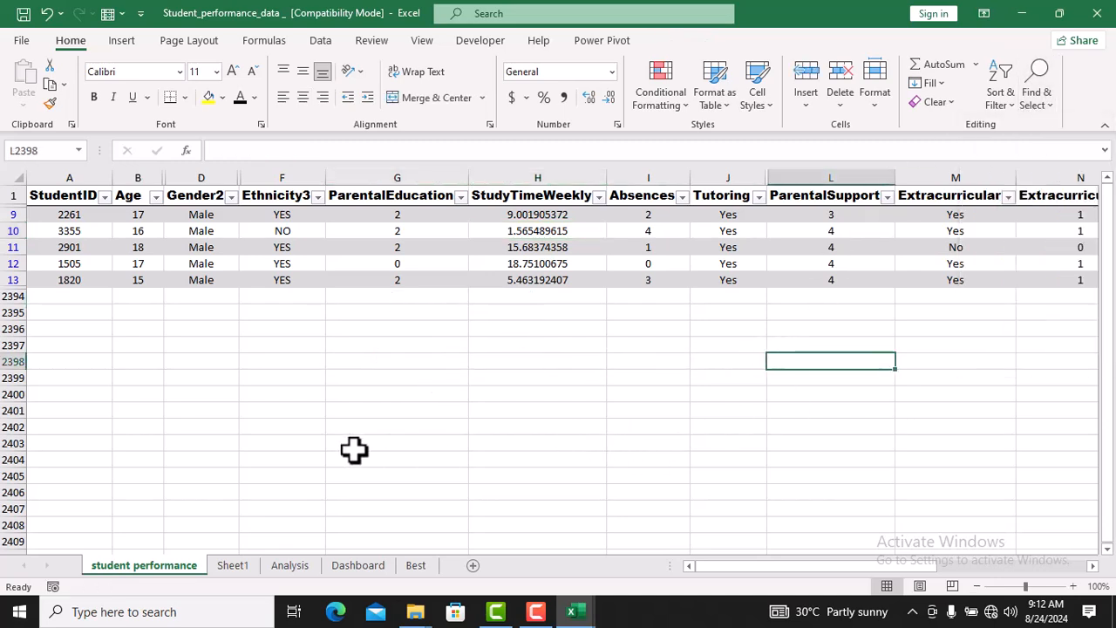
Switch to Sheet1 and look across its columns past column AE, returning to column A
left_click(233, 567)
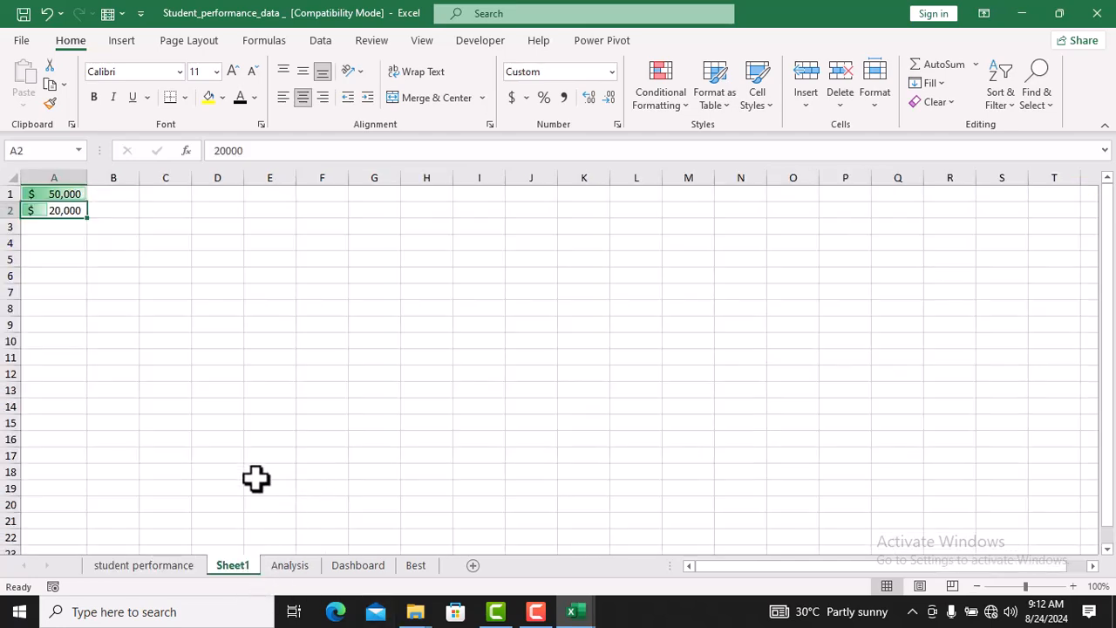
left_click(183, 567)
left_click(233, 567)
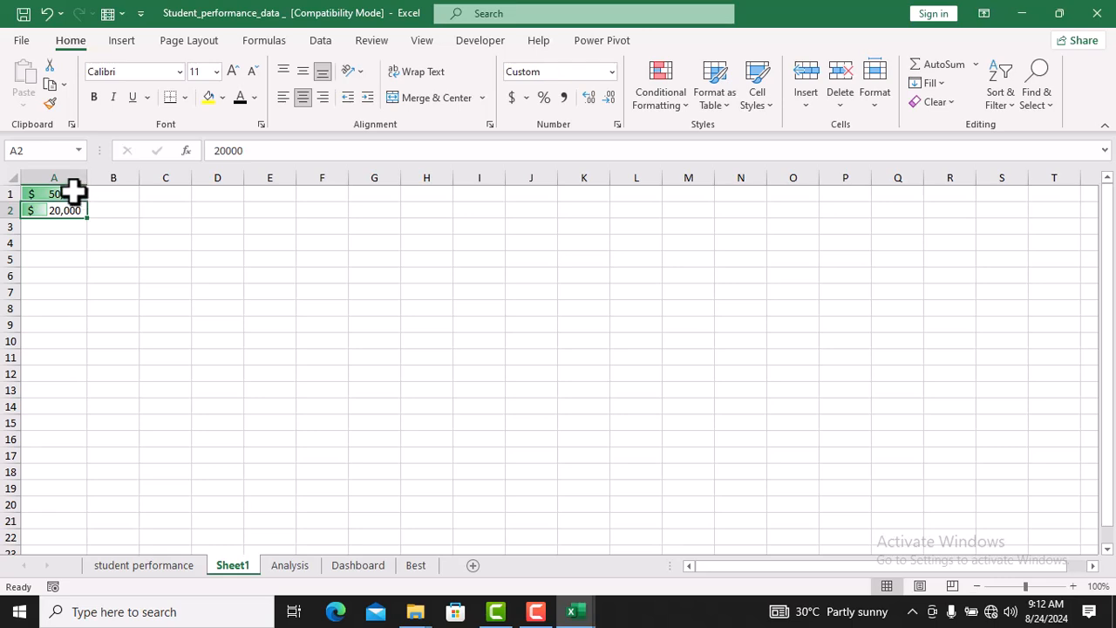
left_click(156, 197)
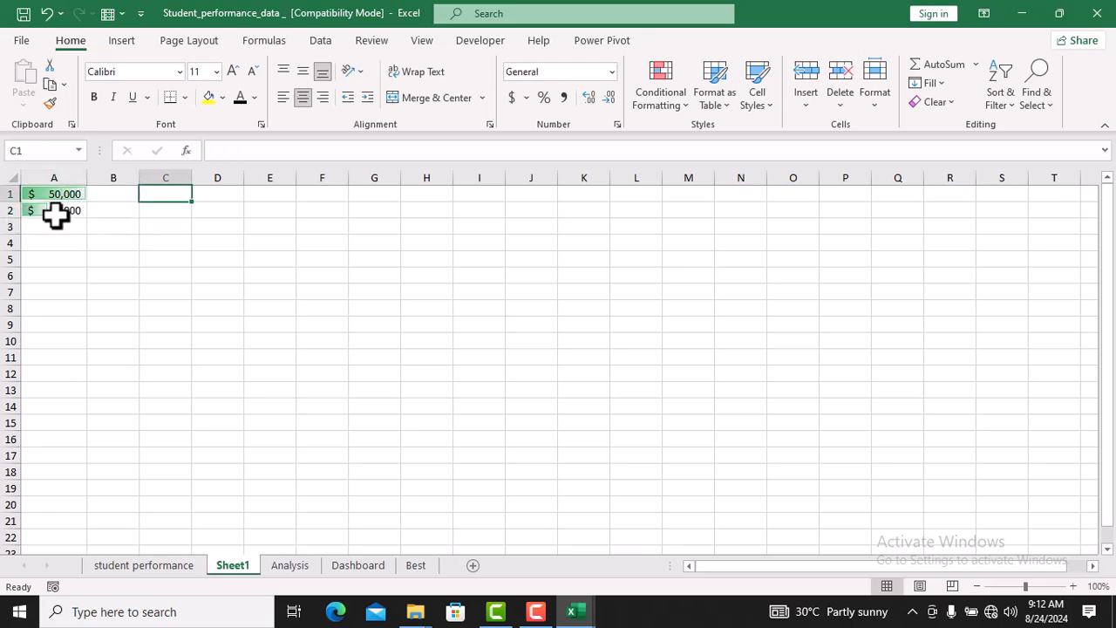
left_click(159, 274)
left_click(99, 328)
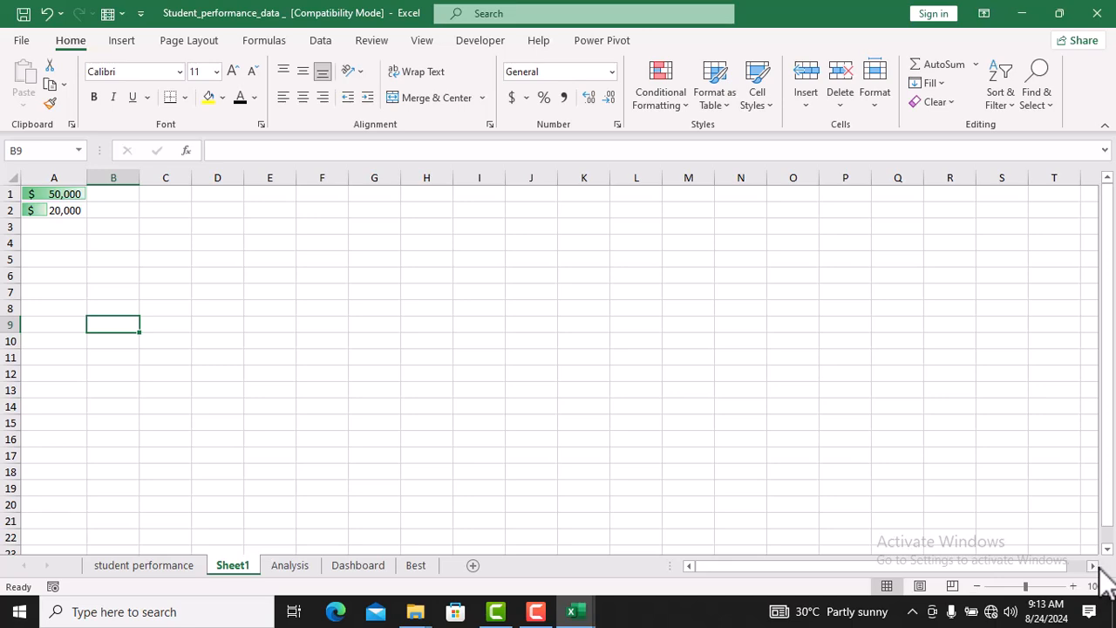
left_click_drag(1093, 566, 1093, 565)
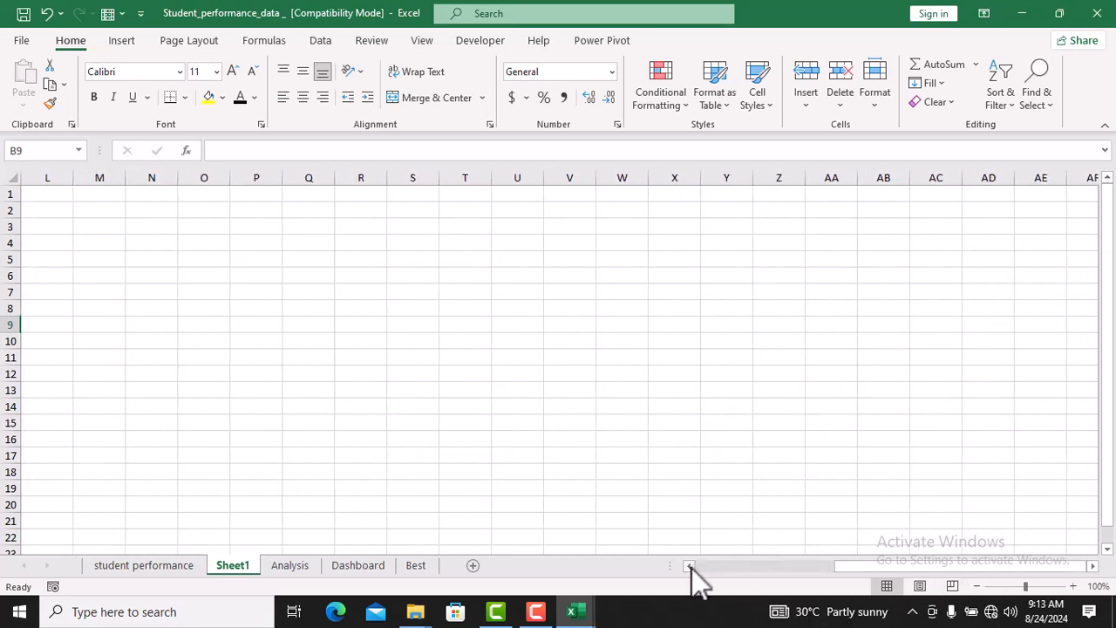
left_click_drag(689, 566, 689, 565)
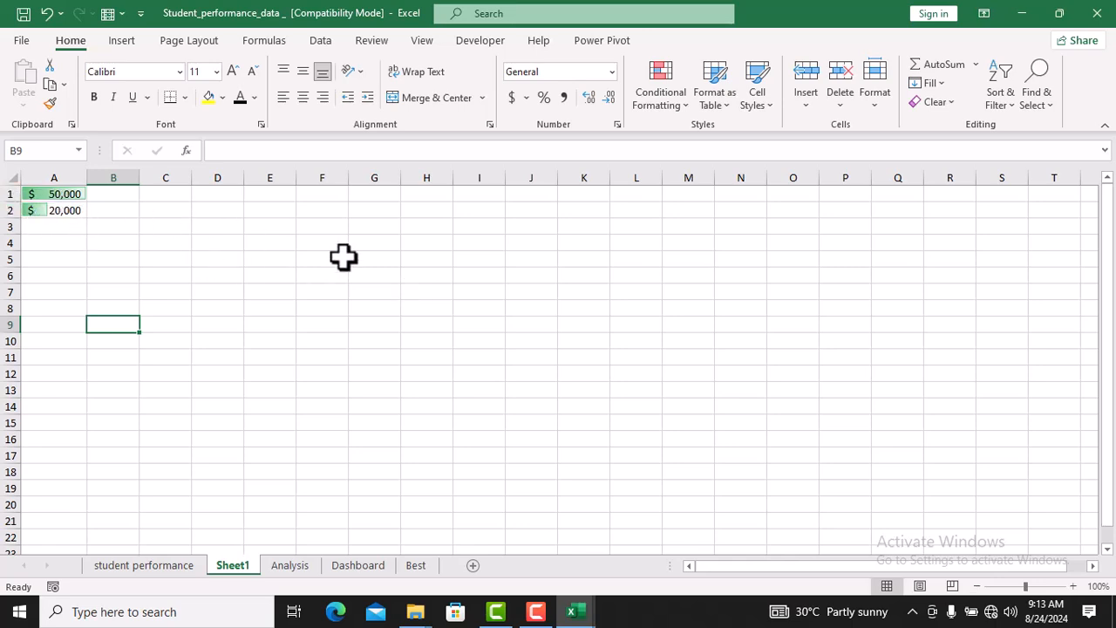
Move the active cell horizontally along row 3 of Sheet1 and back to examine how a row runs
left_click(226, 222)
key("Right")
key("Right")
key("Right")
key("Right")
key("Right")
key("Right")
key("Right")
key("Right")
key("Right")
key("Right")
key("Right")
key("Right")
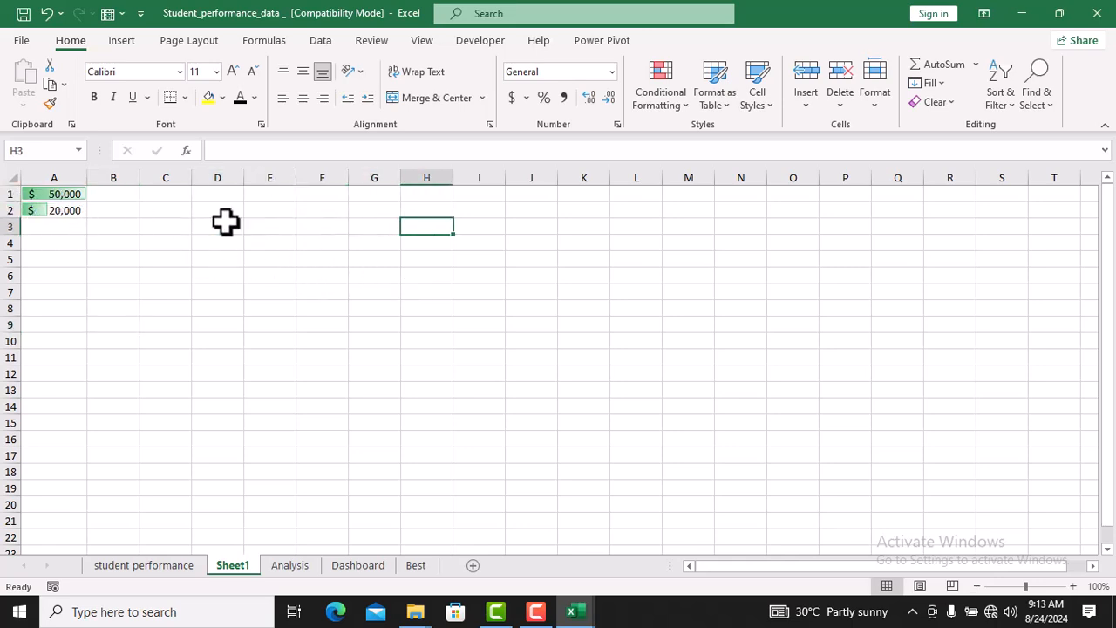
key("Left")
key("Left")
key("Left")
key("Left")
key("Left")
key("Left")
key("Left")
key("Left")
key("Left")
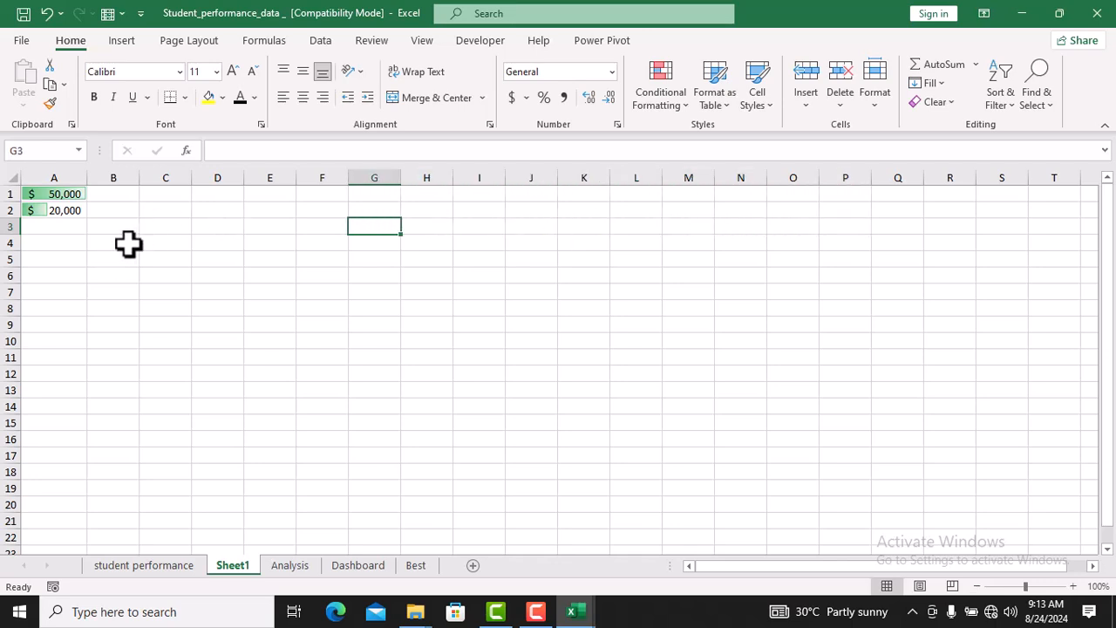
Move the active cell down column C from C1 to C20 to examine how a column runs
left_click(166, 193)
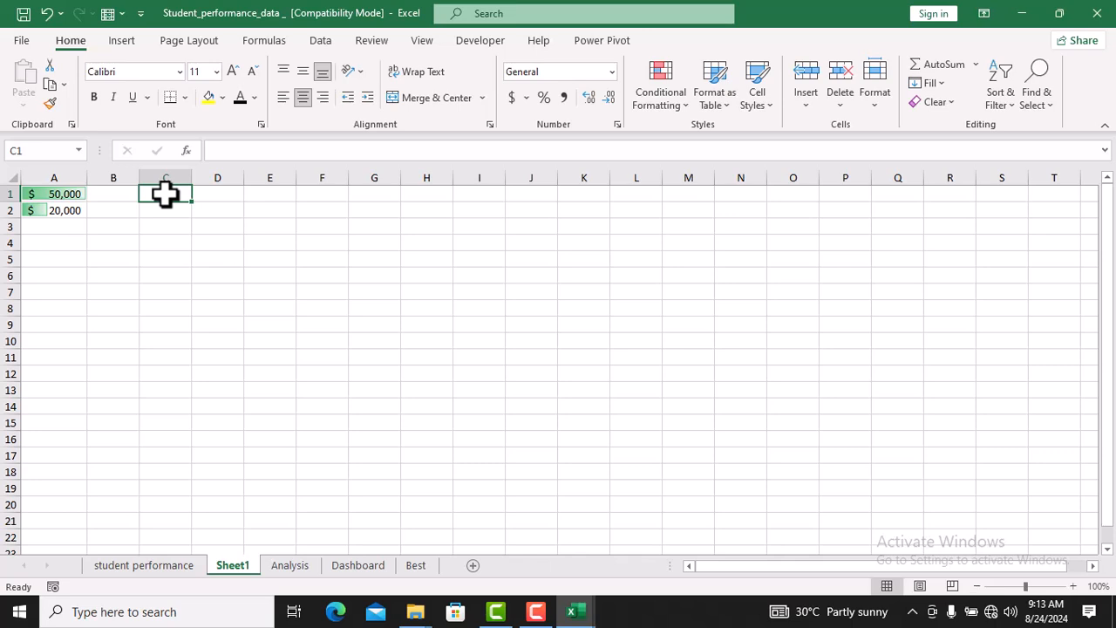
key("Down")
key("Down")
key("Down")
key("Down")
key("Down")
key("Down")
key("Down")
key("Down")
key("Down")
key("Down")
key("Down")
key("Down")
key("Down")
key("Down")
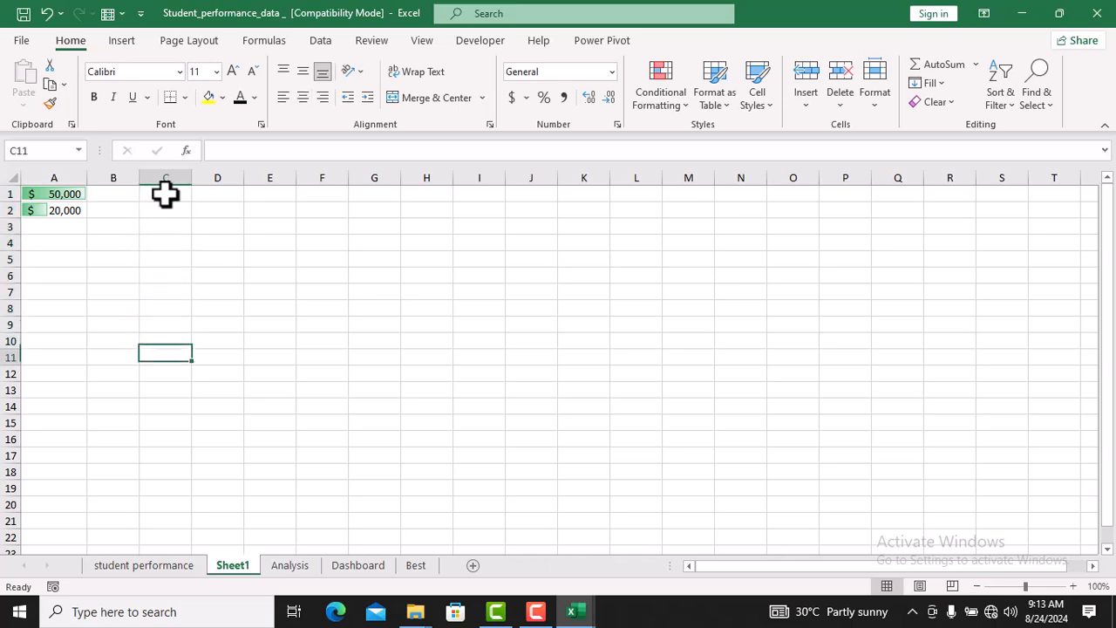
key("Down")
key("Down")
key("Down")
key("Down")
key("Down")
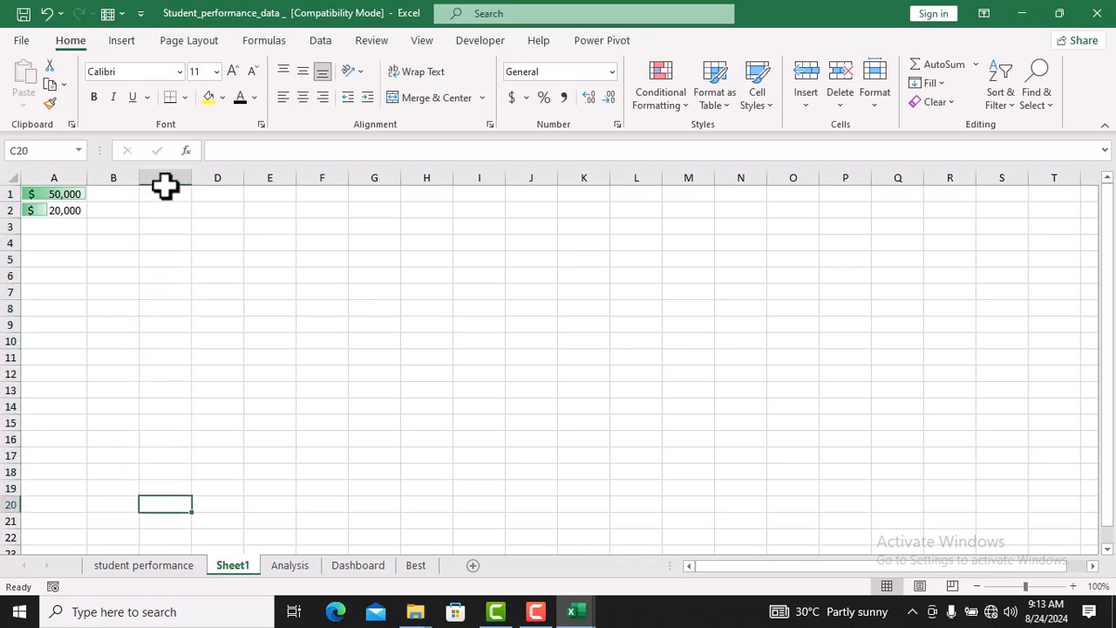
Compare the underlying contents of cells A1 and A2 with an empty cell using the formula bar
left_click(153, 262)
left_click(253, 245)
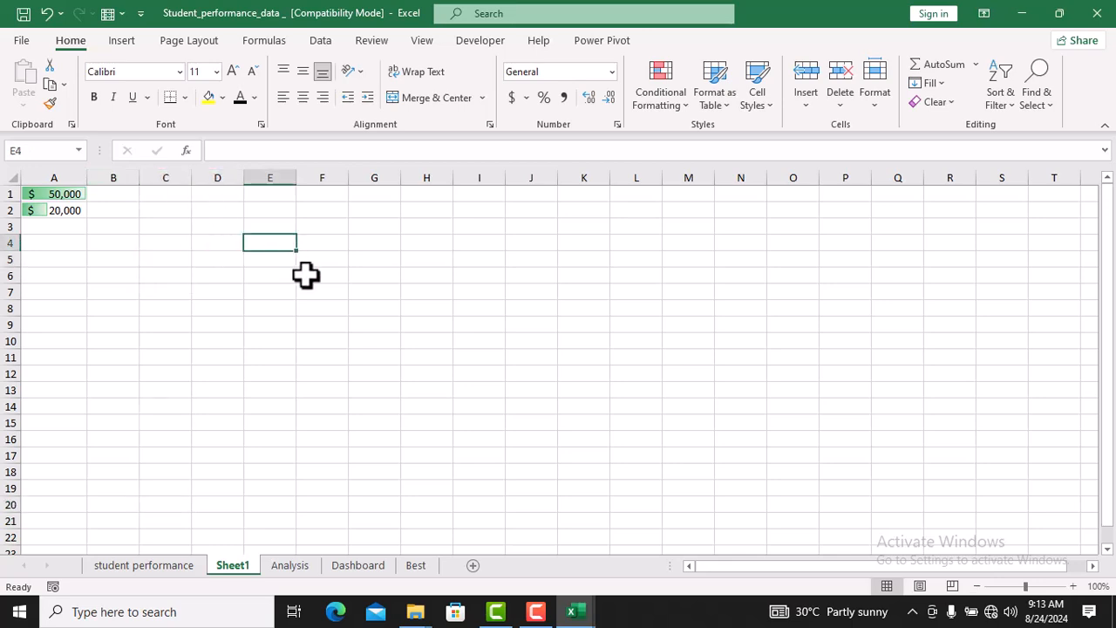
left_click(346, 244)
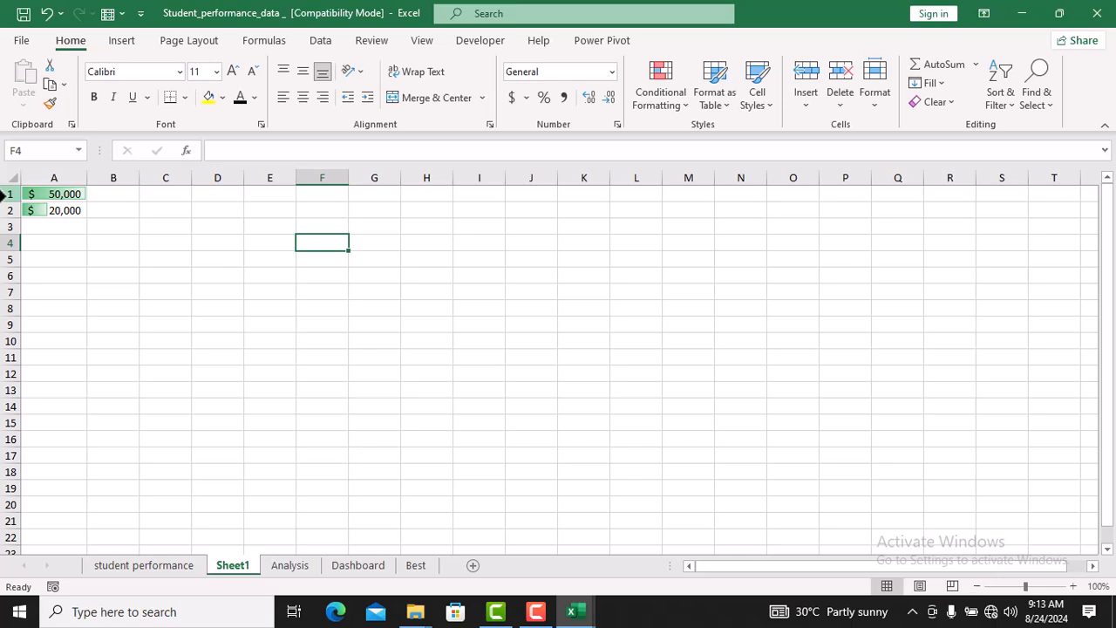
left_click(69, 193)
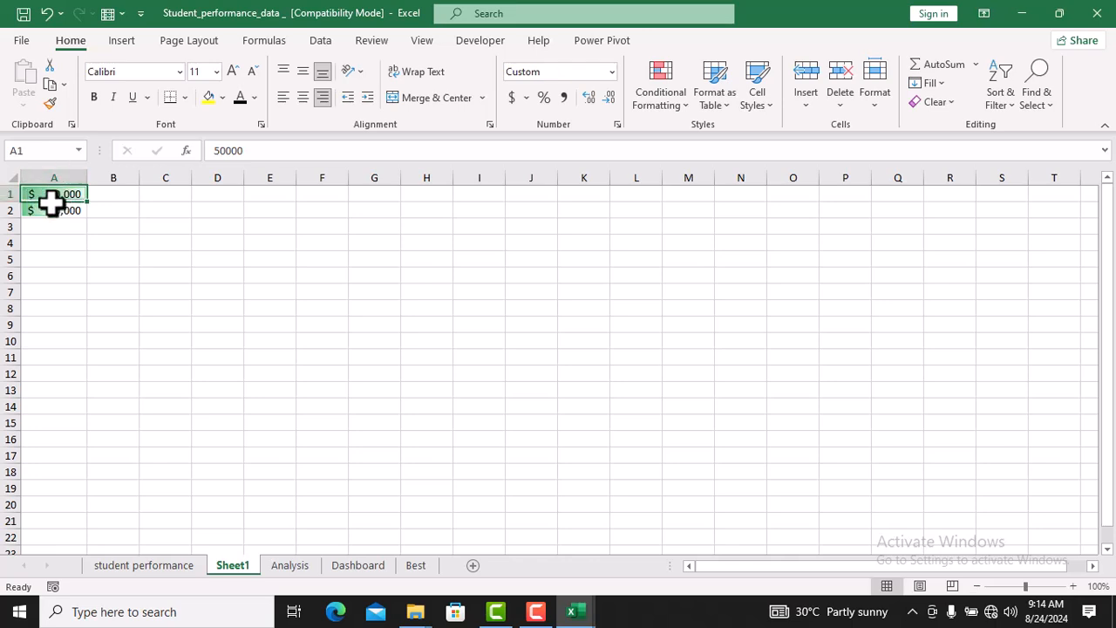
key("Return")
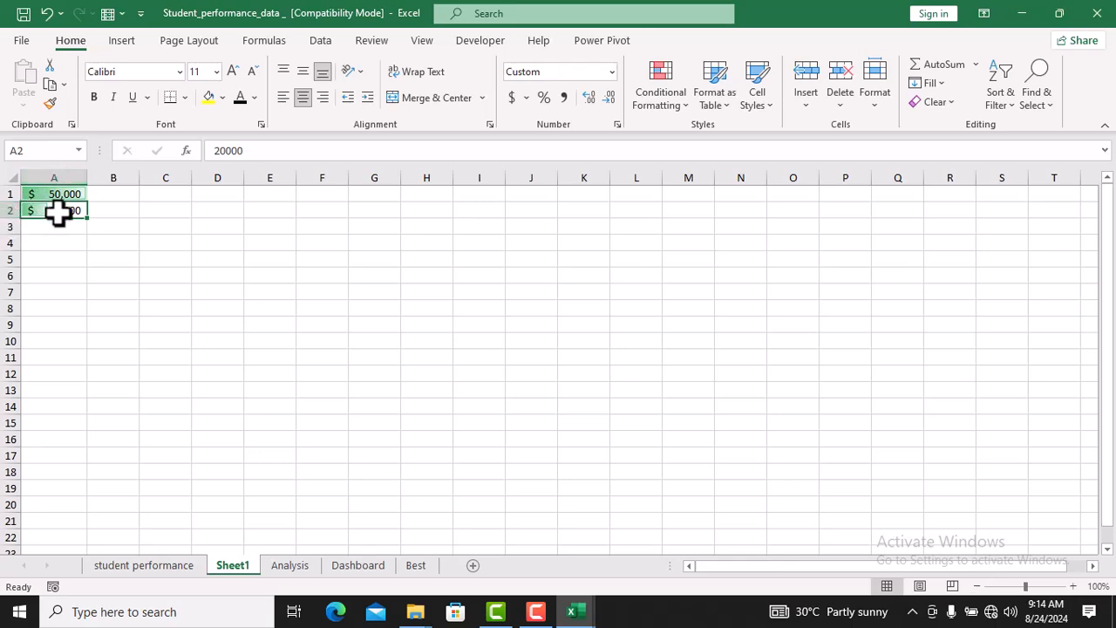
left_click(189, 257)
left_click(254, 152)
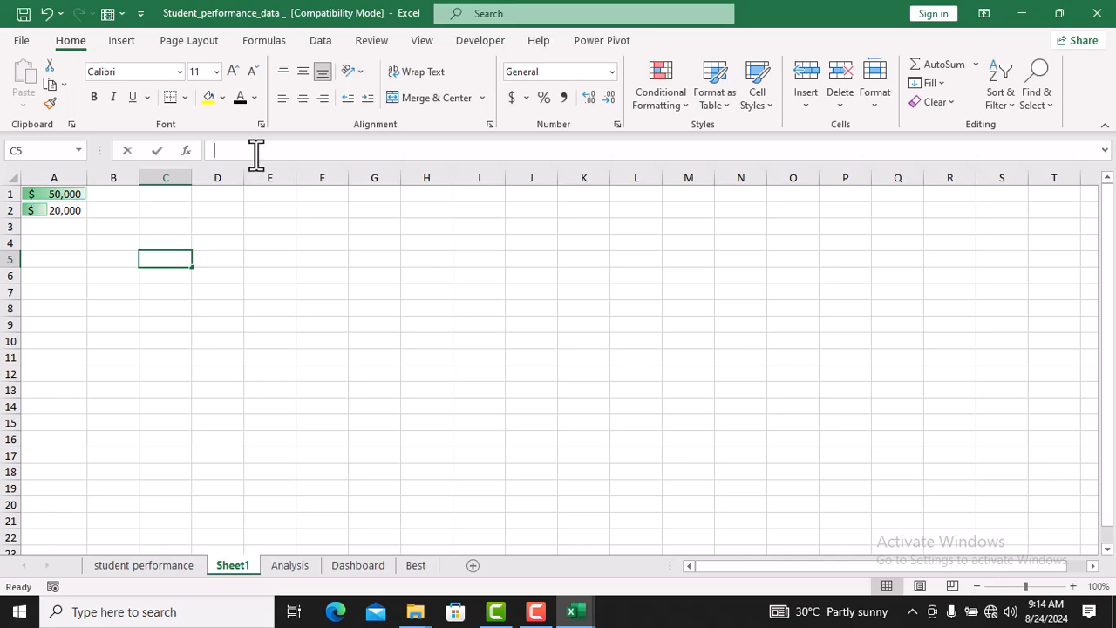
left_click(212, 357)
left_click(63, 195)
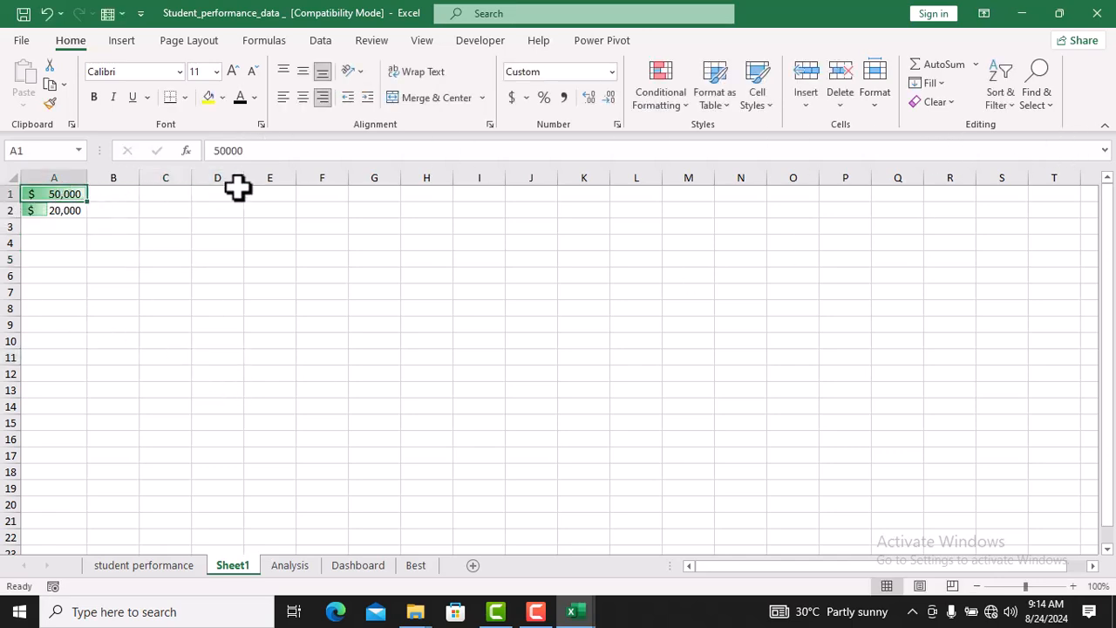
left_click(61, 212)
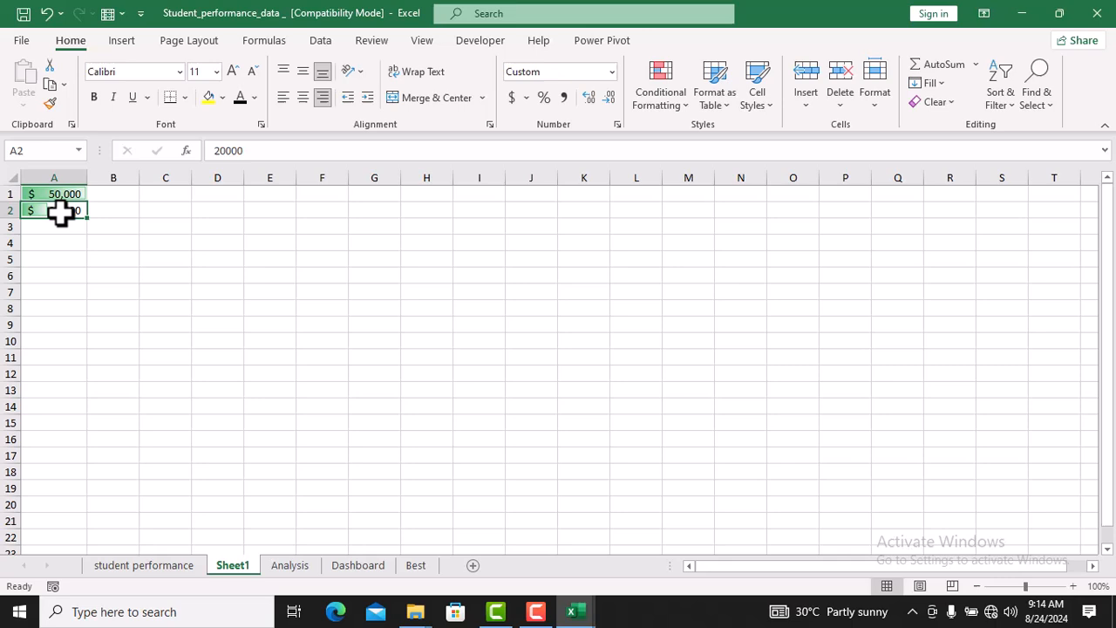
Examine the Insert Function list for Most Recently Used and All categories without inserting a function
left_click(186, 151)
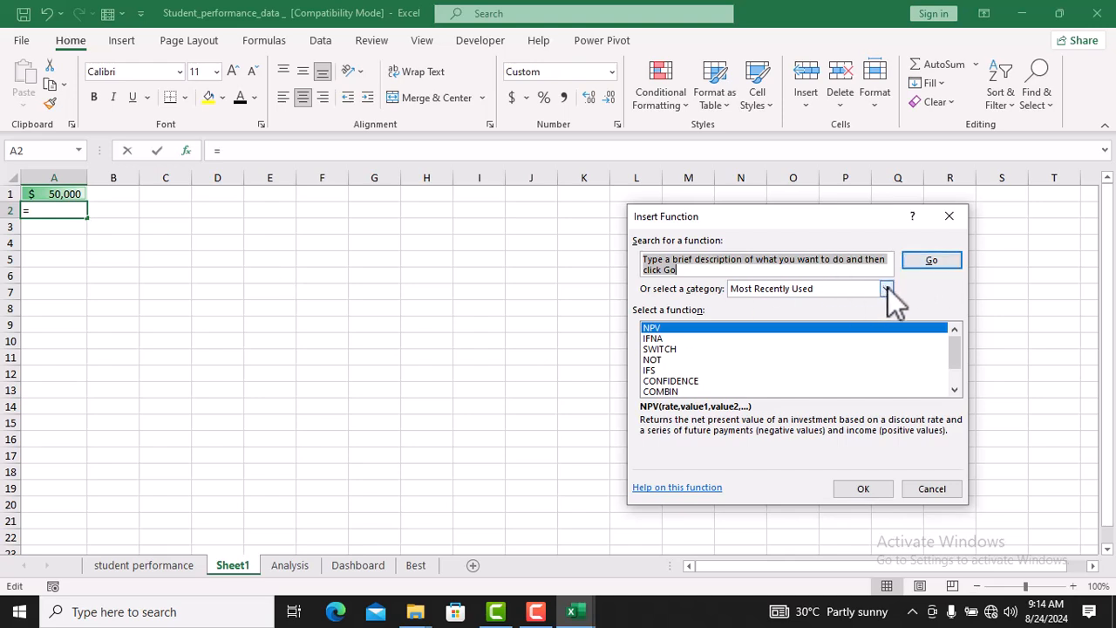
scroll(762, 375, "down", 1)
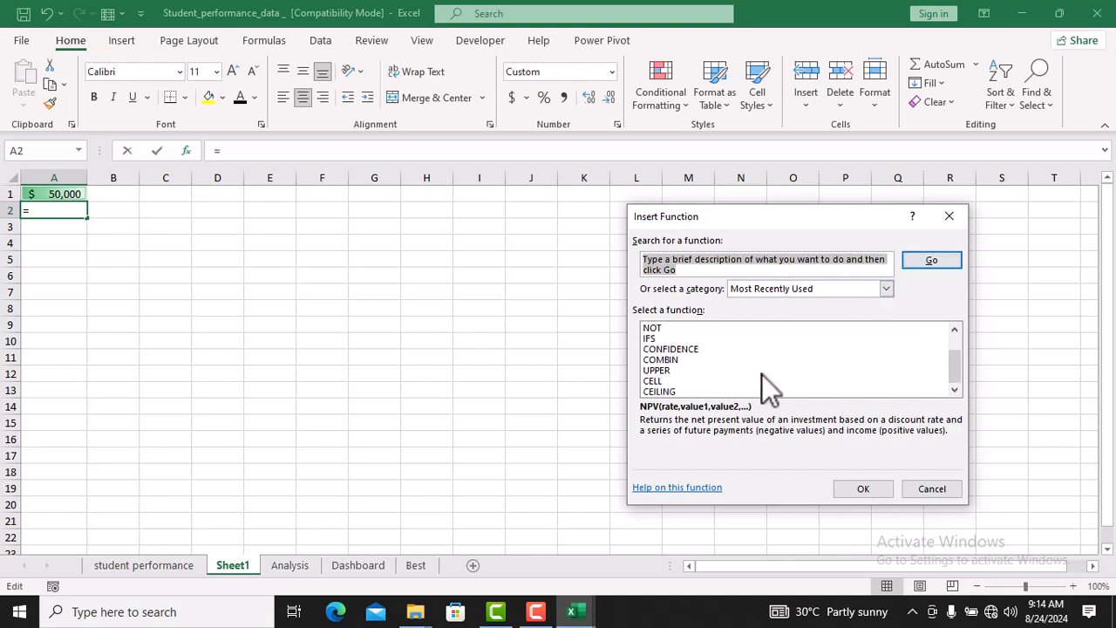
scroll(762, 374, "up", 1)
scroll(762, 375, "down", 1)
scroll(762, 375, "up", 1)
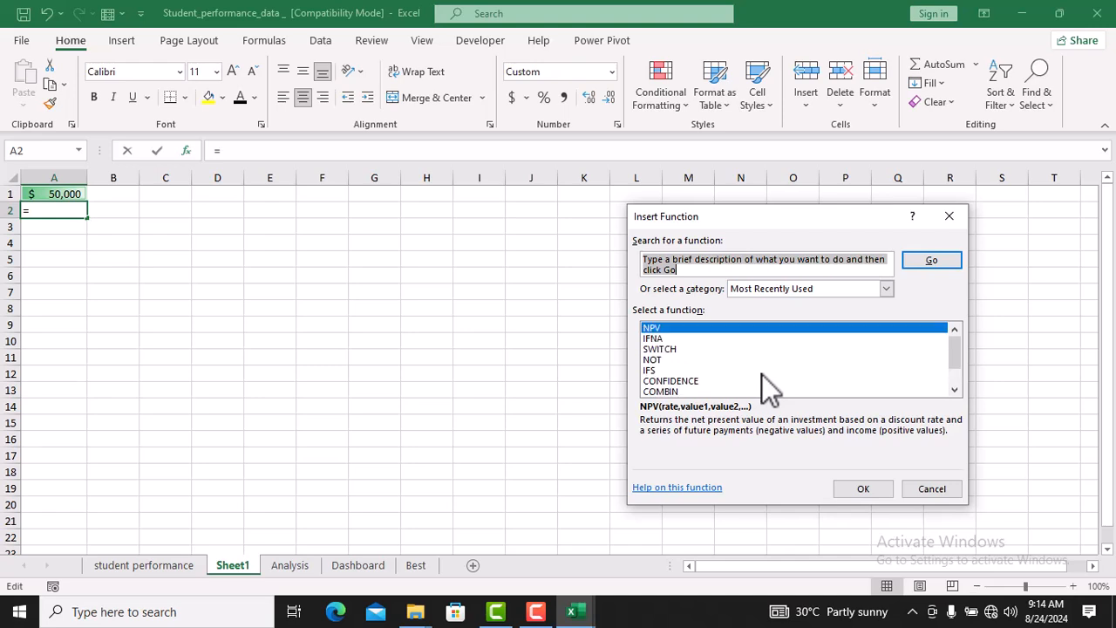
left_click(885, 289)
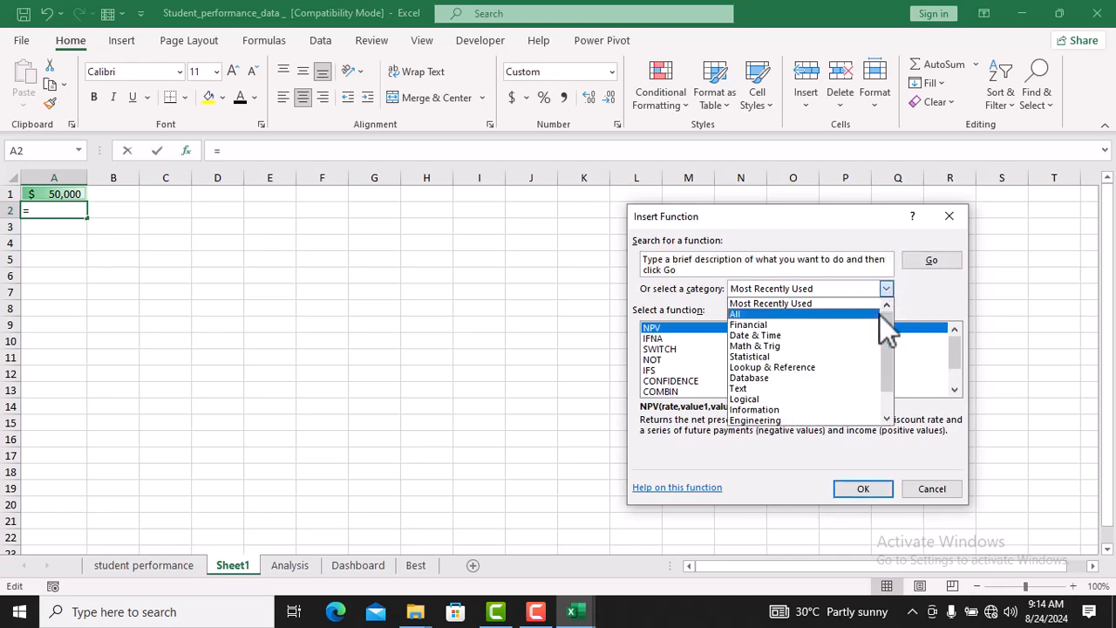
left_click(785, 313)
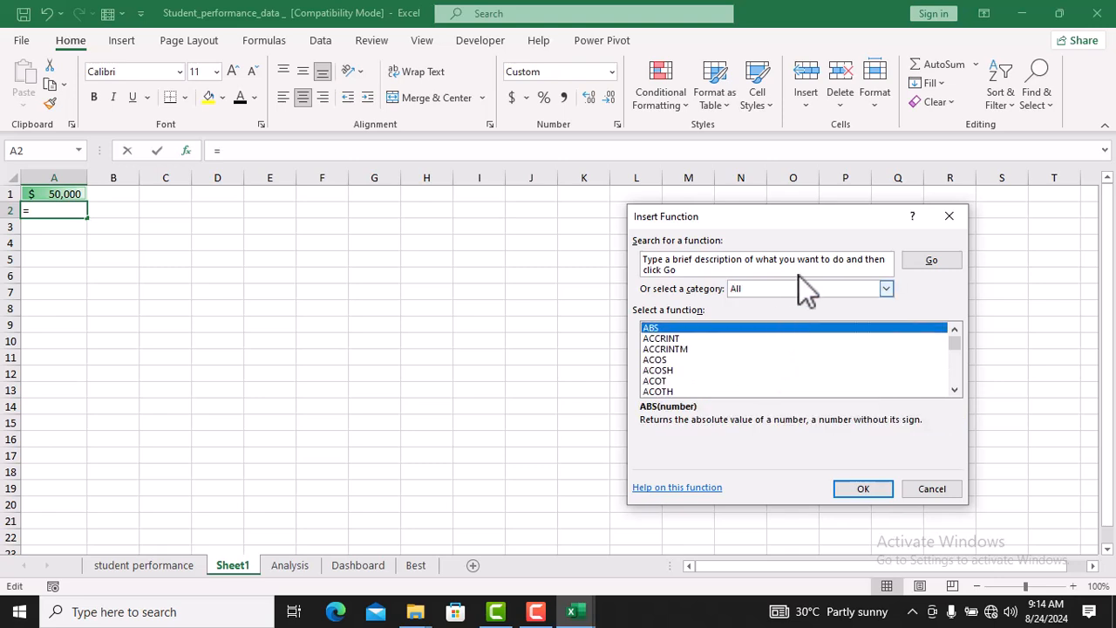
scroll(783, 361, "down", 9)
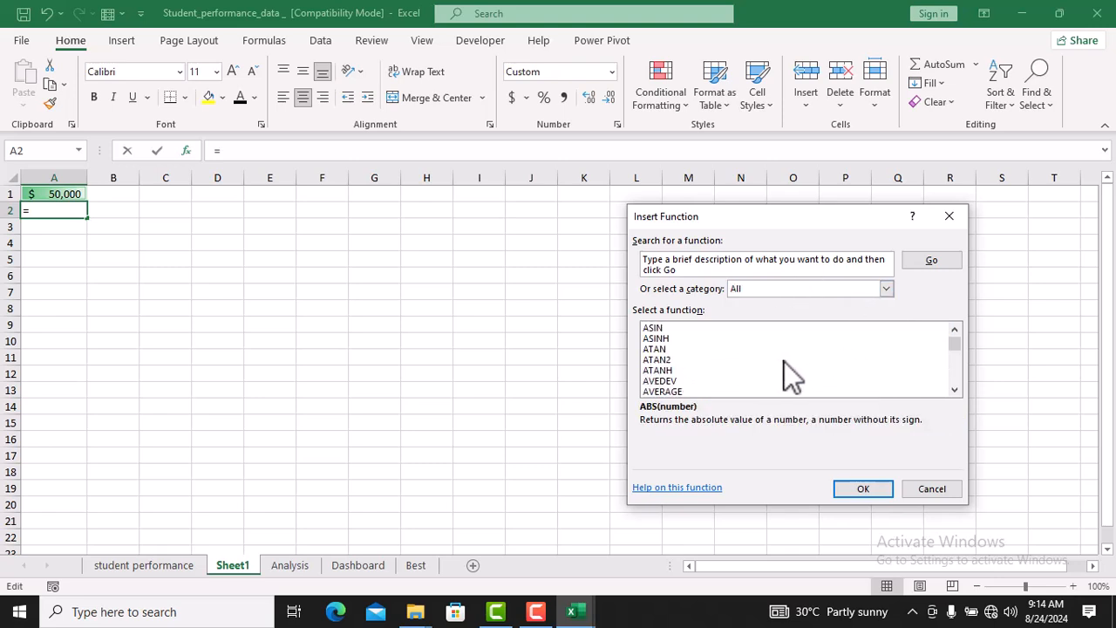
scroll(784, 363, "up", 3)
scroll(783, 360, "up", 5)
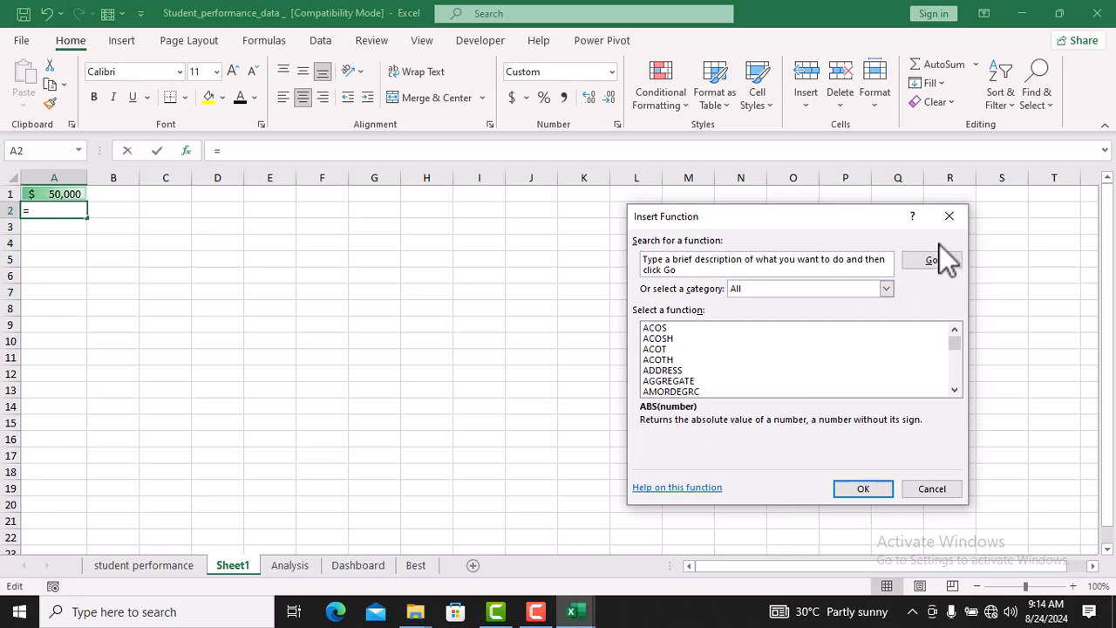
left_click(949, 217)
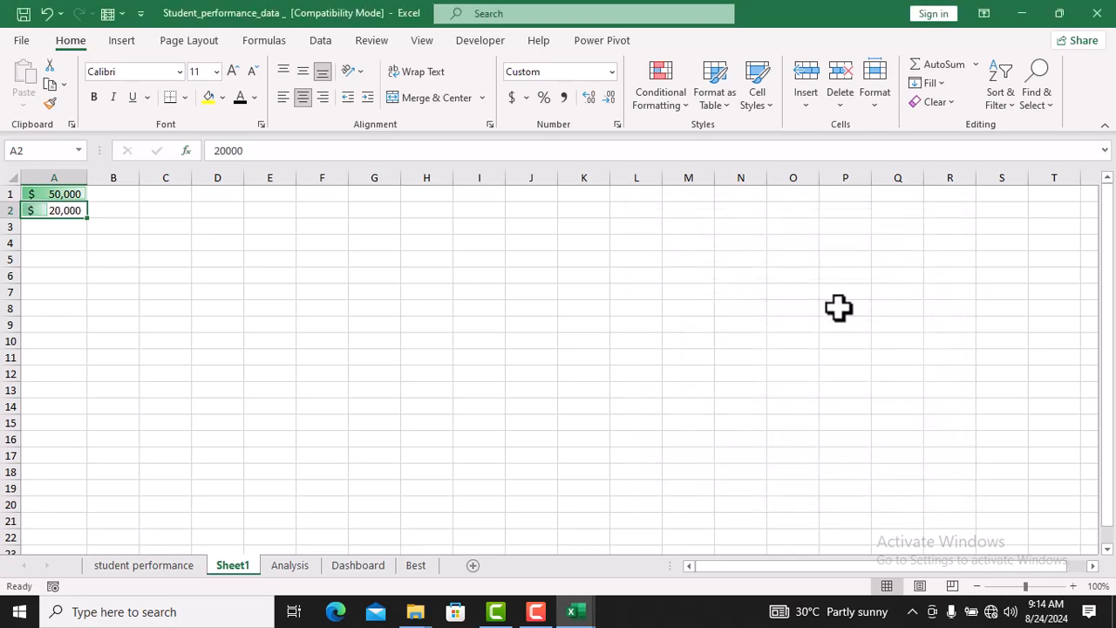
Examine the AutoSum, Recently Used and Financial functions in the Function Library without inserting any
left_click(265, 42)
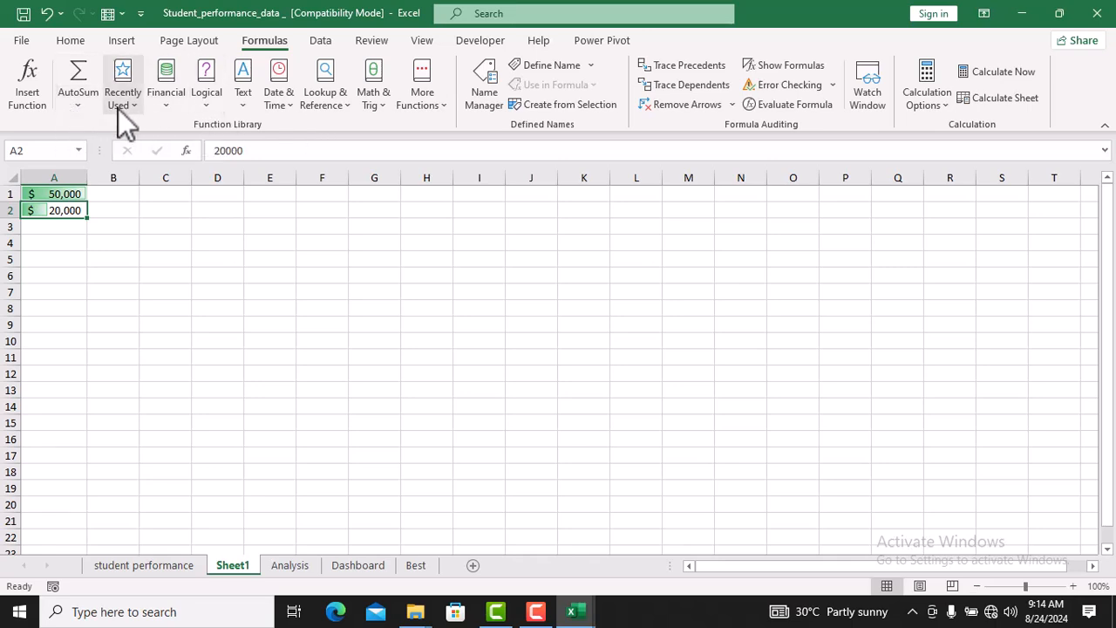
left_click(86, 109)
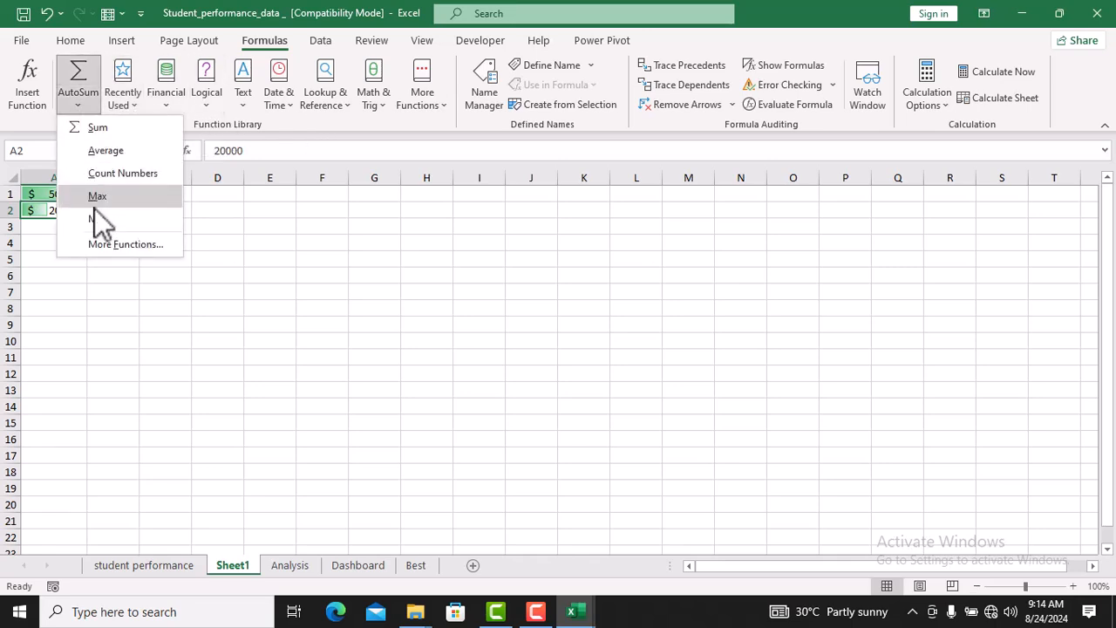
left_click(148, 151)
left_click(139, 100)
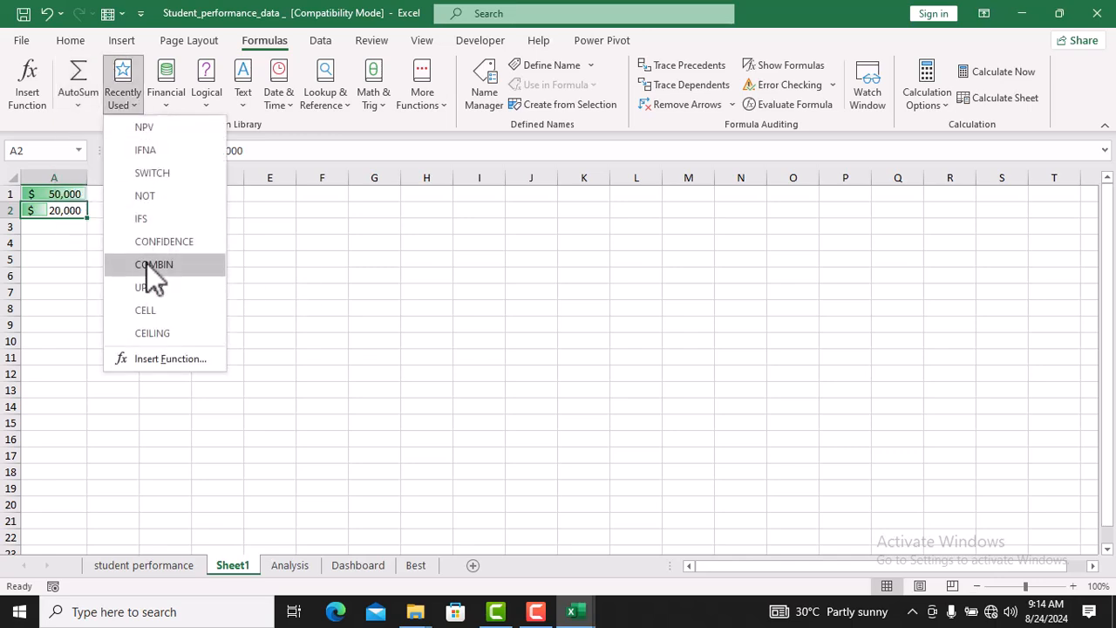
left_click(193, 129)
left_click(171, 100)
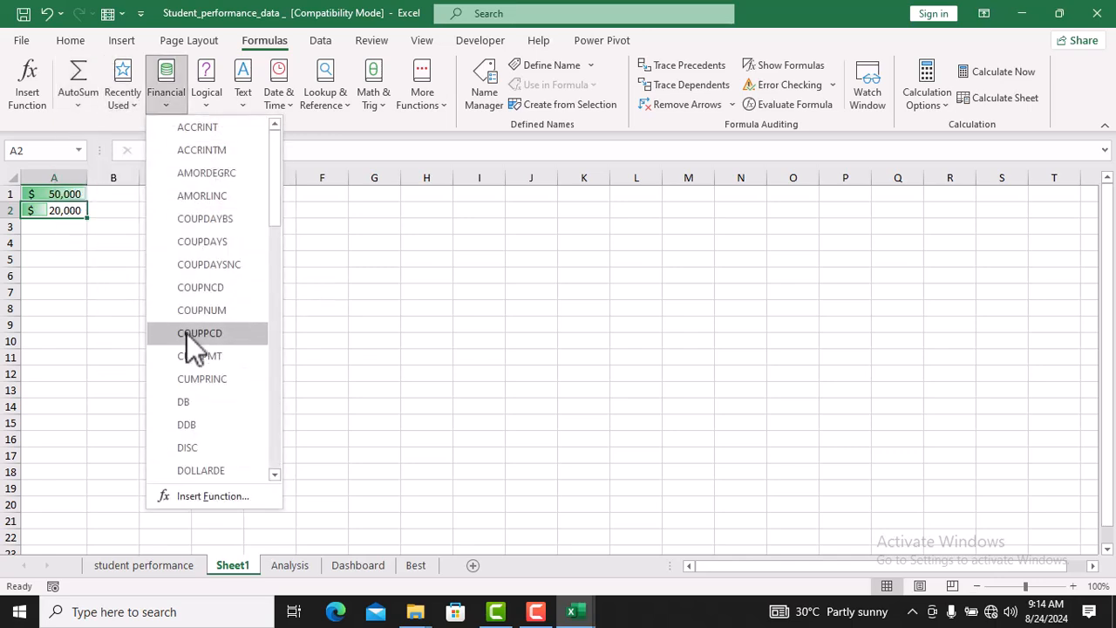
scroll(221, 342, "down", 10)
scroll(223, 344, "down", 3)
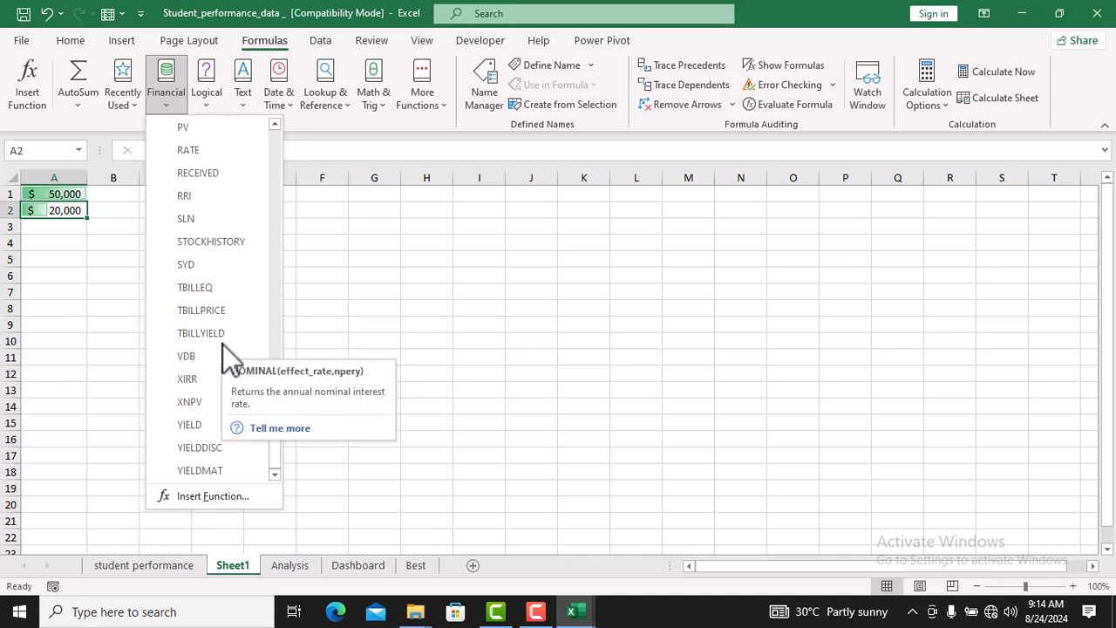
scroll(223, 344, "up", 12)
scroll(222, 344, "up", 2)
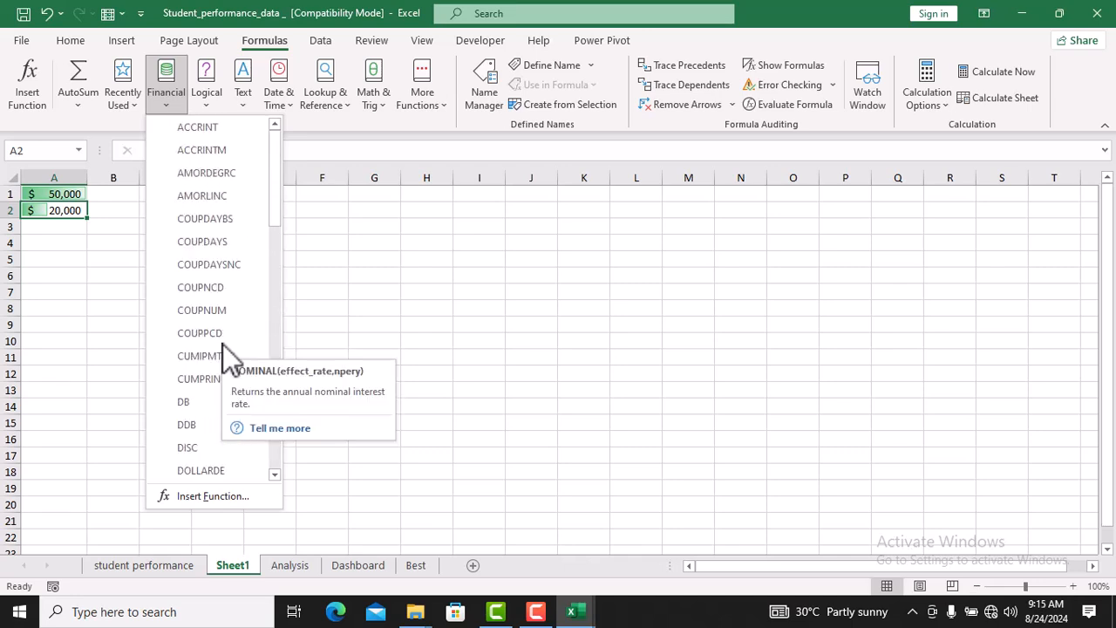
left_click(361, 280)
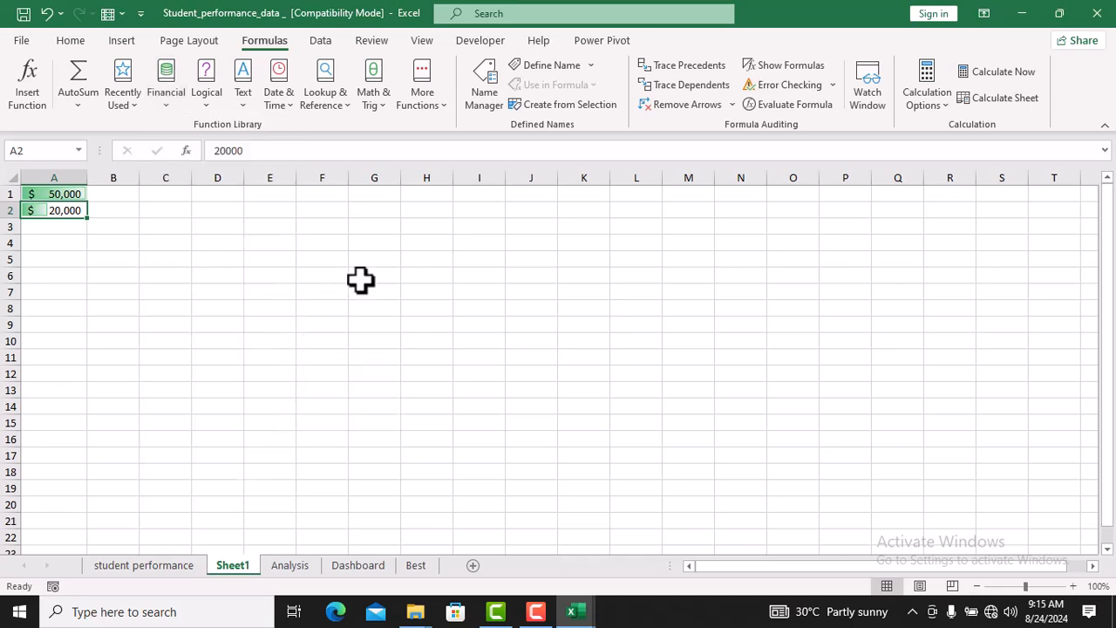
Examine the Logical, Text, Date & Time and Lookup & Reference categories of the Function Library without inserting a function
left_click(208, 103)
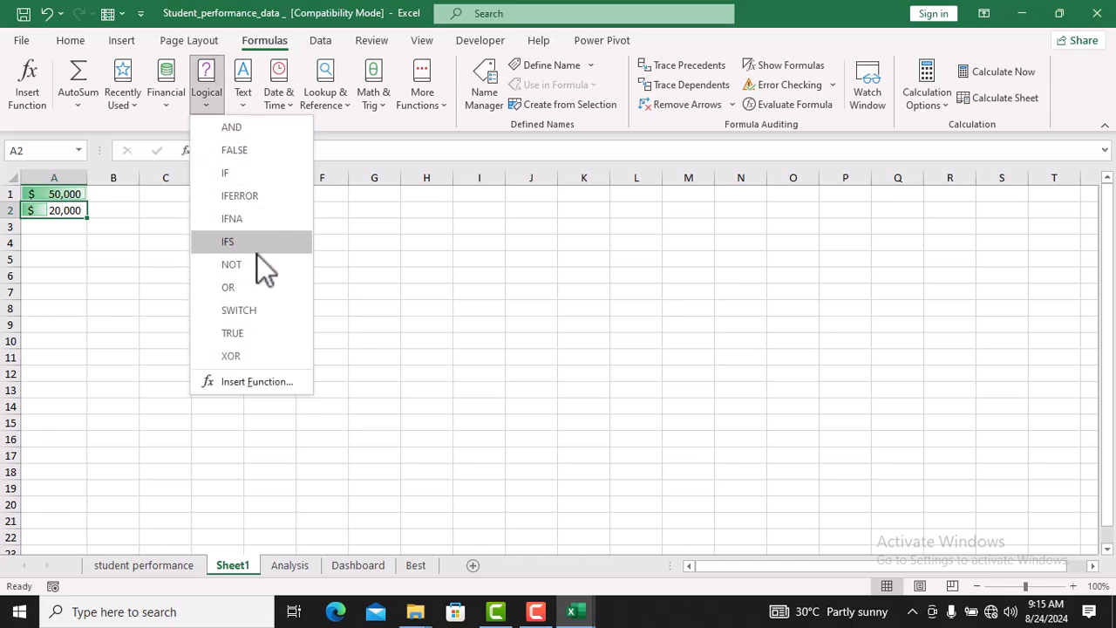
left_click(432, 346)
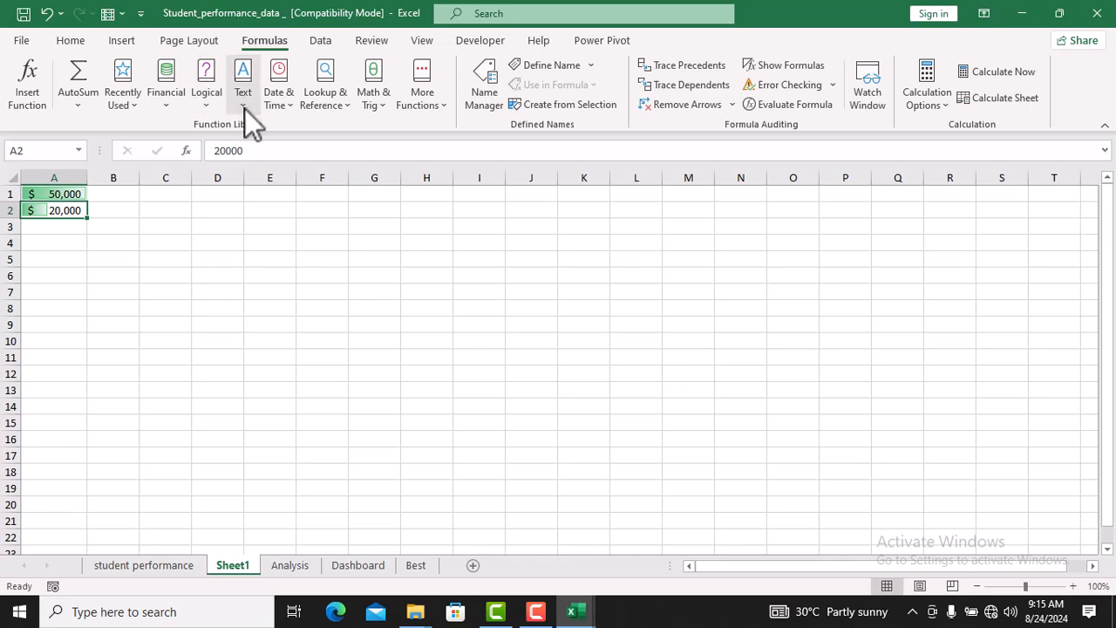
left_click(244, 108)
left_click(293, 107)
left_click(346, 102)
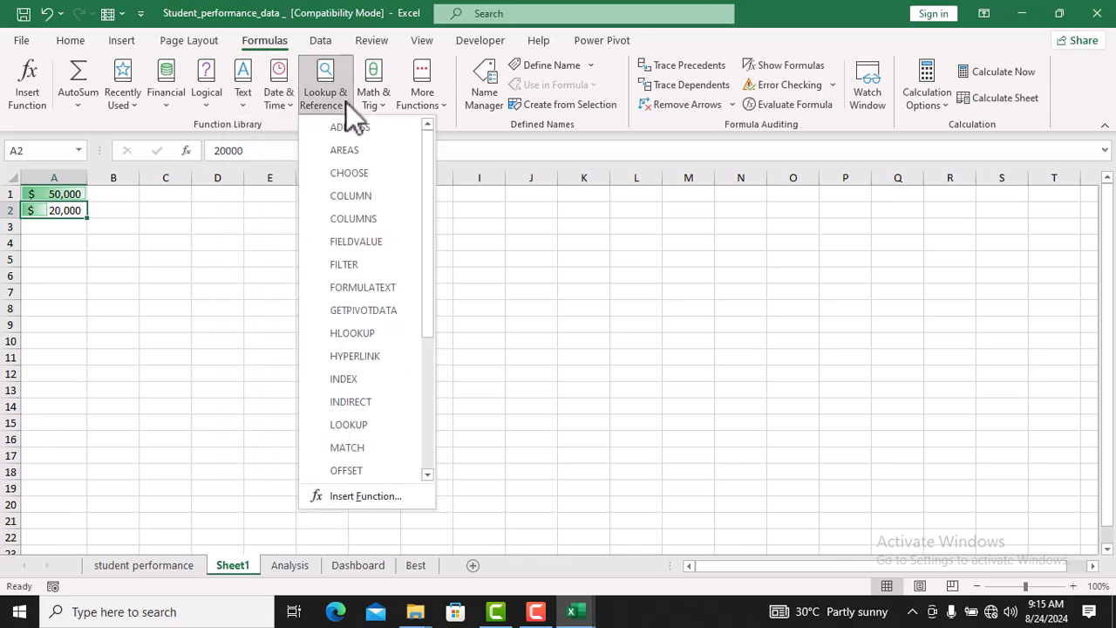
left_click(587, 257)
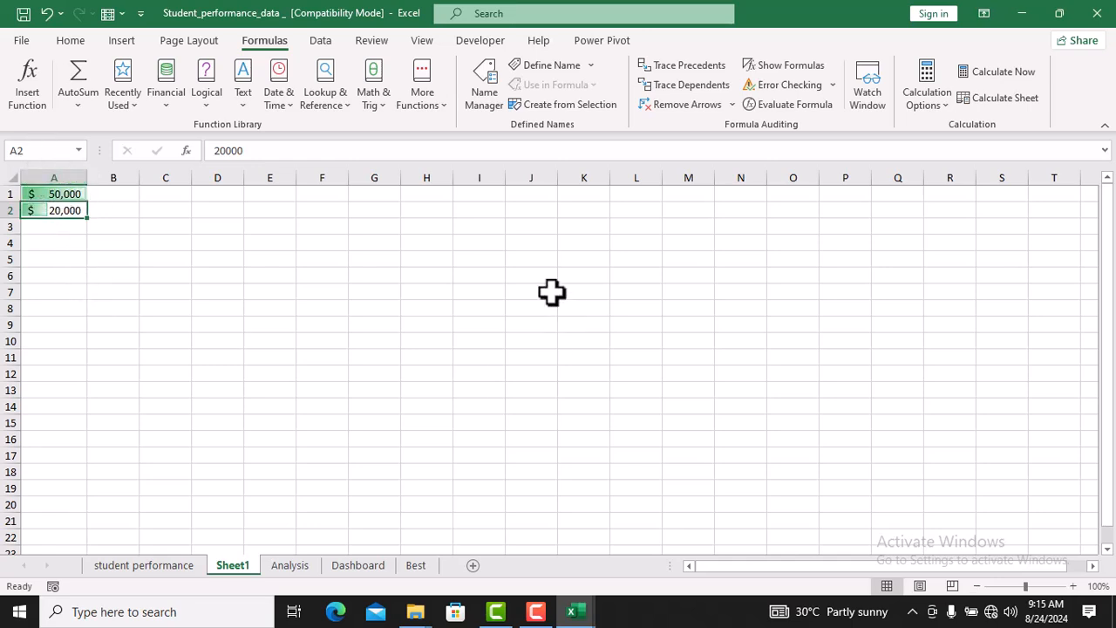
Compare the cell references and contents of A1 and A2 with those of empty cells such as H6, D7 and B5
left_click(436, 272)
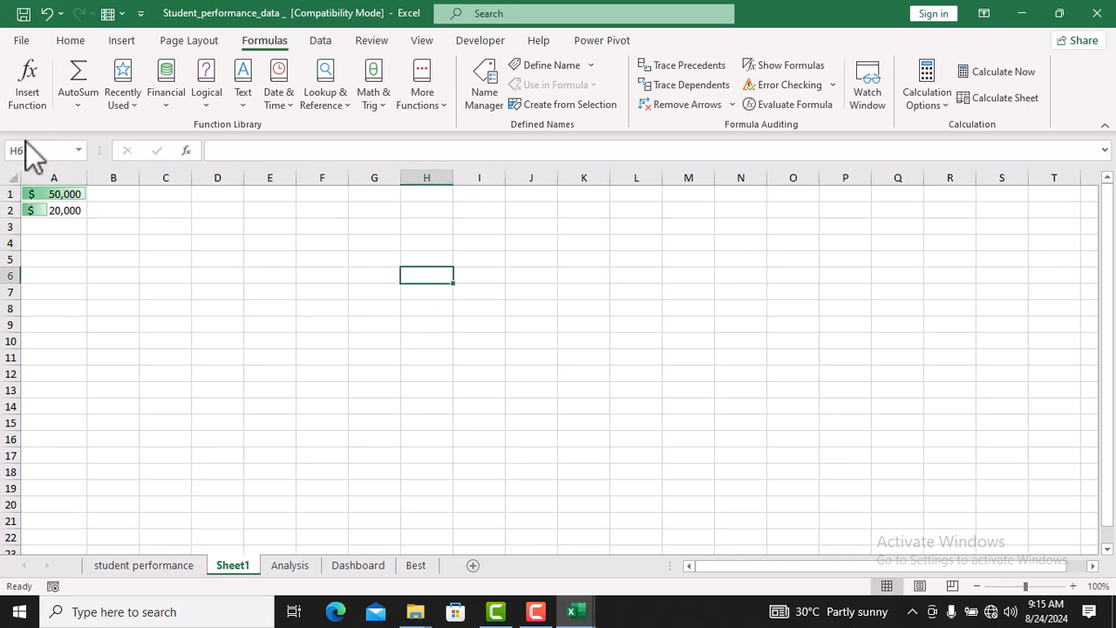
left_click(234, 292)
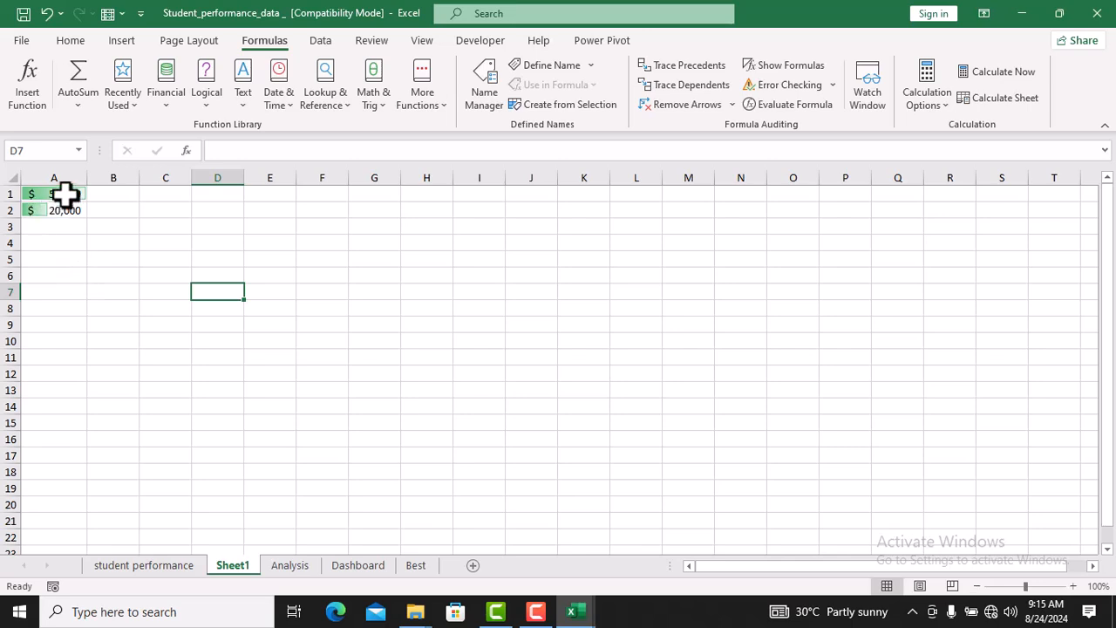
left_click(66, 194)
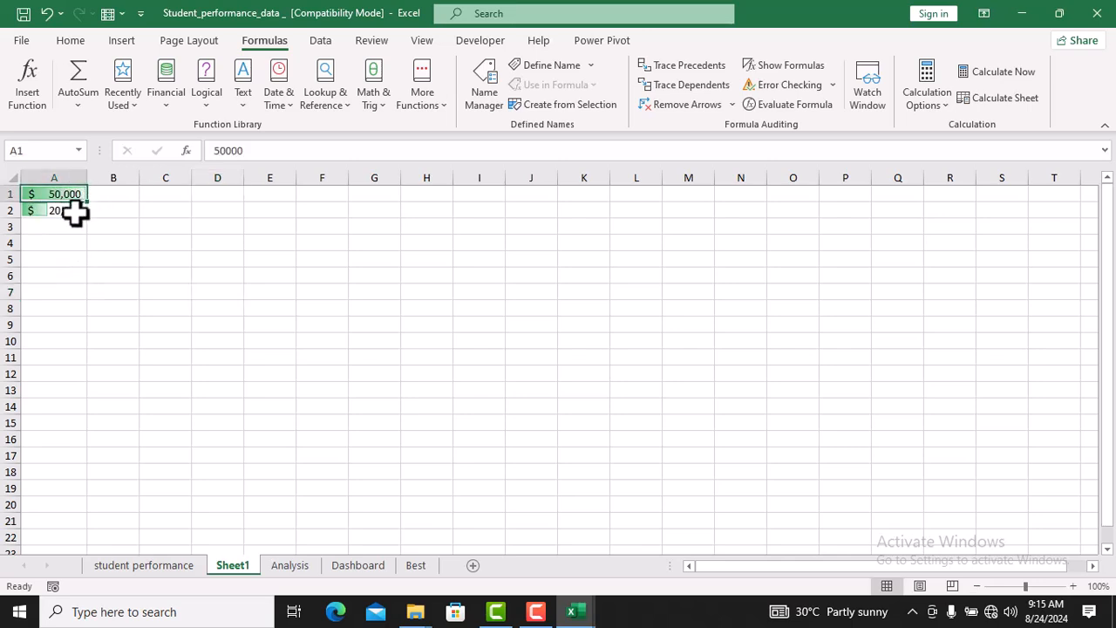
left_click(64, 212)
left_click(63, 197)
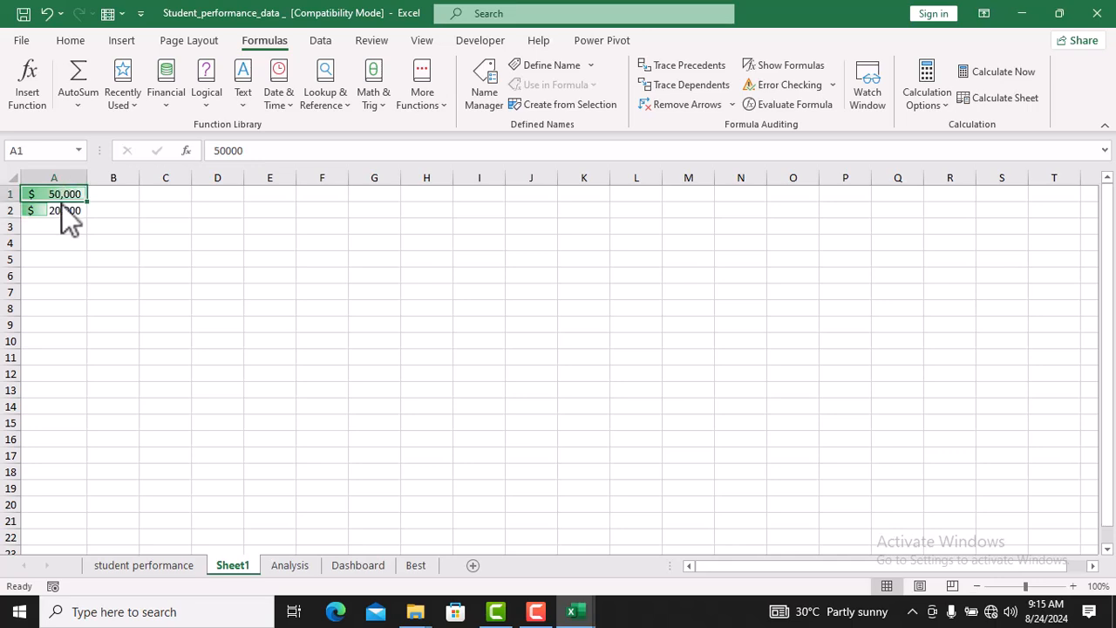
left_click(63, 211)
left_click(62, 197)
left_click(62, 211)
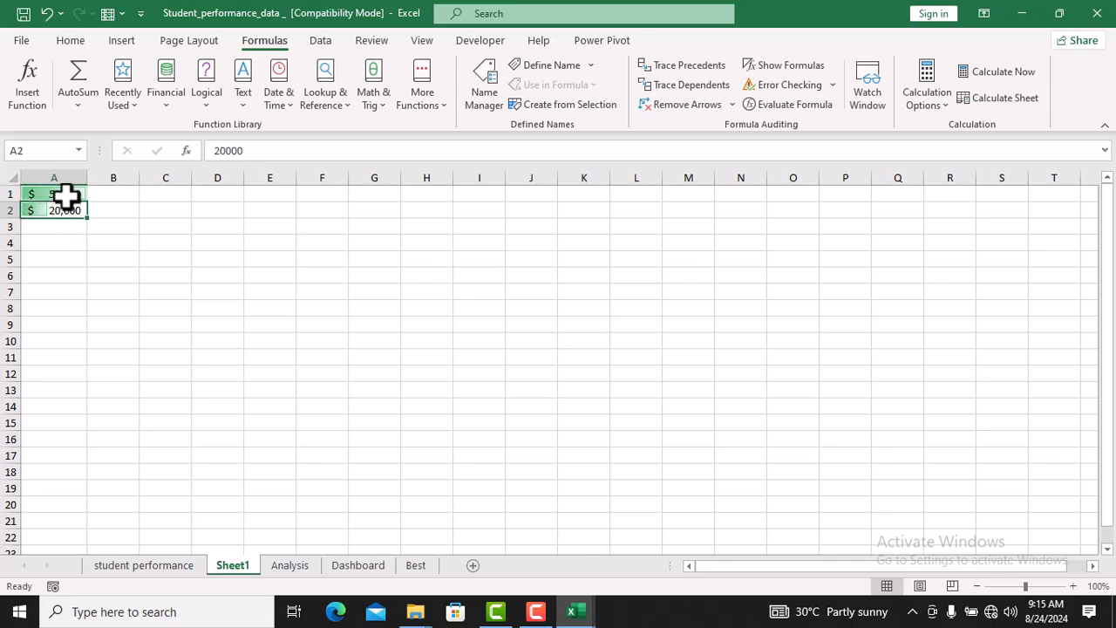
left_click(65, 195)
left_click(66, 210)
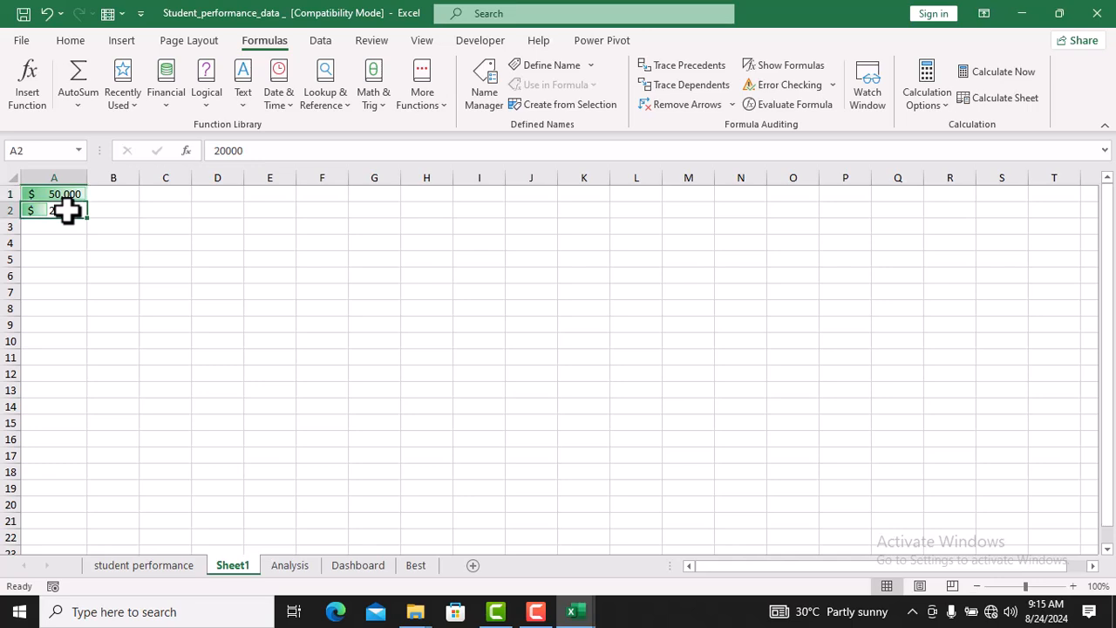
left_click(110, 192)
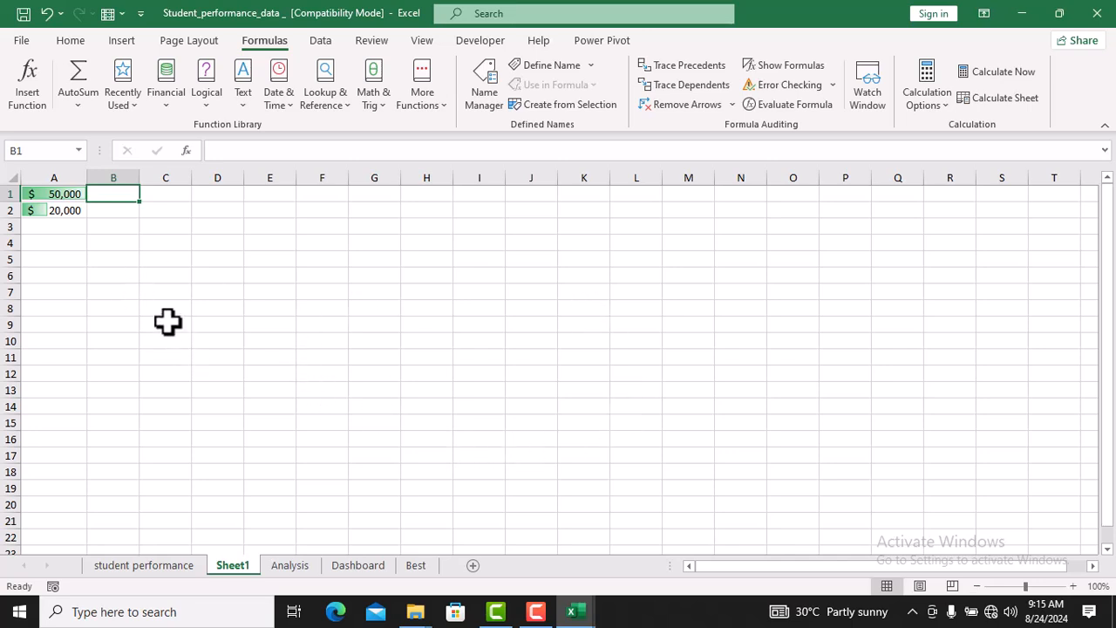
left_click(114, 256)
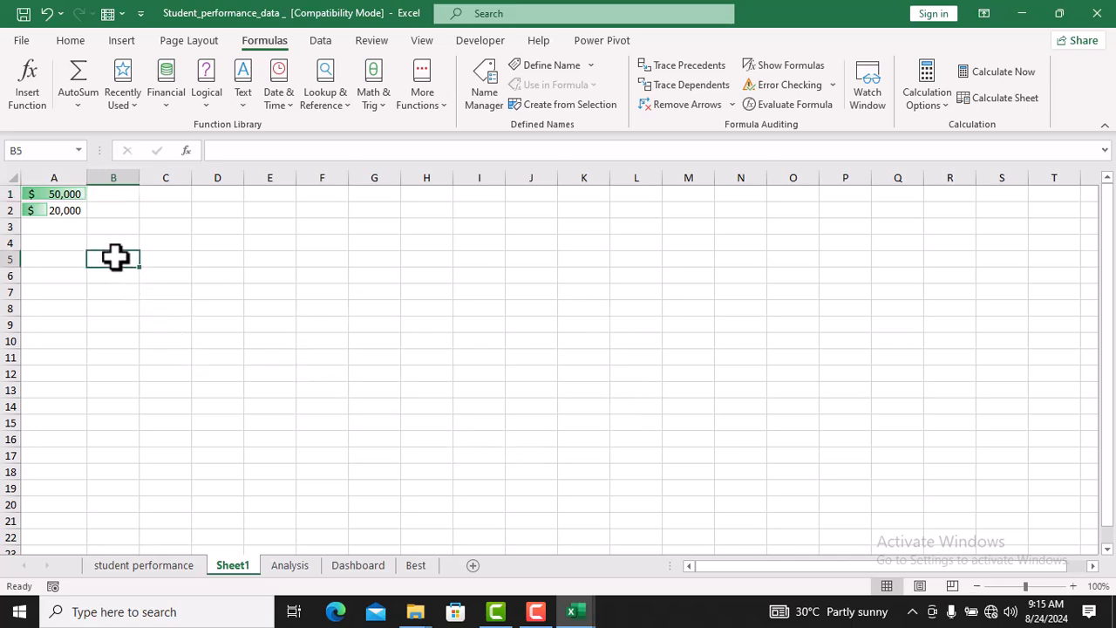
Enter 30000 in cell E5 and clear the entry again
left_click(266, 258)
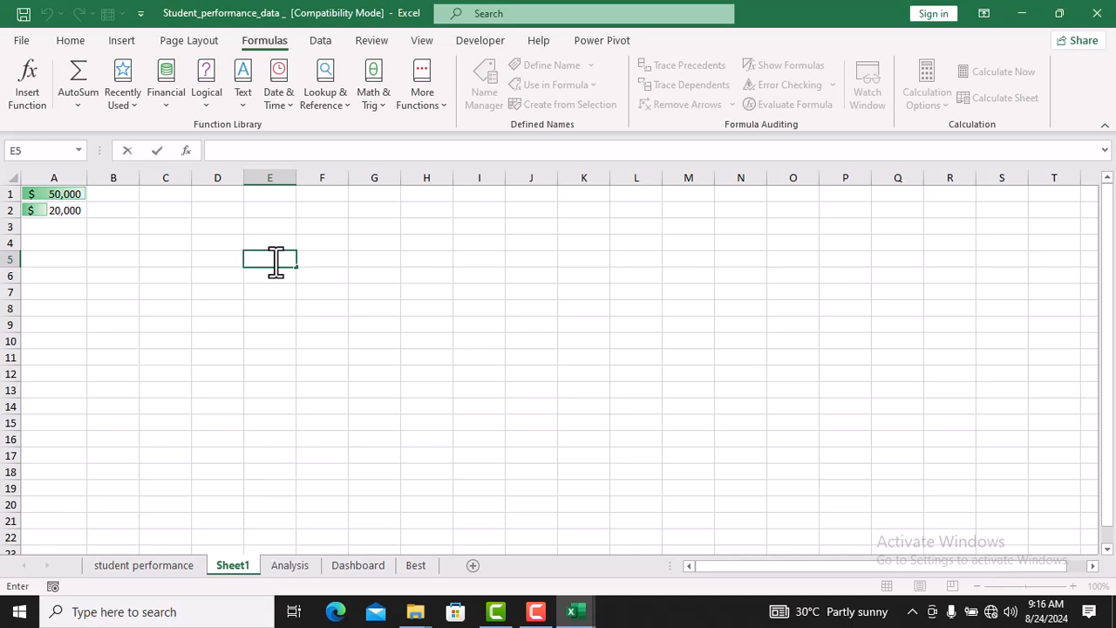
type("30000")
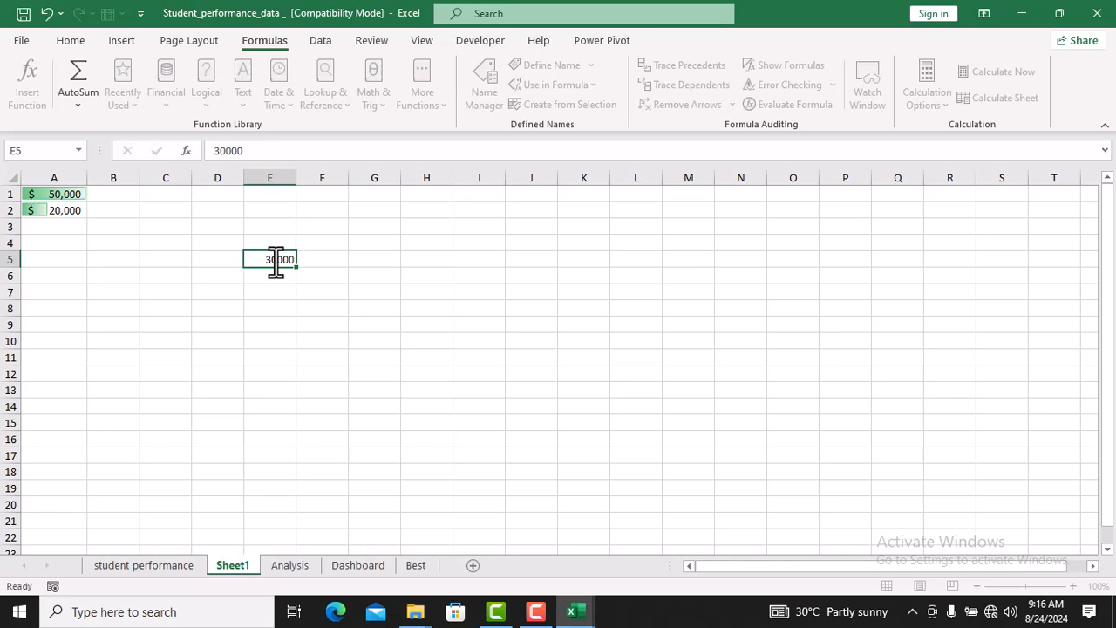
key("Return")
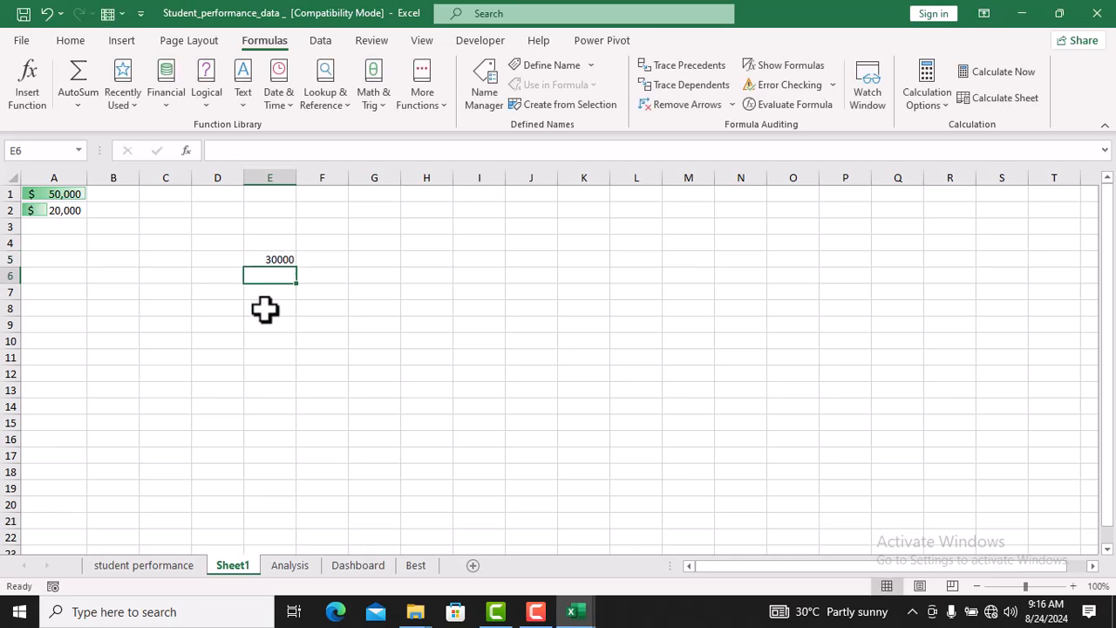
left_click(277, 259)
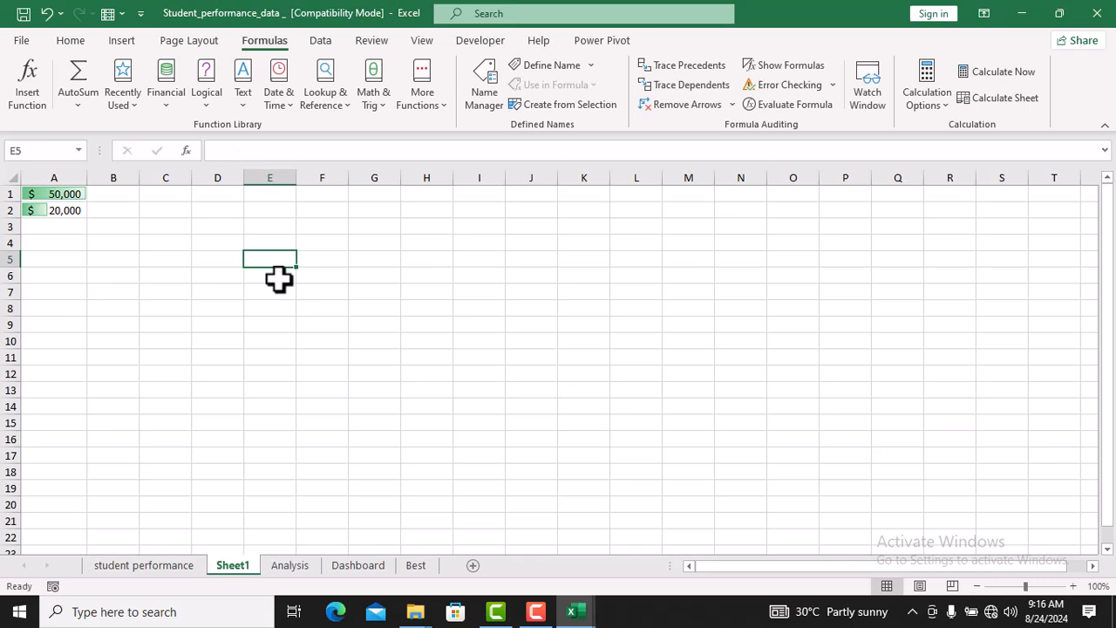
left_click(222, 339)
left_click(89, 319)
left_click(200, 273)
left_click(66, 347)
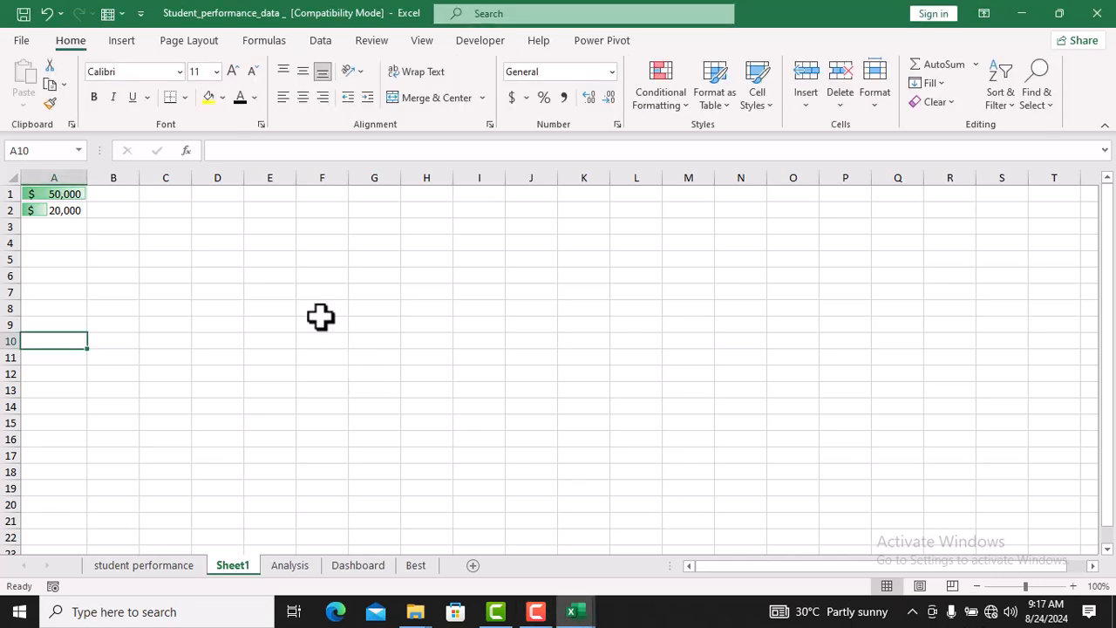
left_click(269, 295)
left_click(152, 289)
left_click(57, 250)
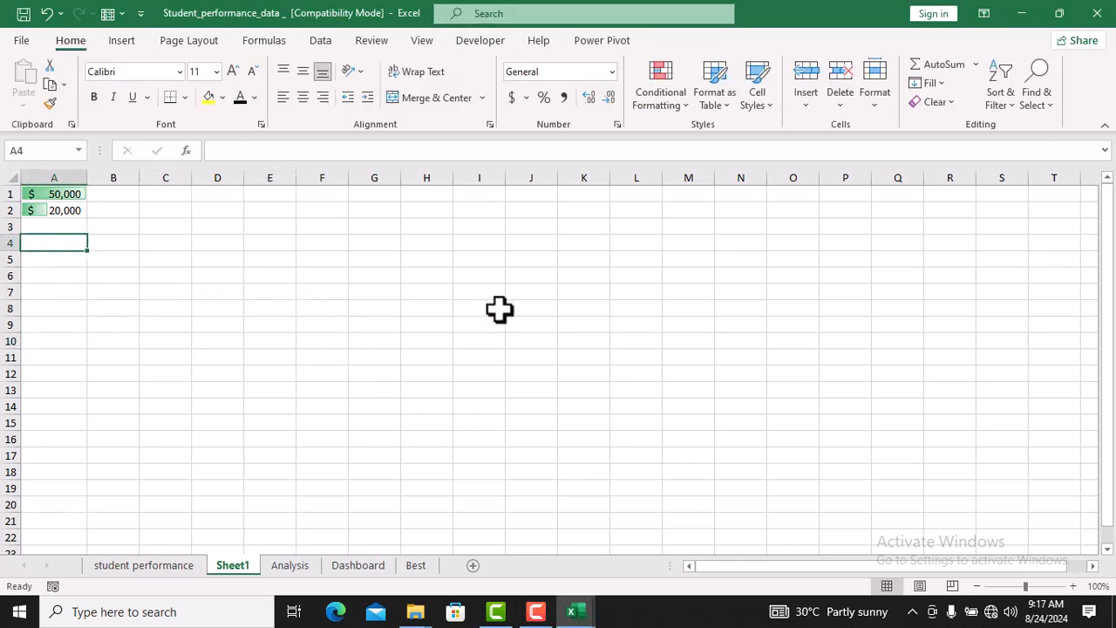
left_click(601, 291)
left_click(267, 309)
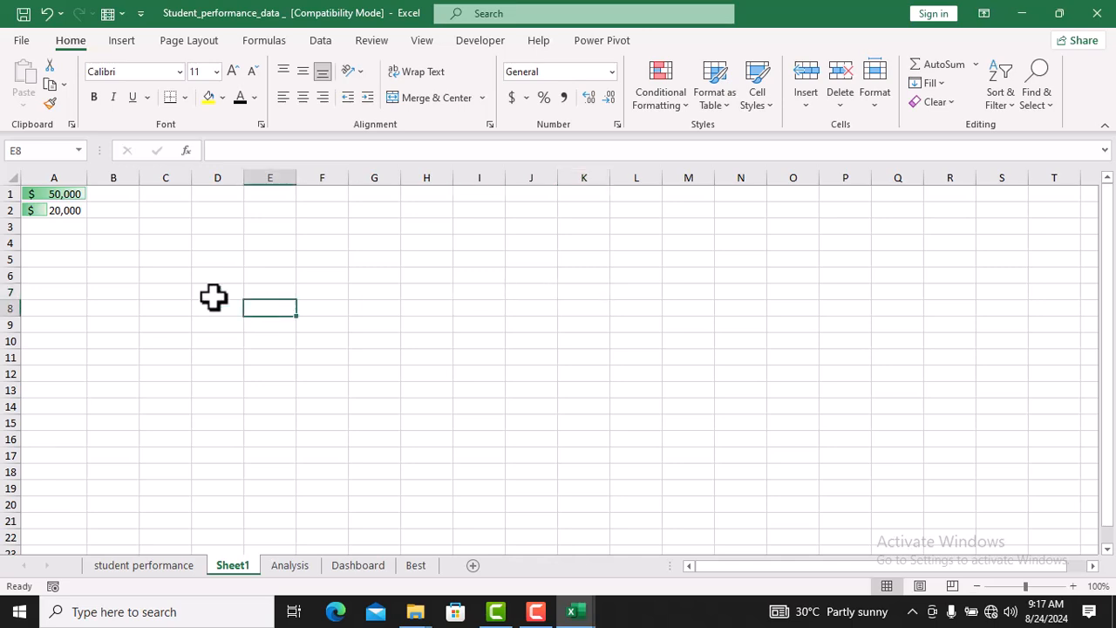
left_click(57, 194)
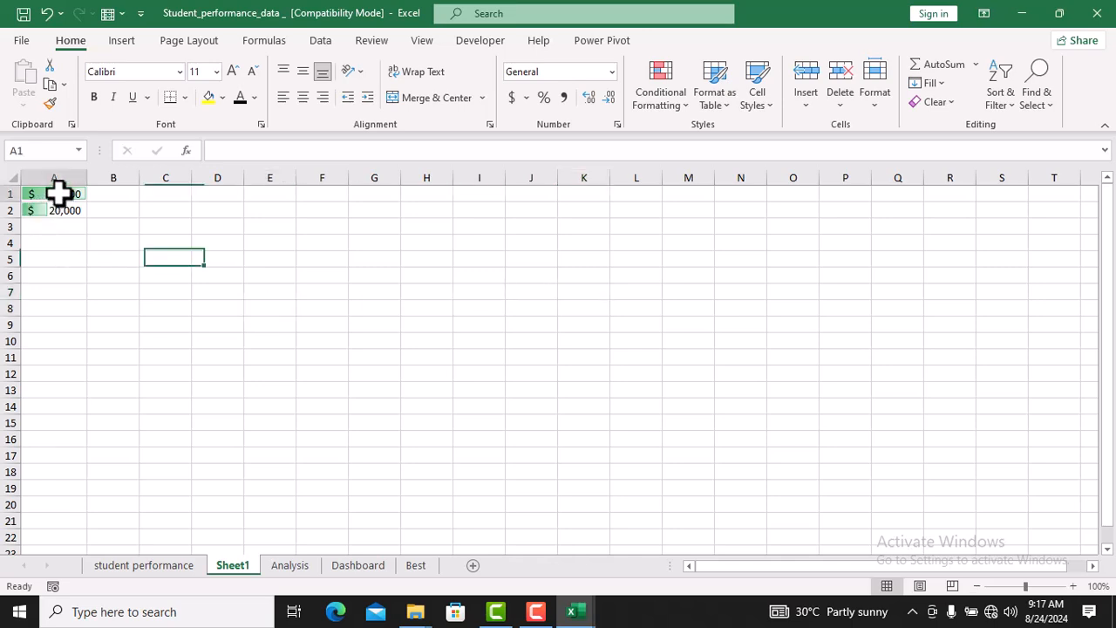
left_click(50, 227)
left_click(50, 245)
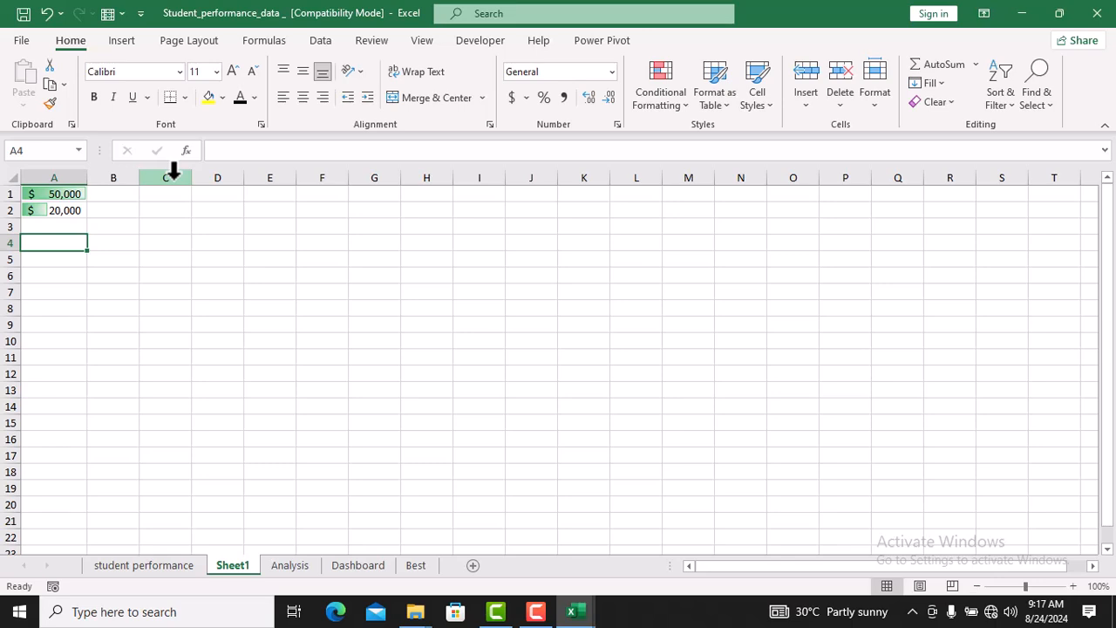
Enter the heading "Product id" in cell B1 and widen column B to fit it
left_click(114, 193)
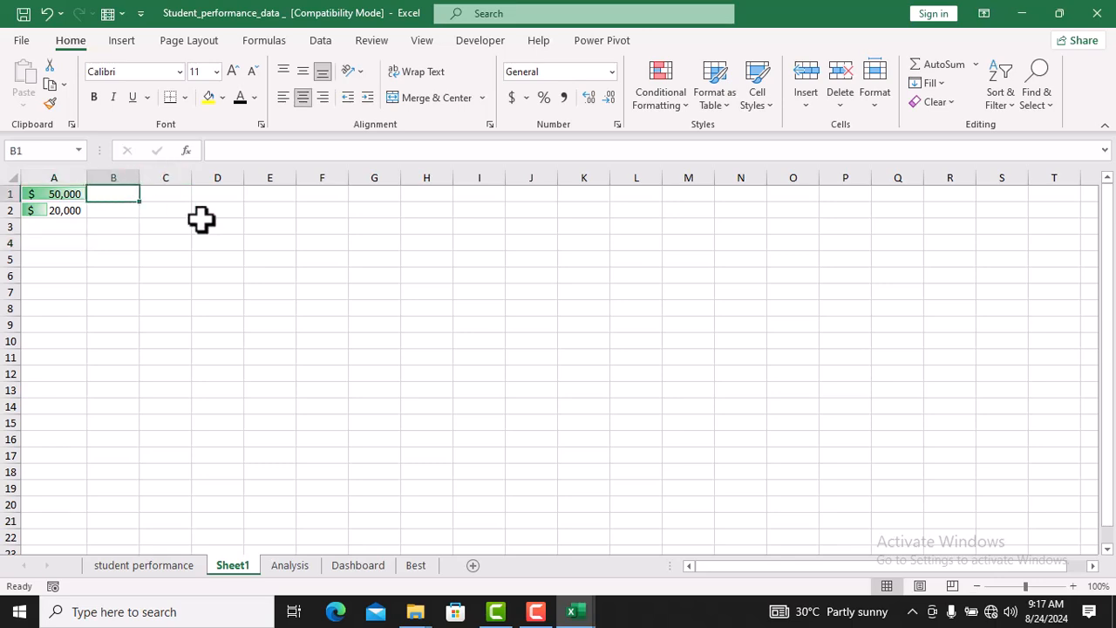
left_click(171, 192)
left_click(132, 197)
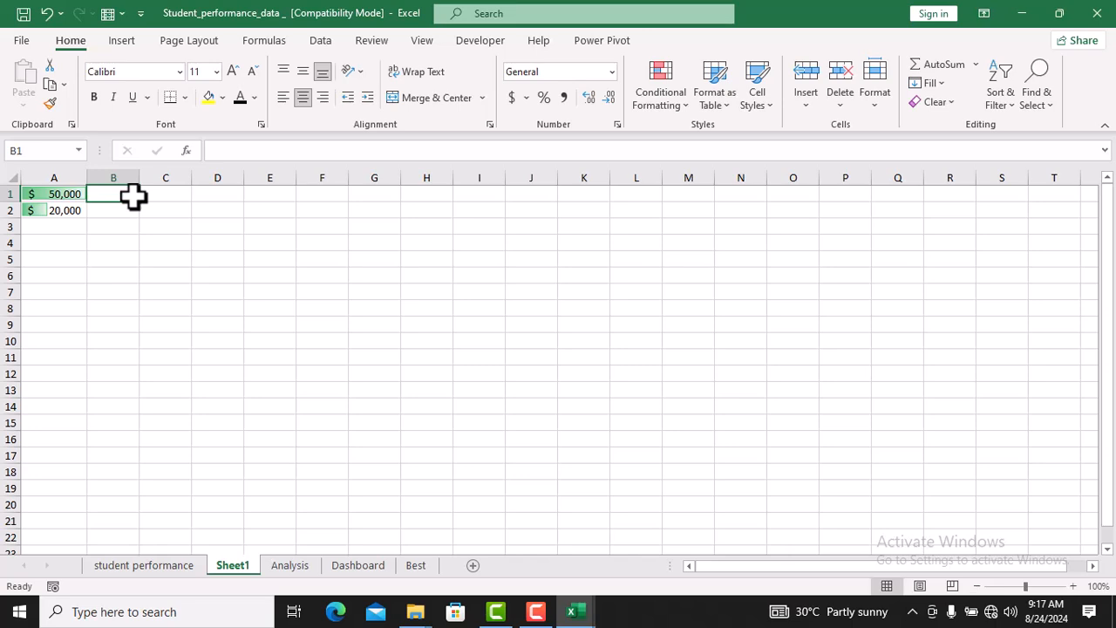
type("Produc")
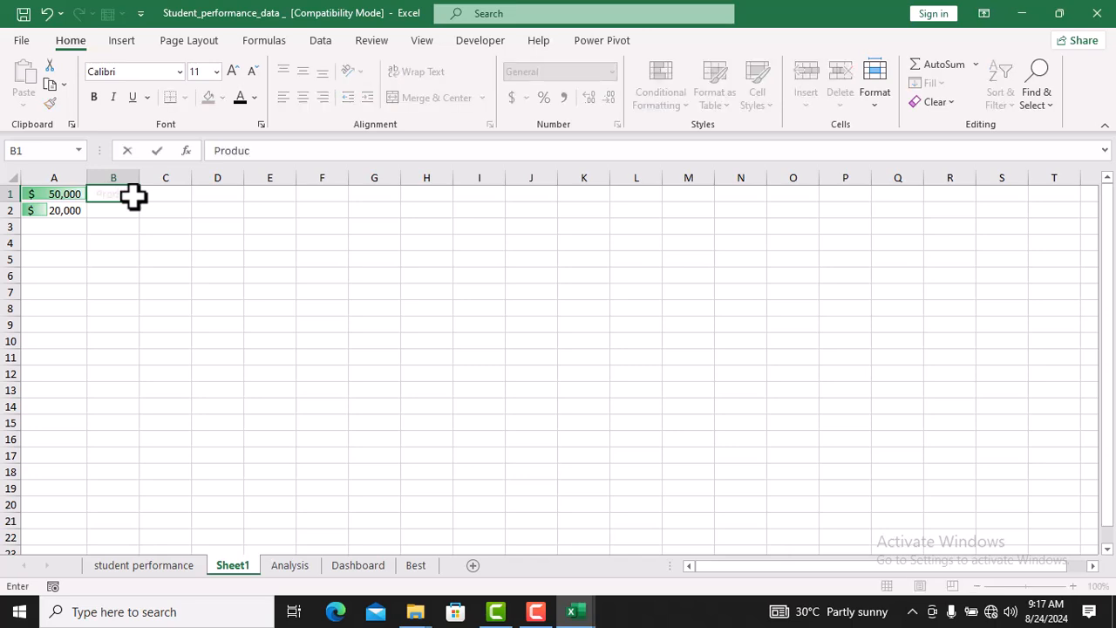
type("t id")
left_click(166, 272)
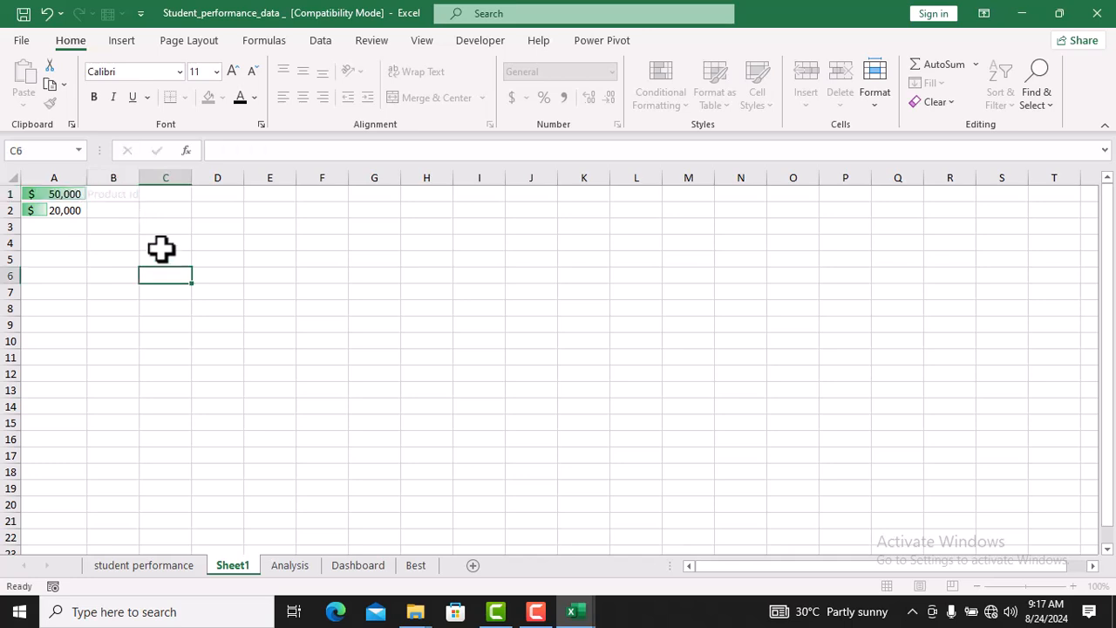
left_click(127, 192)
left_click(177, 275)
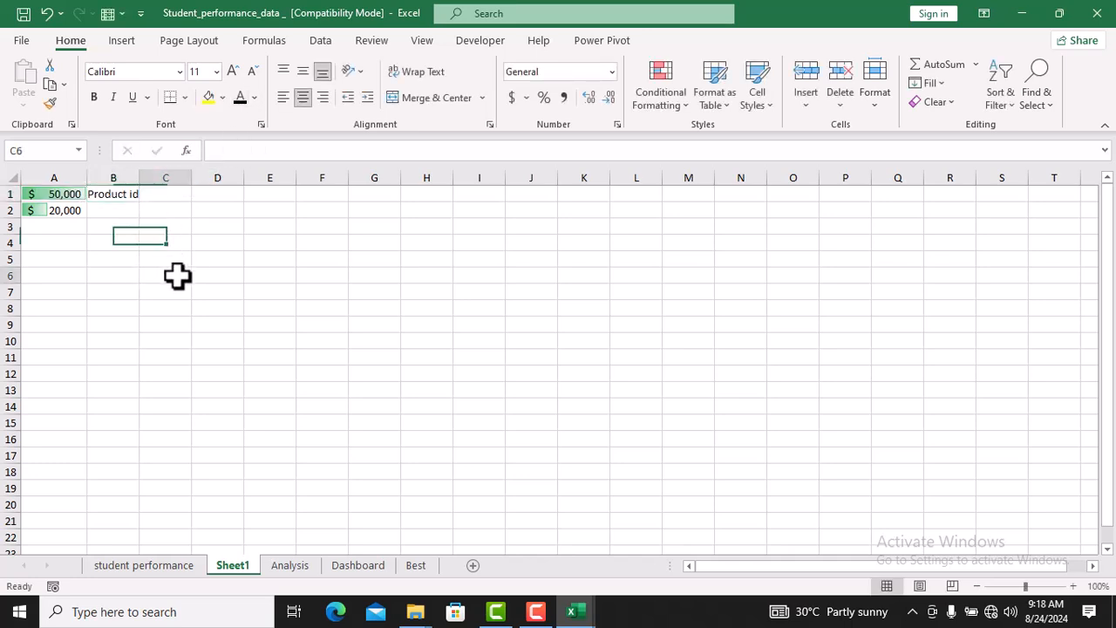
left_click_drag(137, 178, 155, 177)
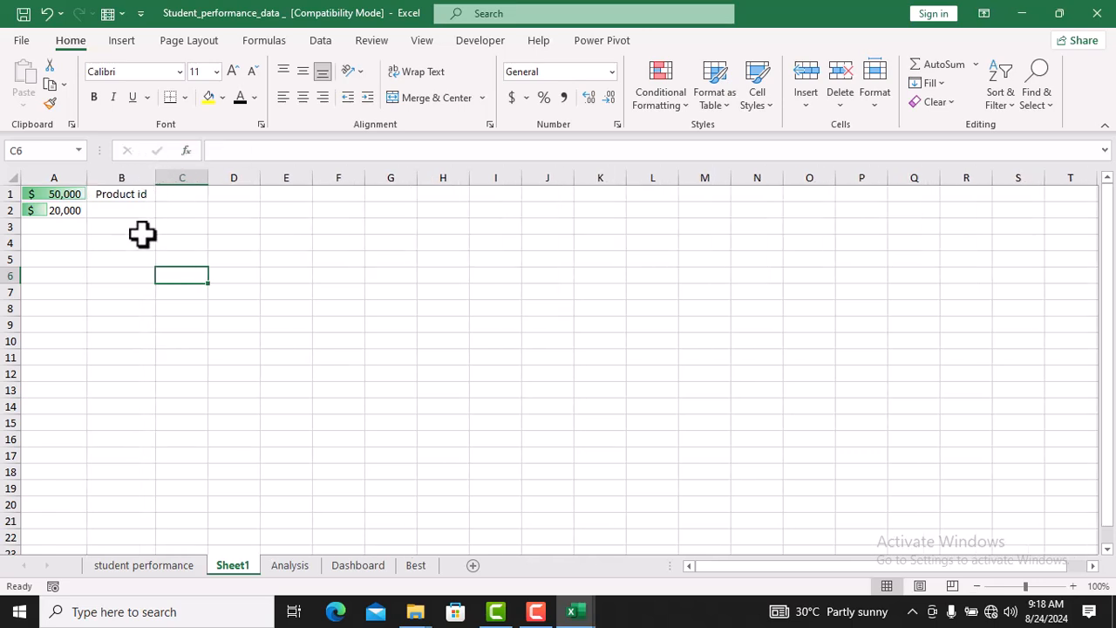
Insert a new blank column before the "Product id" column
left_click(175, 195)
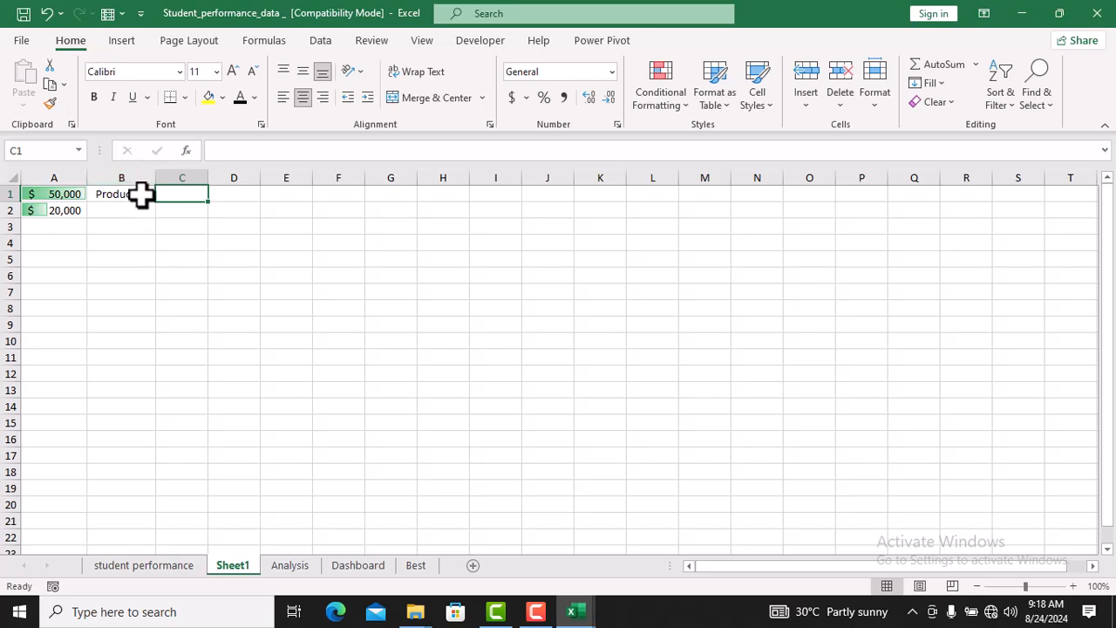
left_click(133, 196)
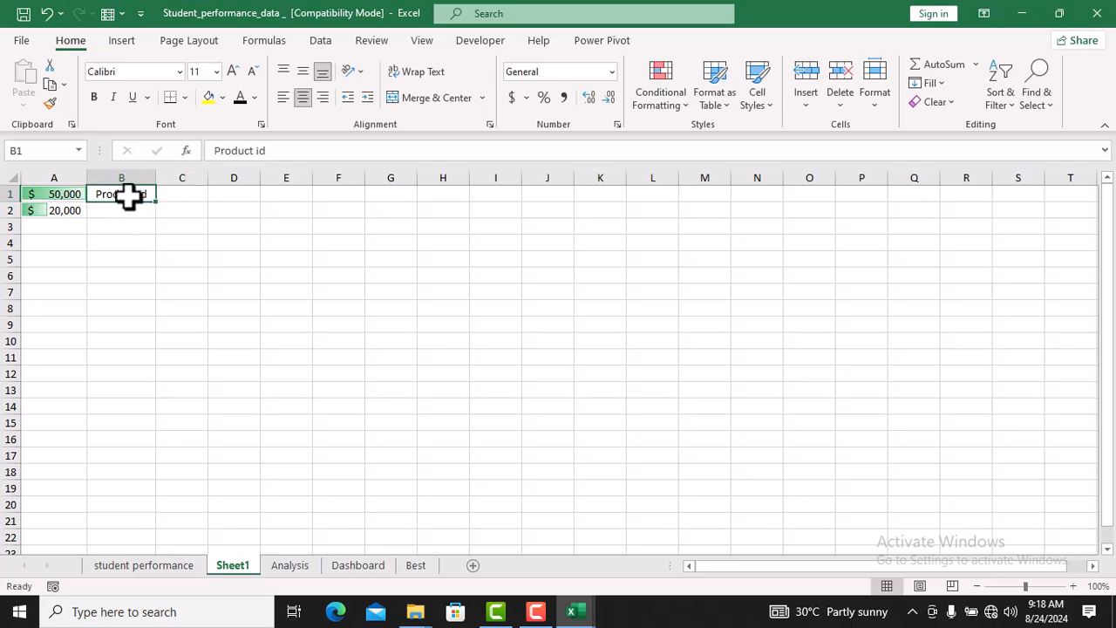
right_click(111, 171)
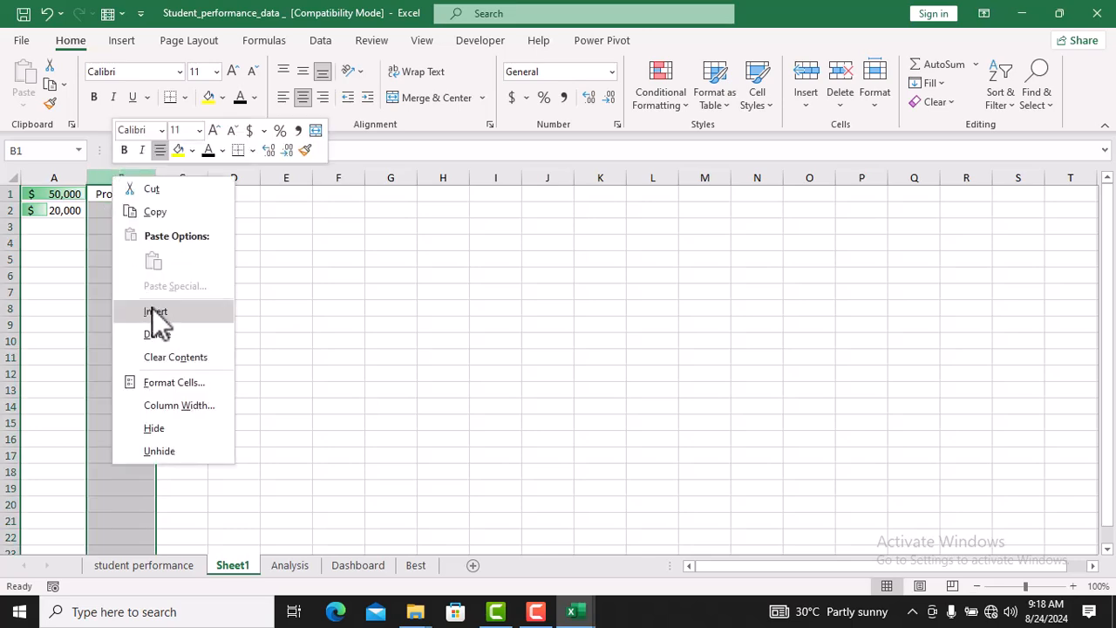
left_click(155, 312)
left_click(194, 277)
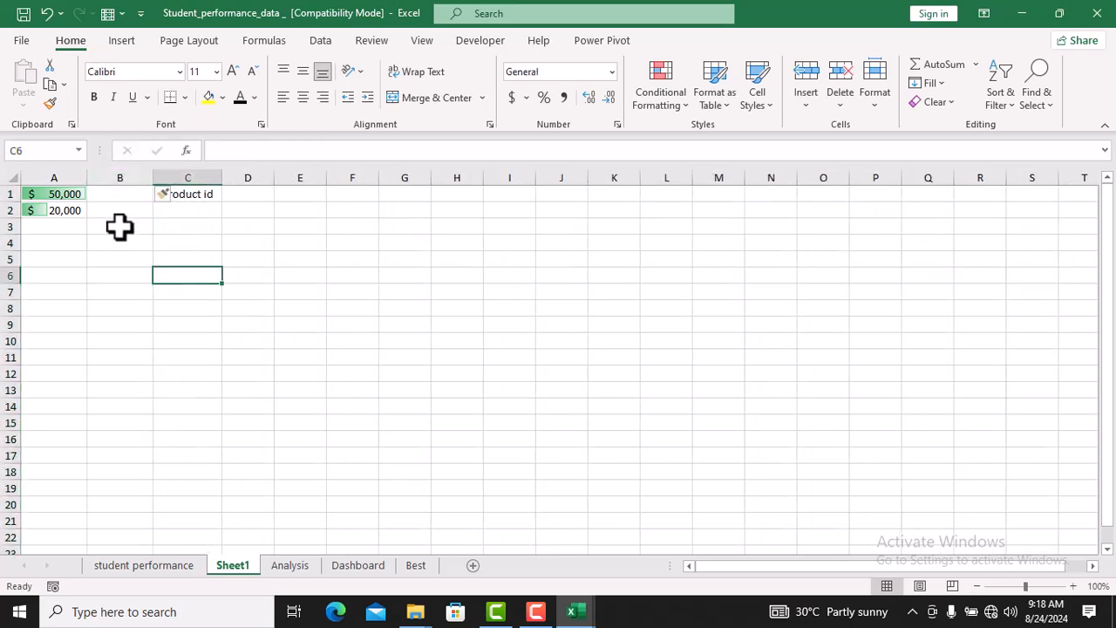
Enter the heading "S/N" in cell B1 of the new blank column
left_click(120, 193)
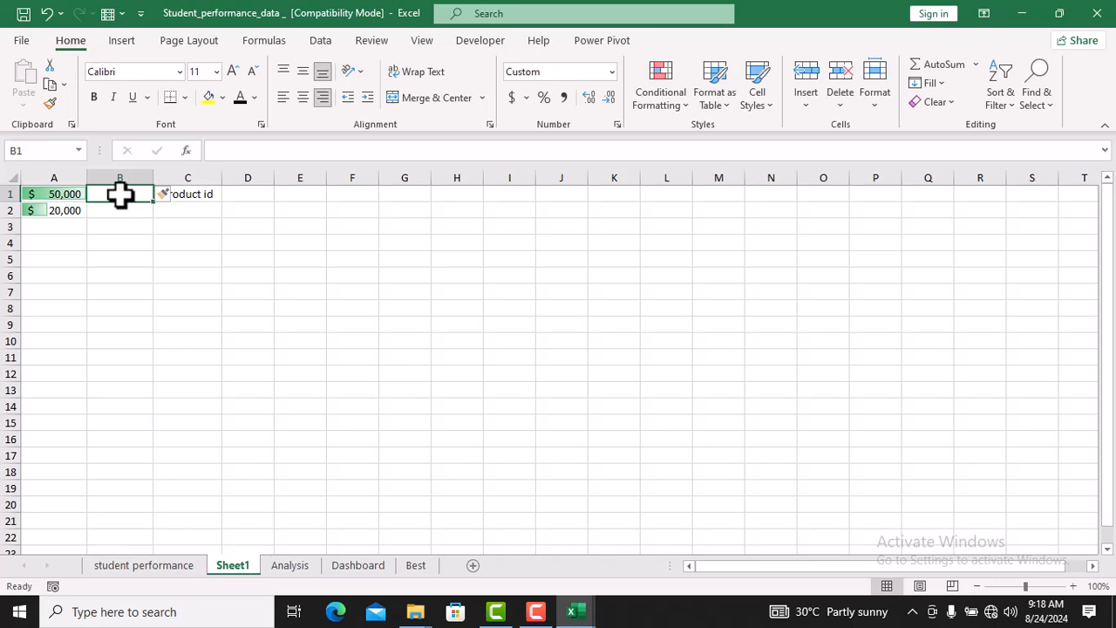
type("S")
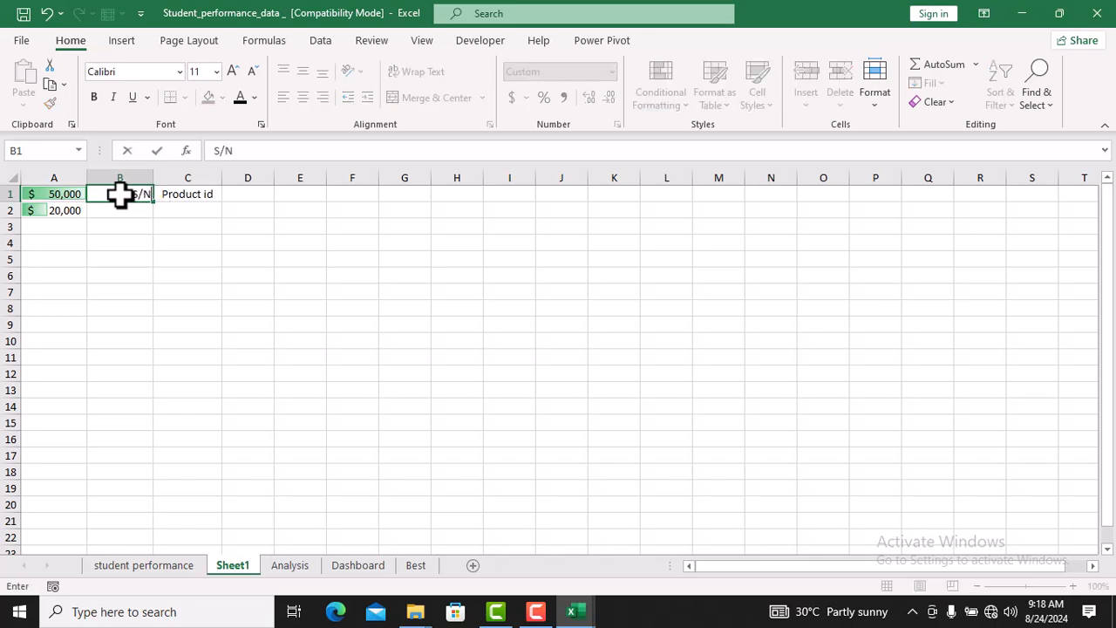
type("/N")
key("Return")
left_click(174, 301)
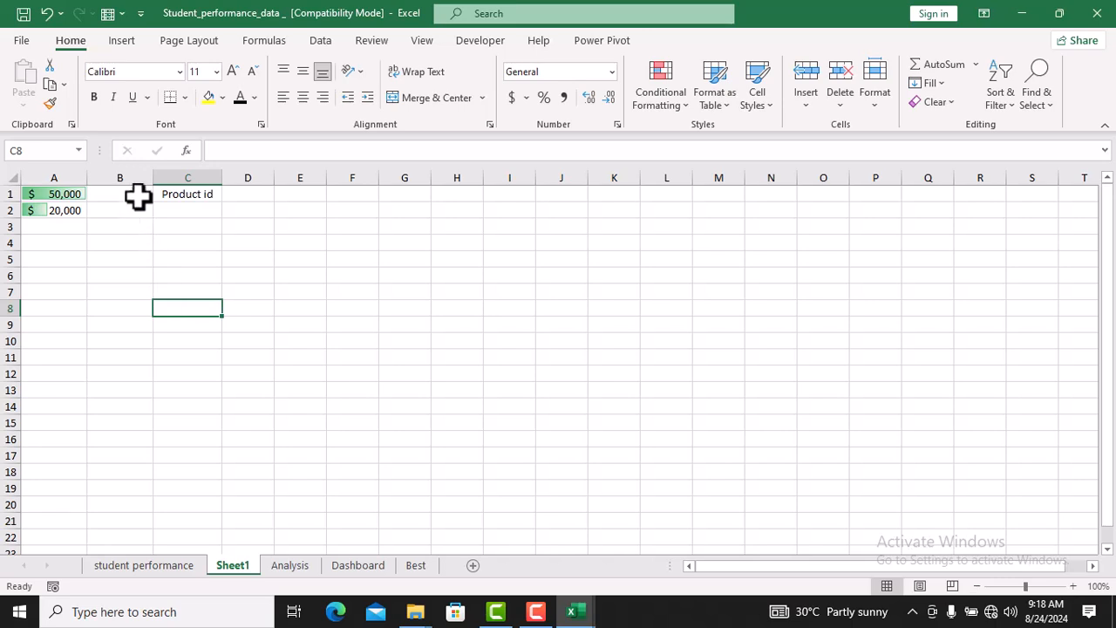
left_click(137, 194)
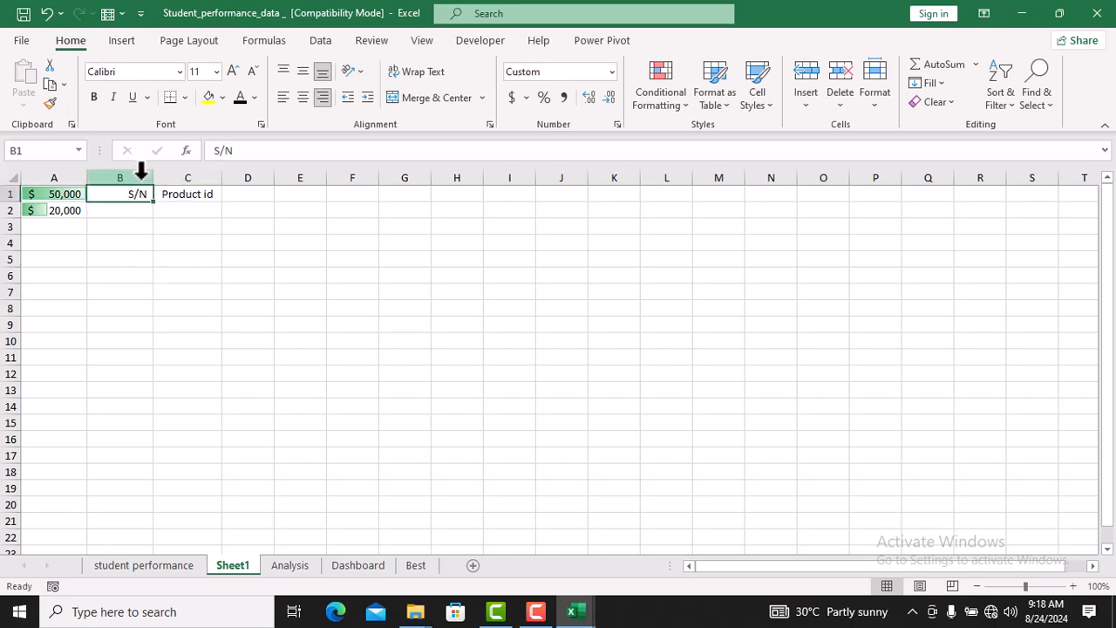
Delete the "S/N" column from the sheet
right_click(141, 171)
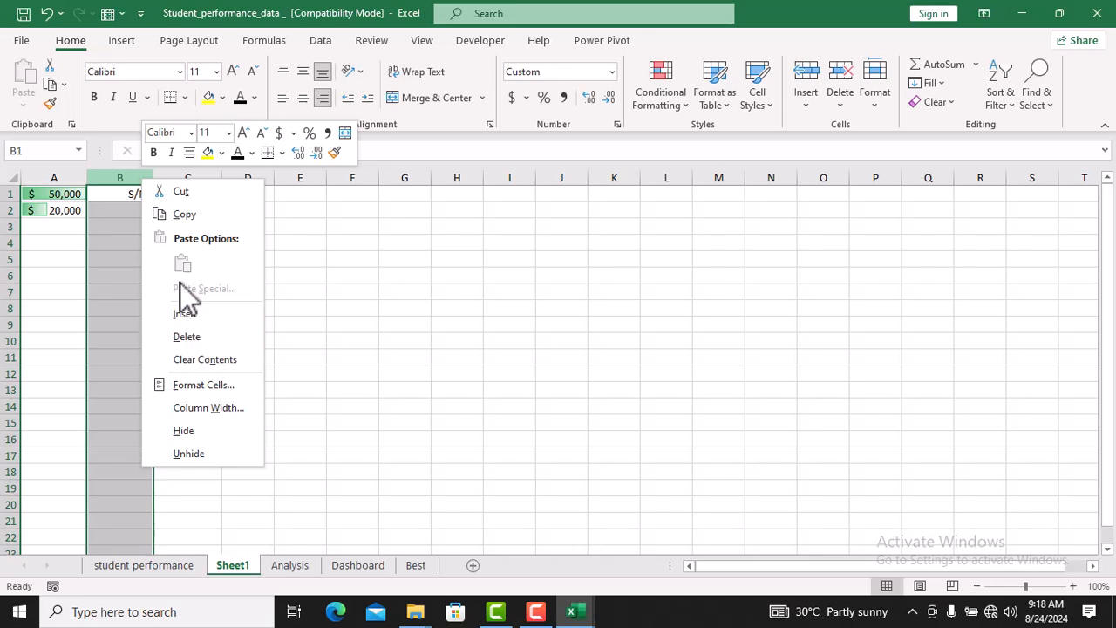
left_click(188, 337)
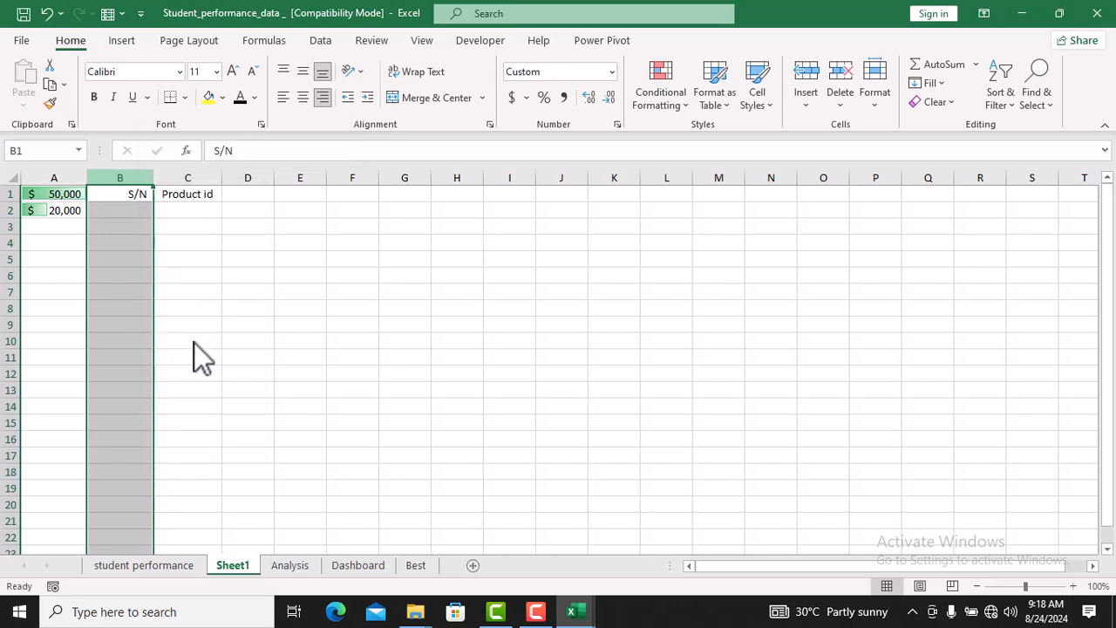
left_click(199, 325)
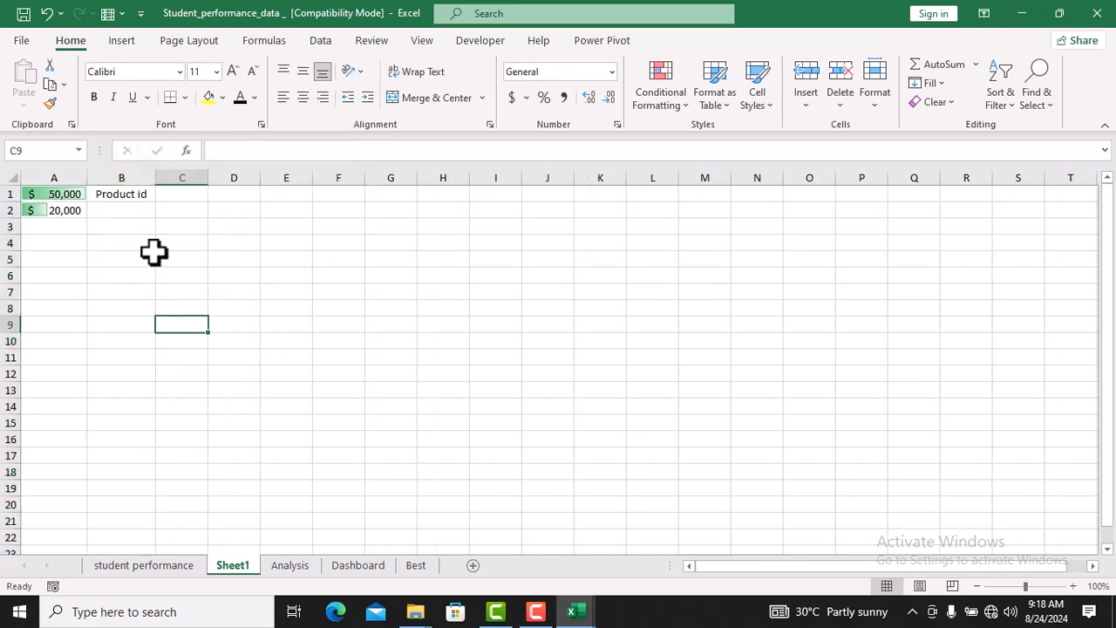
Insert a new blank row between the 50,000 and 20,000 amounts and point out its empty cells
right_click(7, 210)
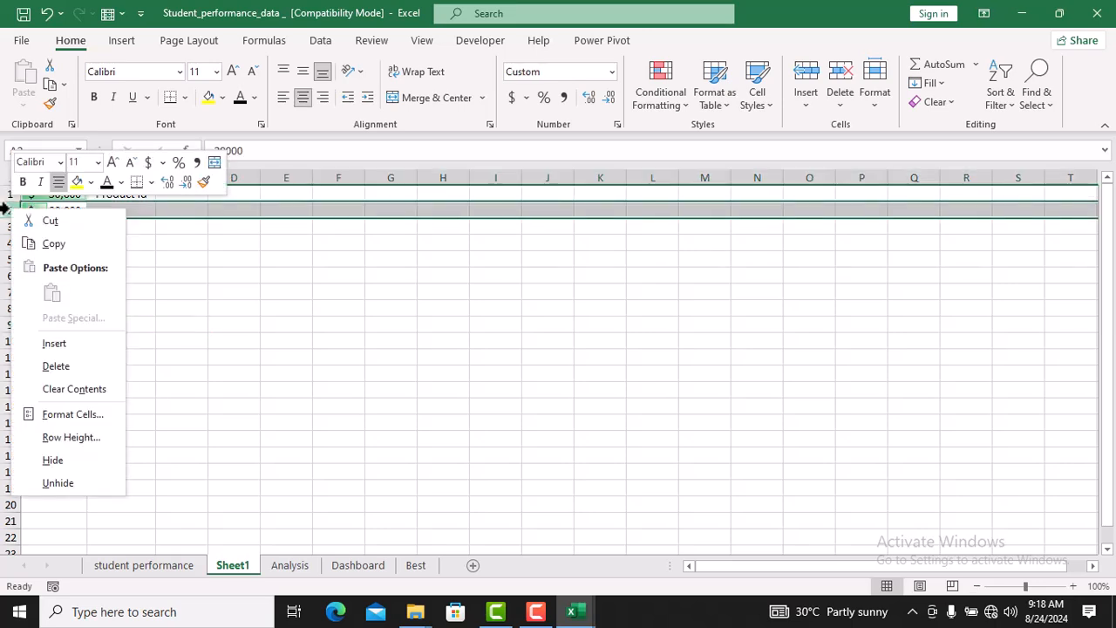
left_click(52, 343)
left_click(114, 241)
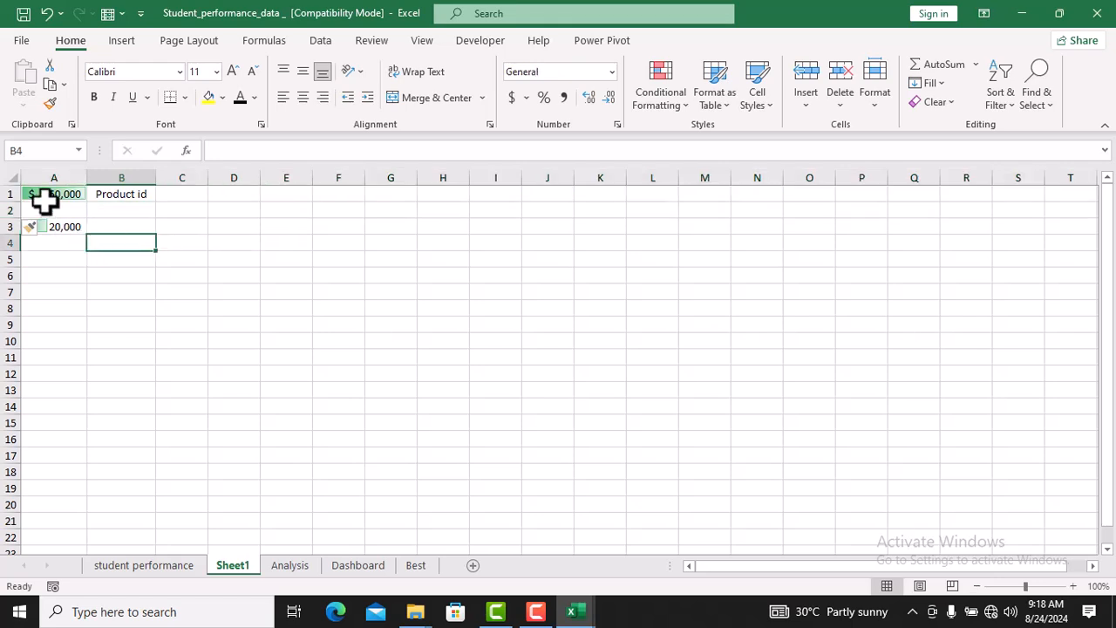
left_click(50, 210)
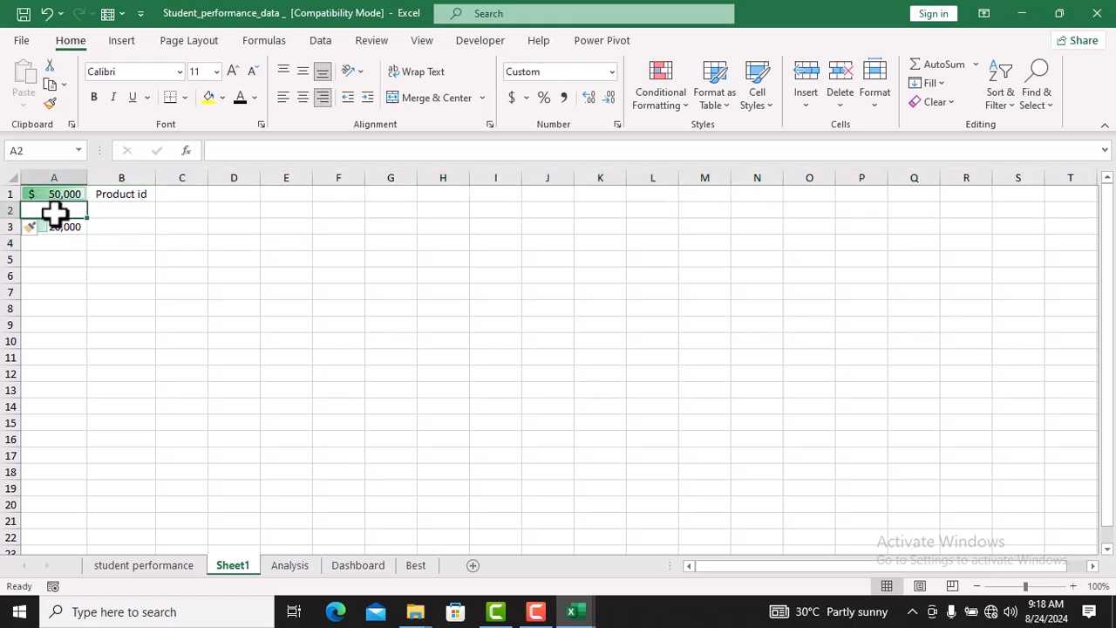
left_click(129, 212)
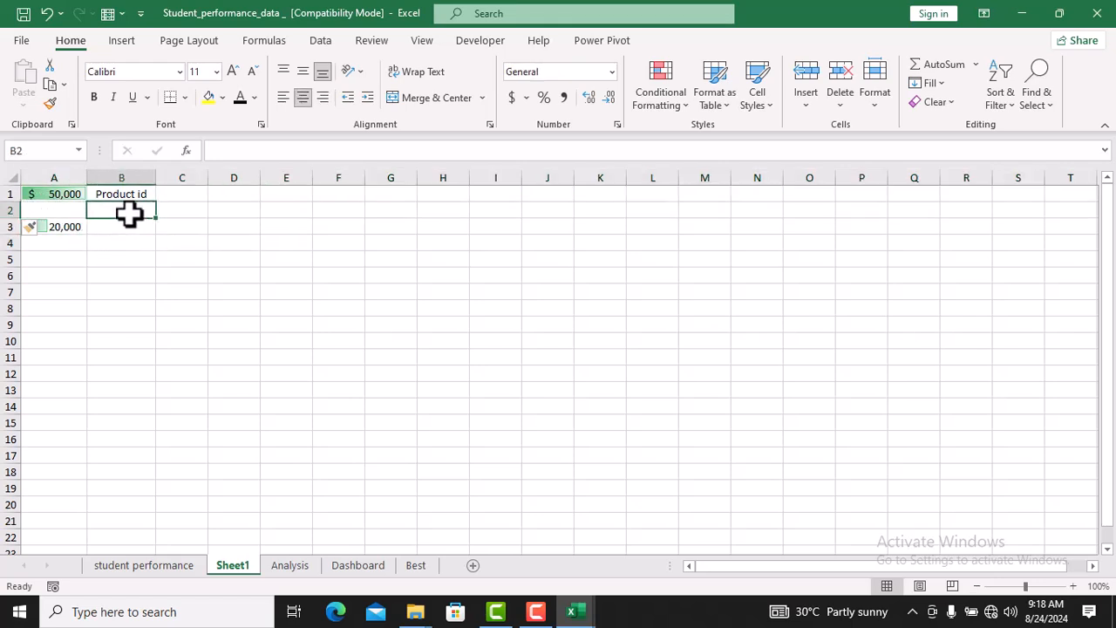
left_click(65, 211)
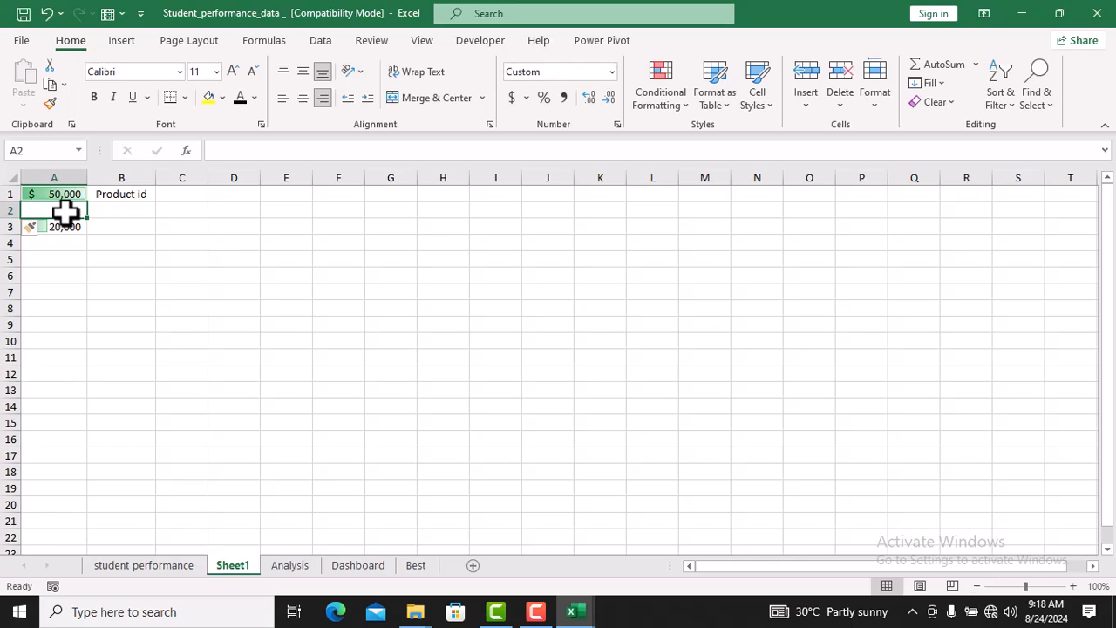
Delete the blank row 2 between the two amounts
key("shift+space")
key("ctrl+minus")
left_click(218, 272)
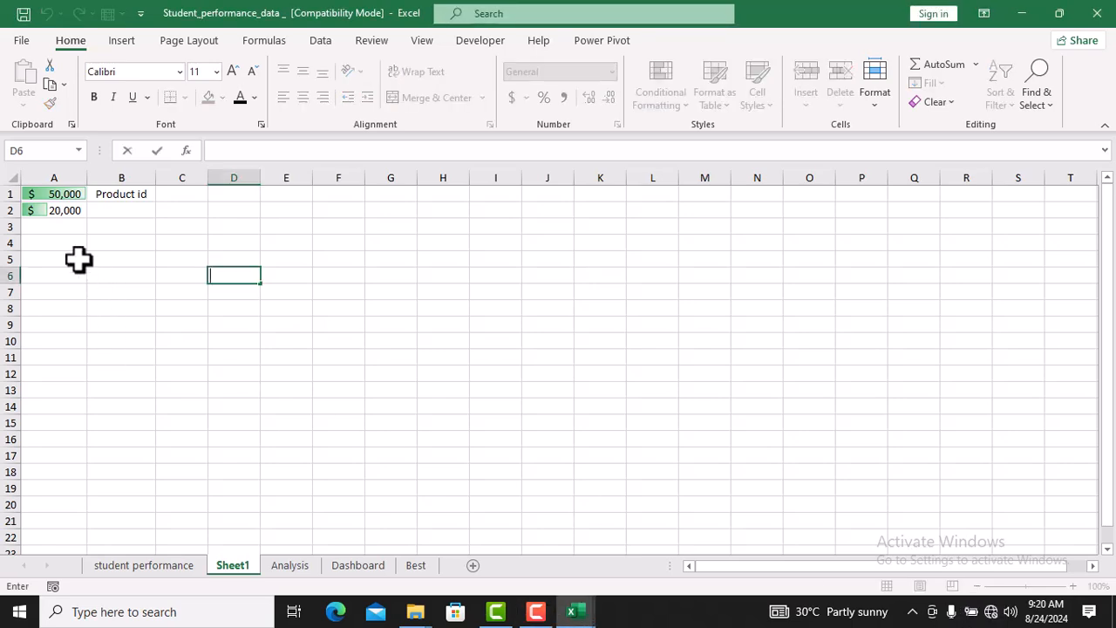
Clear the conditional formatting rules from the two amounts in cells A1:A2
left_click(126, 240)
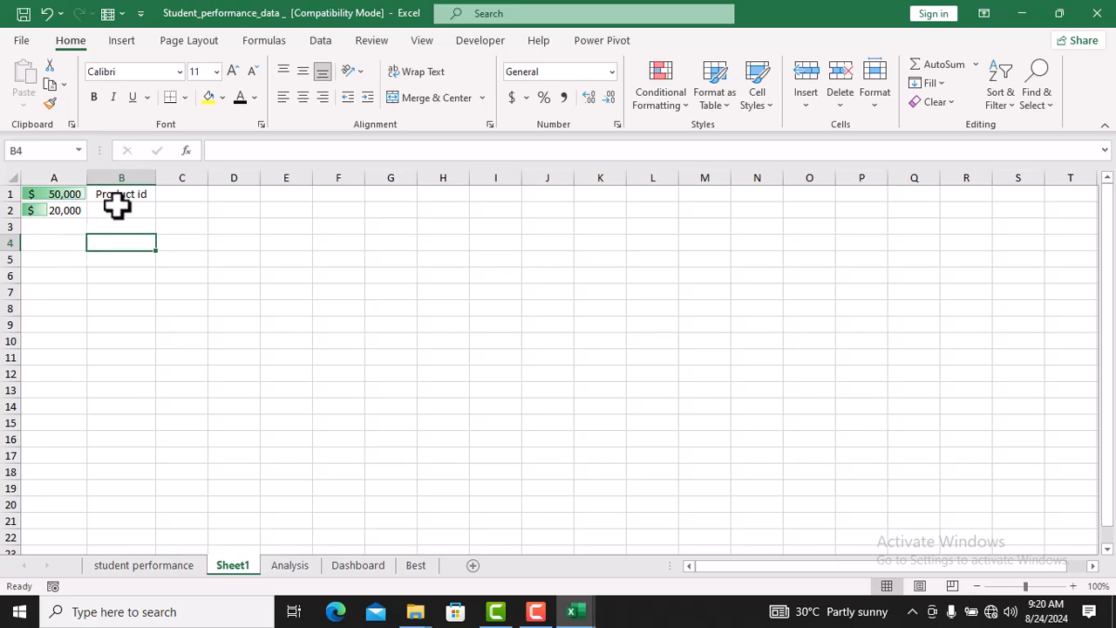
left_click(58, 194)
left_click_drag(61, 197, 65, 209)
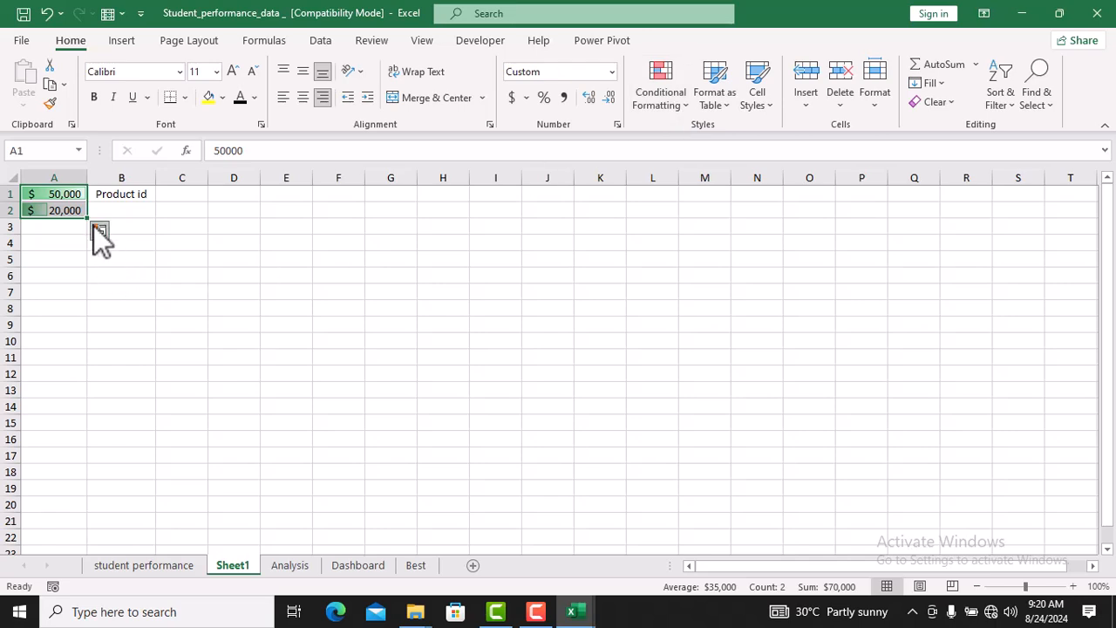
left_click(150, 294)
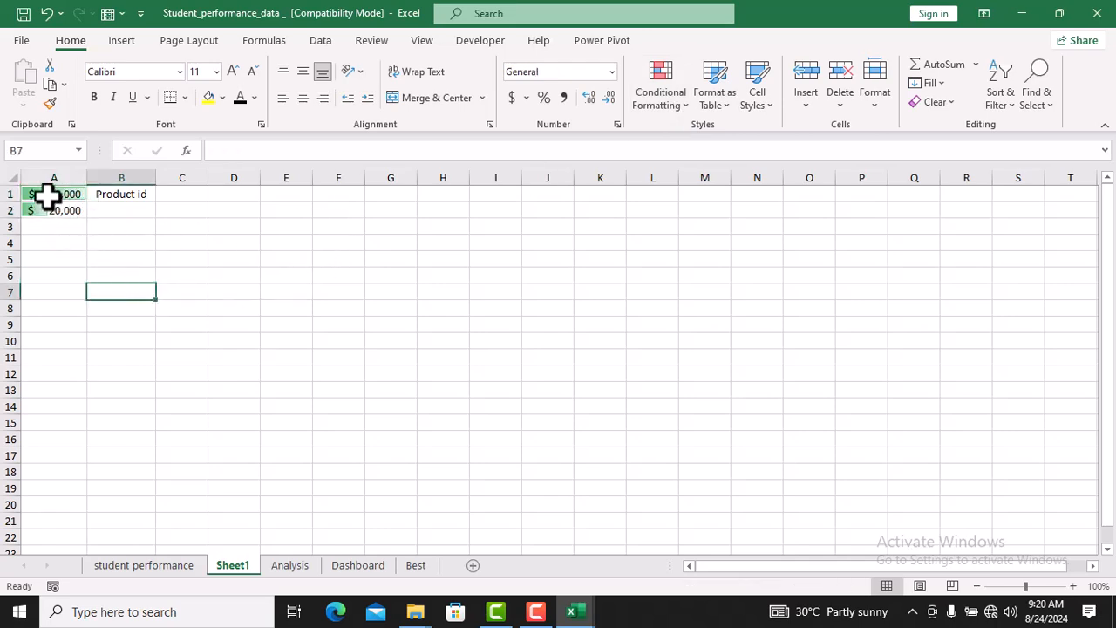
left_click(47, 194)
left_click_drag(47, 194, 61, 210)
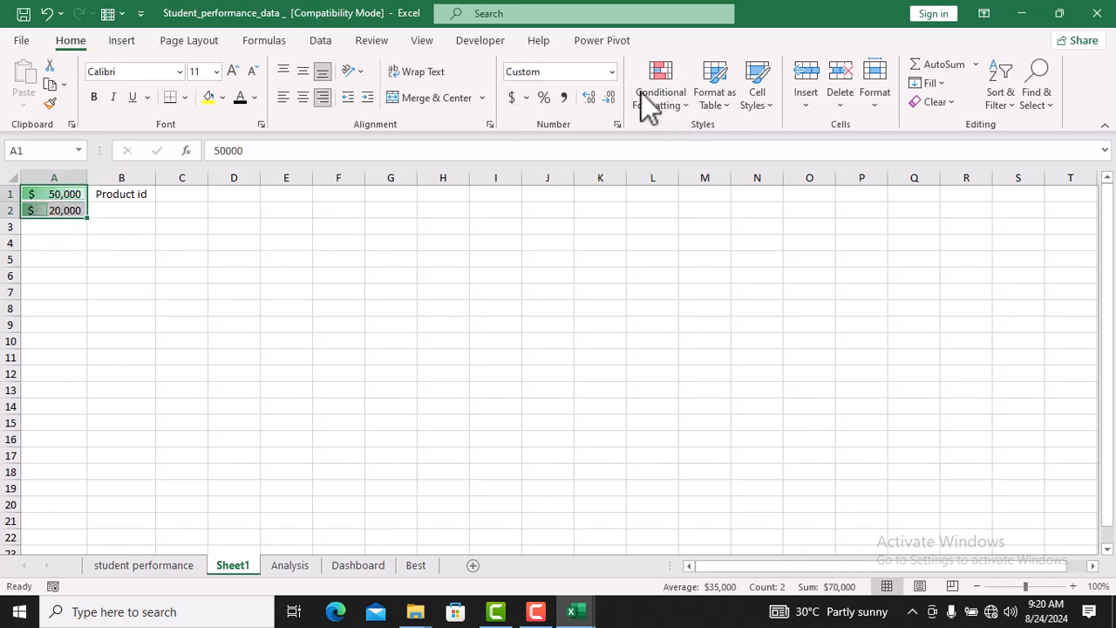
left_click(686, 104)
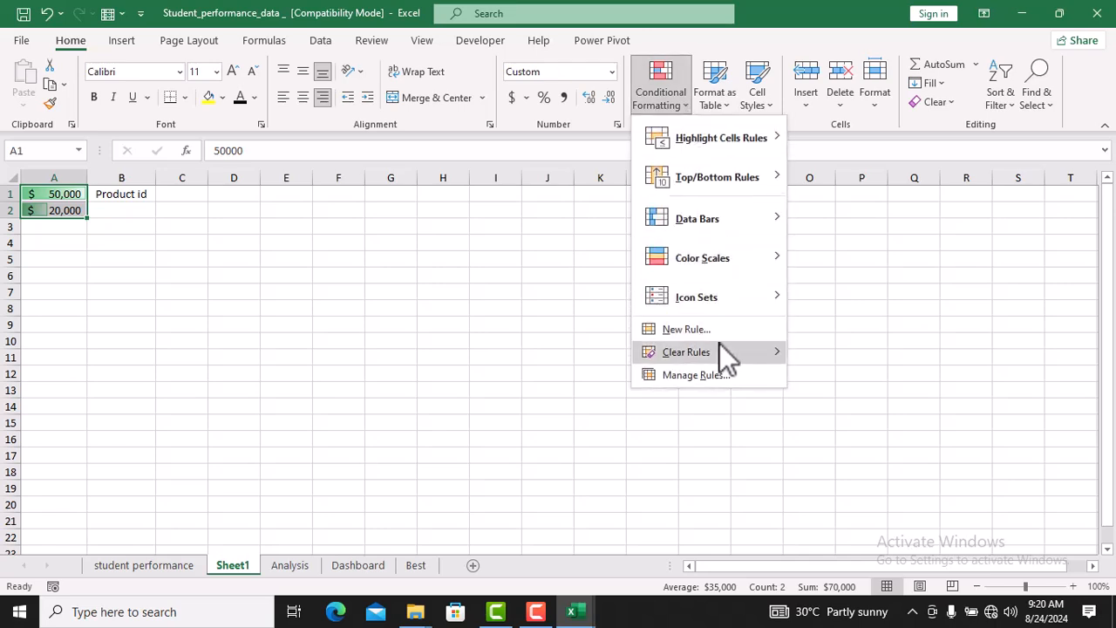
mouse_move(719, 352)
left_click(844, 354)
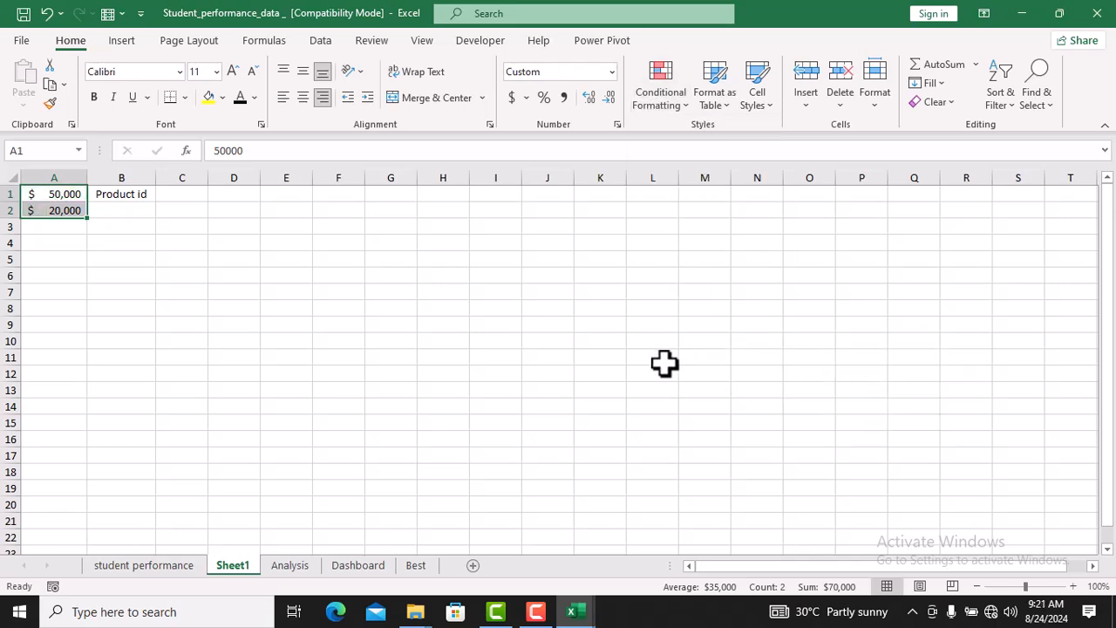
left_click(495, 358)
Clear the contents of the "Product id" heading cell B1
left_click(54, 194)
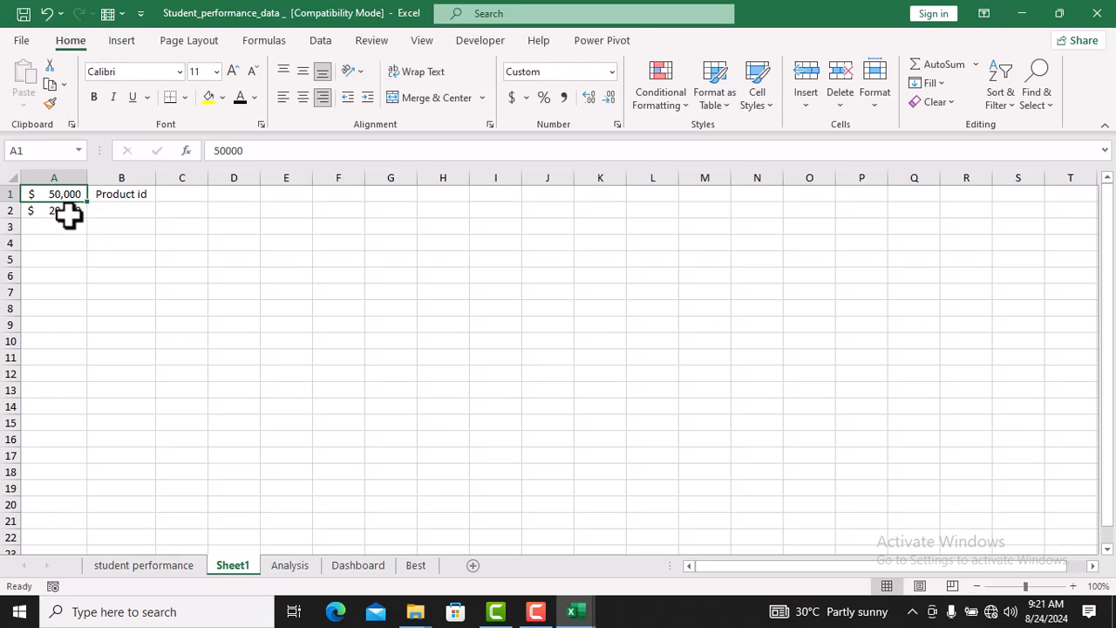
left_click(68, 211)
left_click(124, 192)
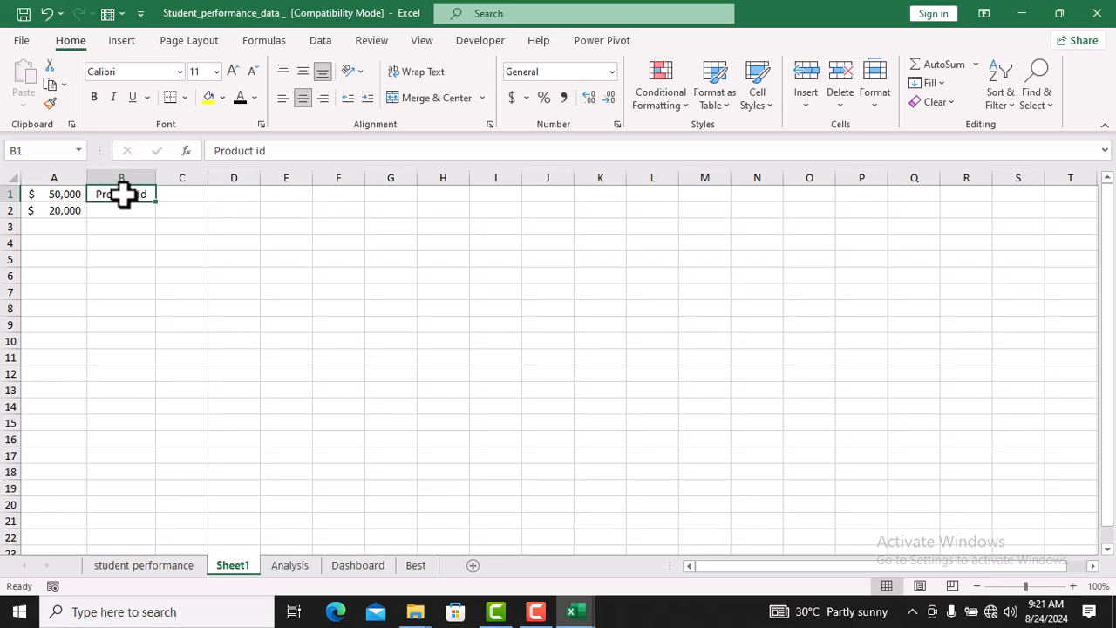
right_click(124, 194)
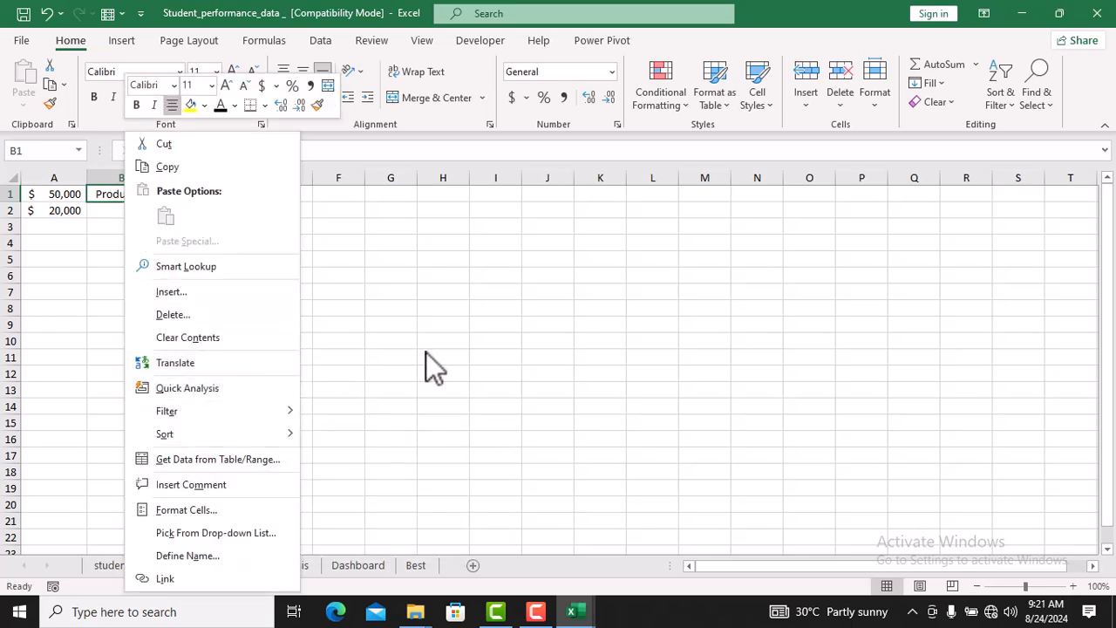
left_click(190, 337)
left_click(217, 337)
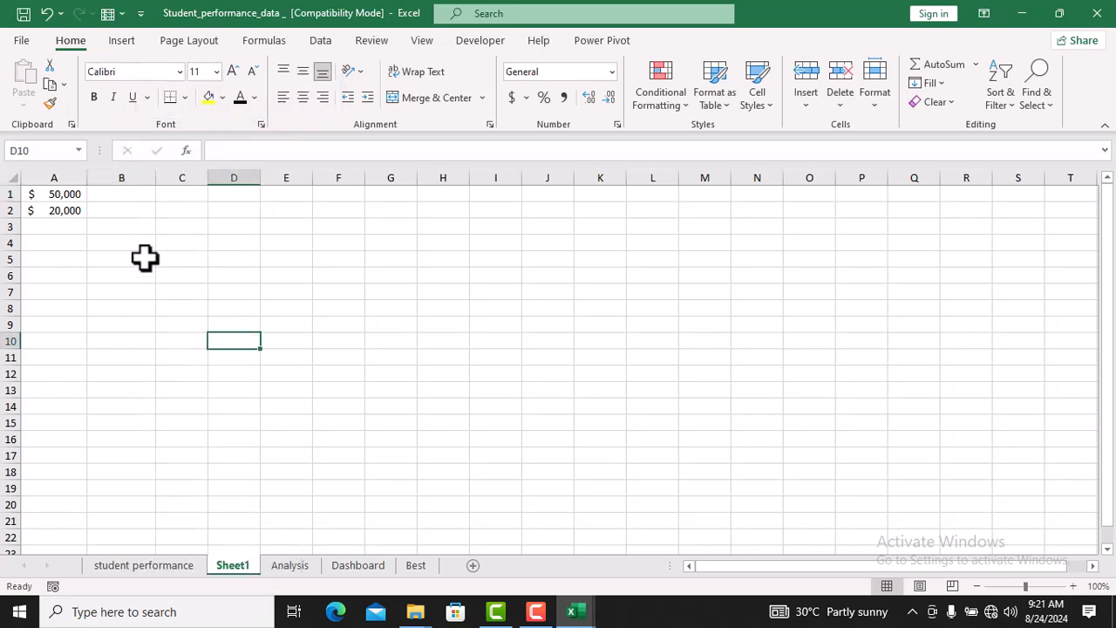
Clear the contents of the two amounts in cells A1:A2
left_click(140, 194)
left_click(130, 210)
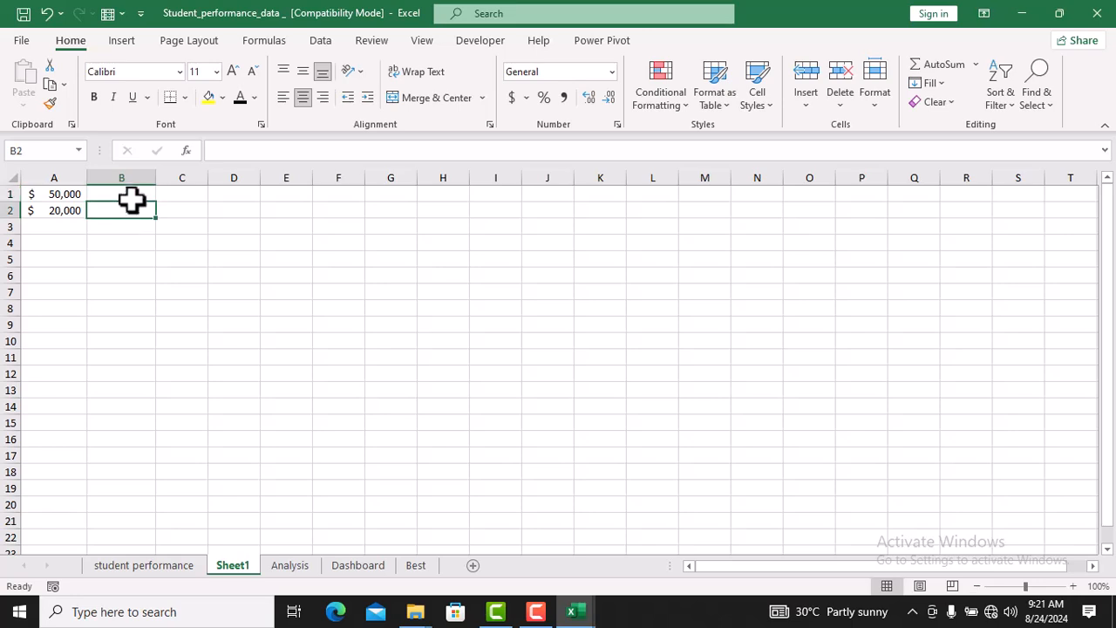
left_click(132, 192)
left_click(59, 194)
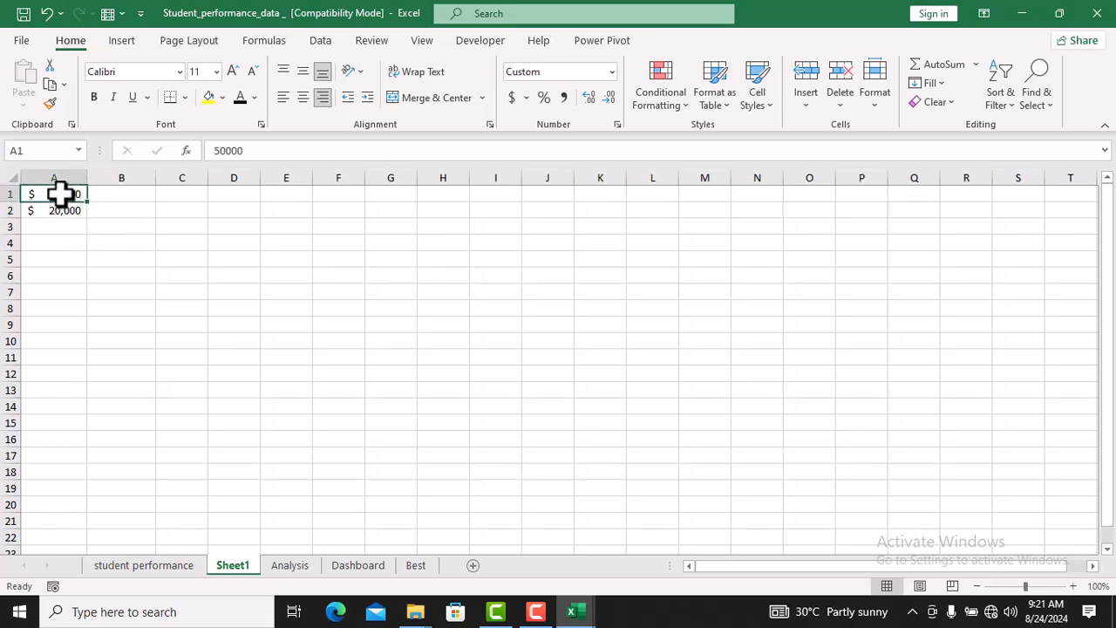
left_click_drag(57, 194, 58, 212)
right_click(57, 212)
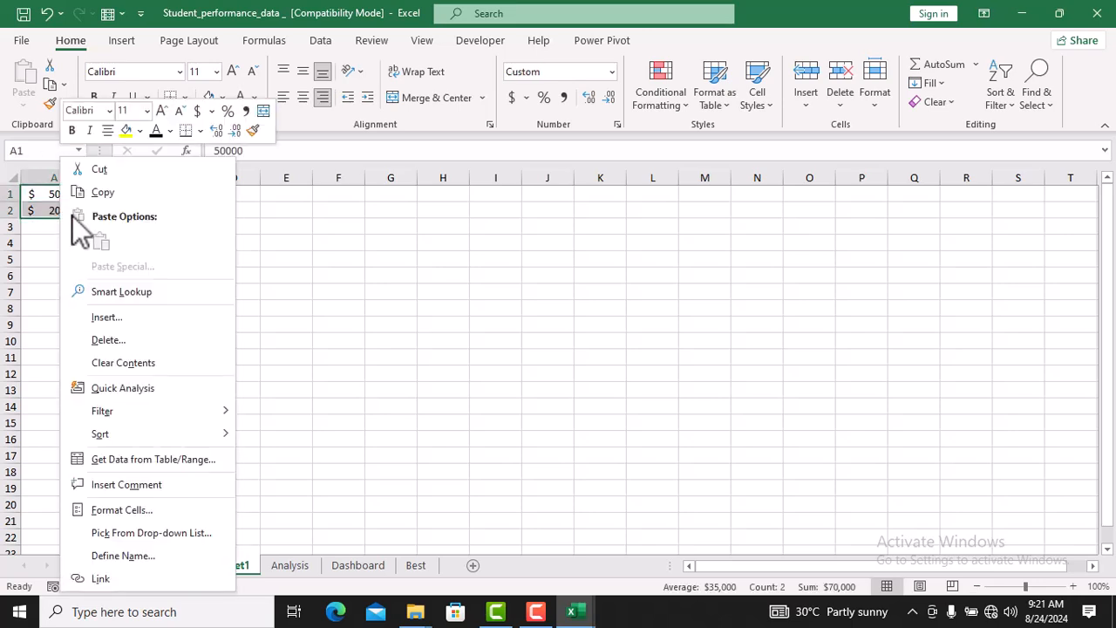
left_click(131, 362)
left_click(222, 340)
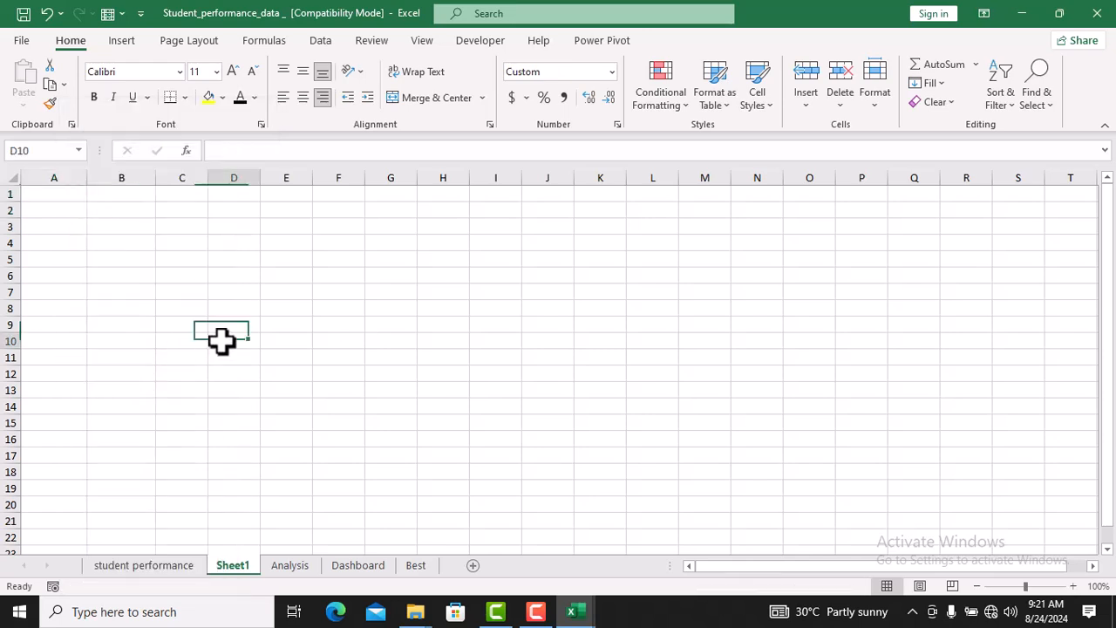
left_click(68, 197)
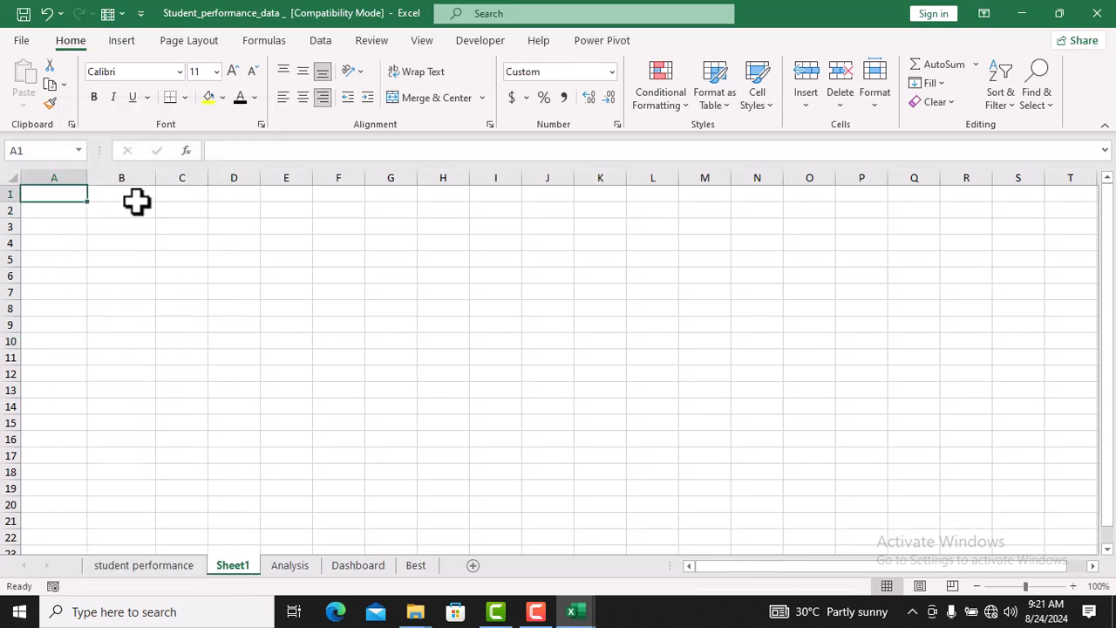
Enter the numbers 1, 2 and 3 in cells A1 to A3
left_click(164, 260)
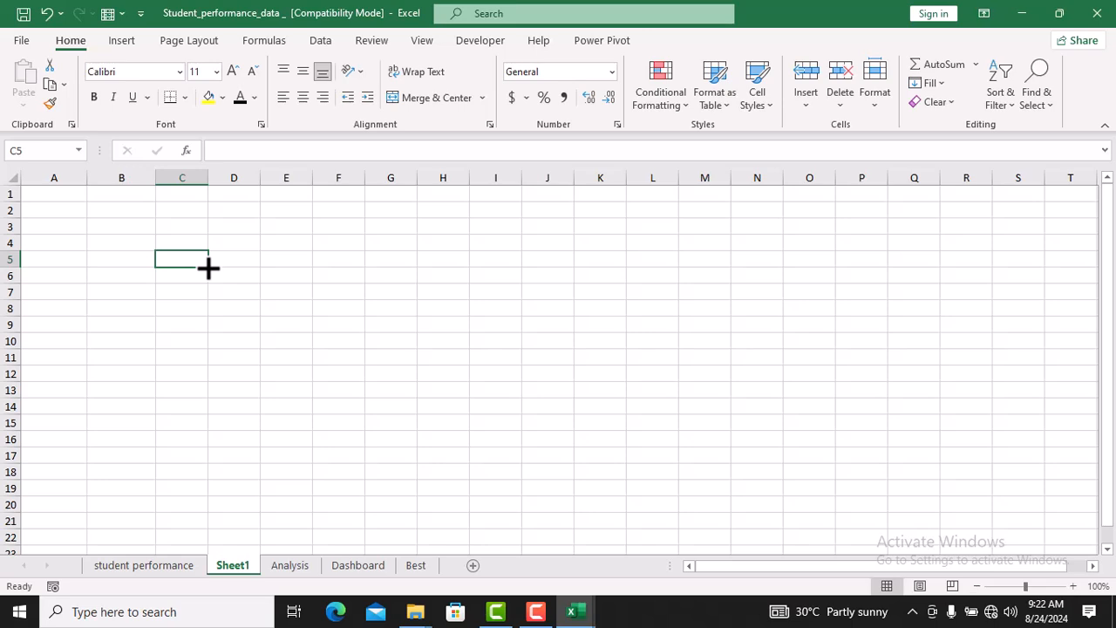
left_click(182, 309)
left_click(65, 203)
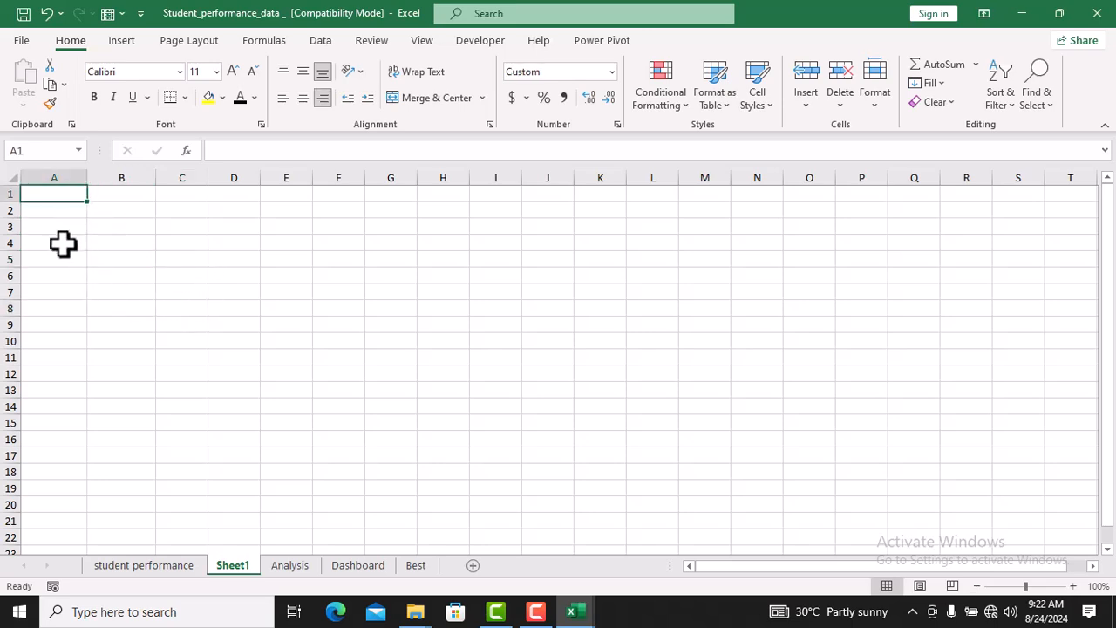
type("1")
key("Return")
type("2")
key("Return")
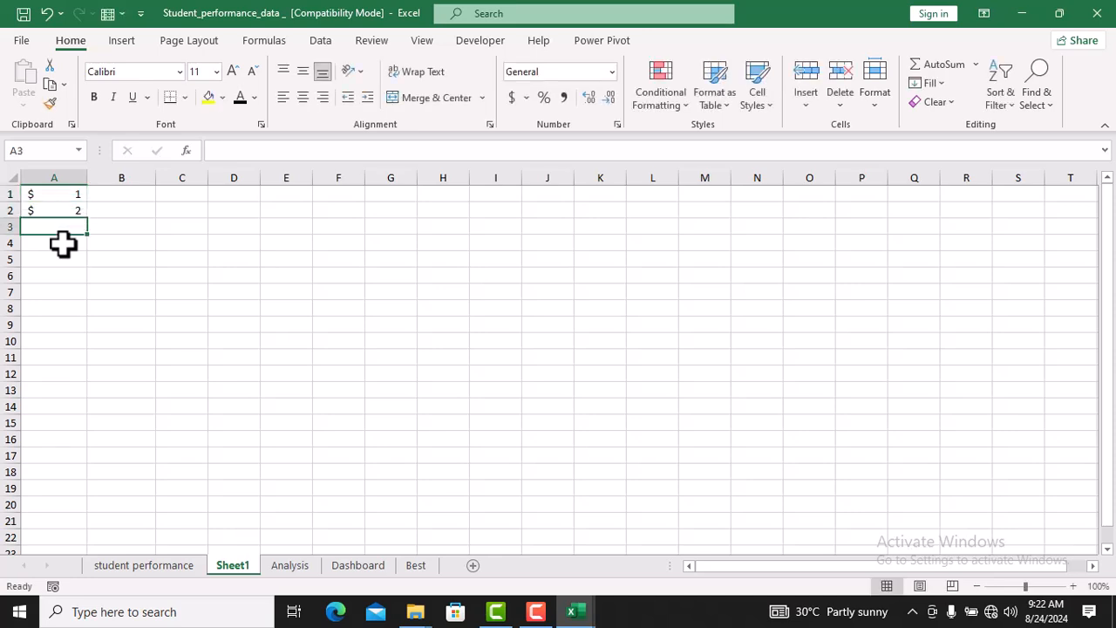
type("3")
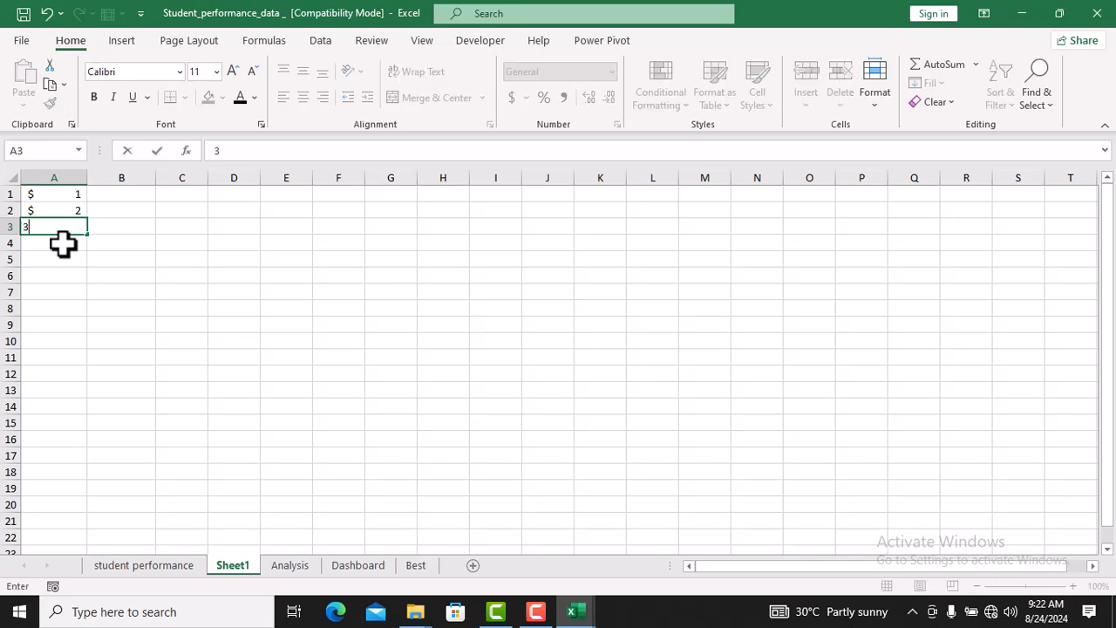
key("Return")
Format cells A1:A3 with the Number category and remove both decimal places
left_click(170, 322)
left_click(77, 243)
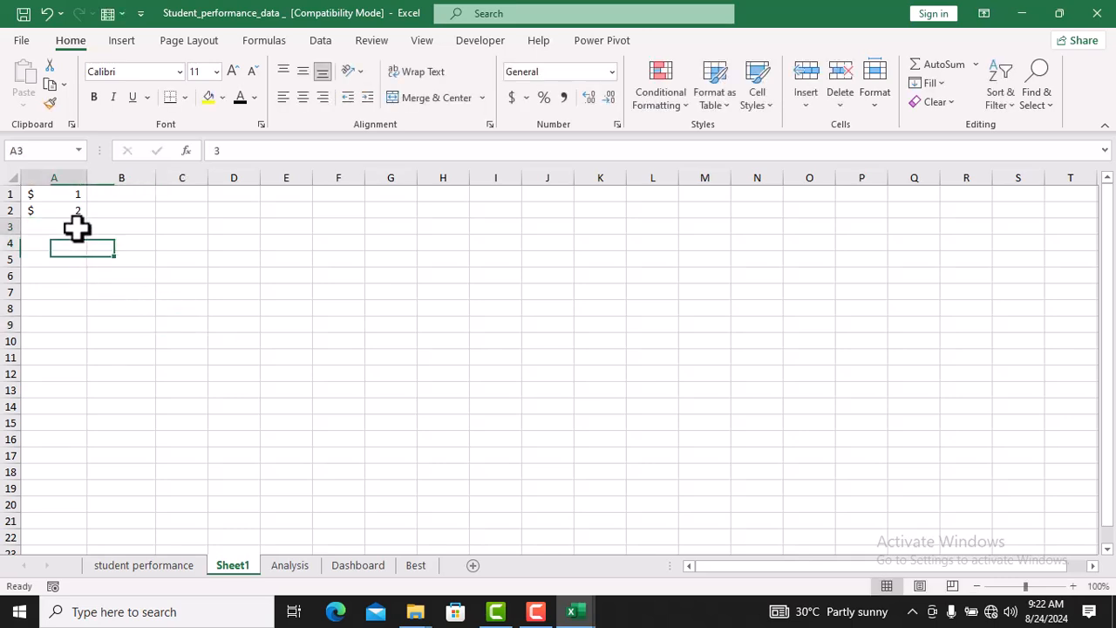
left_click(66, 229)
left_click_drag(43, 200, 55, 230)
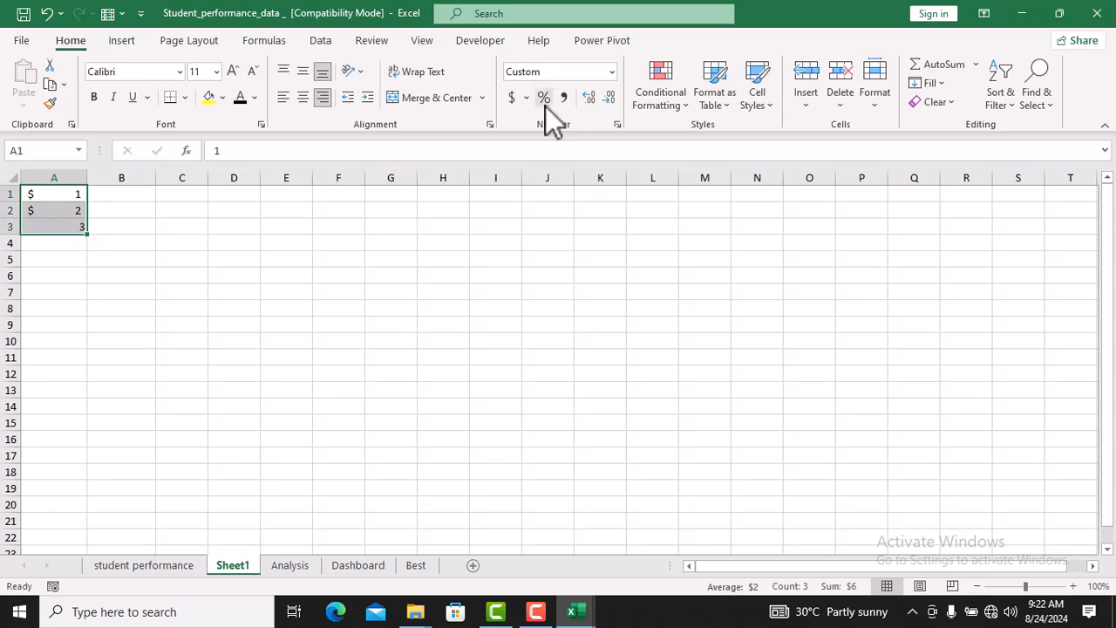
left_click(617, 124)
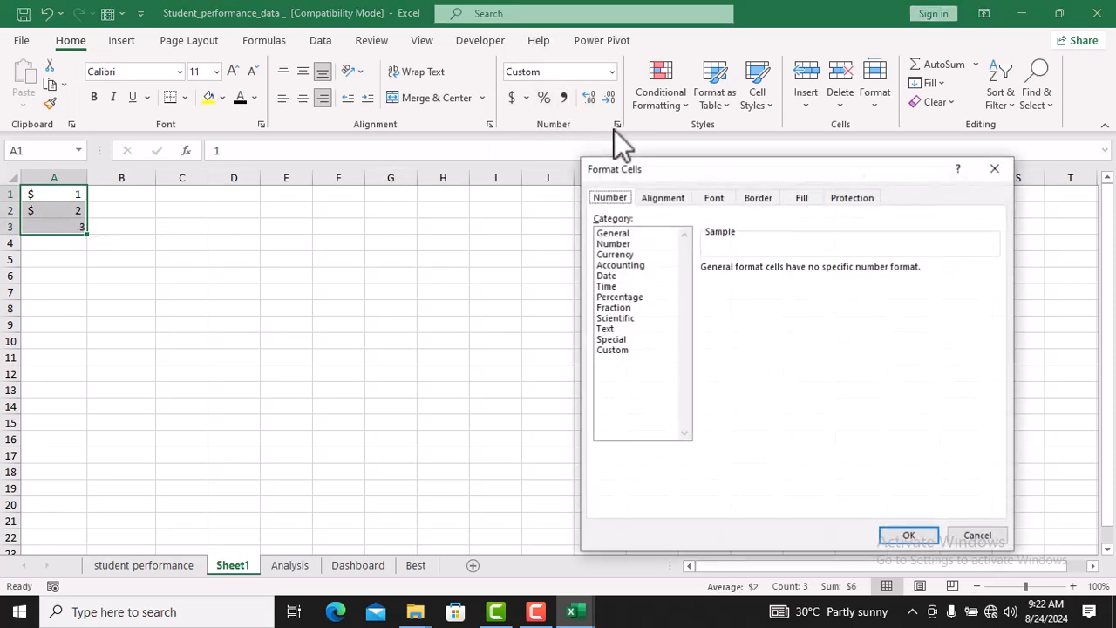
left_click(623, 242)
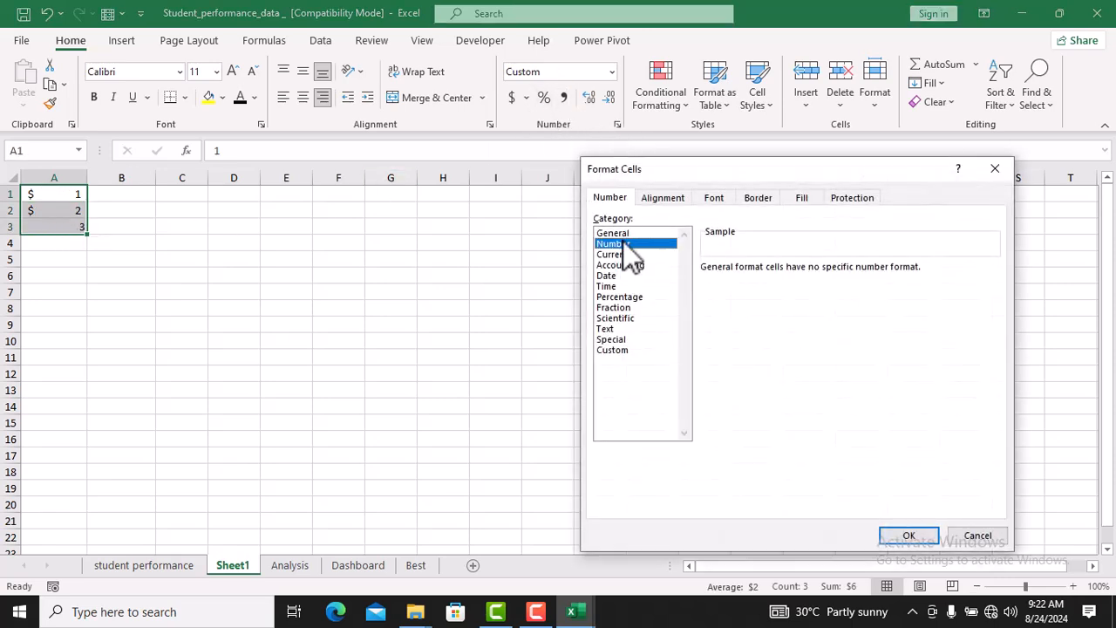
left_click(908, 538)
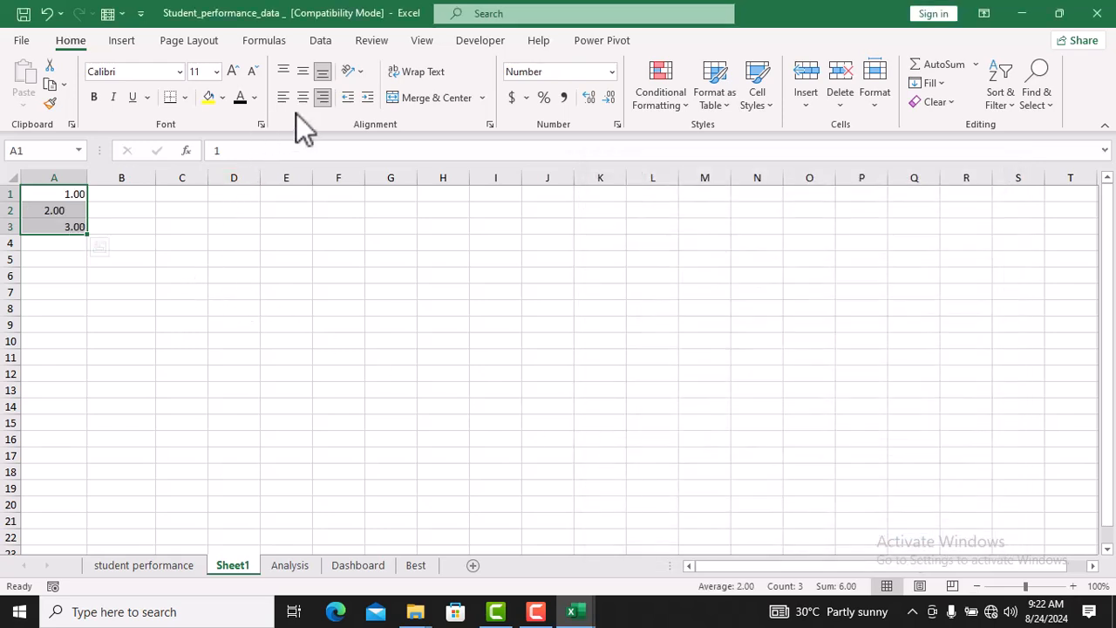
left_click(610, 96)
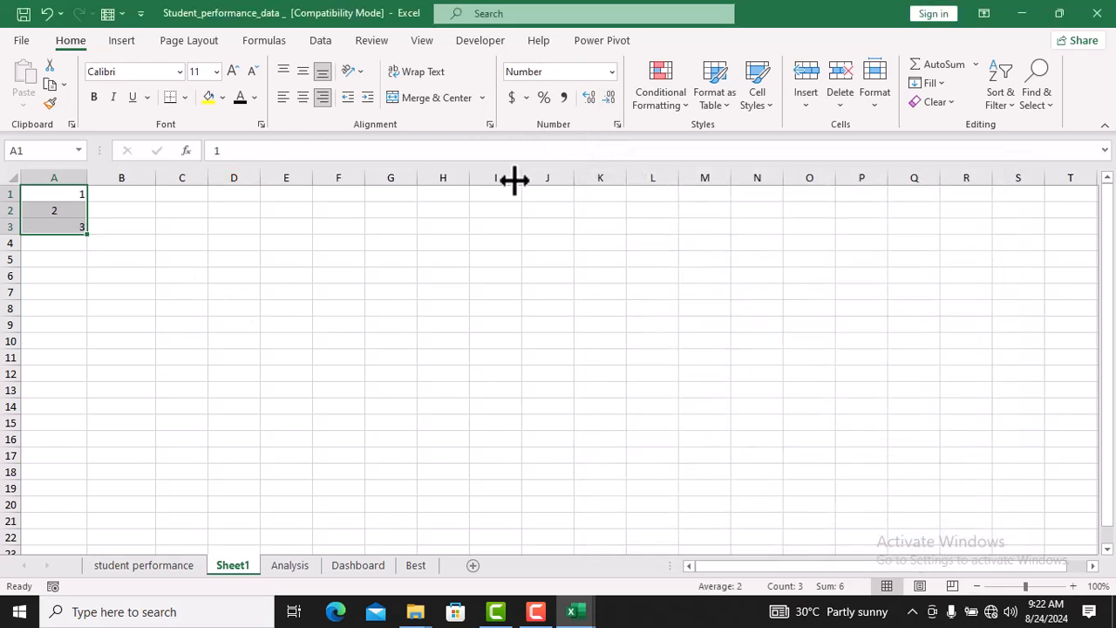
Right-align the value in cell A2 so it matches the numbers in A1 and A3
left_click(322, 274)
left_click(59, 210)
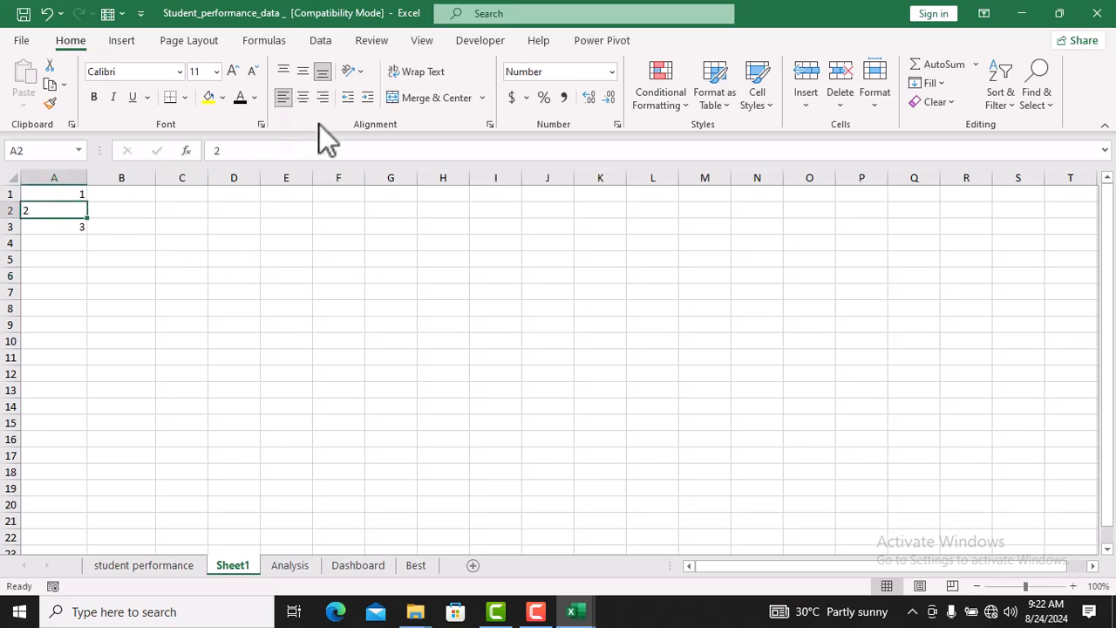
left_click(327, 102)
left_click(244, 256)
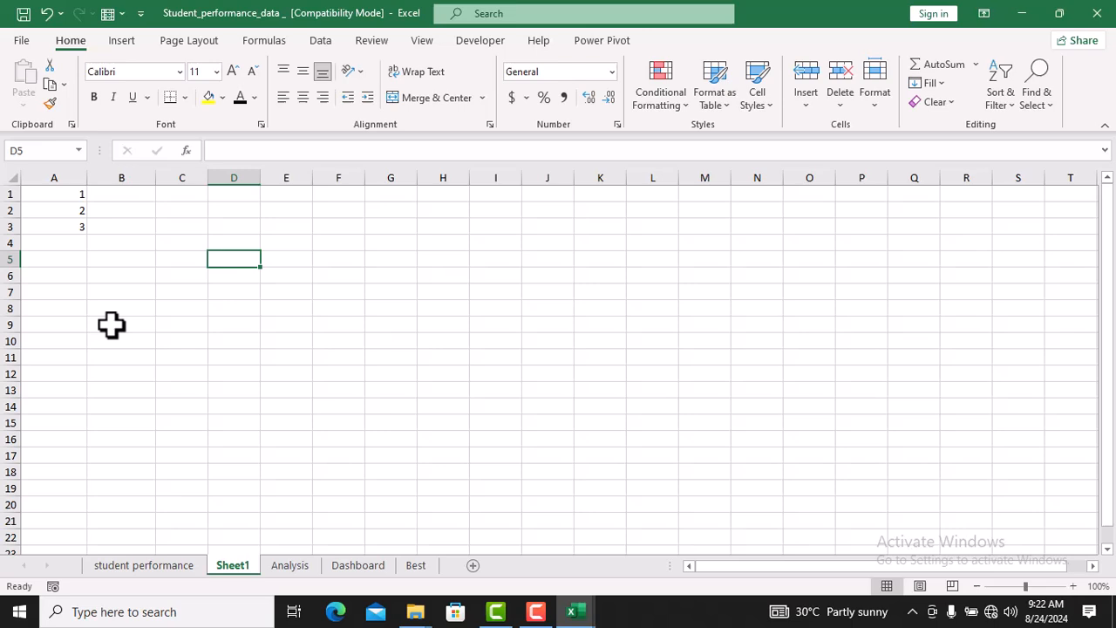
Demonstrate range selection from cell A1, first down to A22 and across to the block A1:L9
left_click(61, 196)
left_click(118, 258)
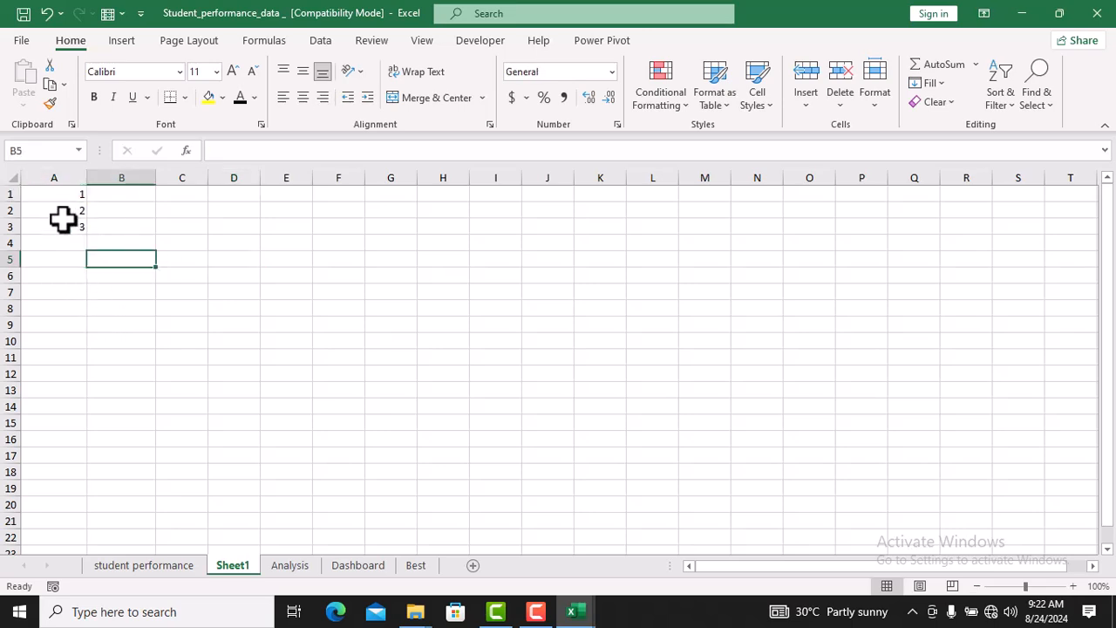
left_click(68, 197)
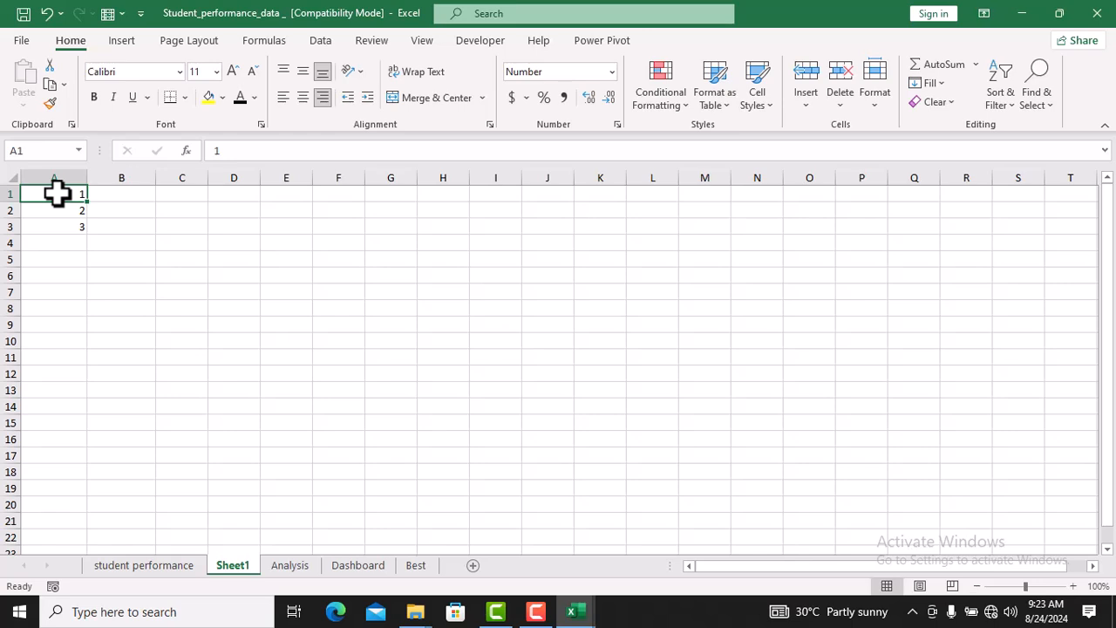
left_click_drag(57, 199, 62, 532)
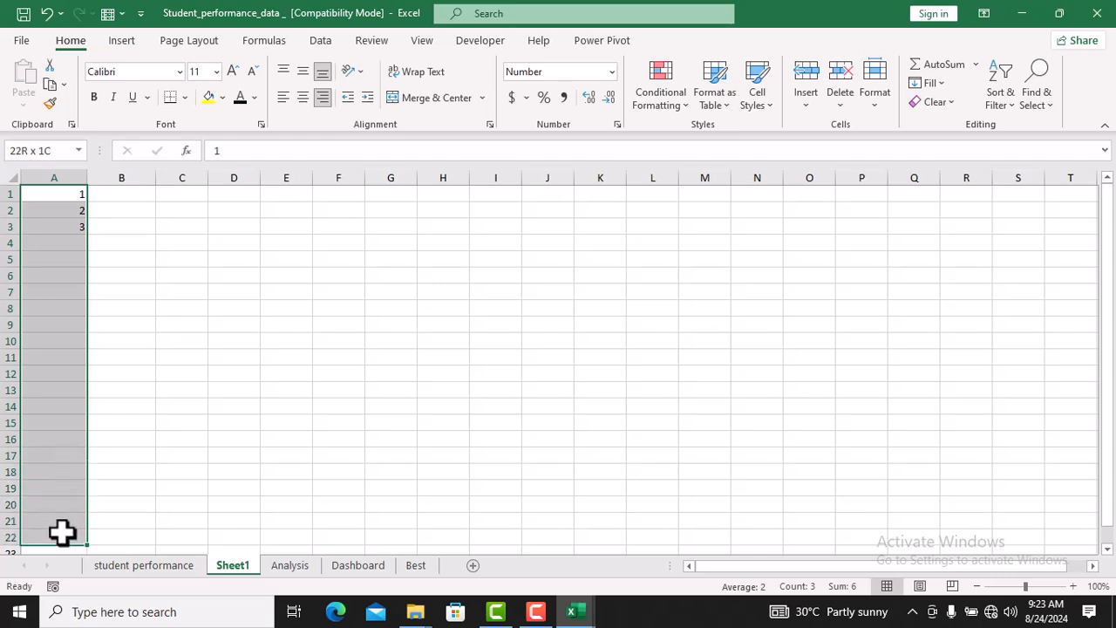
left_click_drag(62, 532, 463, 319)
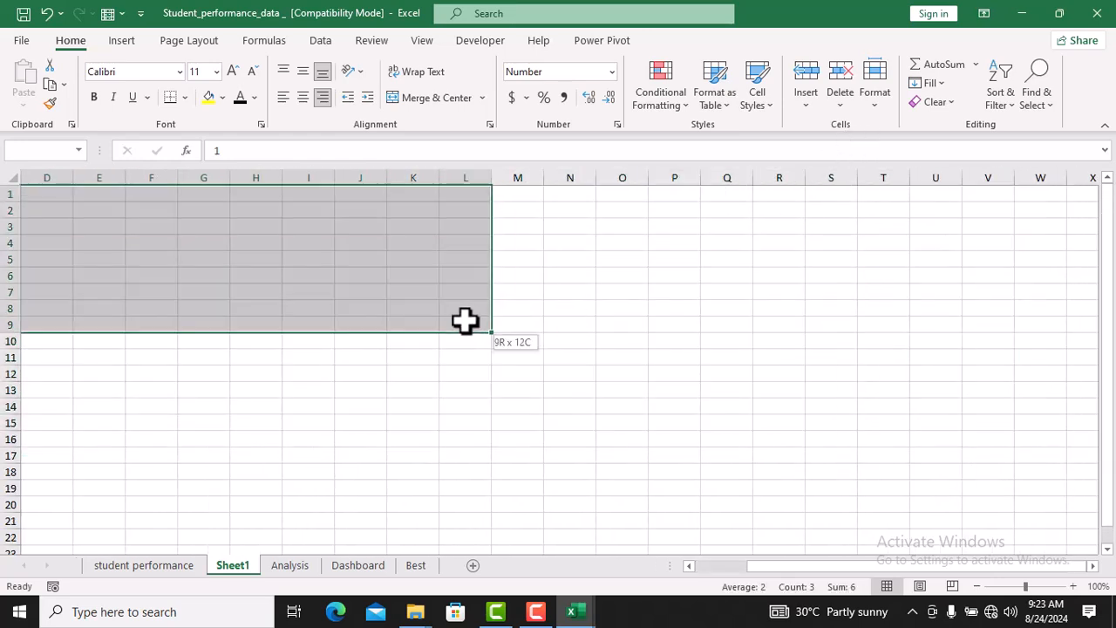
left_click(463, 319)
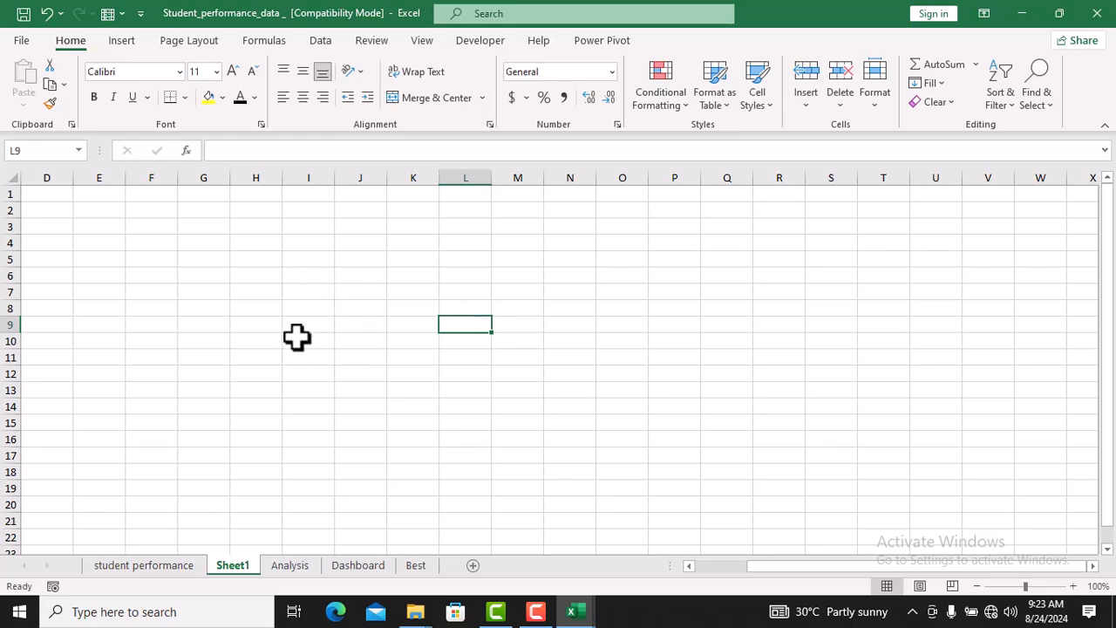
left_click(52, 195)
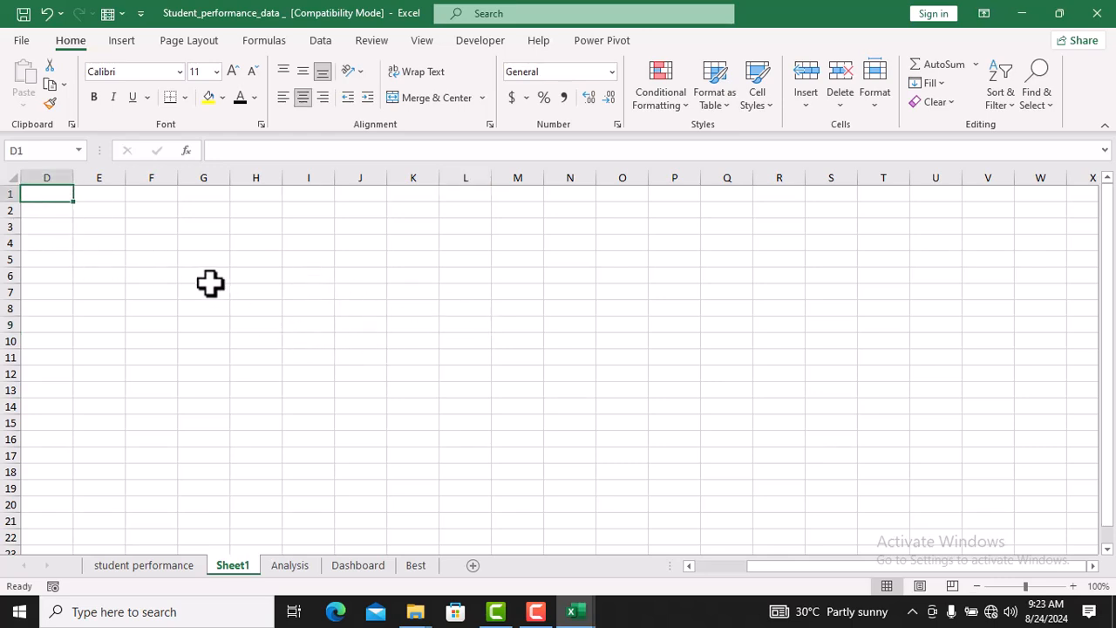
left_click(193, 321)
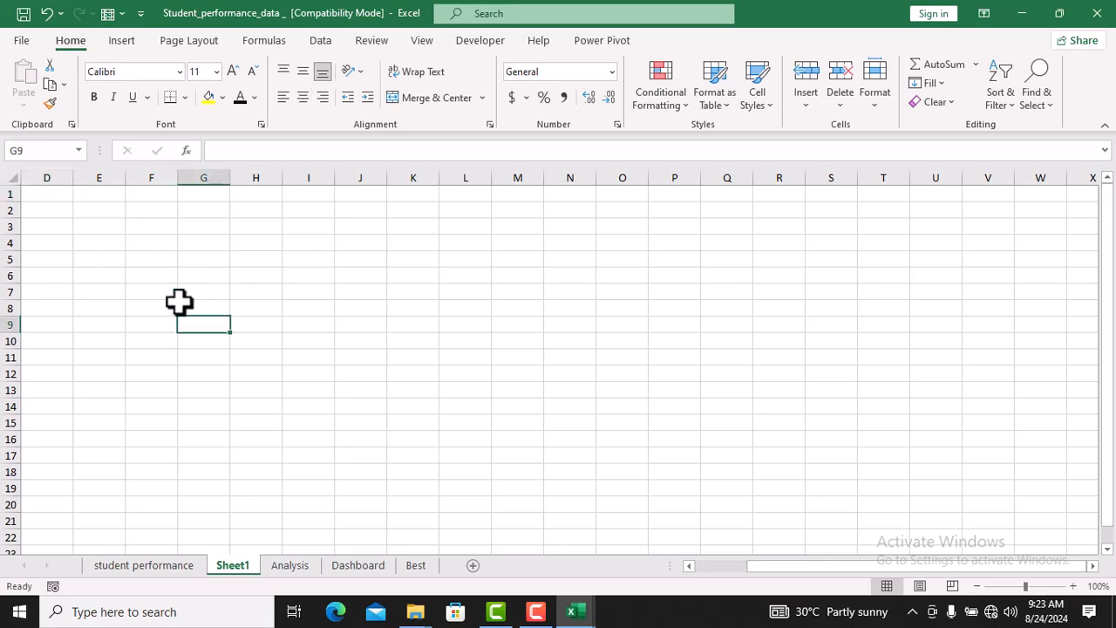
Enter the numbers 1, 2 and 3 in cells D1 to D3
left_click(58, 197)
type("1")
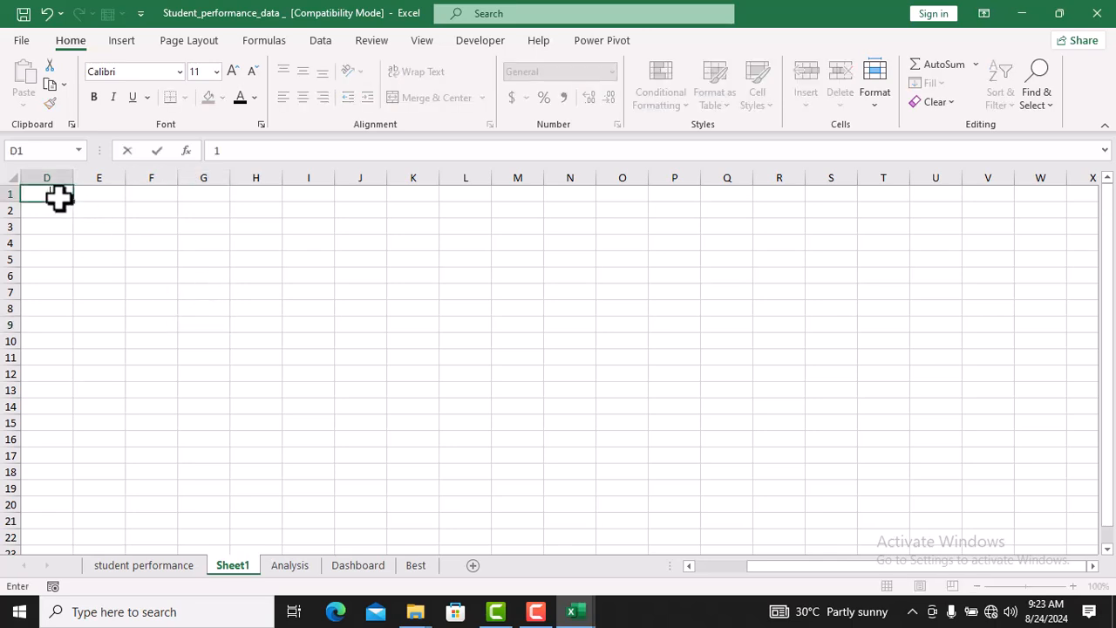
key("Return")
type("2")
key("Return")
type("3")
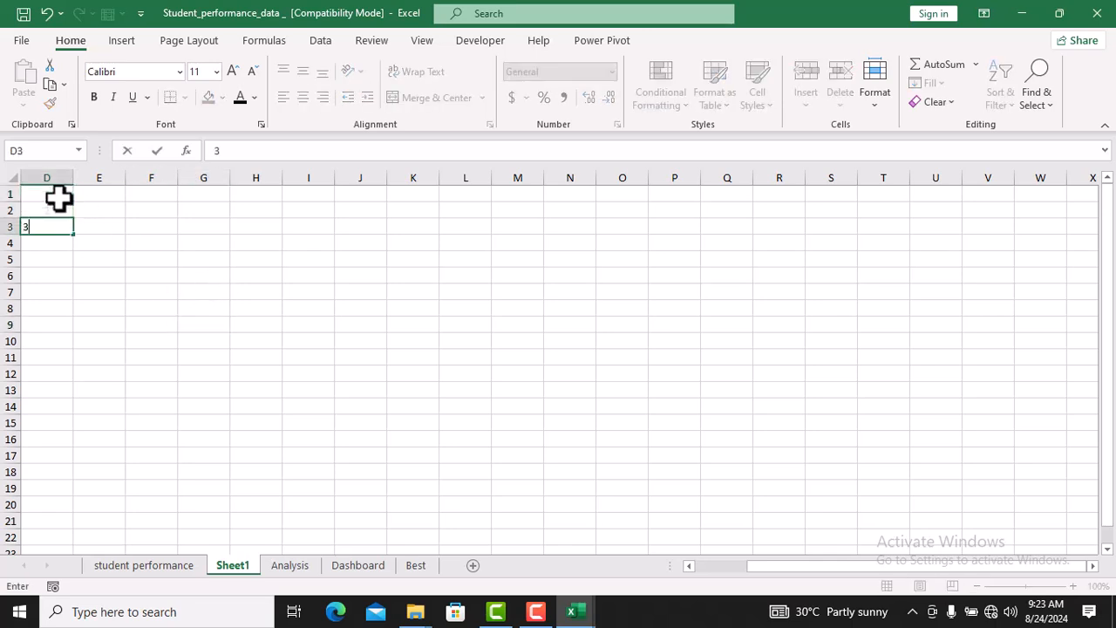
key("Return")
left_click(47, 179)
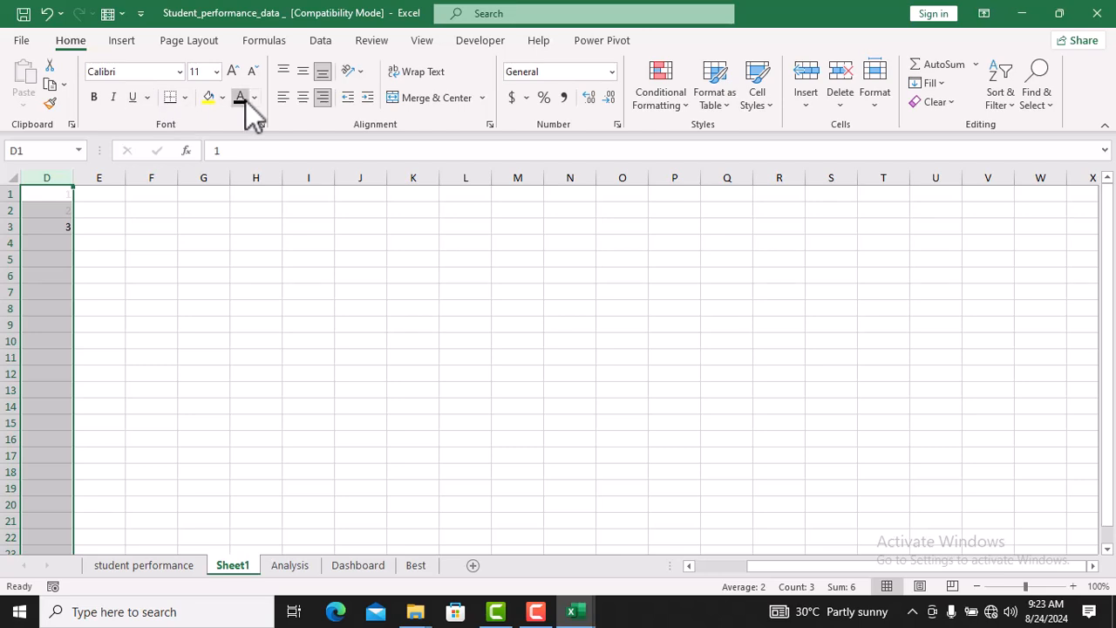
left_click(152, 242)
left_click(52, 193)
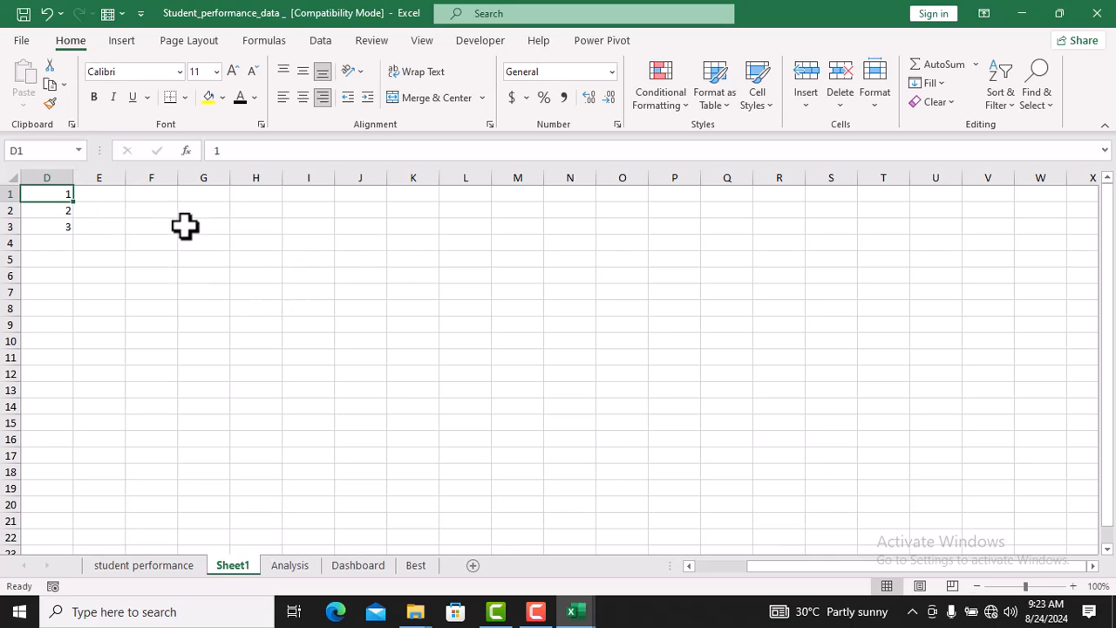
Enter the text NAME in cell E1
left_click(114, 194)
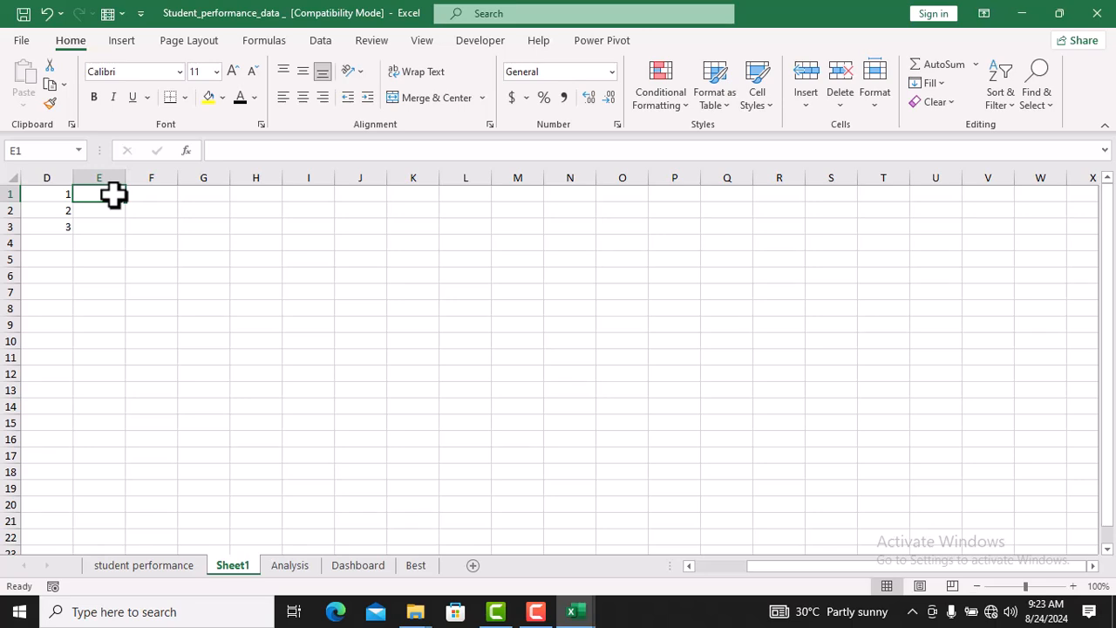
type("NAME")
key("Return")
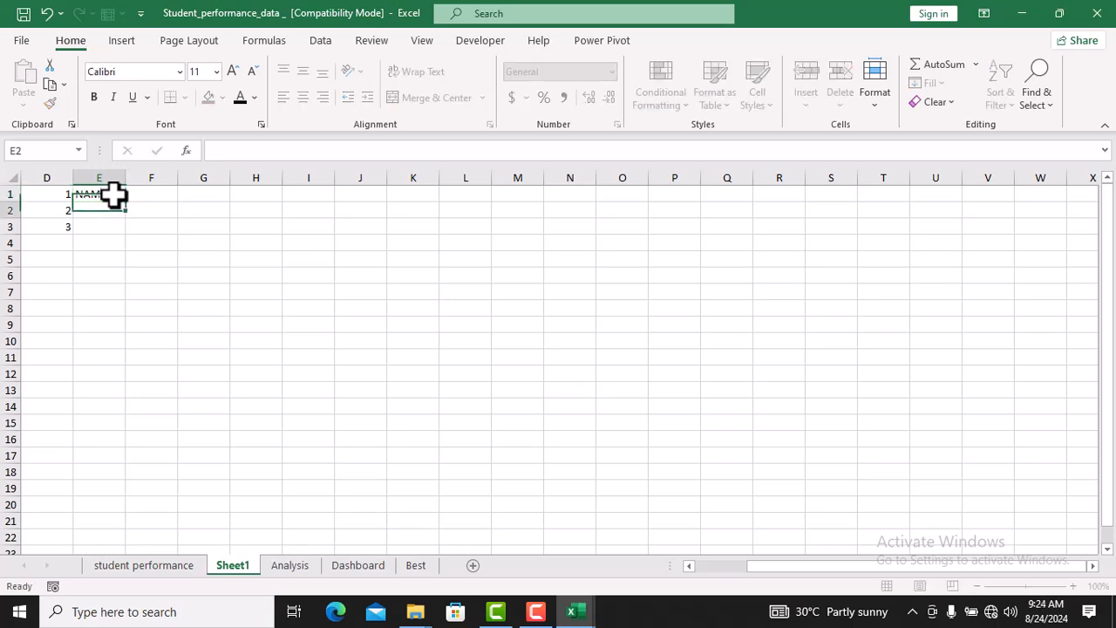
left_click(184, 330)
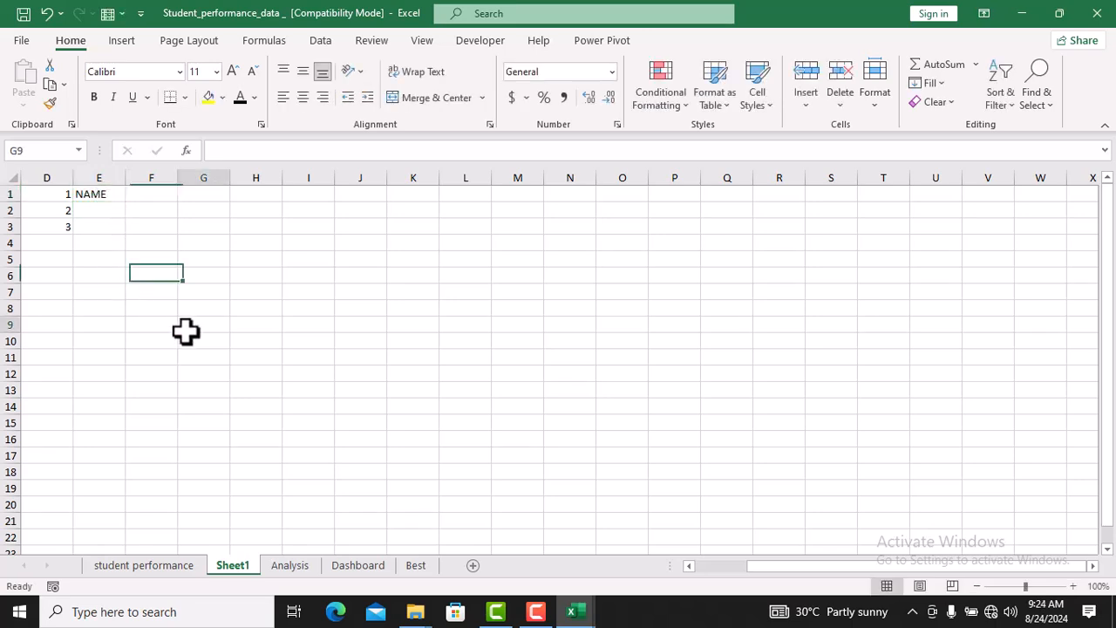
left_click(104, 194)
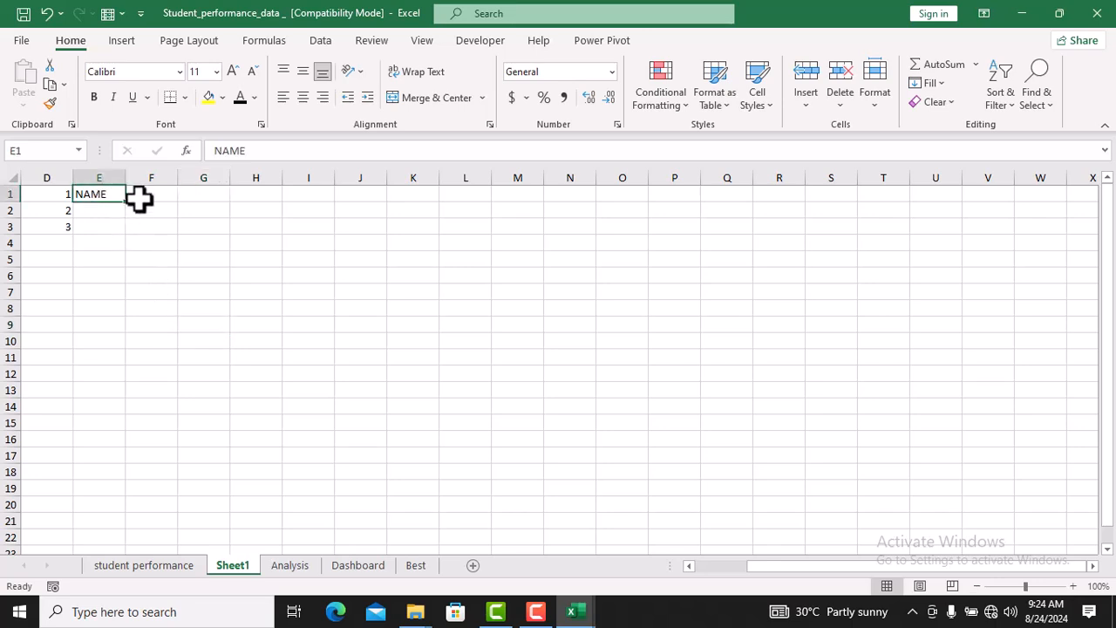
right_click(98, 170)
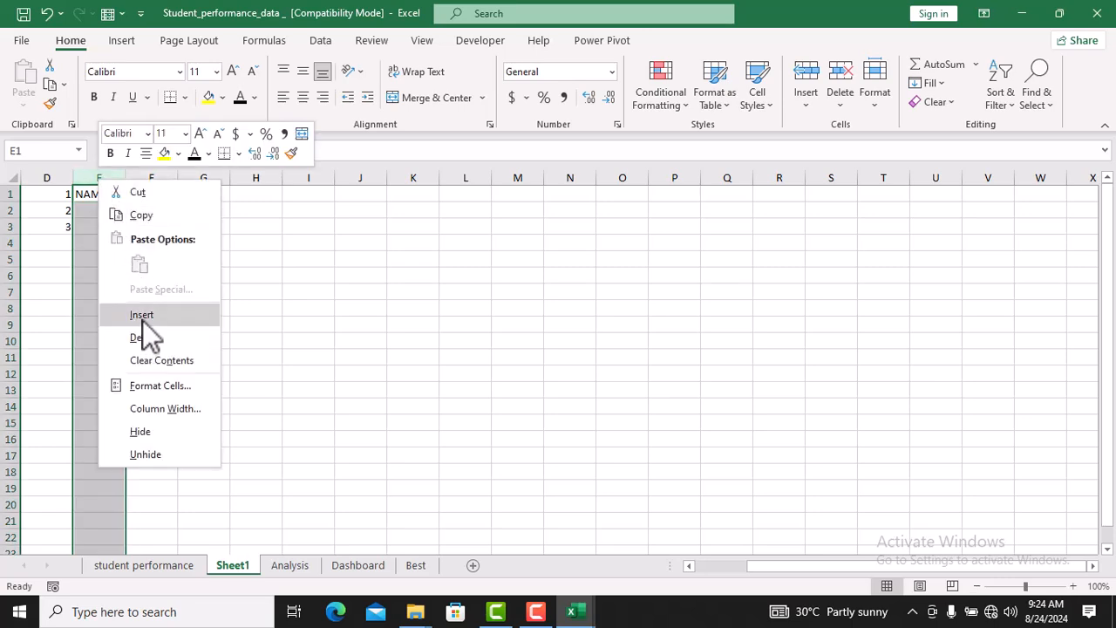
left_click(366, 291)
left_click(244, 306)
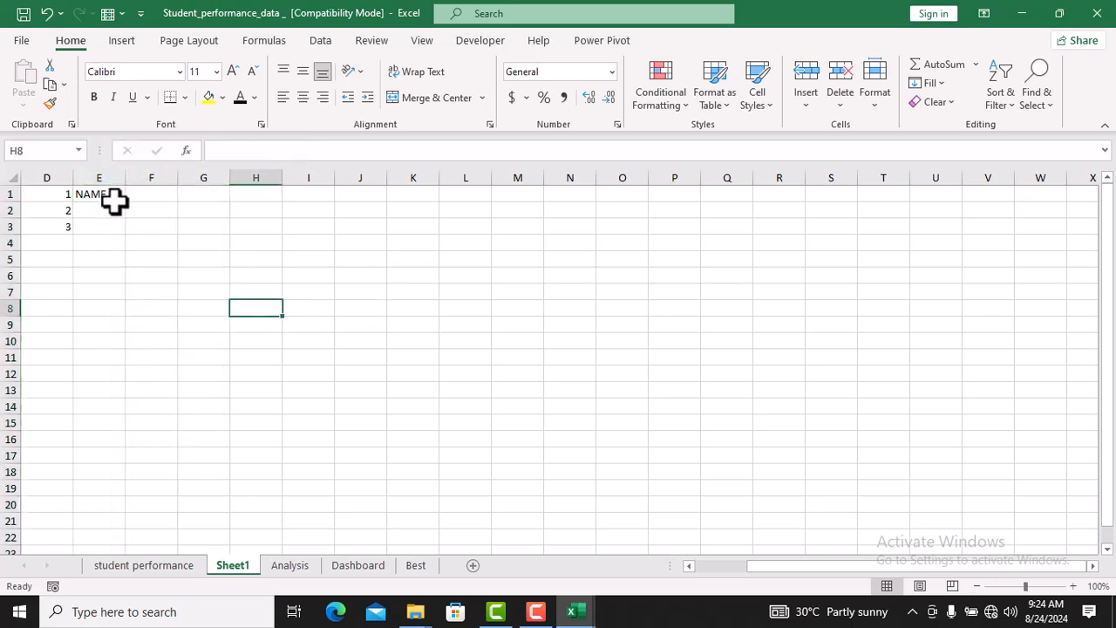
Move the NAME cell from E1 to M1
left_click(112, 199)
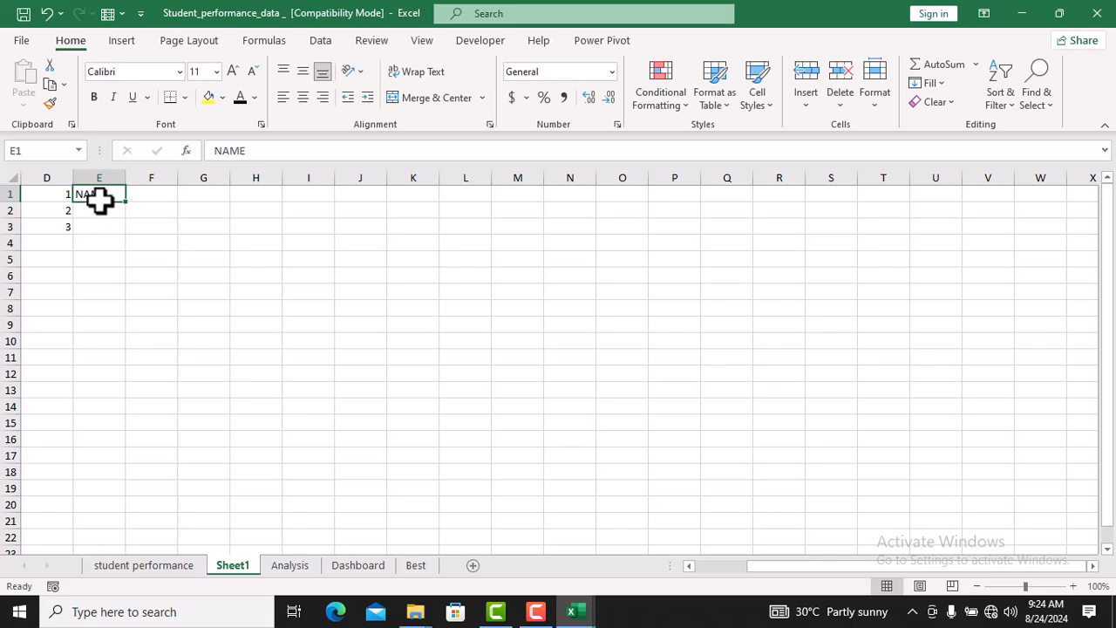
left_click_drag(99, 200, 526, 197)
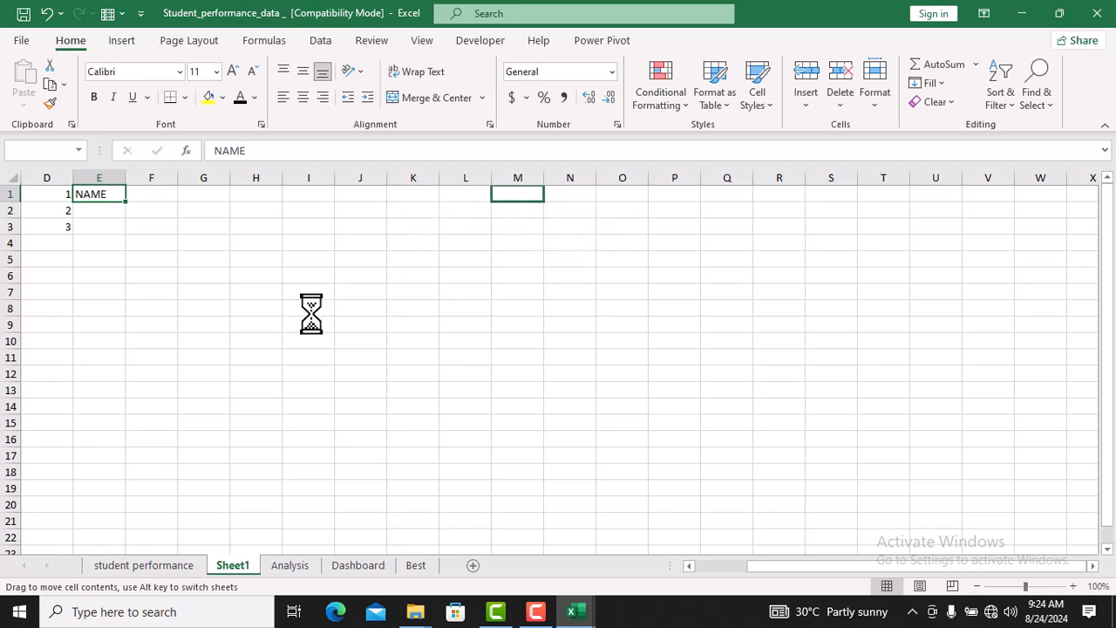
left_click(299, 308)
left_click(518, 194)
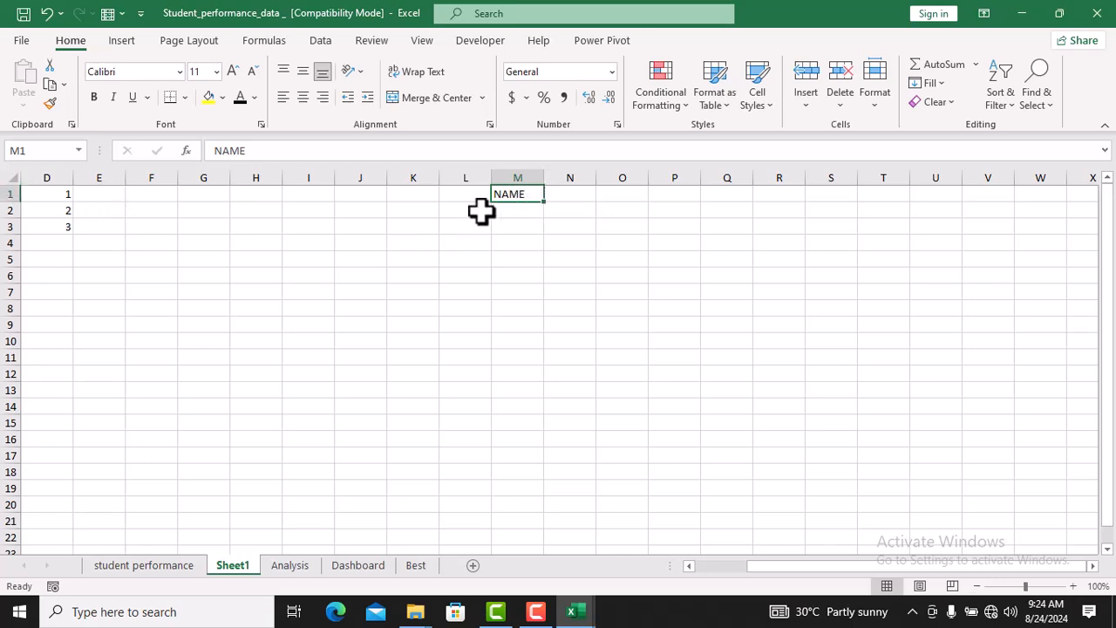
Extend the number series in D1:D3 down to cell D20 with AutoFill
left_click(52, 196)
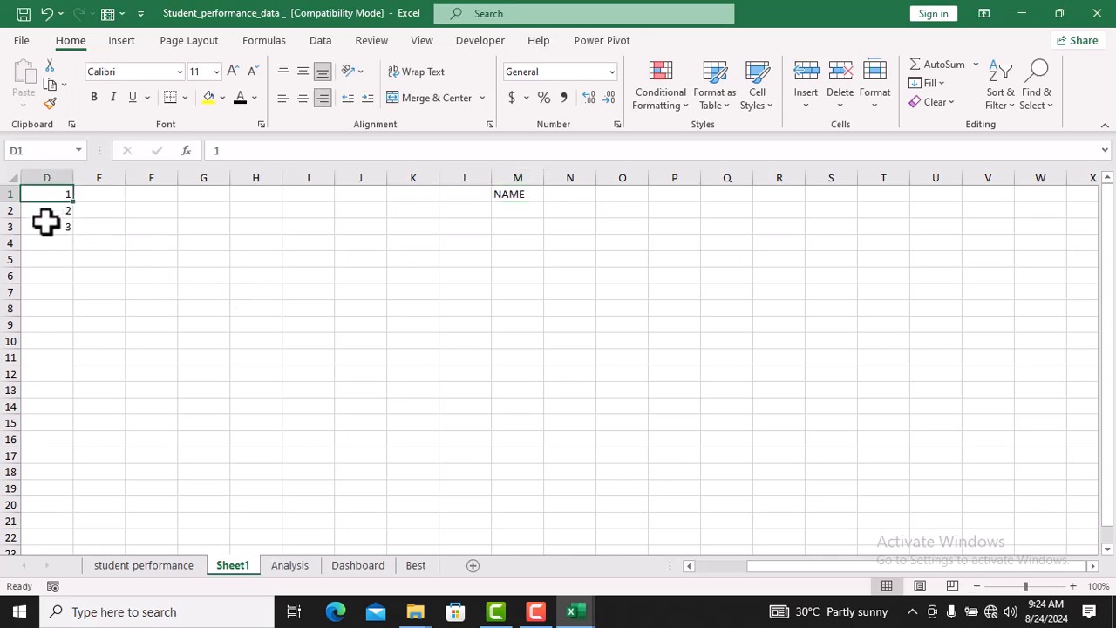
left_click_drag(48, 195, 49, 222)
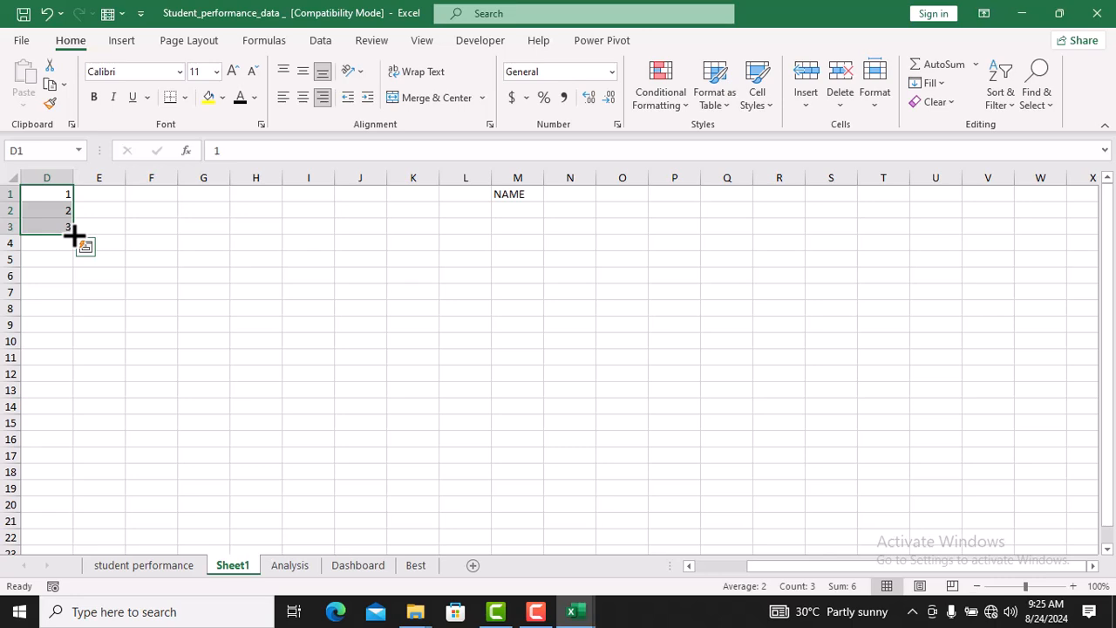
left_click_drag(74, 233, 86, 520)
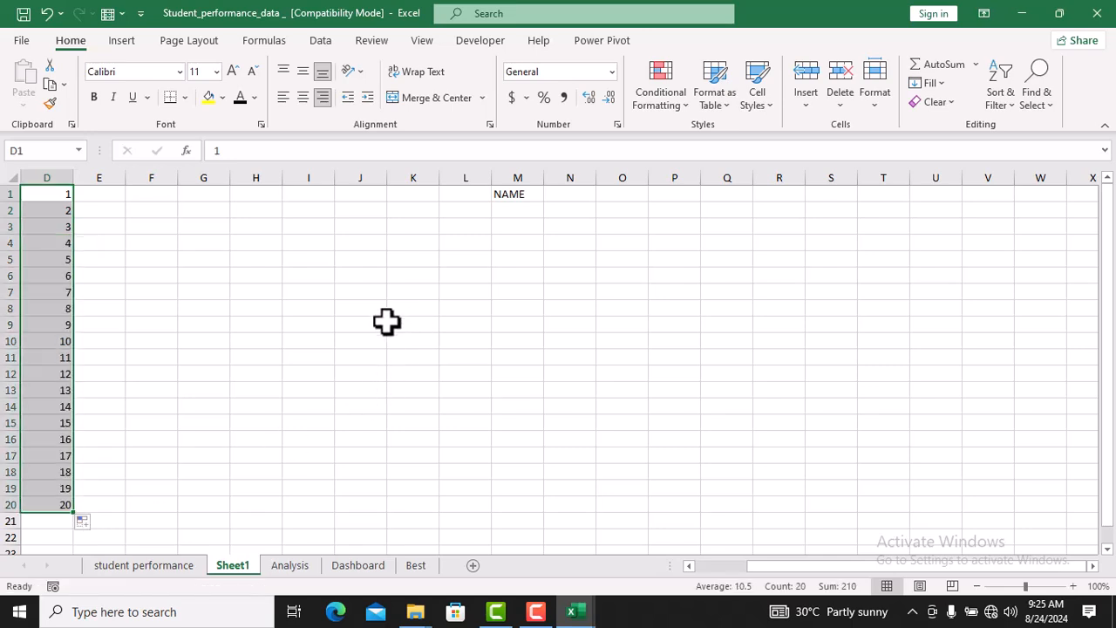
left_click(307, 343)
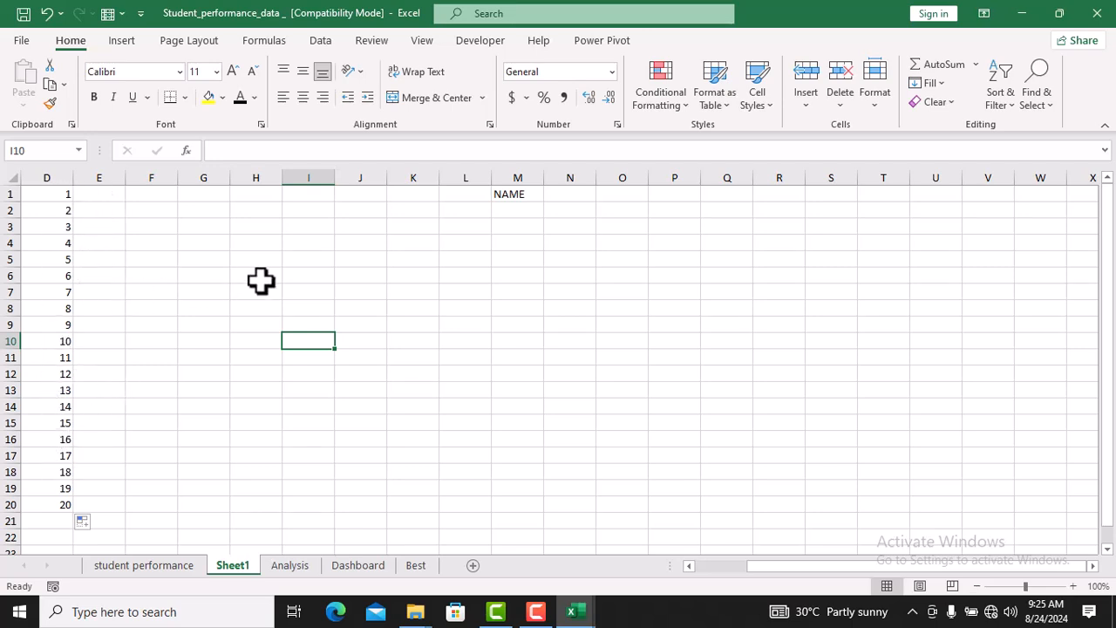
left_click(154, 308)
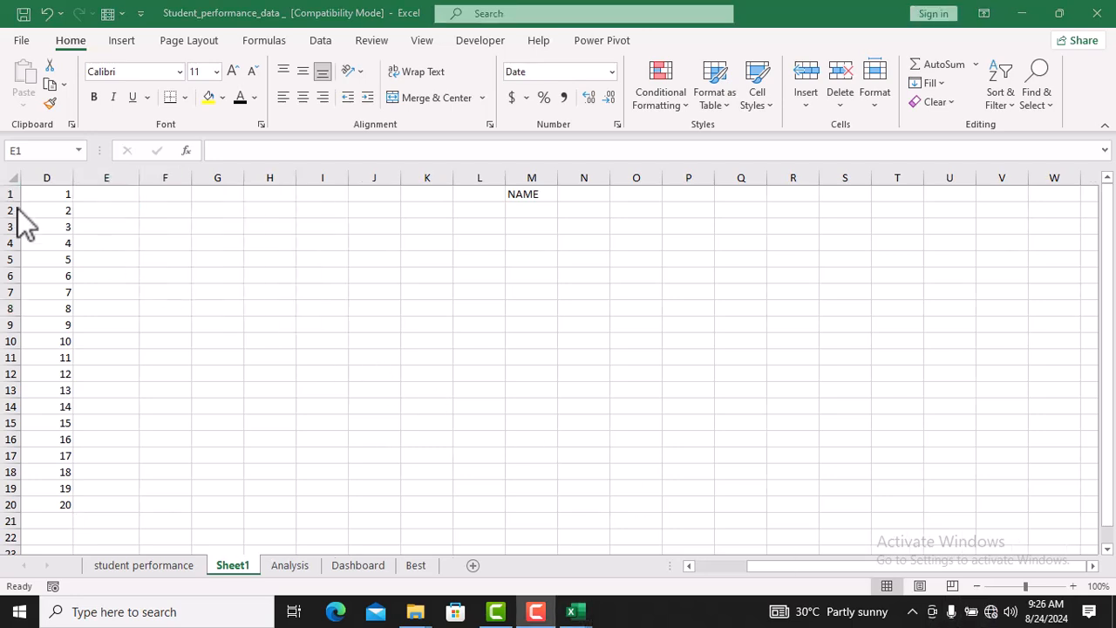
Enter the numbers 2 and 4 in cells E1 and E2 of the date-formatted column
left_click(106, 194)
key("BackSpace")
left_click(47, 196)
left_click(104, 197)
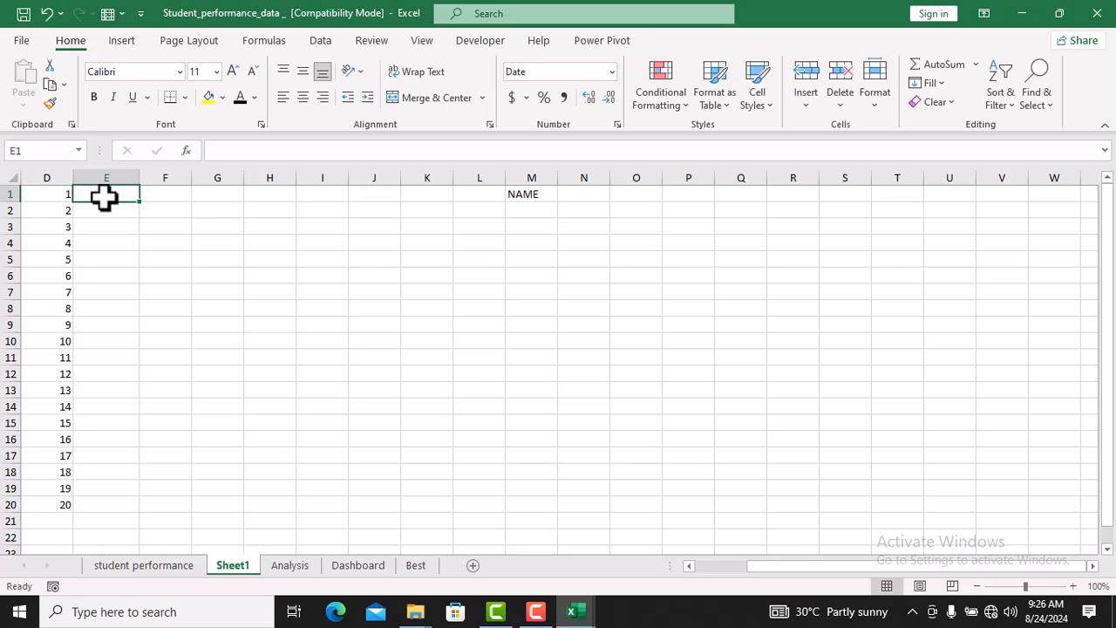
type("2")
key("Return")
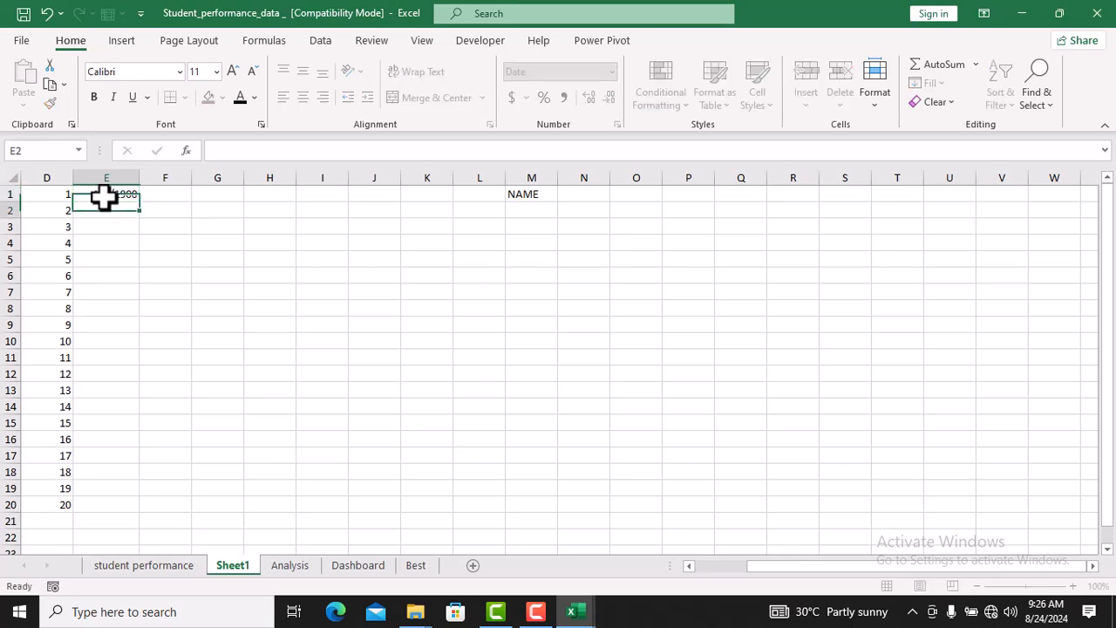
type("4")
key("Return")
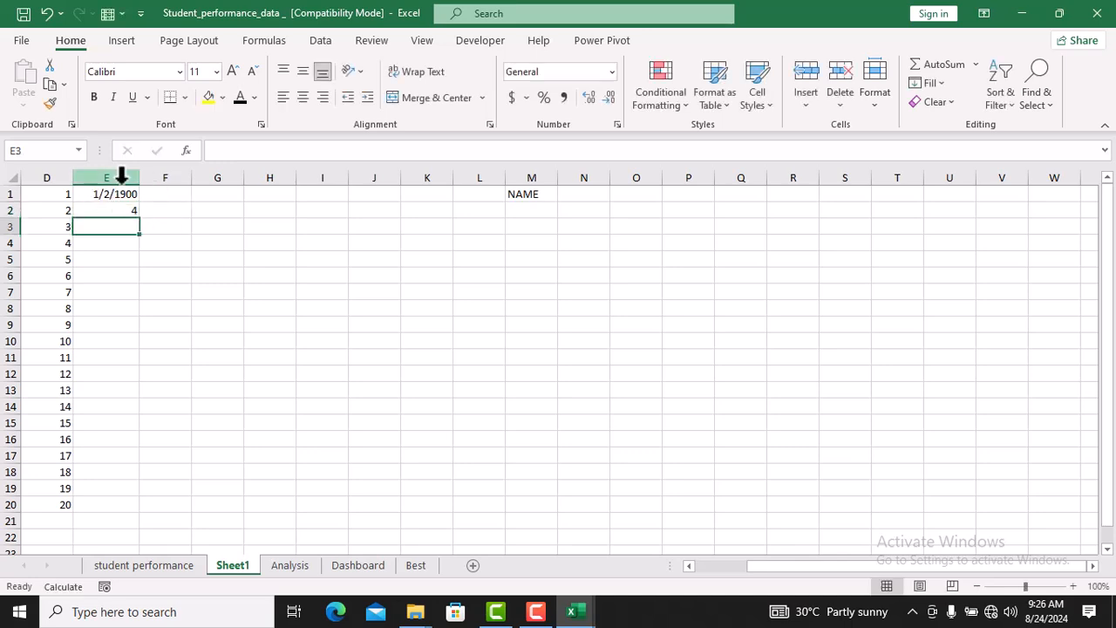
Clear cell E1 and delete the whole column E
left_click(112, 193)
key("BackSpace")
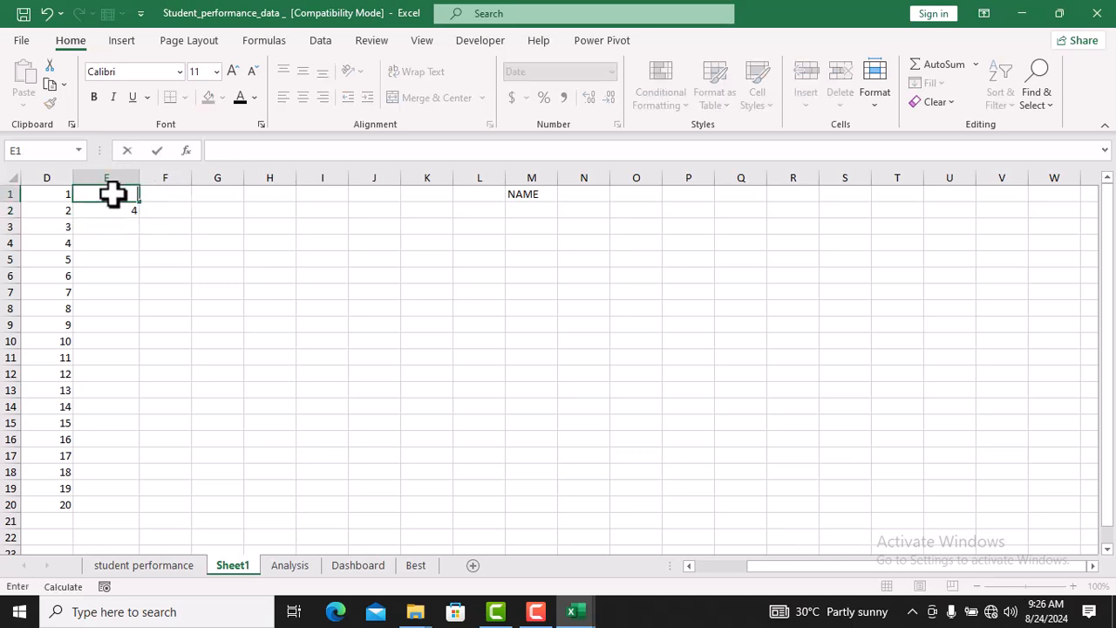
left_click(199, 259)
right_click(119, 177)
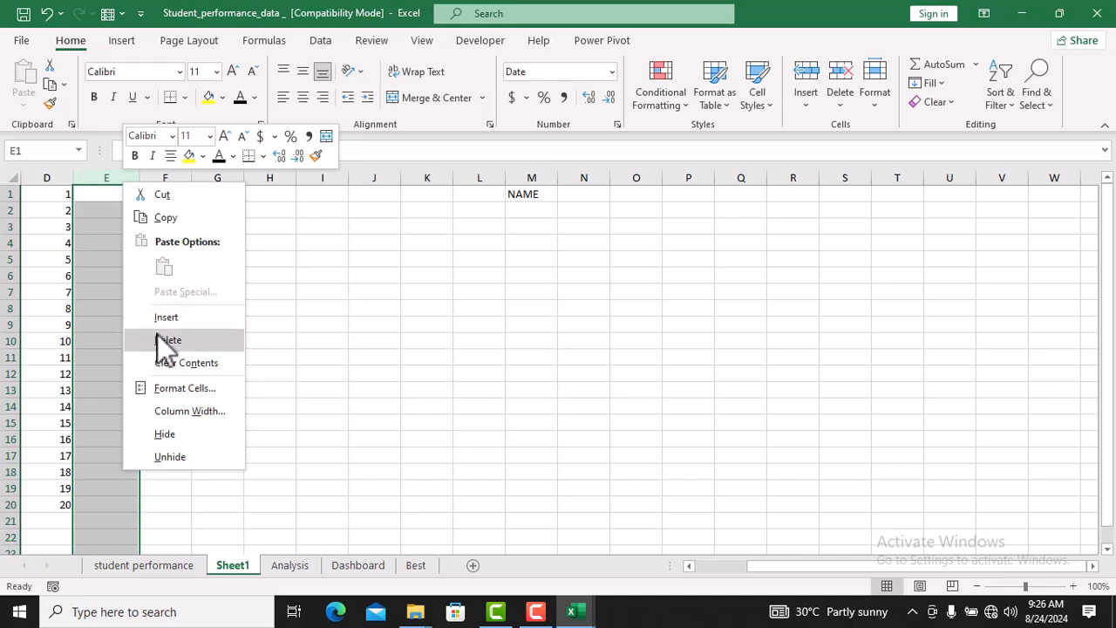
left_click(166, 340)
Enter the numbers 2 and 4 in cells E1 and E2 of the new column E
left_click(113, 196)
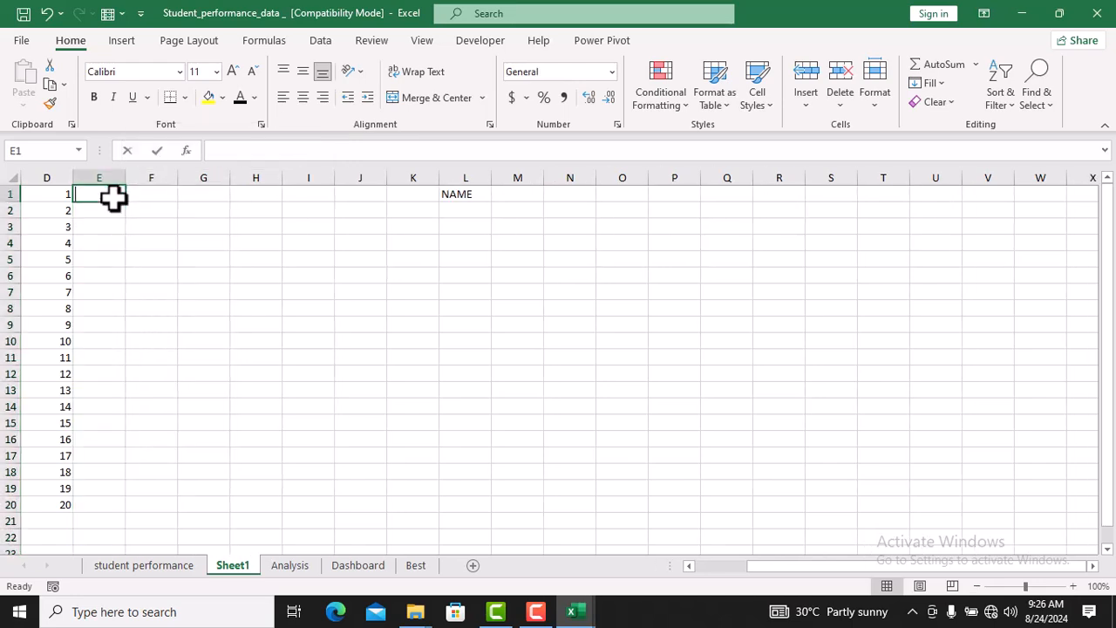
key("Return")
type("4")
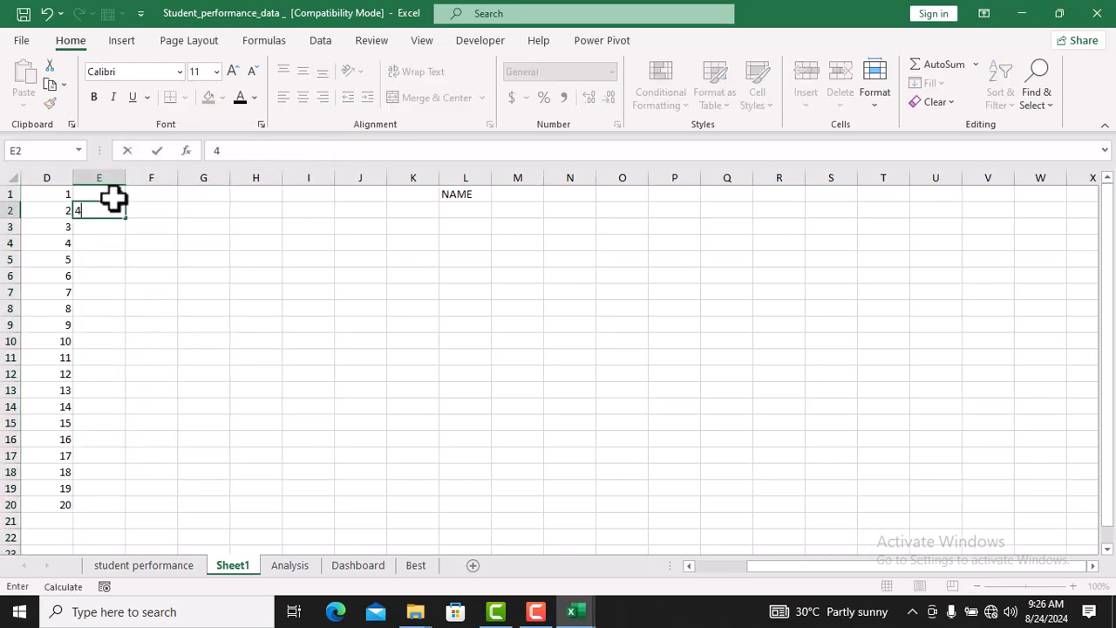
key("Return")
left_click(107, 199)
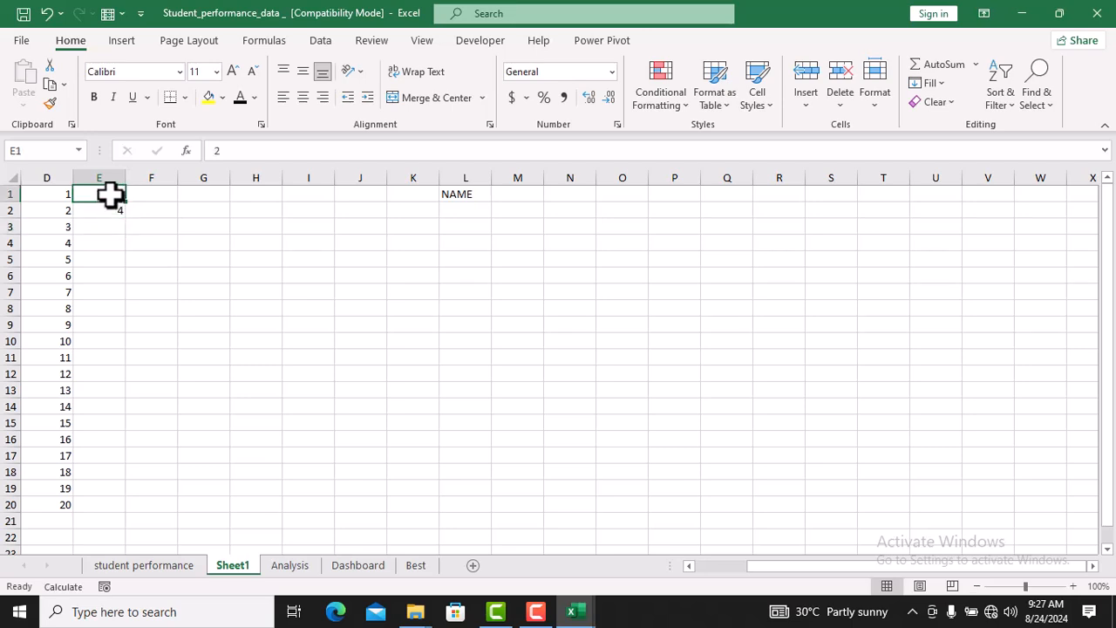
Extend the number series in E1:E2 down to cell E15 with AutoFill
left_click_drag(109, 196, 110, 207)
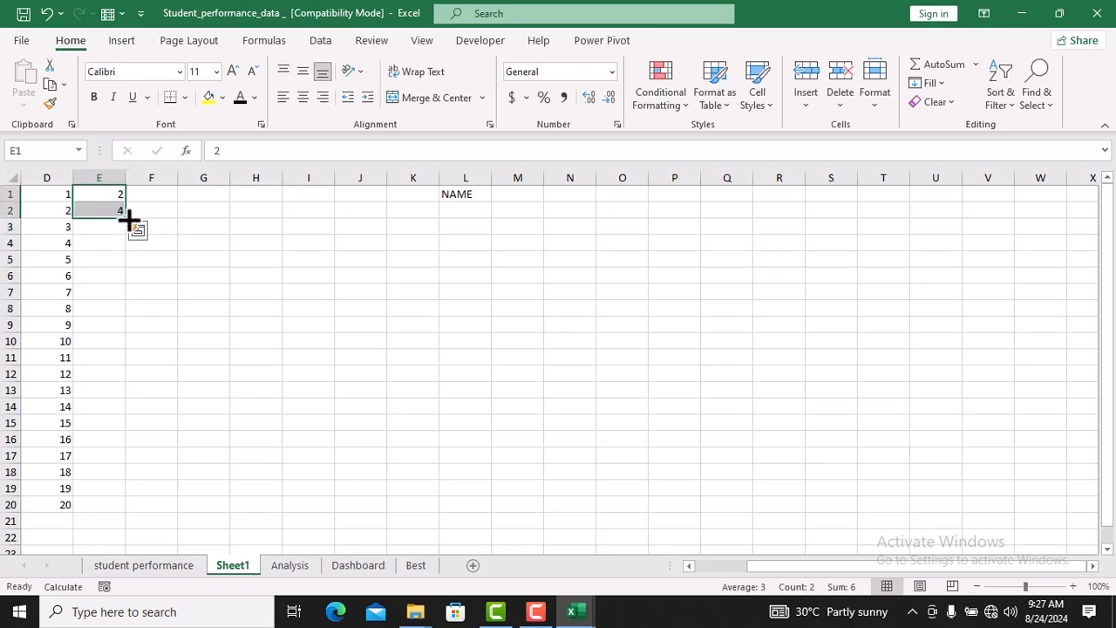
left_click_drag(128, 222, 134, 429)
left_click(244, 350)
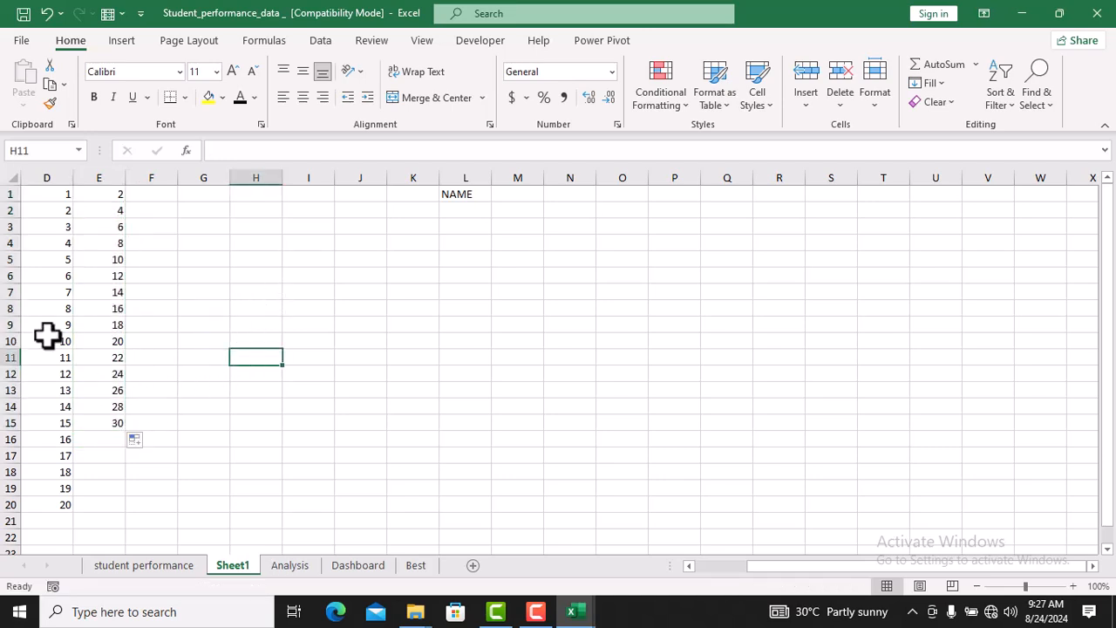
Enter 5 and 10 in cells F1 and F2 and extend the series down to F14 with AutoFill
left_click(161, 197)
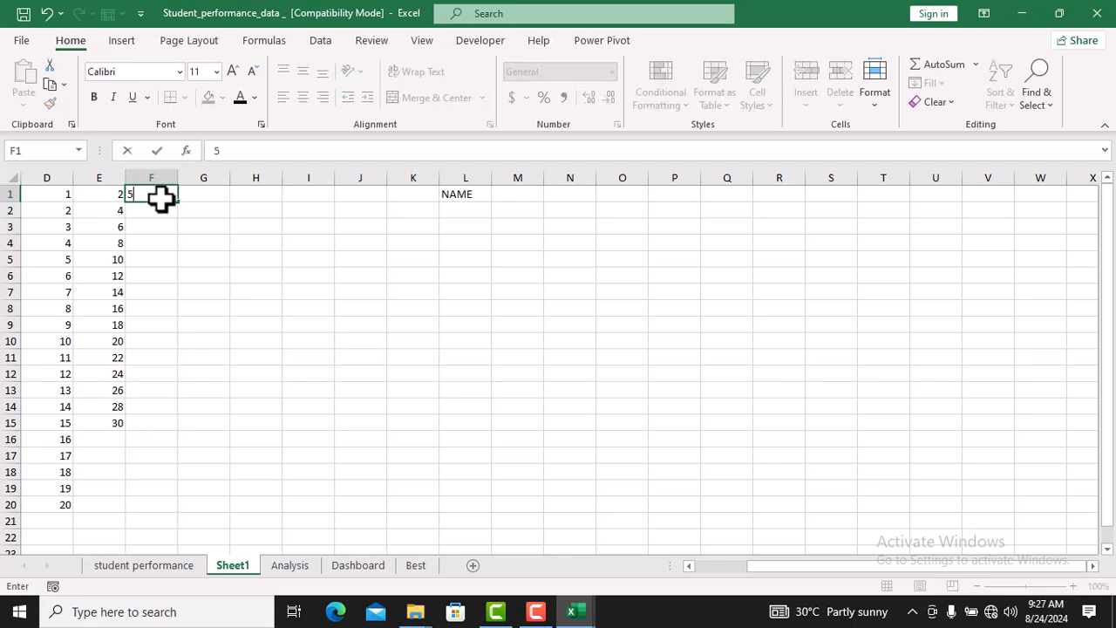
key("Return")
type("10")
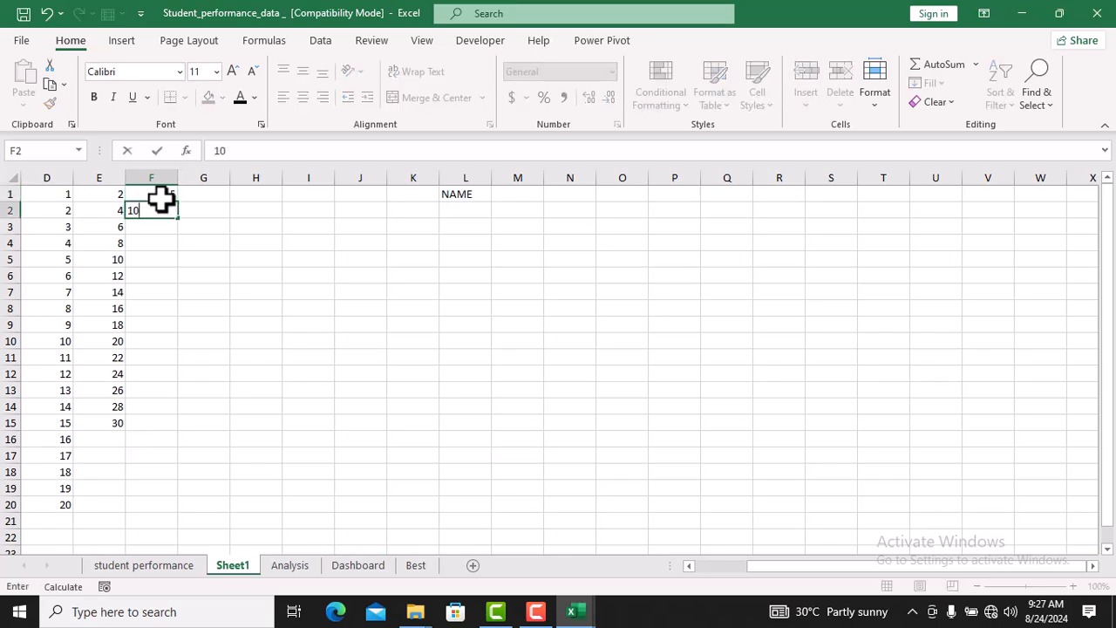
key("Return")
left_click_drag(160, 199, 209, 410)
left_click(306, 290)
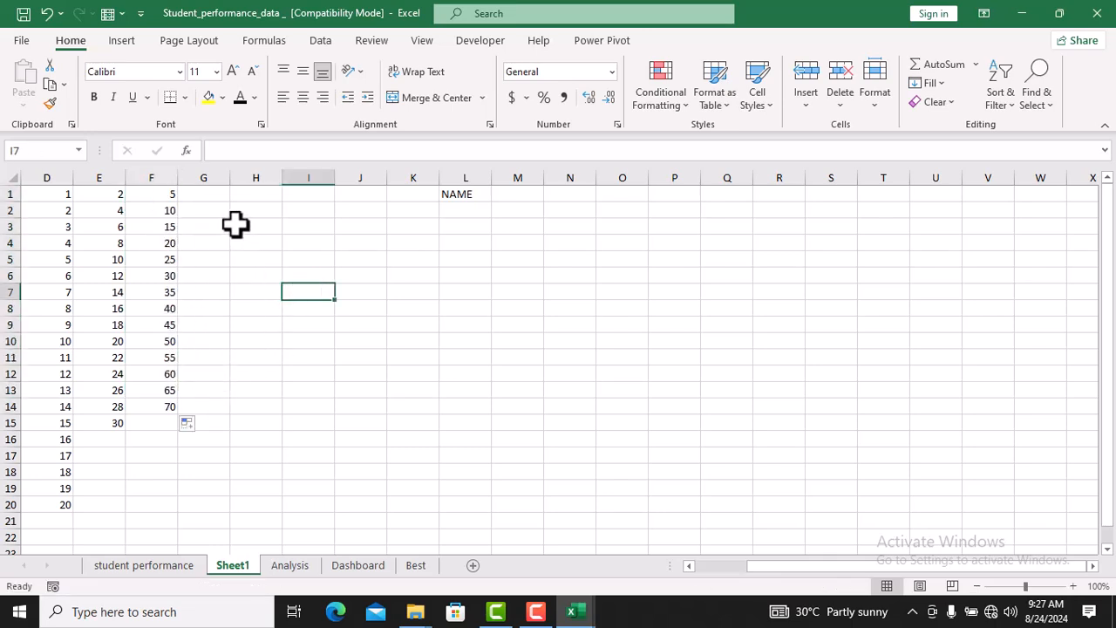
Insert the current date, 8/24/2024, in cell G1
left_click(207, 197)
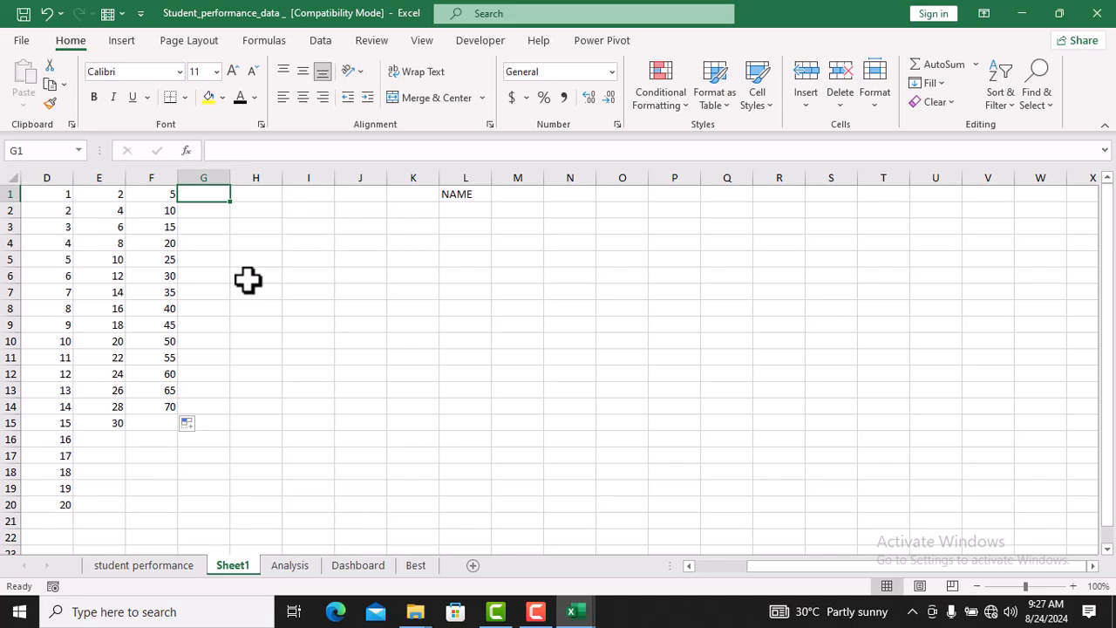
key("ctrl+semicolon")
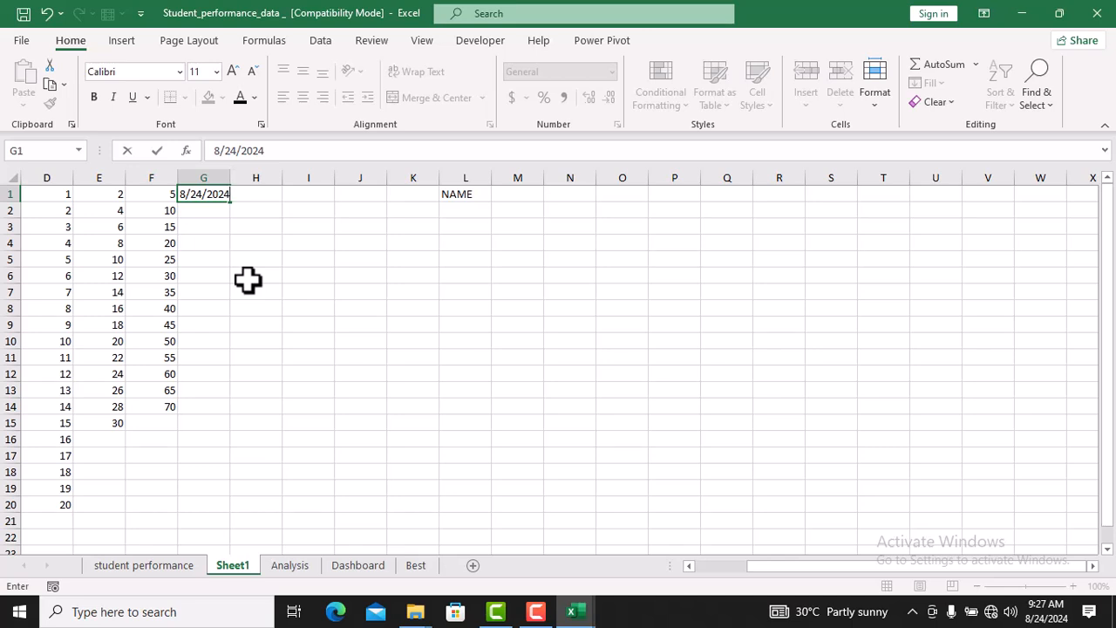
left_click(243, 262)
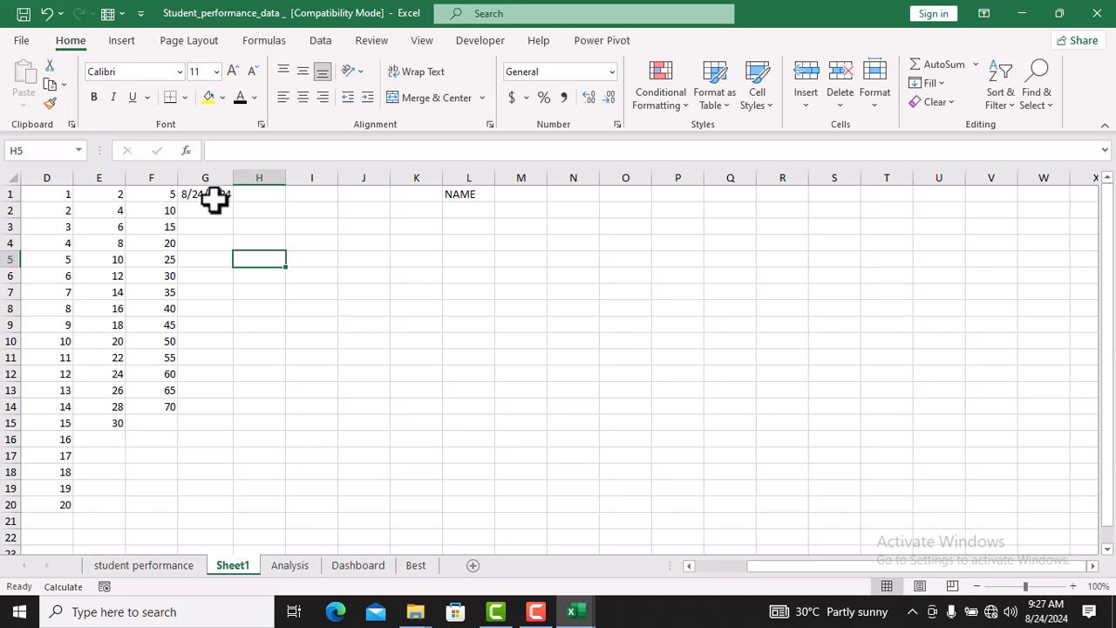
Try extending the date in G1 down to cell G9 with AutoFill and undo the fill
left_click(217, 195)
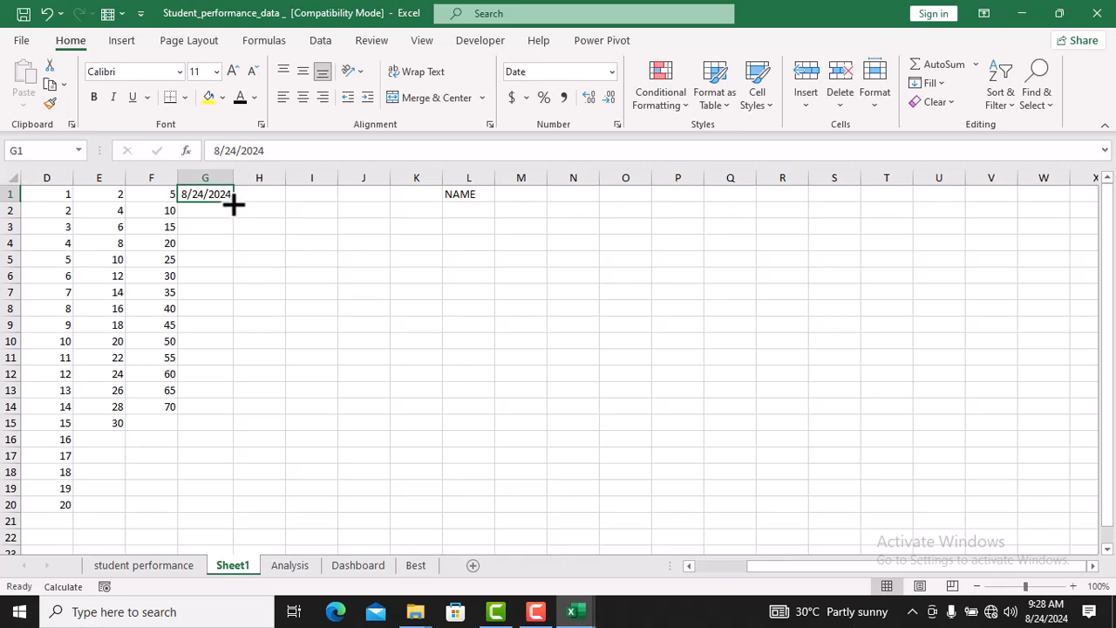
left_click_drag(234, 202, 236, 332)
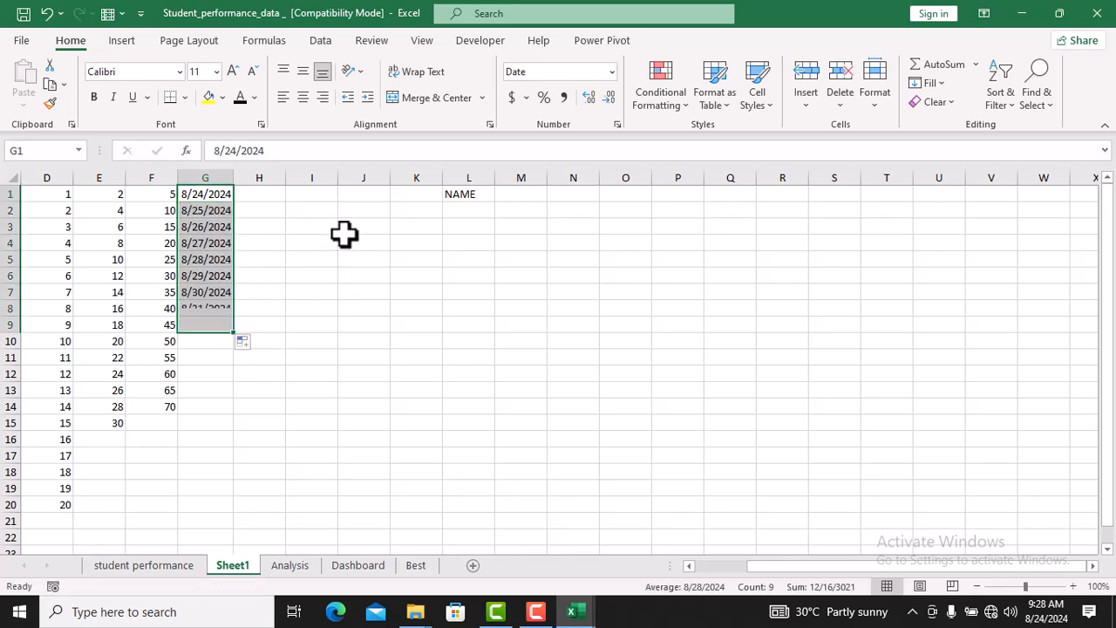
left_click(294, 246)
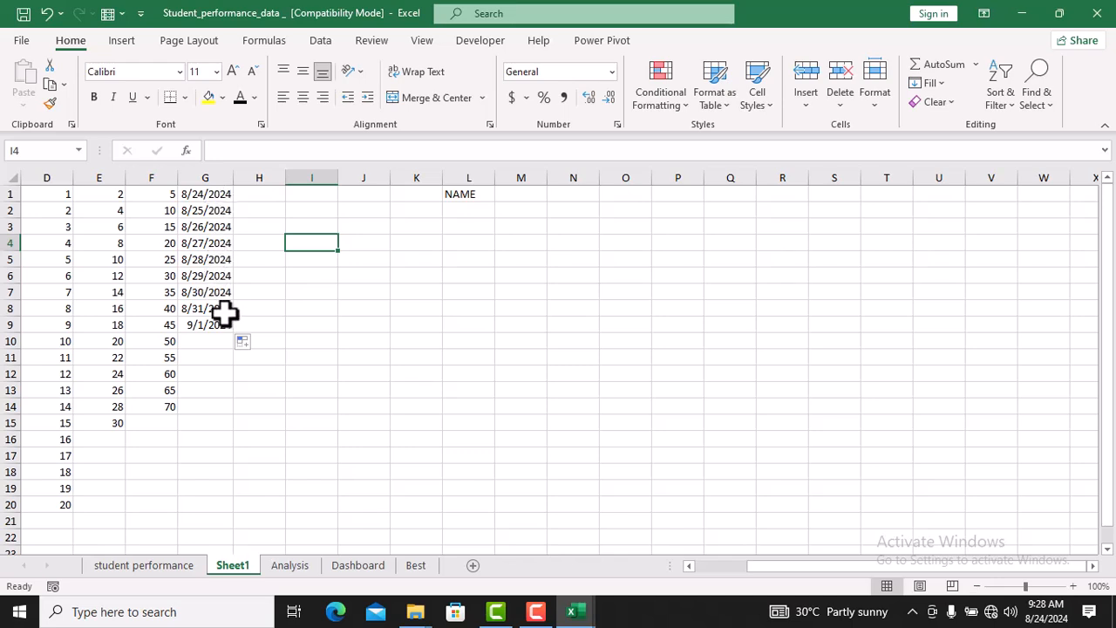
key("ctrl+z")
Insert the current date in cell G2 as well and AutoFill the identical dates in G1:G2 down to G13
left_click(207, 215)
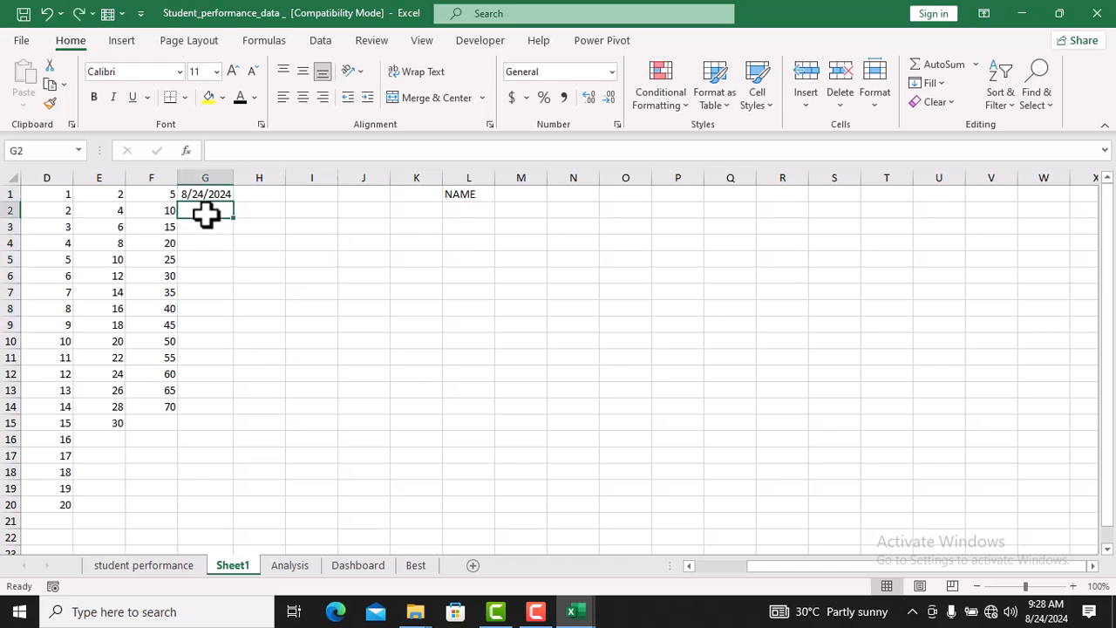
key("ctrl+semicolon")
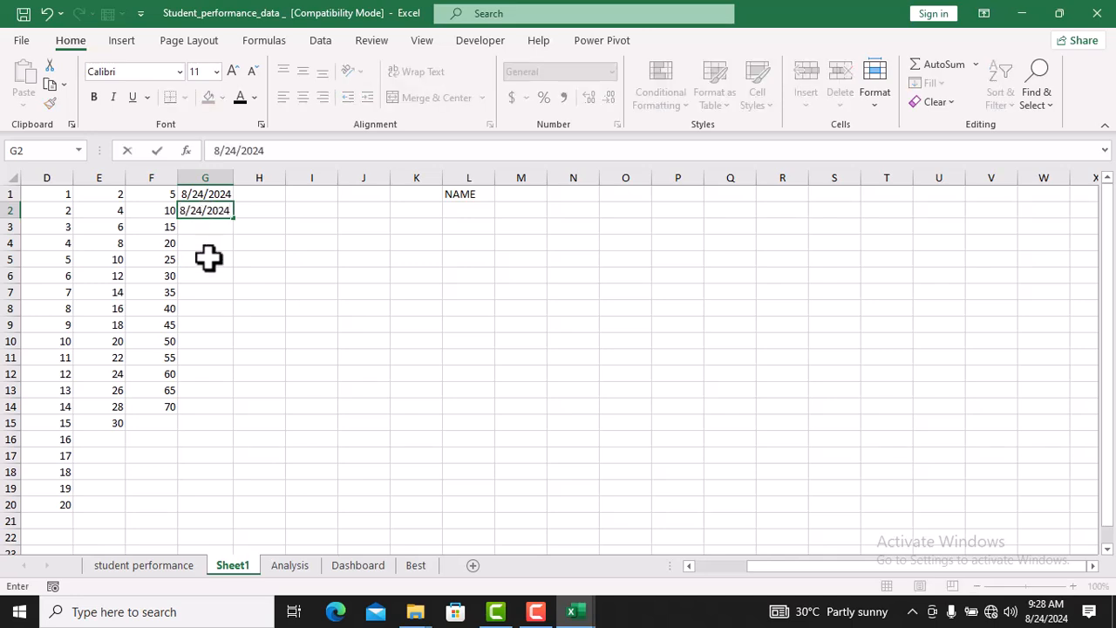
left_click(211, 256)
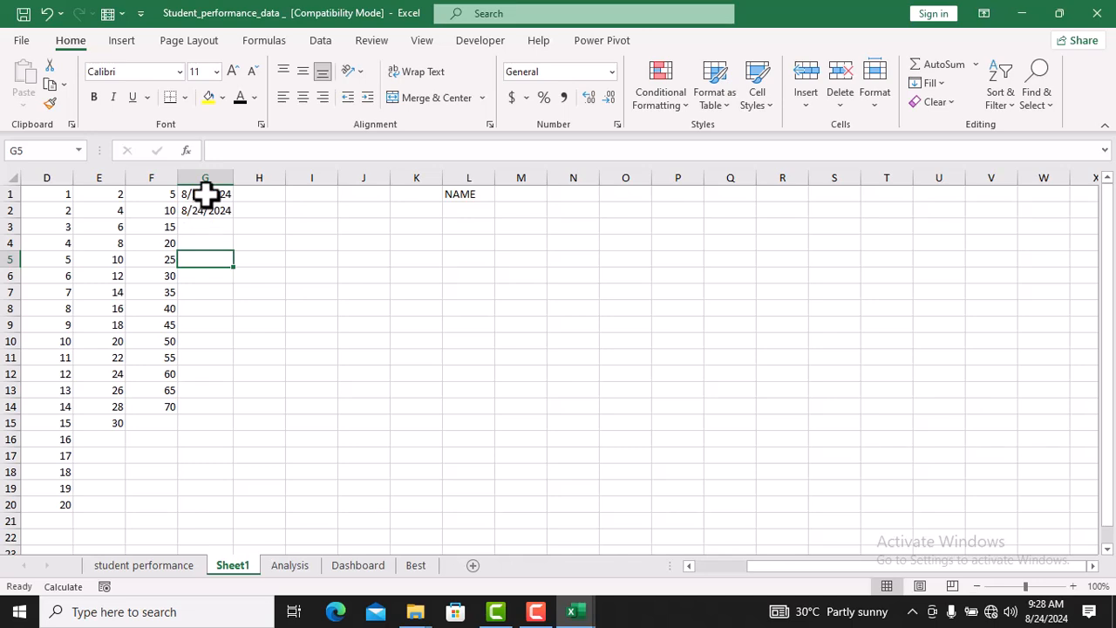
left_click_drag(204, 194, 252, 391)
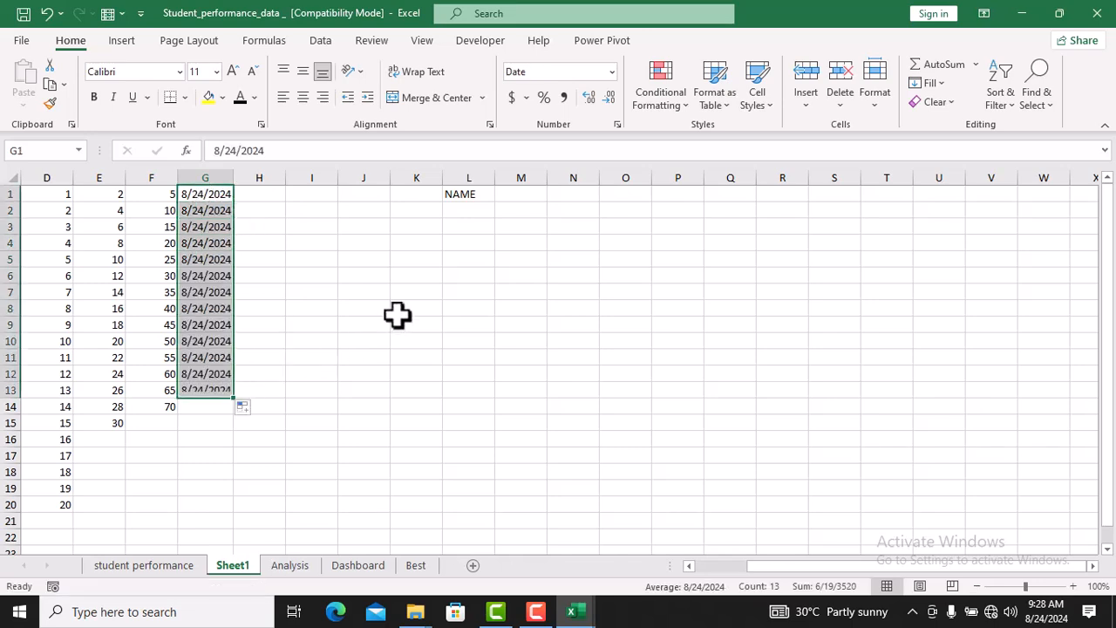
left_click(397, 312)
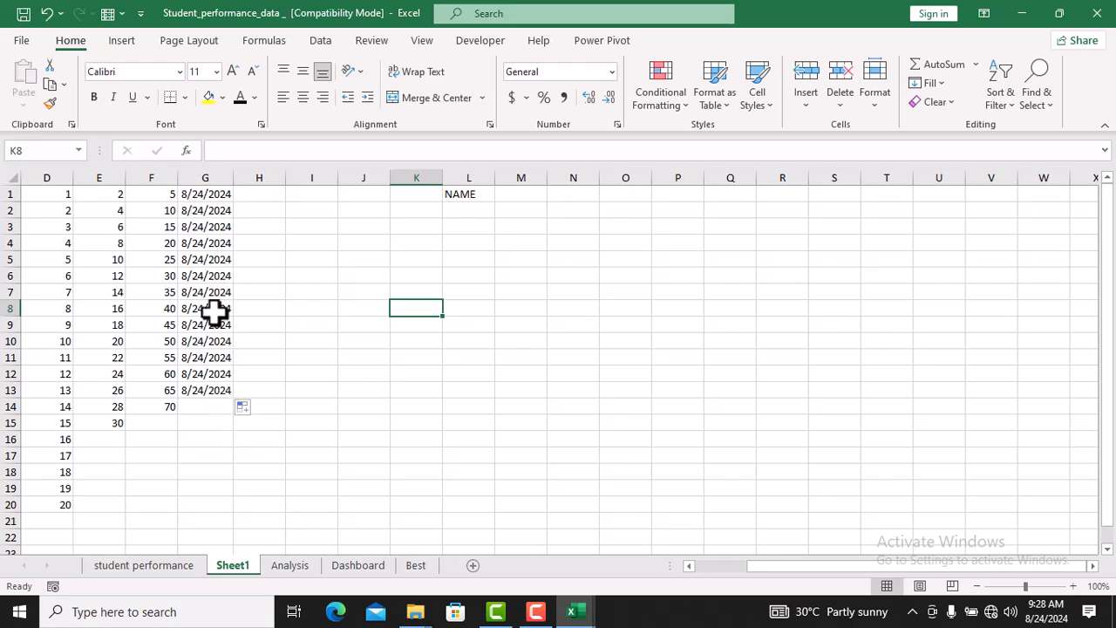
Continue the repeated 8/24/2024 dates in column G down to cell G21 with AutoFill
left_click(216, 375)
left_click(203, 324)
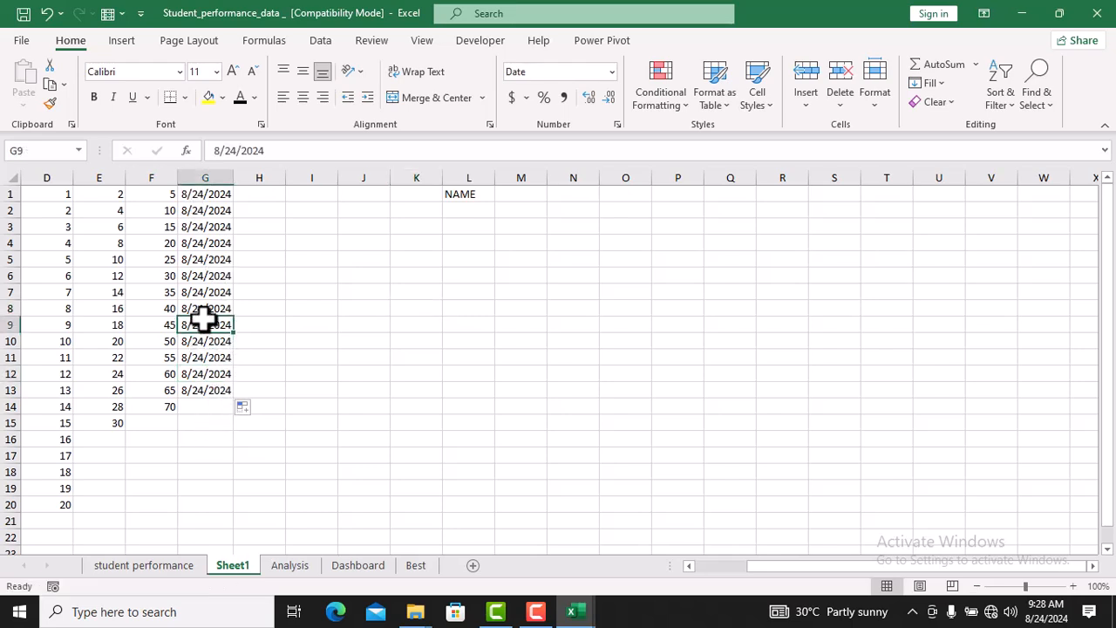
left_click_drag(203, 324, 235, 526)
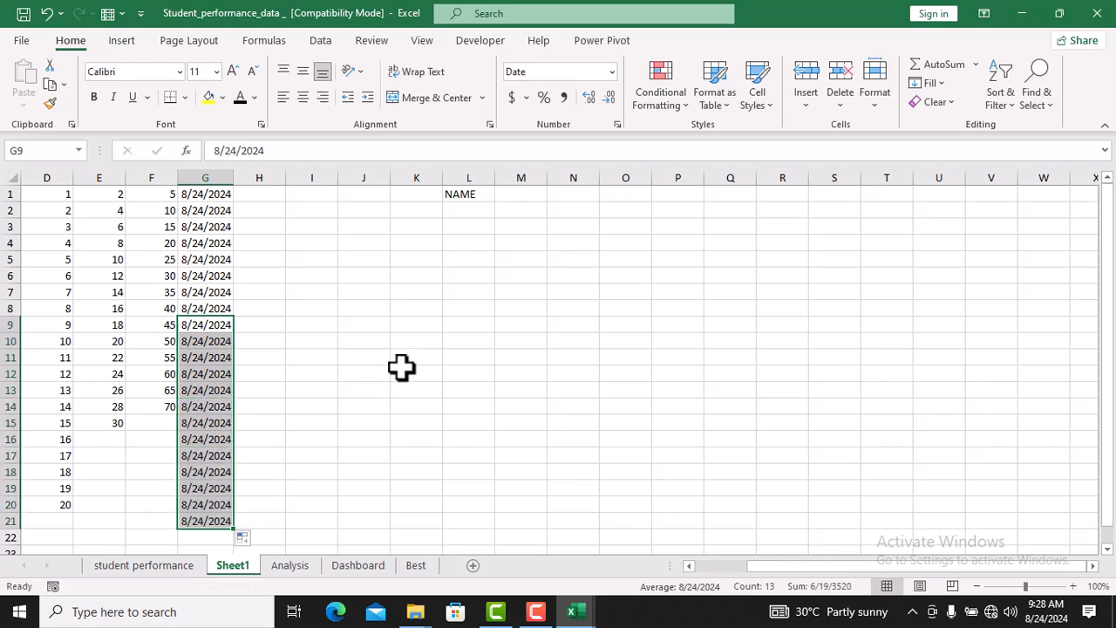
left_click(288, 388)
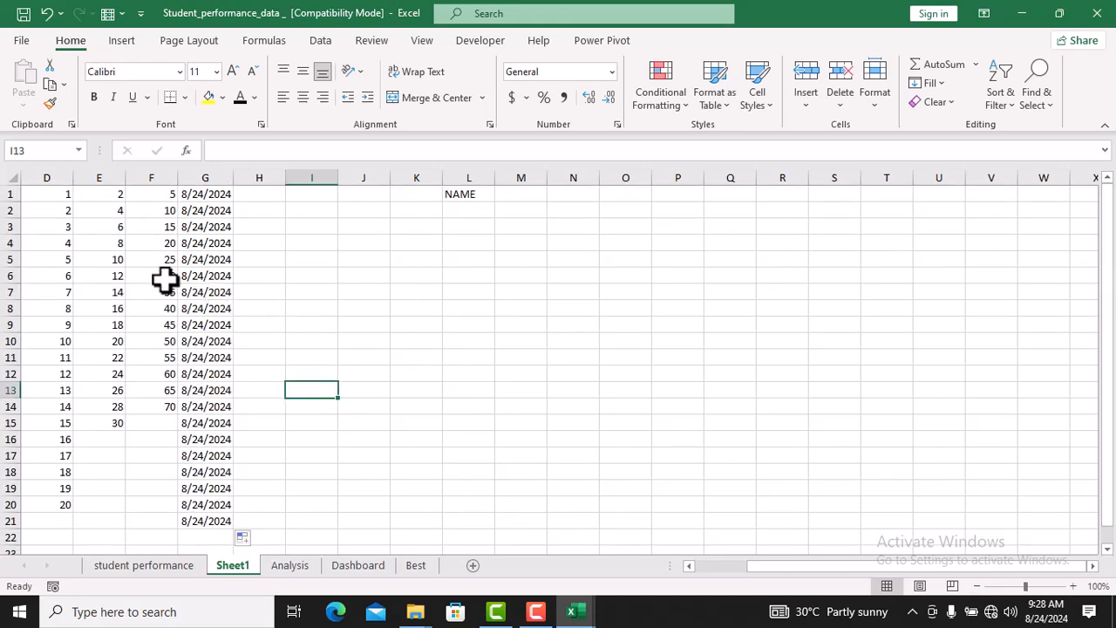
left_click(131, 272)
left_click(300, 283)
left_click(103, 277)
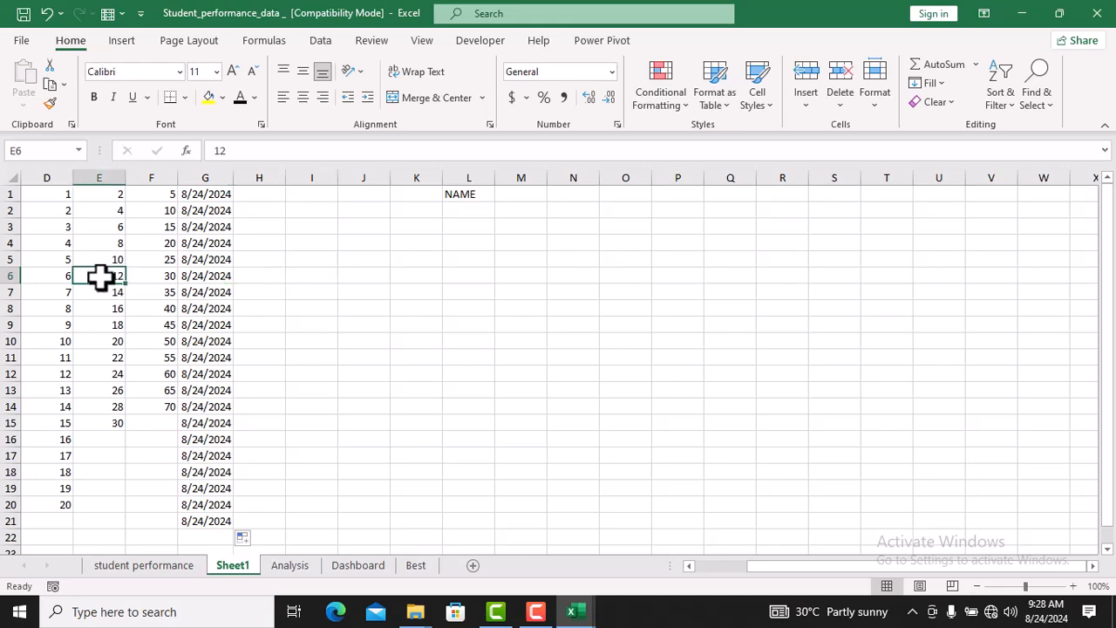
left_click(44, 277)
left_click(107, 258)
left_click(77, 239)
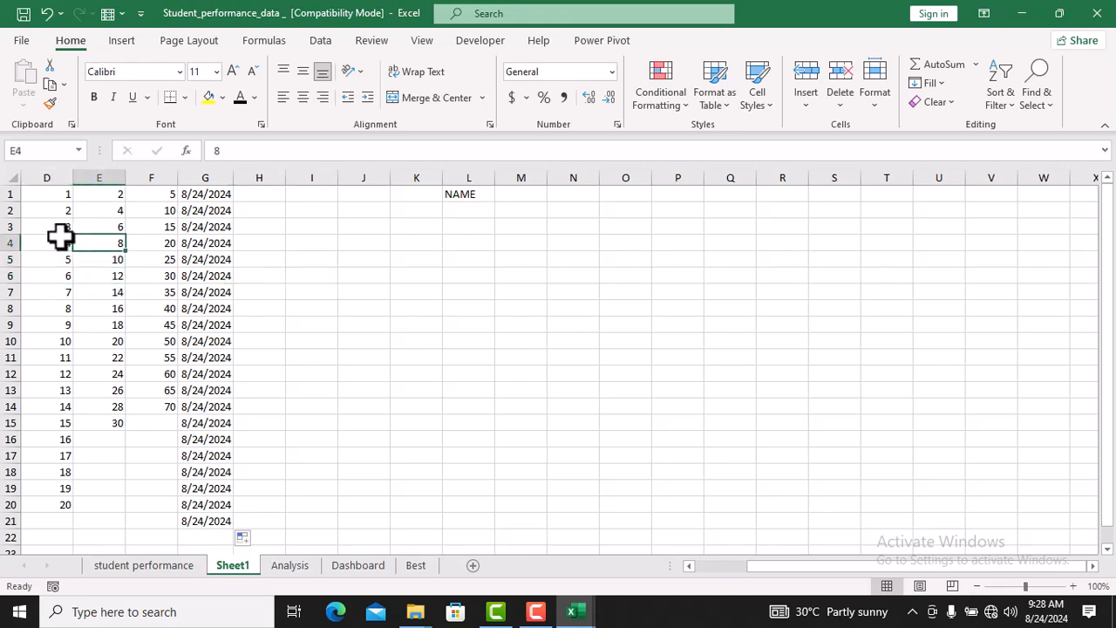
left_click(60, 238)
left_click(58, 226)
left_click(116, 231)
left_click(172, 232)
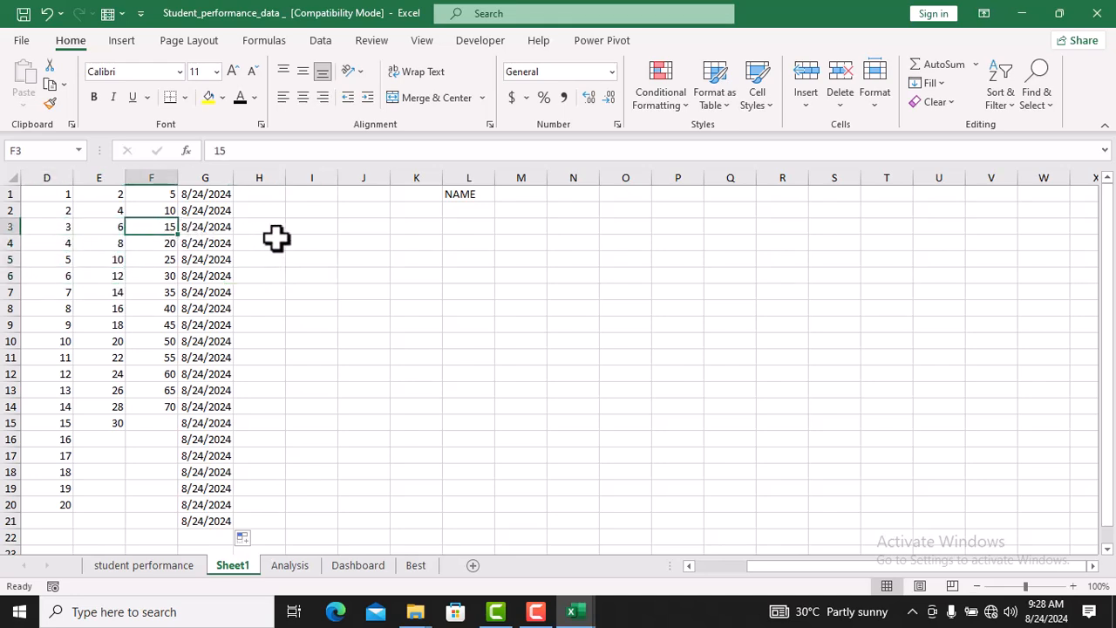
left_click(277, 237)
left_click(226, 227)
left_click(222, 212)
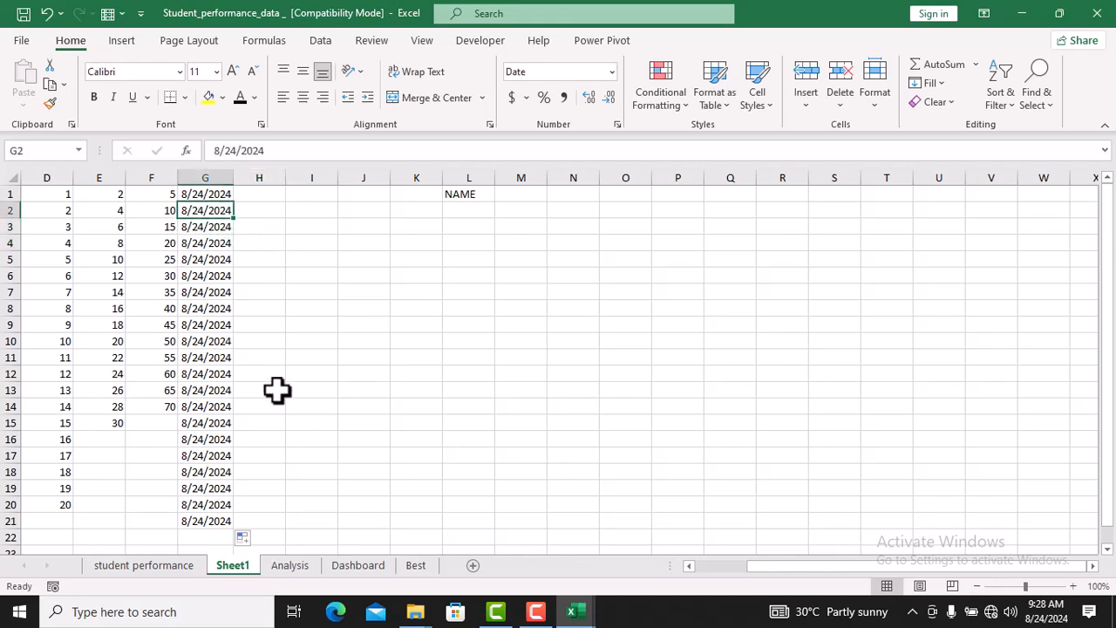
left_click(60, 197)
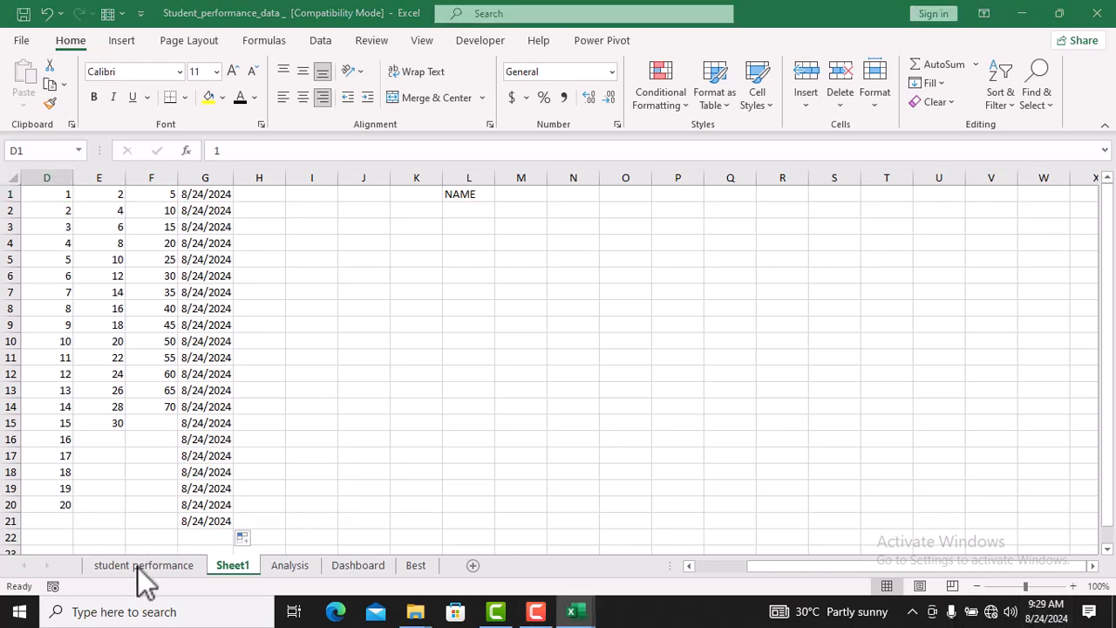
Look at the student performance and Dashboard sheets and return to Sheet1
left_click(299, 550)
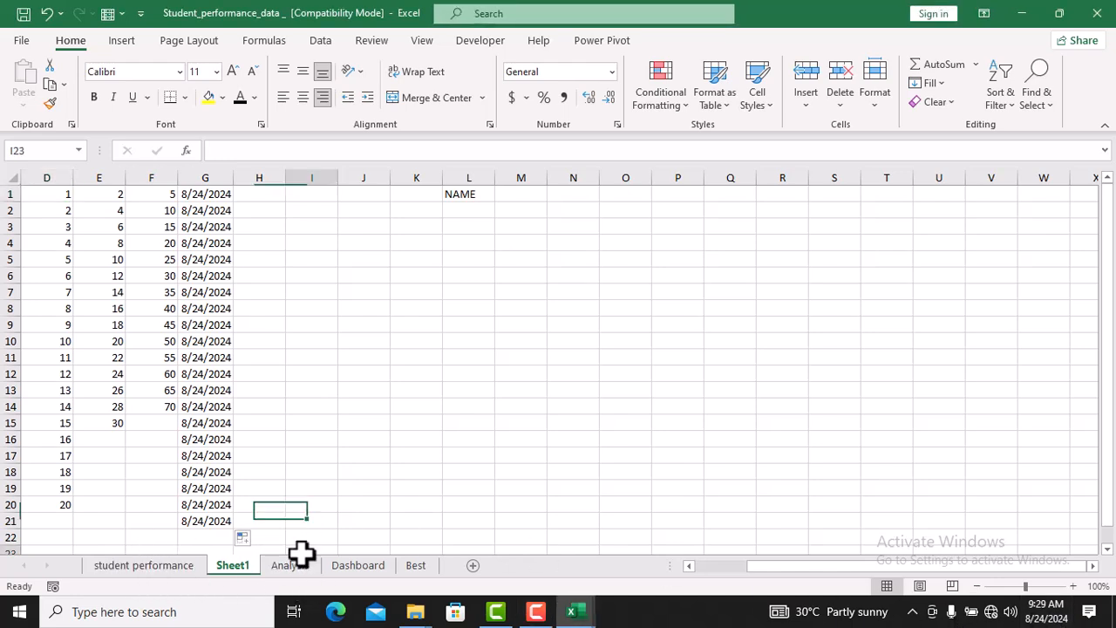
left_click(187, 567)
left_click(362, 568)
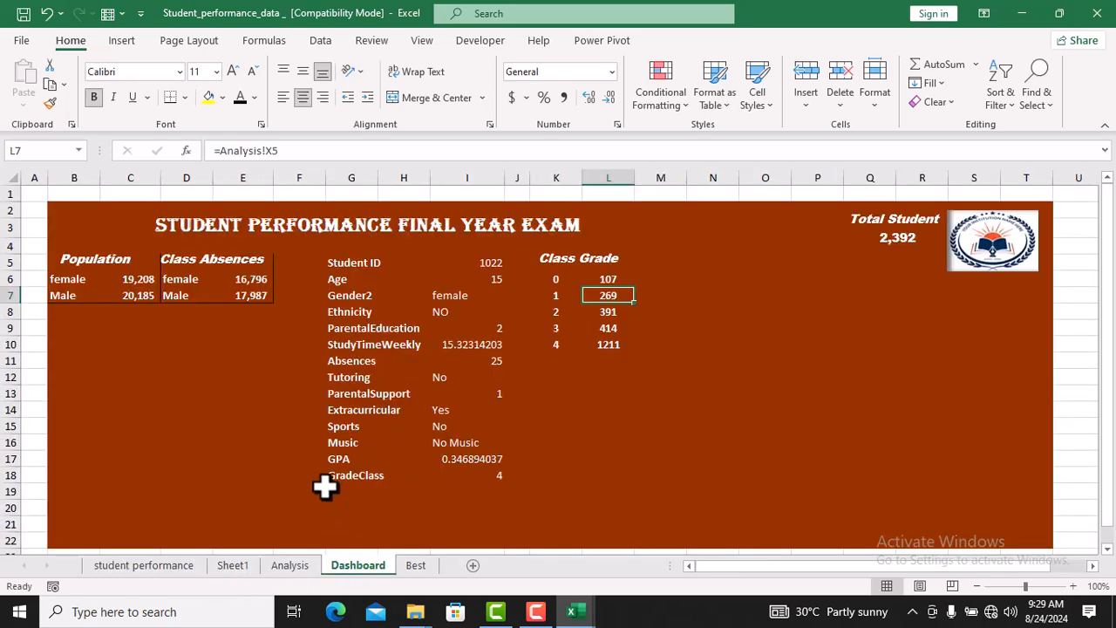
left_click(247, 566)
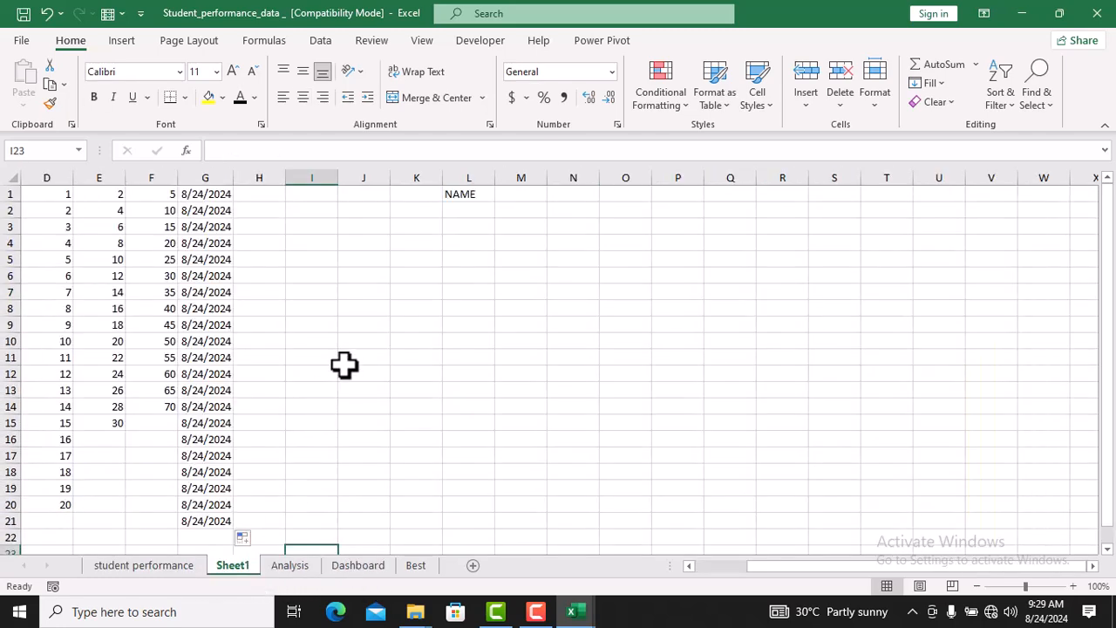
left_click(269, 195)
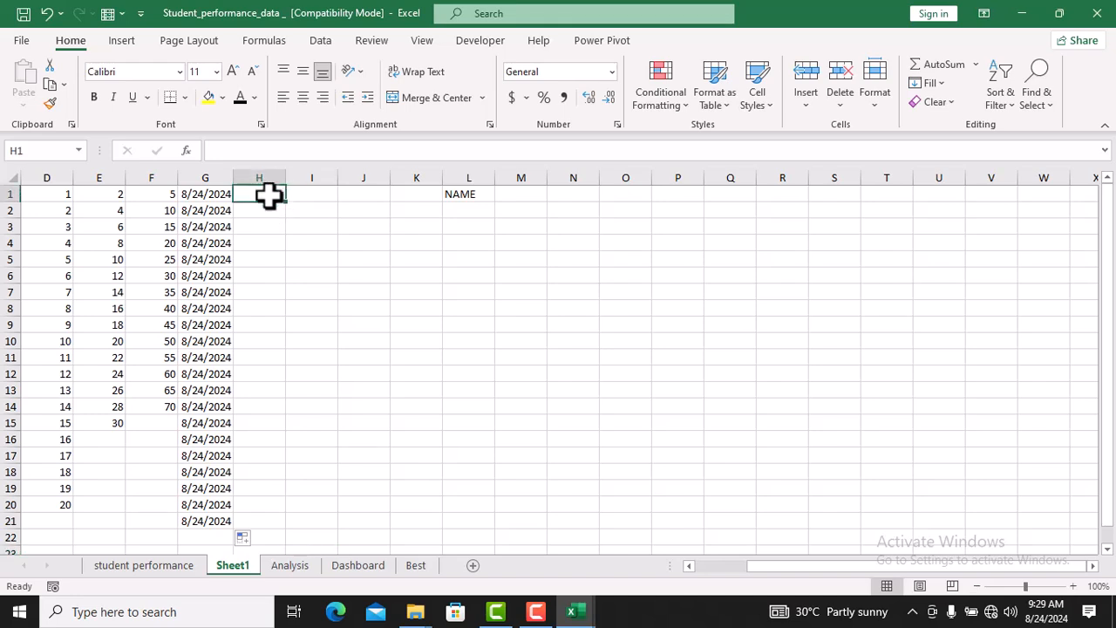
left_click(317, 194)
left_click(357, 194)
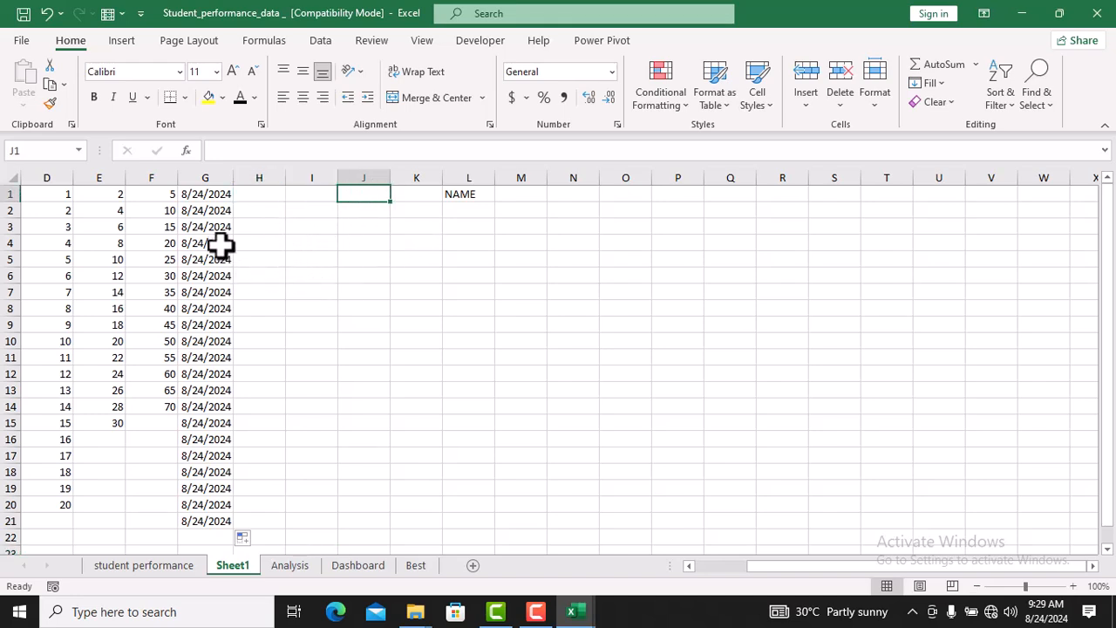
left_click(213, 197)
left_click(214, 212)
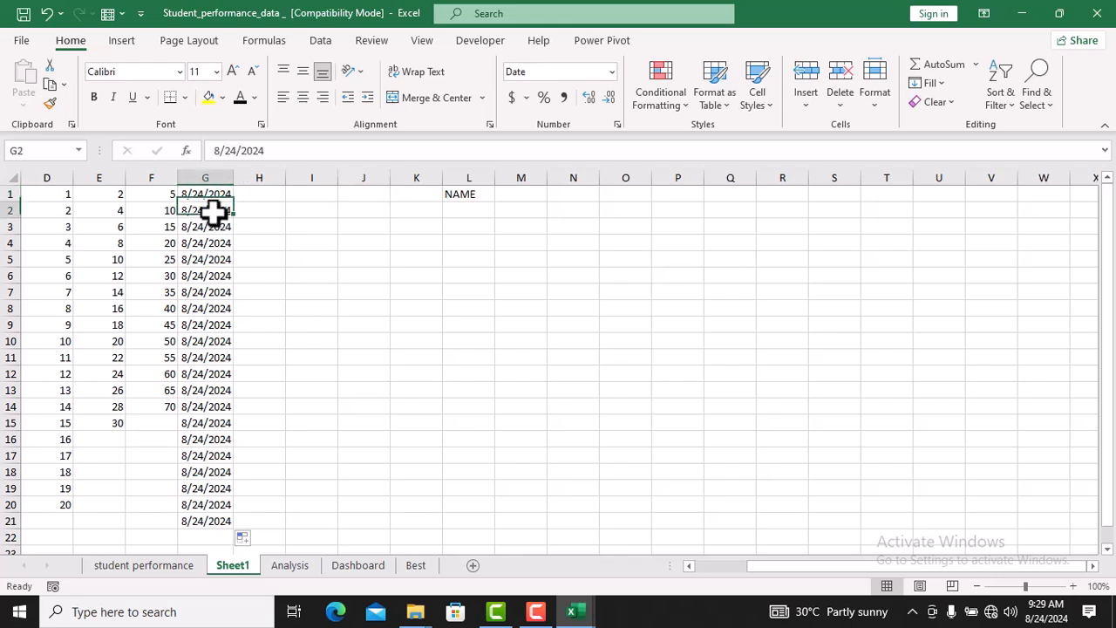
left_click(218, 229)
left_click(218, 242)
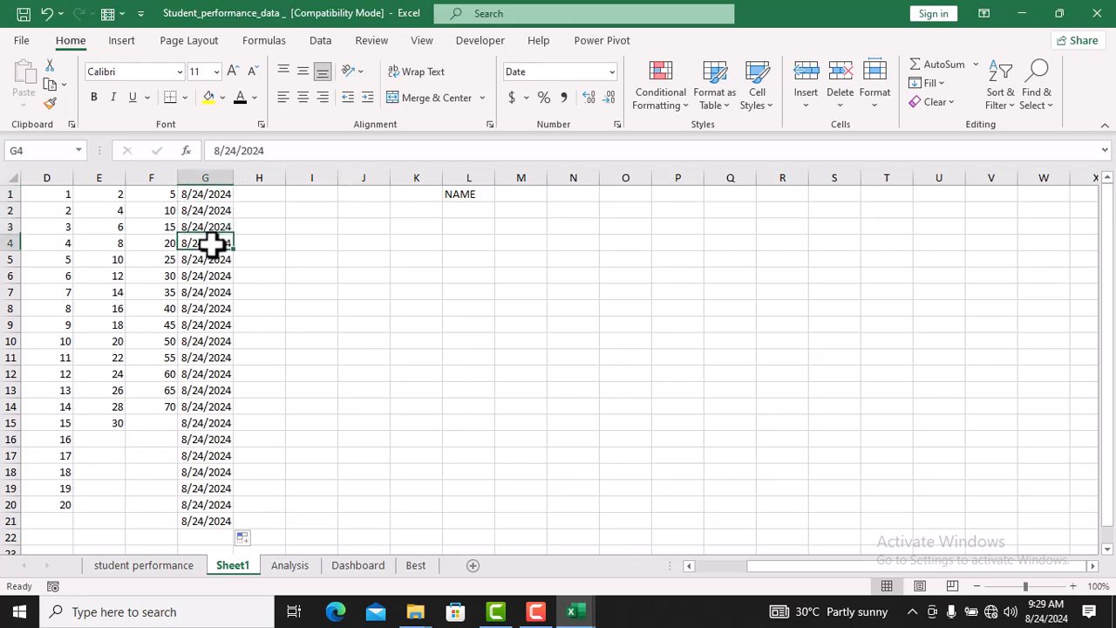
left_click(249, 242)
left_click(256, 227)
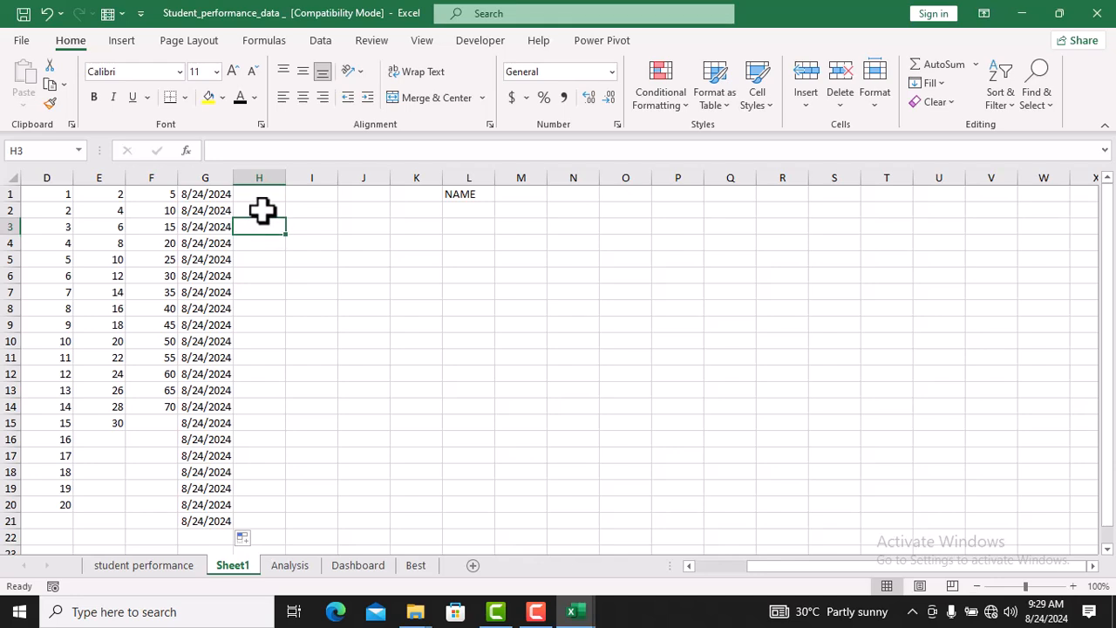
left_click(265, 211)
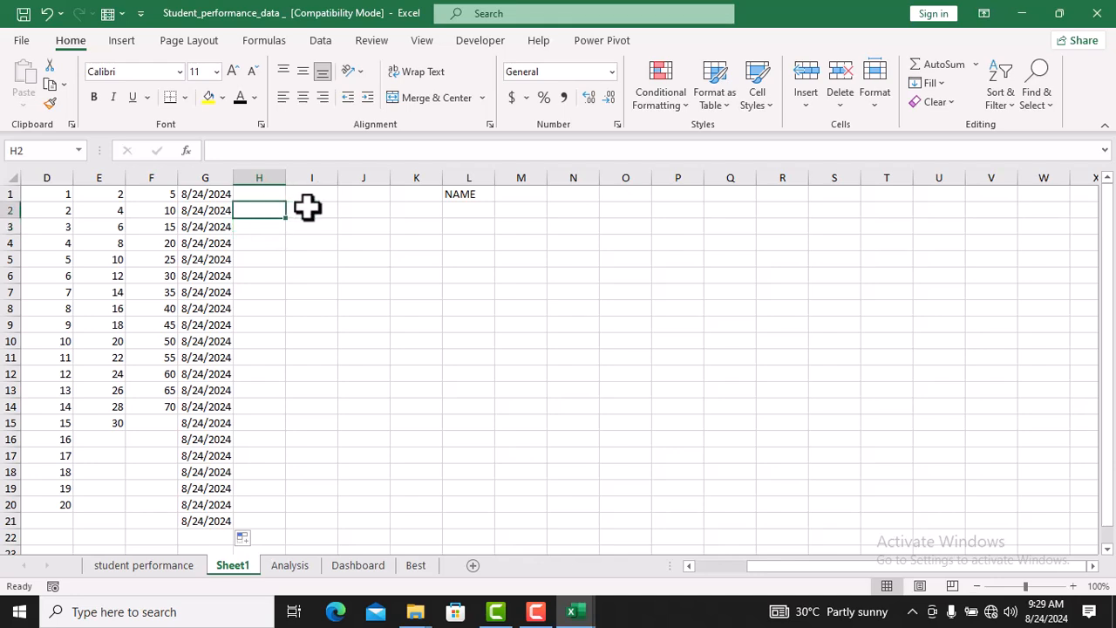
left_click(312, 208)
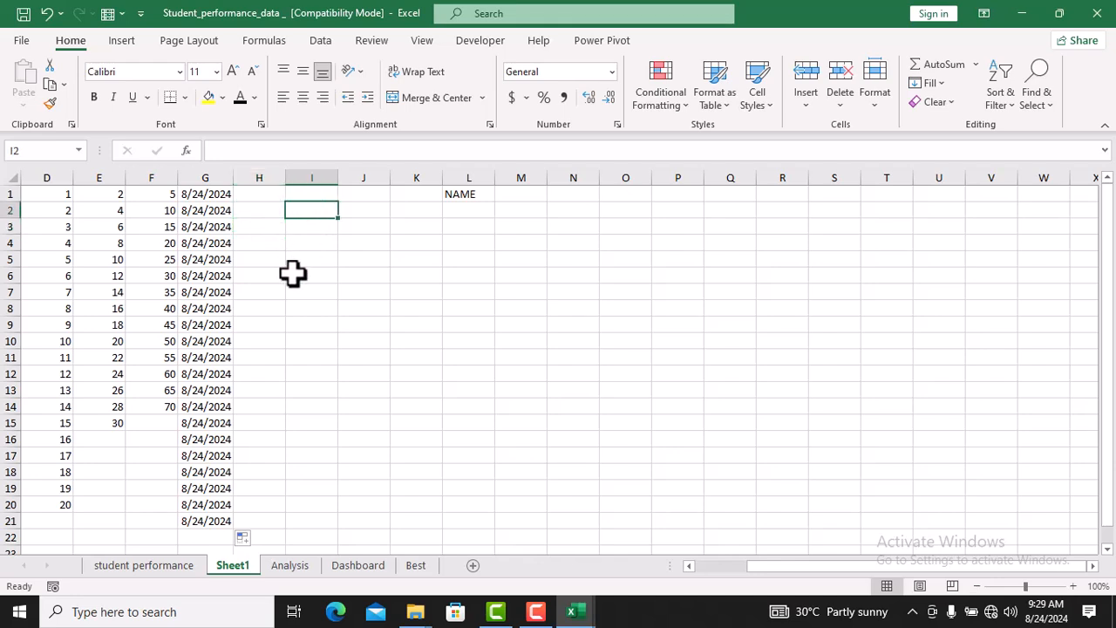
left_click(104, 195)
left_click(143, 198)
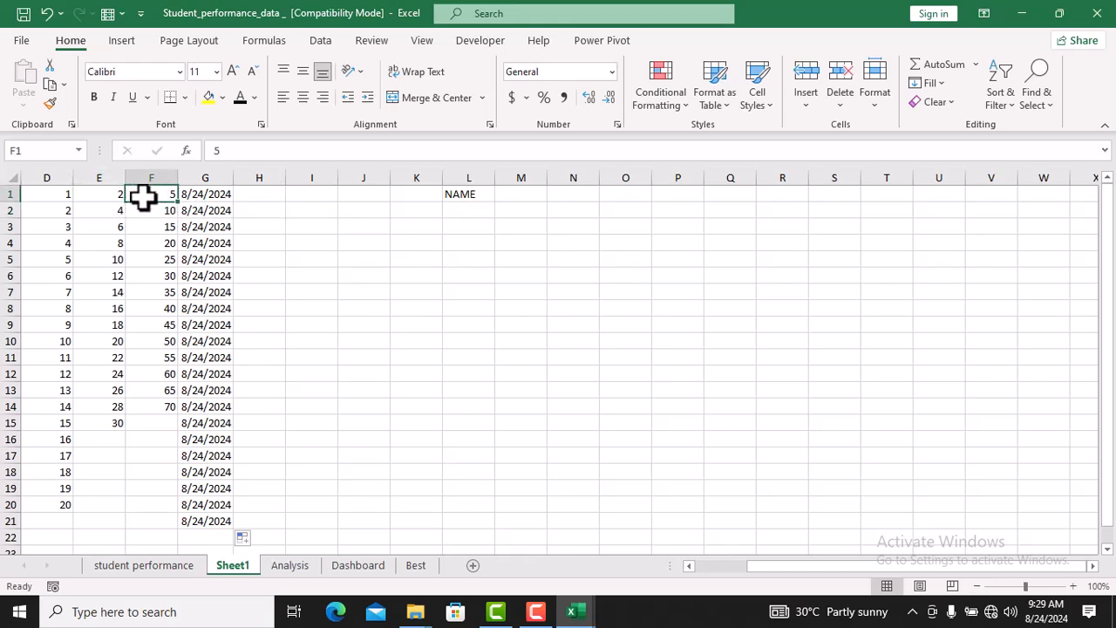
left_click(148, 220)
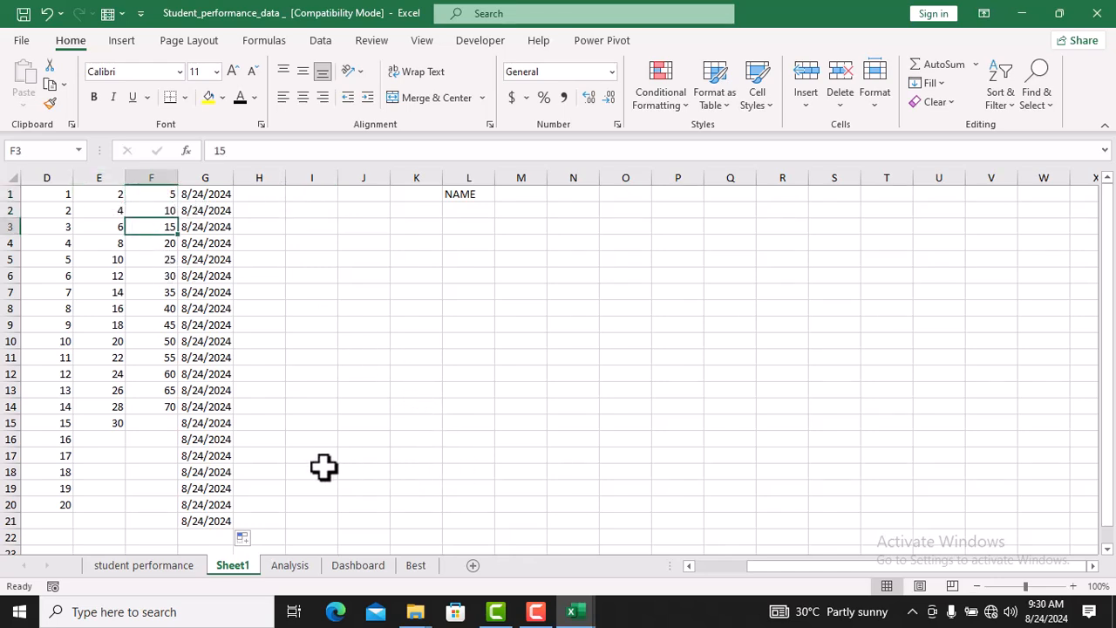